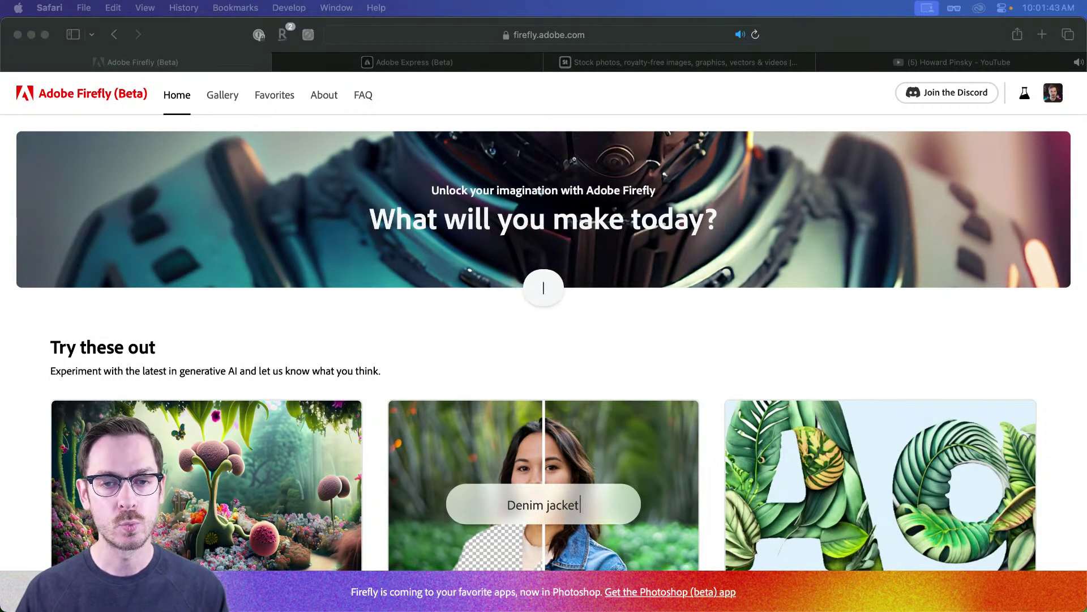
- Look over the generative tools under Try these out on the home page, from Text to image through Extend image
left_click(884, 411)
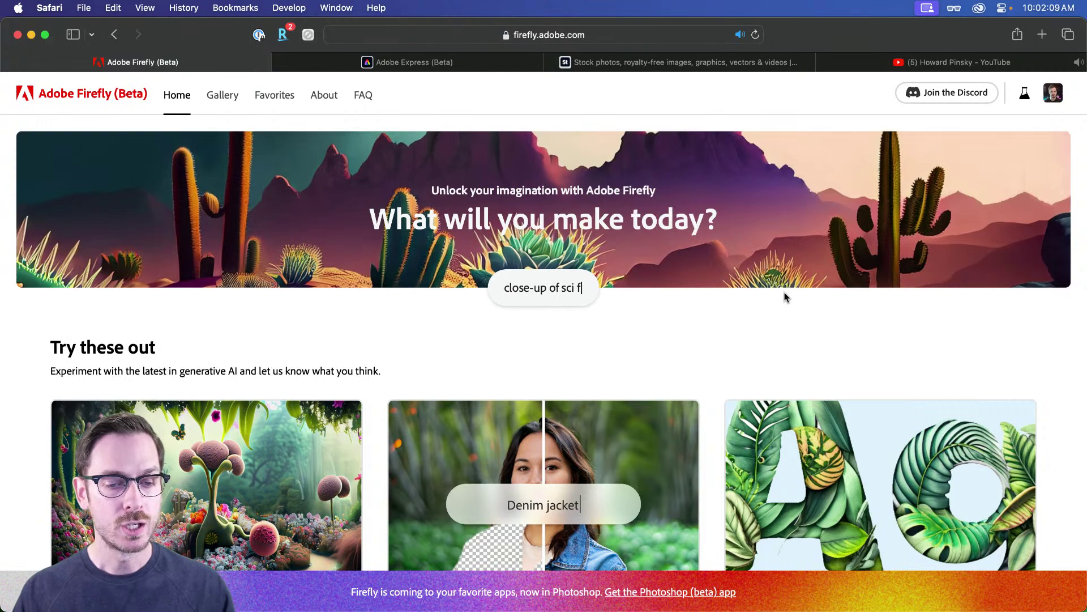
scroll(784, 297, "down", 1)
scroll(731, 294, "up", 1)
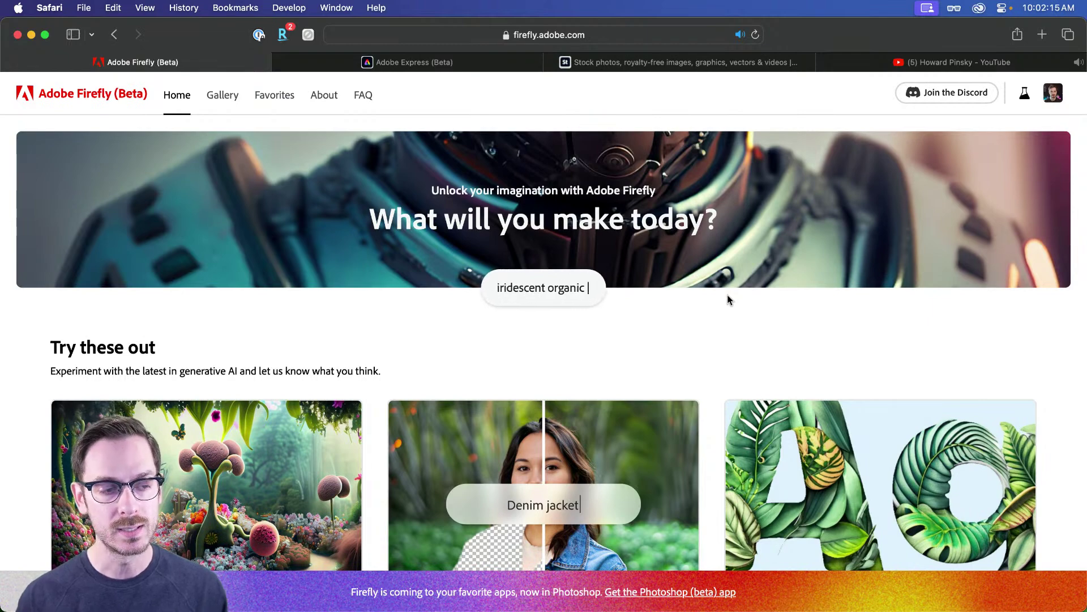
scroll(708, 298, "down", 5)
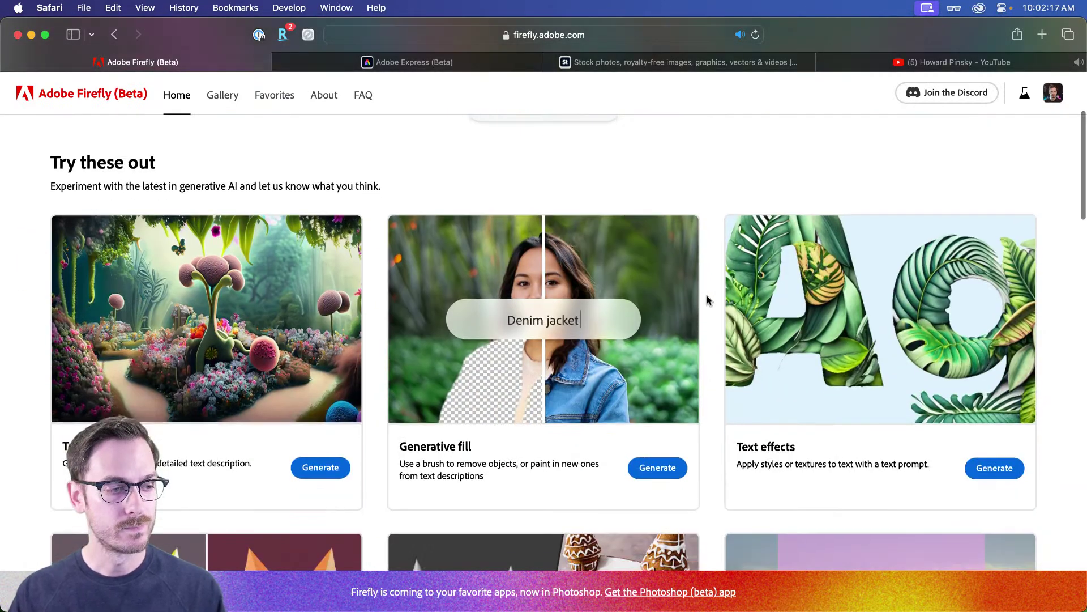
scroll(708, 300, "down", 6)
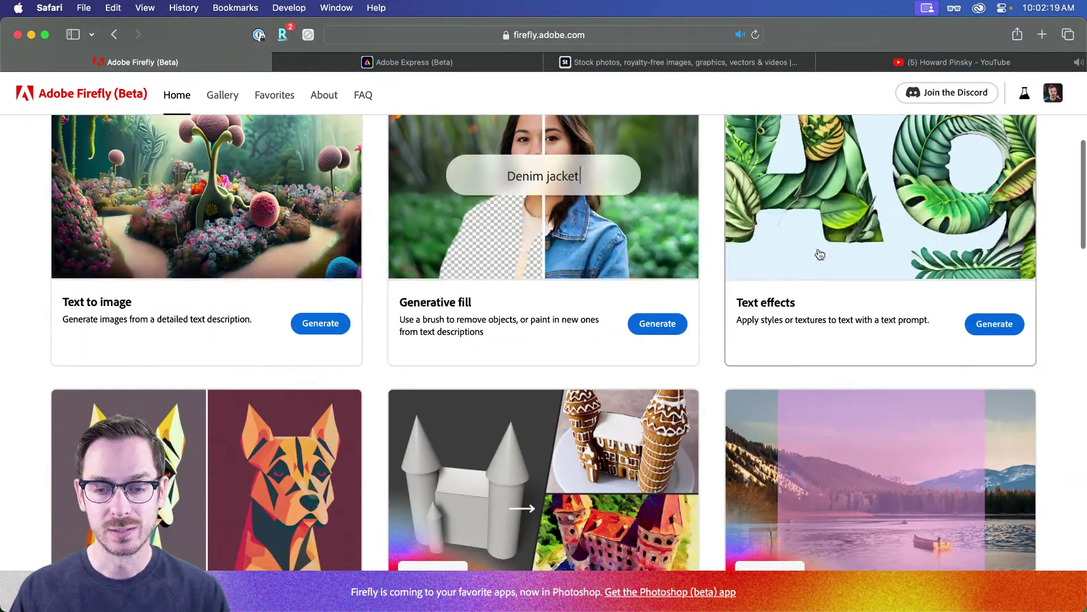
scroll(539, 330, "down", 2)
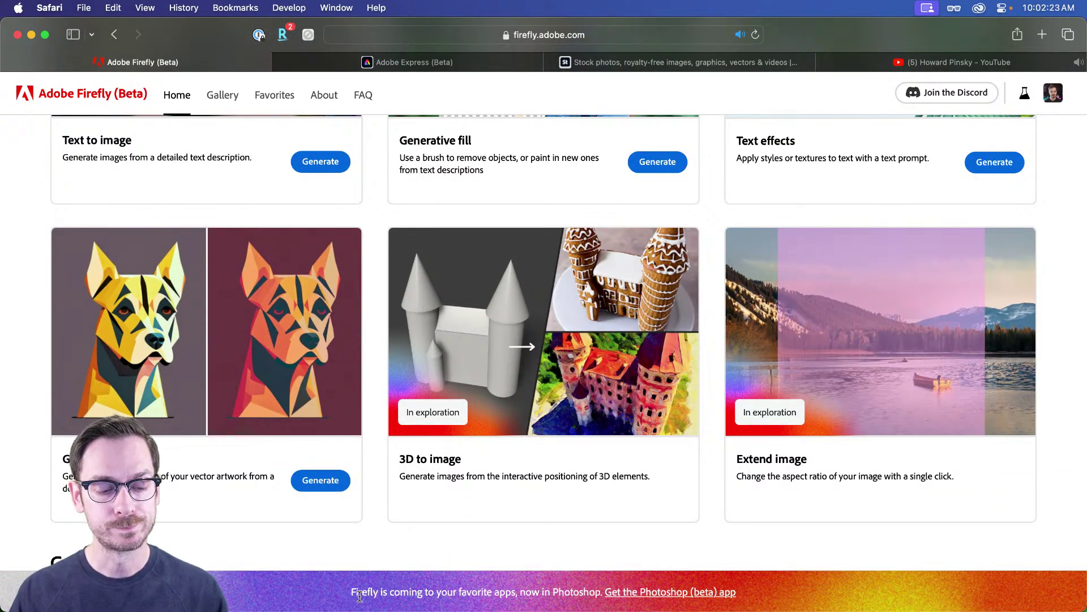
scroll(750, 595, "down", 1)
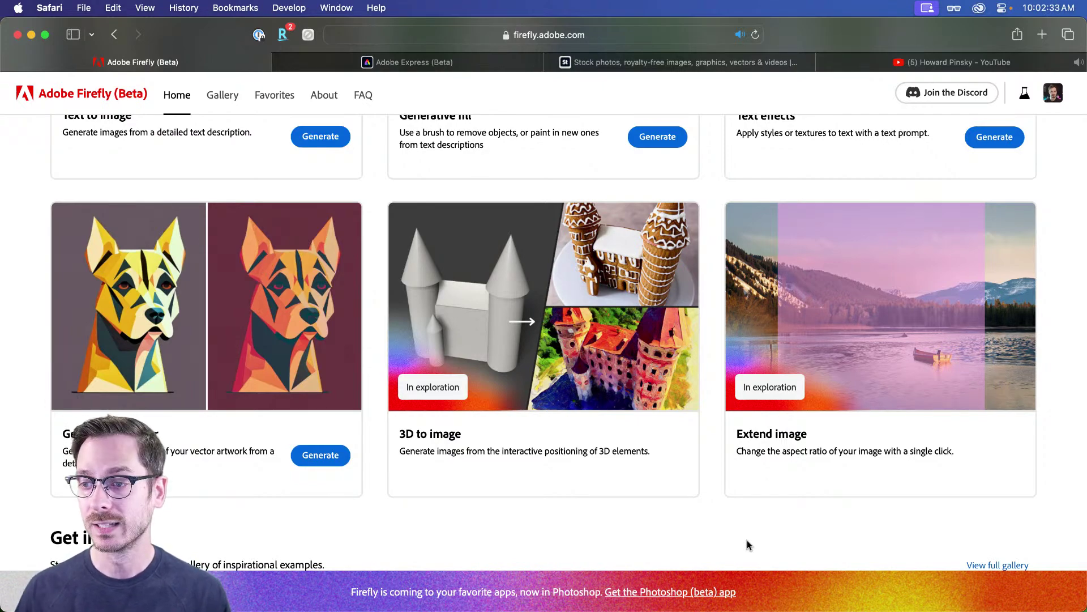
scroll(666, 343, "up", 10)
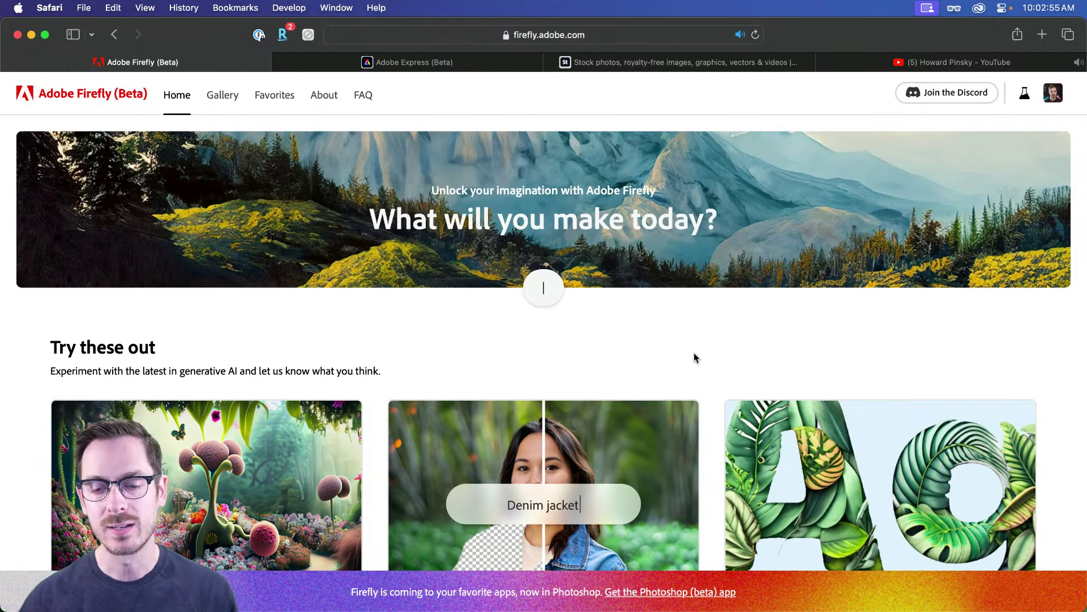
- Examine the available tools and the in-exploration features such as 3D to image, Personalized results, Text to vector and Text to pattern
scroll(697, 354, "down", 4)
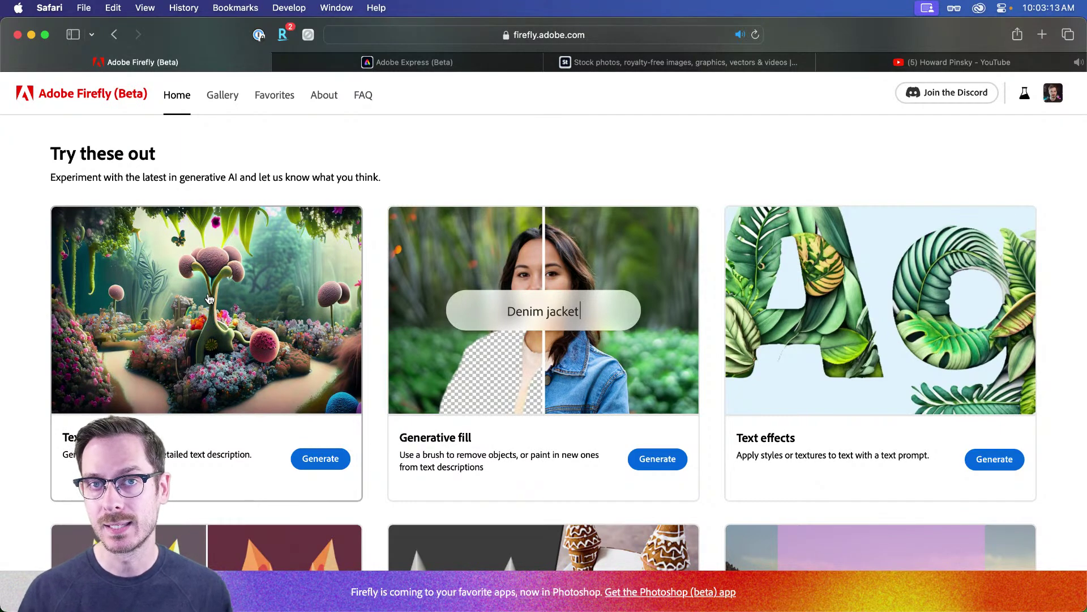
scroll(209, 299, "down", 5)
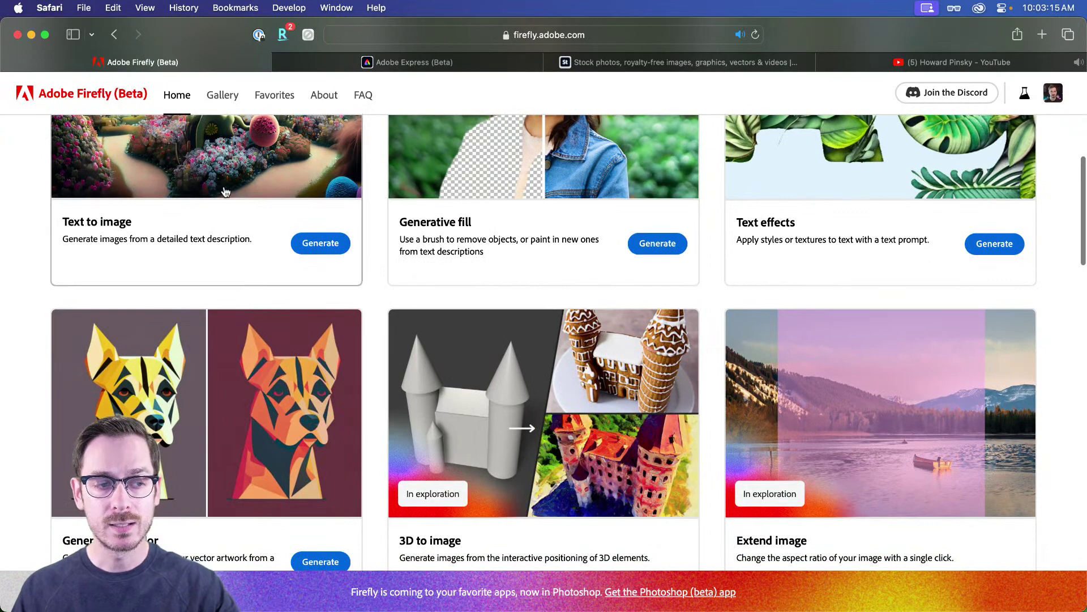
scroll(238, 201, "down", 3)
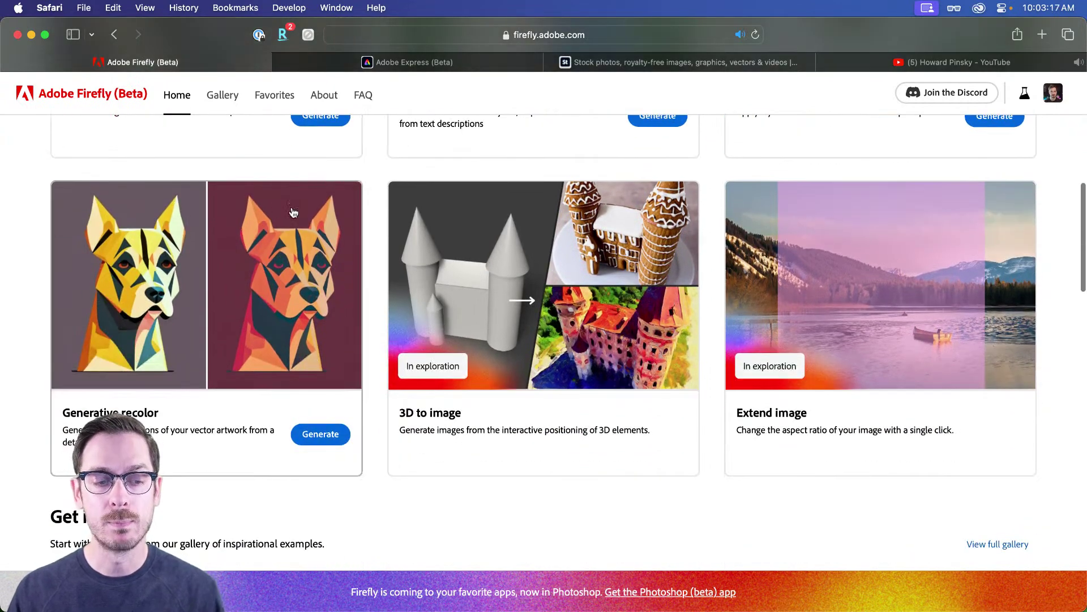
scroll(375, 242, "down", 1)
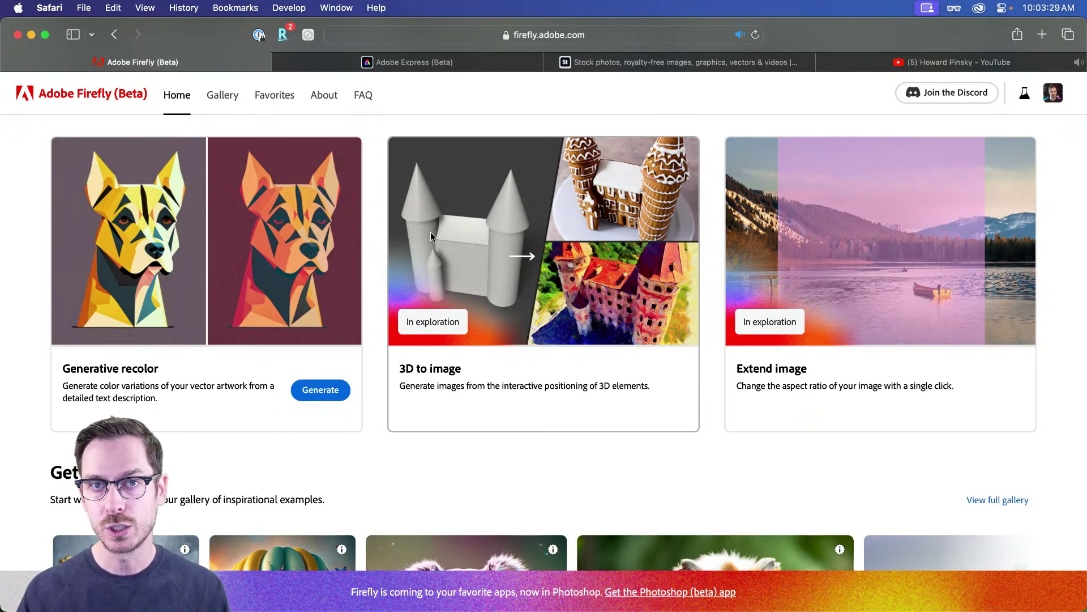
scroll(434, 233, "down", 1)
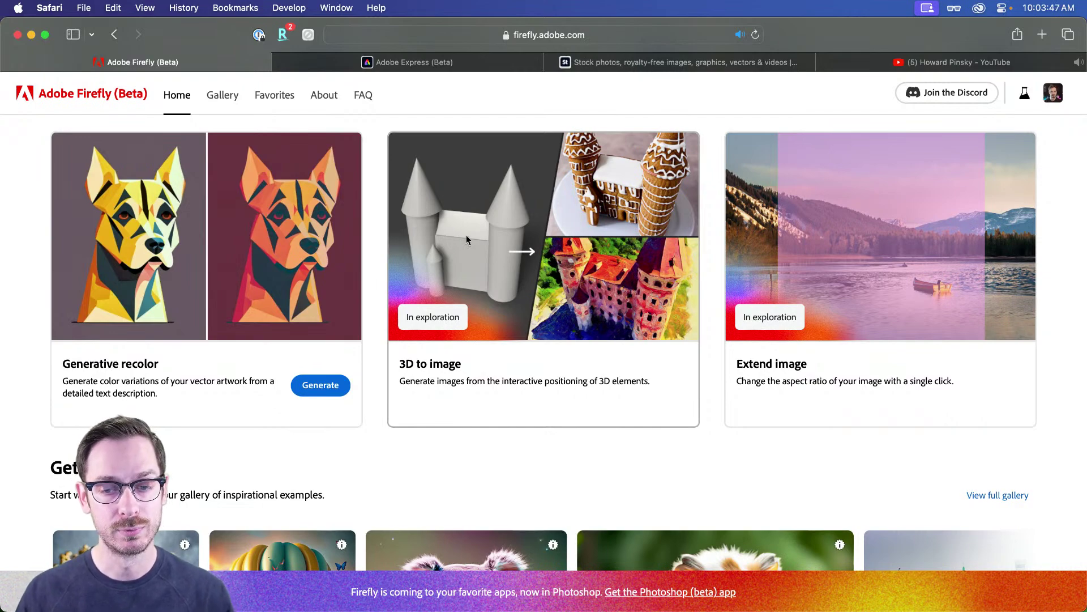
scroll(855, 247, "down", 1)
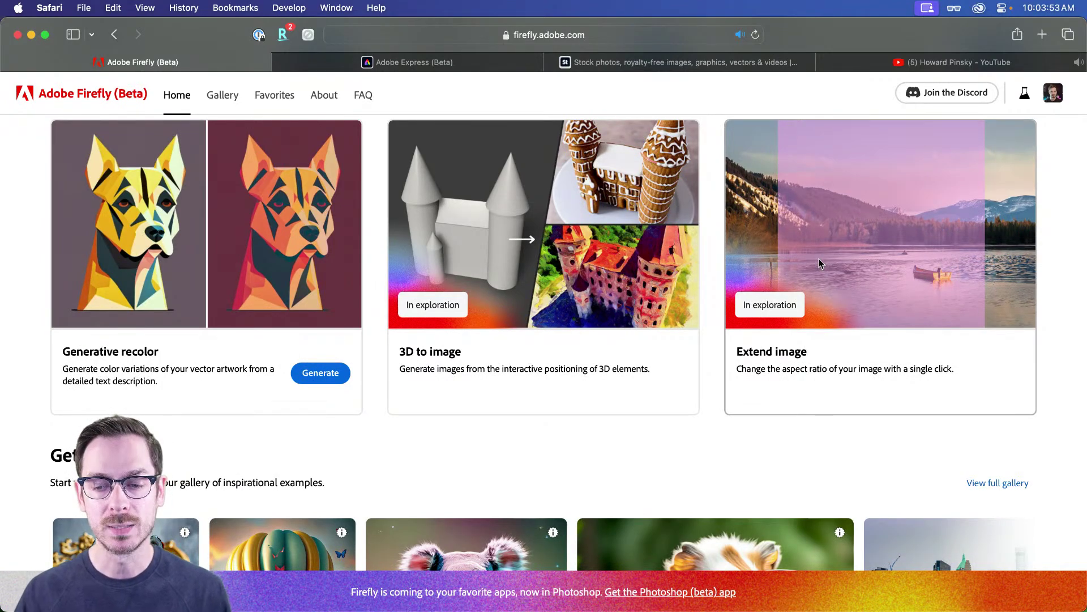
scroll(821, 261, "down", 10)
scroll(816, 261, "down", 15)
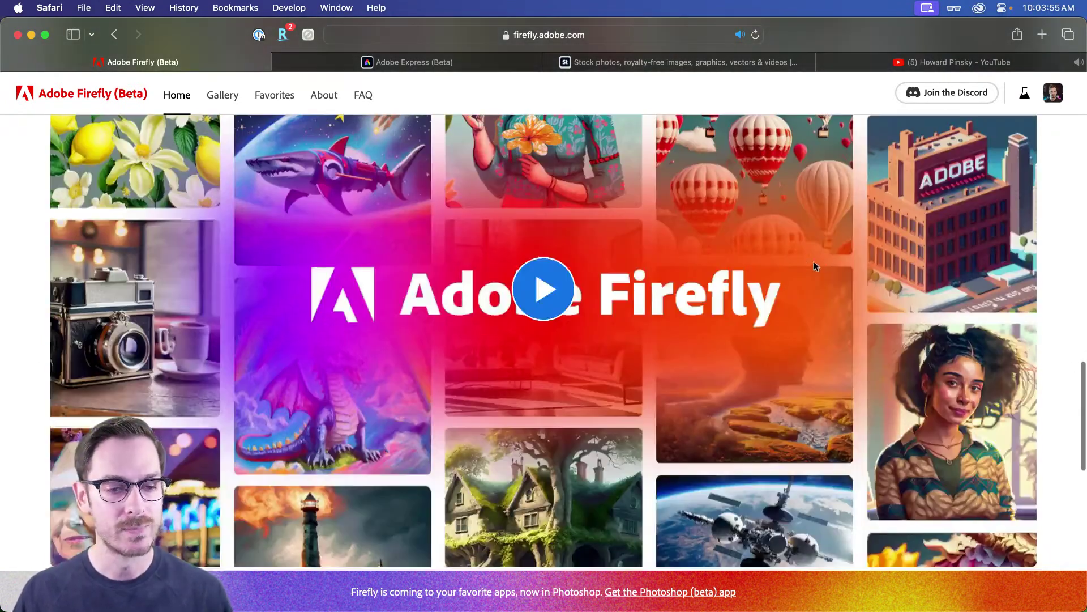
scroll(736, 270, "up", 4)
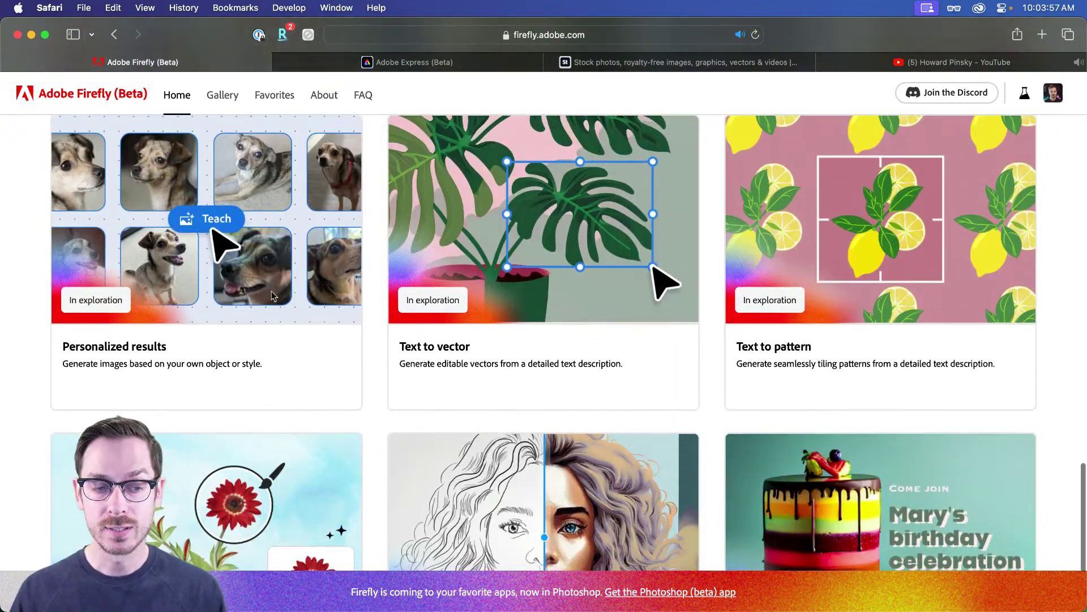
scroll(695, 287, "down", 1)
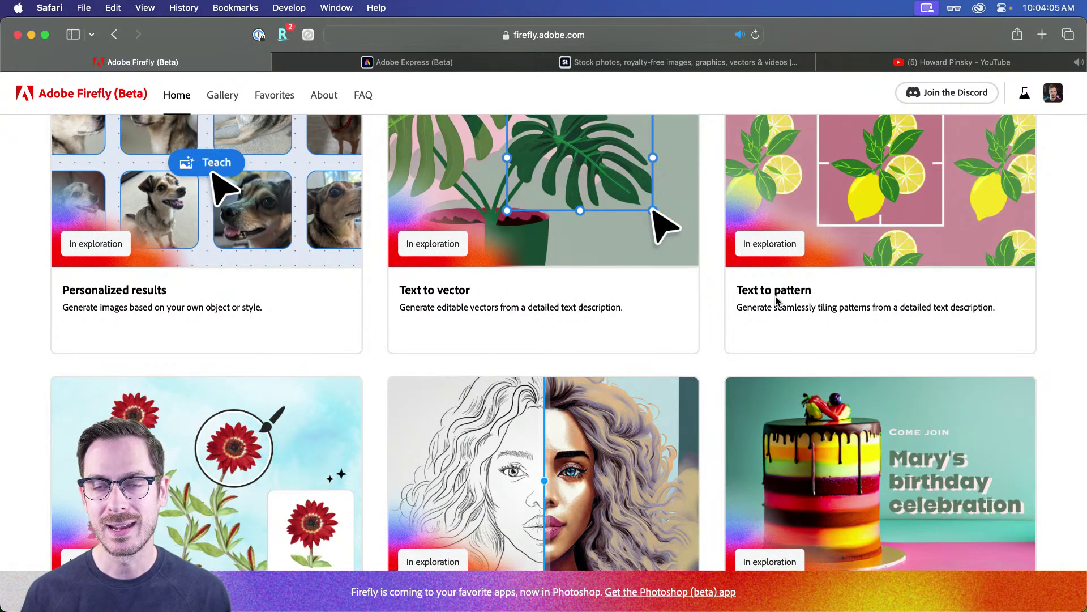
scroll(728, 271, "up", 10)
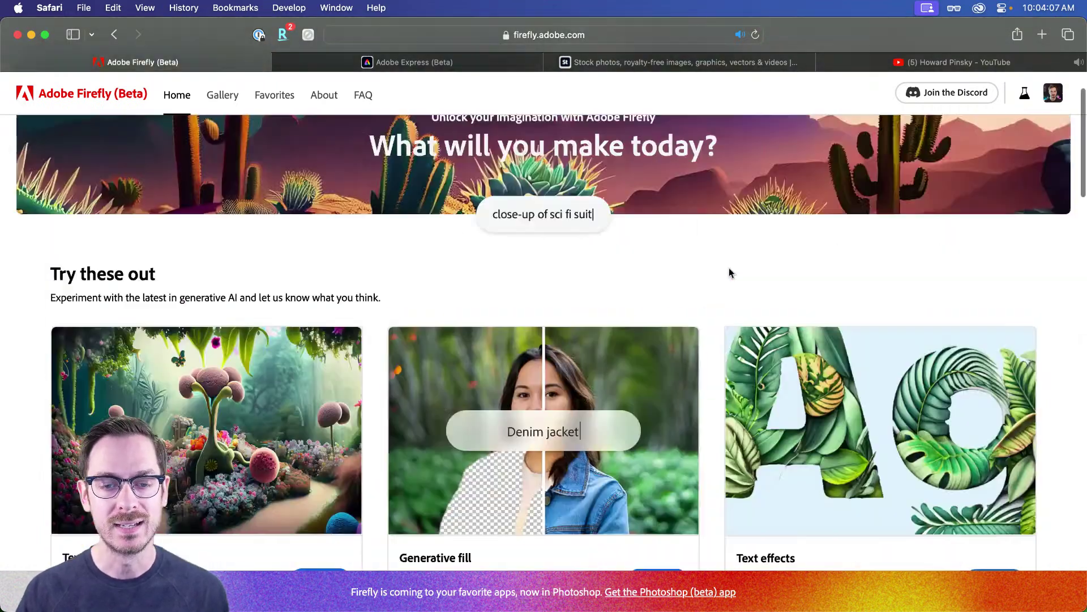
- Open the Text to image tool and browse its gallery of sample images
scroll(510, 283, "down", 3)
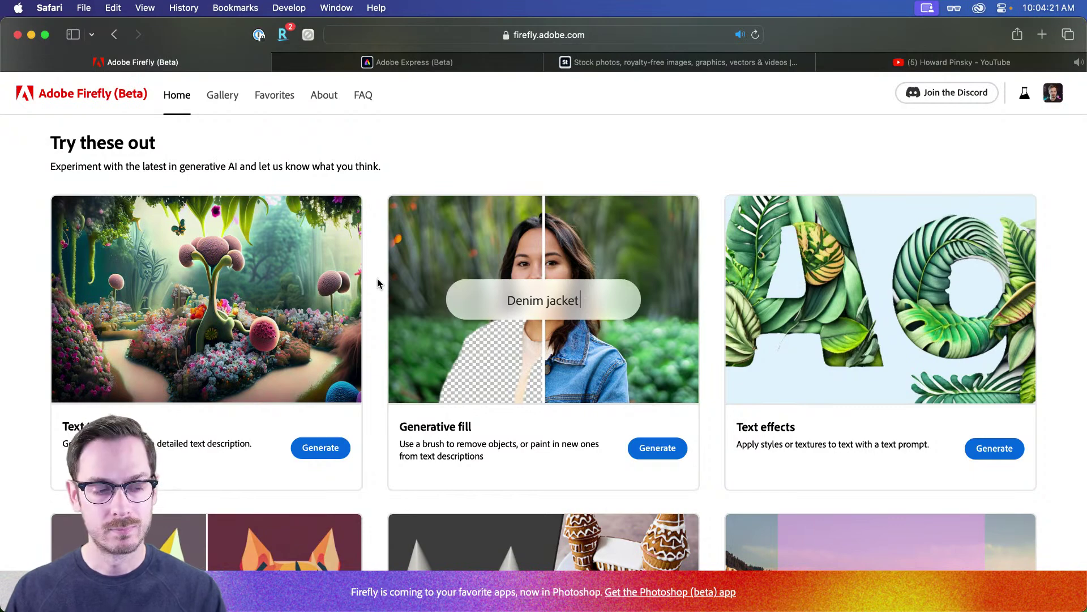
left_click(226, 285)
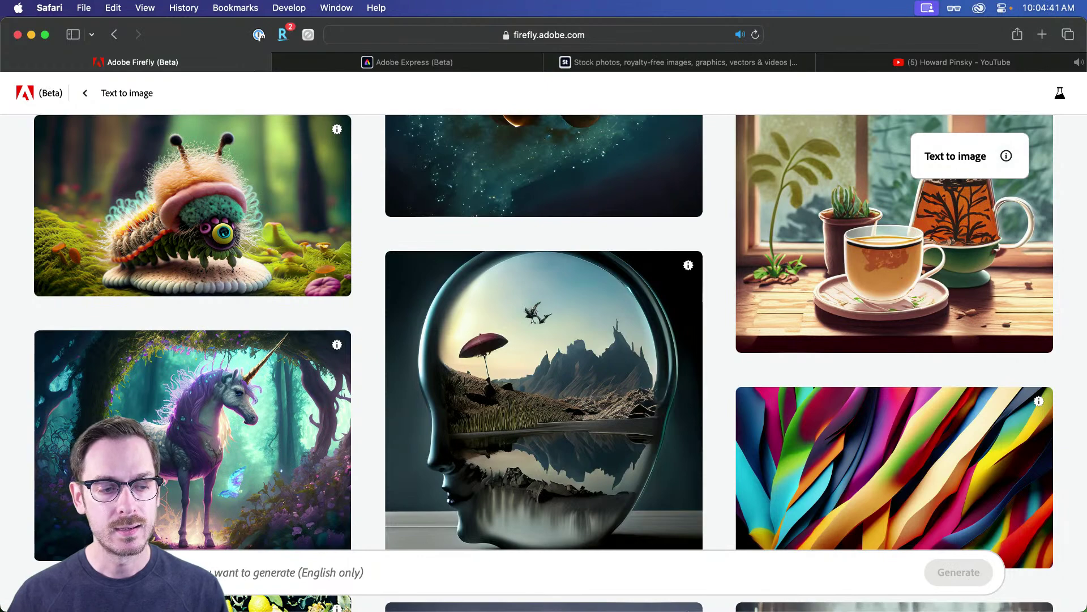
mouse_move(192, 426)
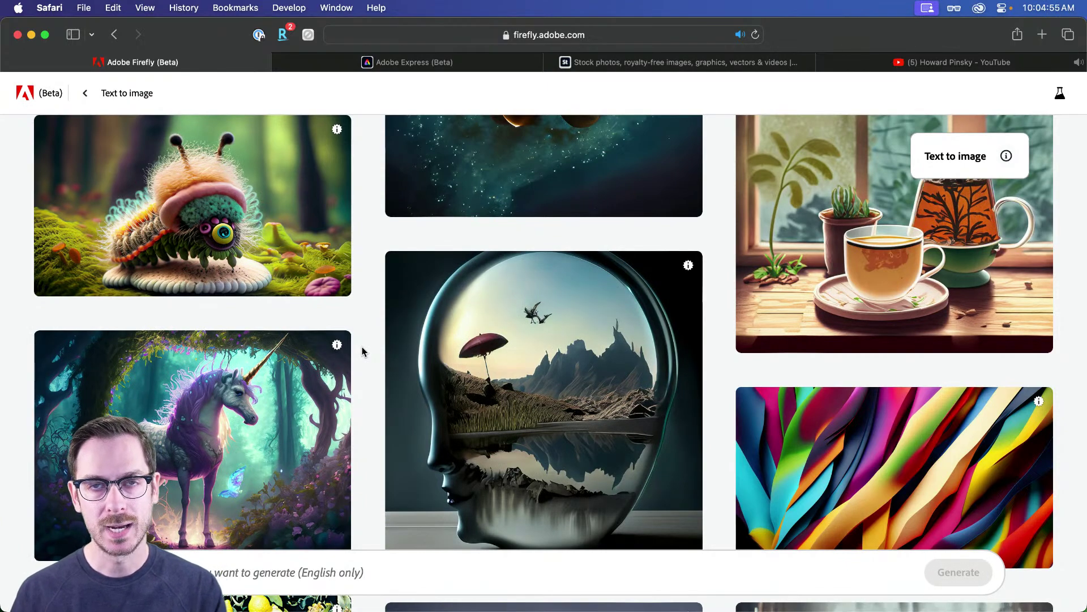
scroll(363, 351, "down", 5)
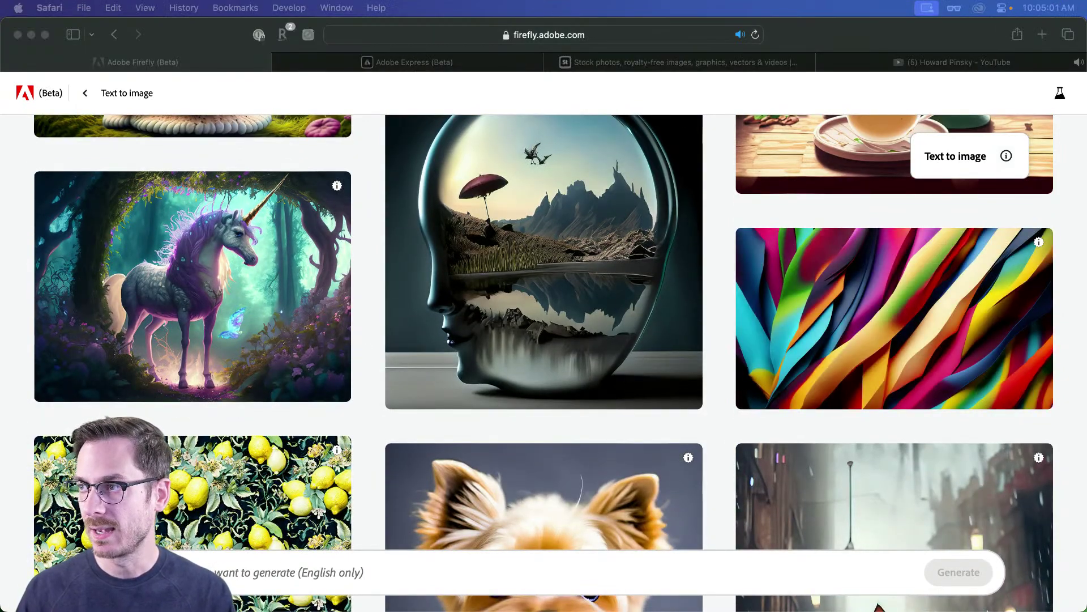
- Generate images from the prompt "Abstract background, vibrant color, bold line"
left_click(265, 565)
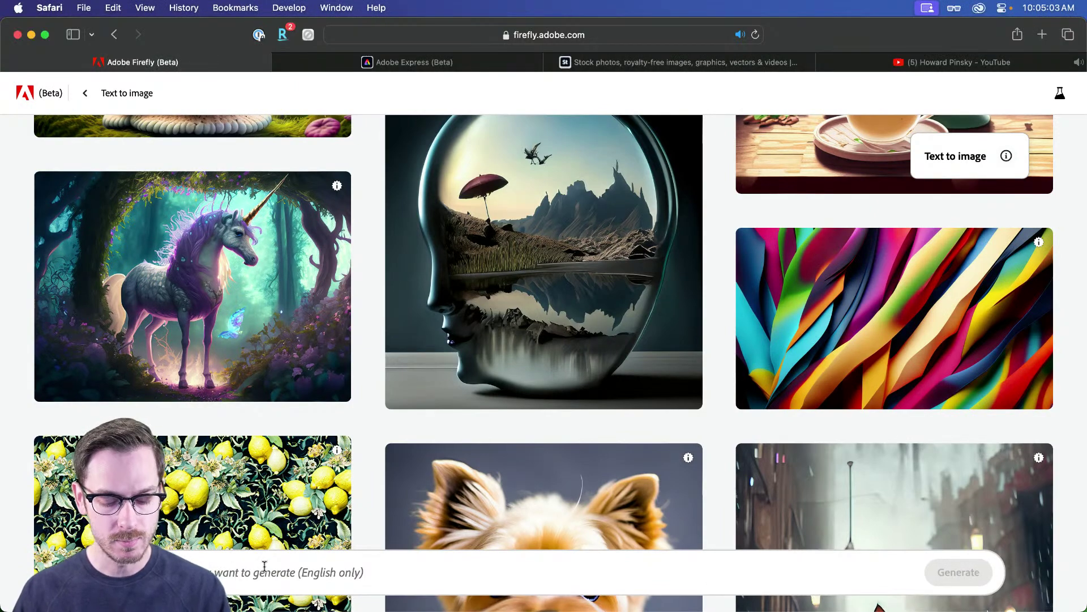
type("a")
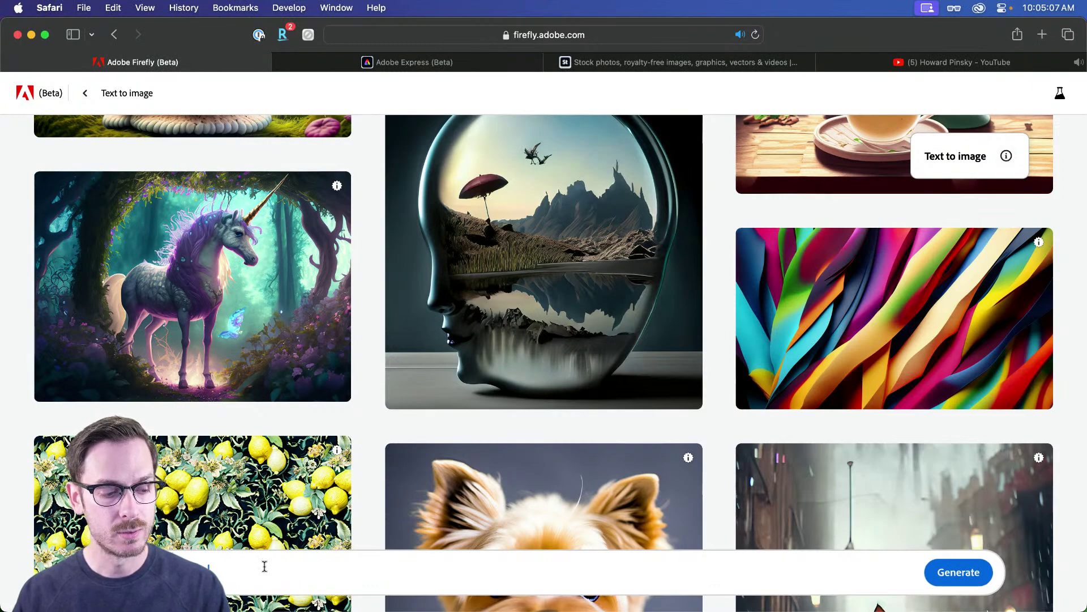
type("nt")
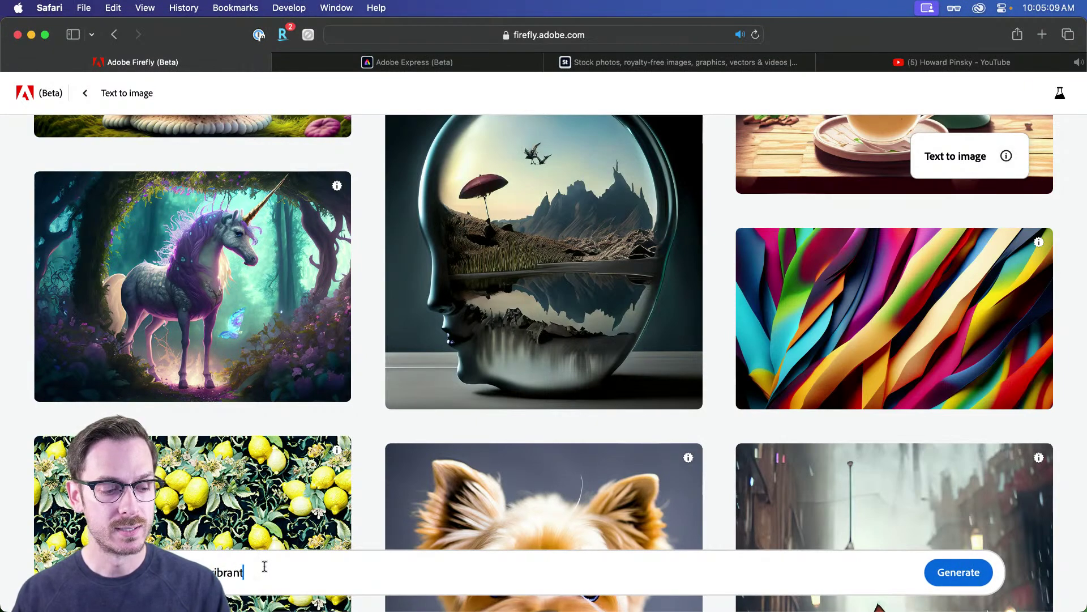
type(" color, bold line")
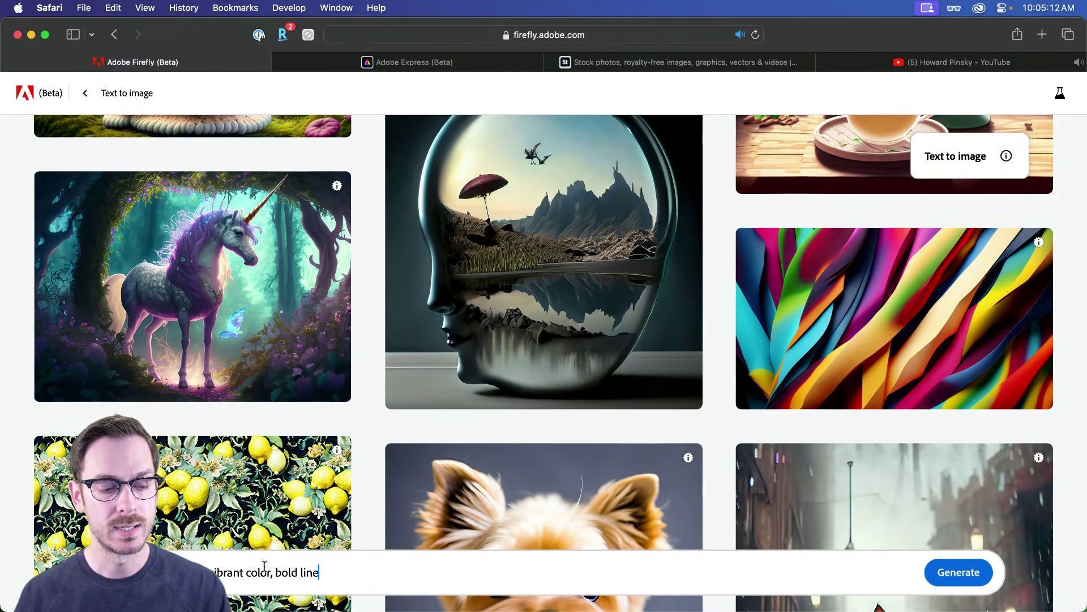
key("Return")
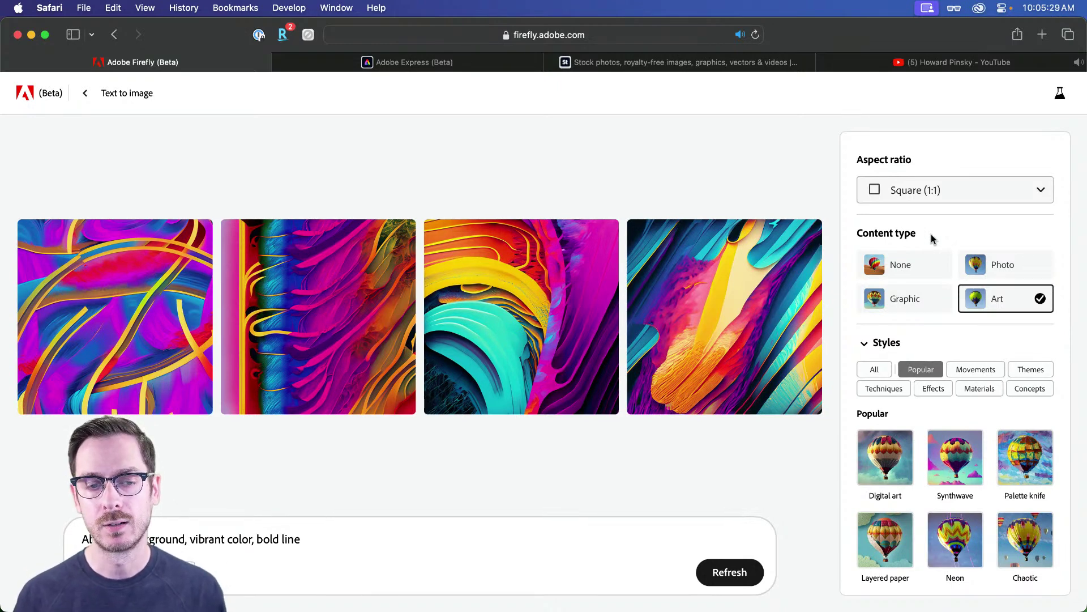
- Set the aspect ratio to Landscape (4:3) and the content type to Graphic for the generated images
left_click(917, 191)
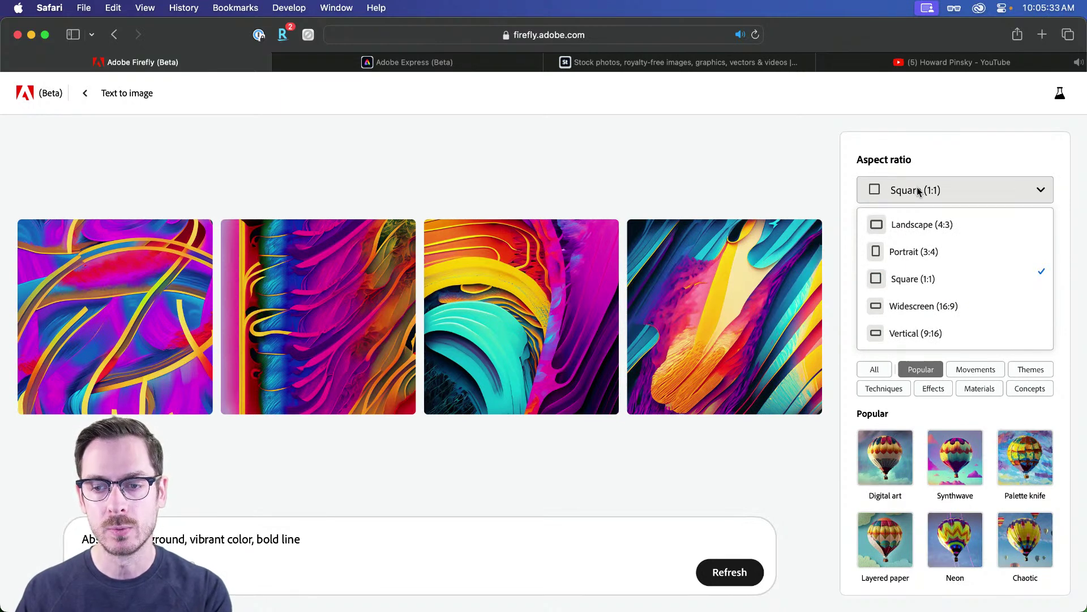
left_click(922, 226)
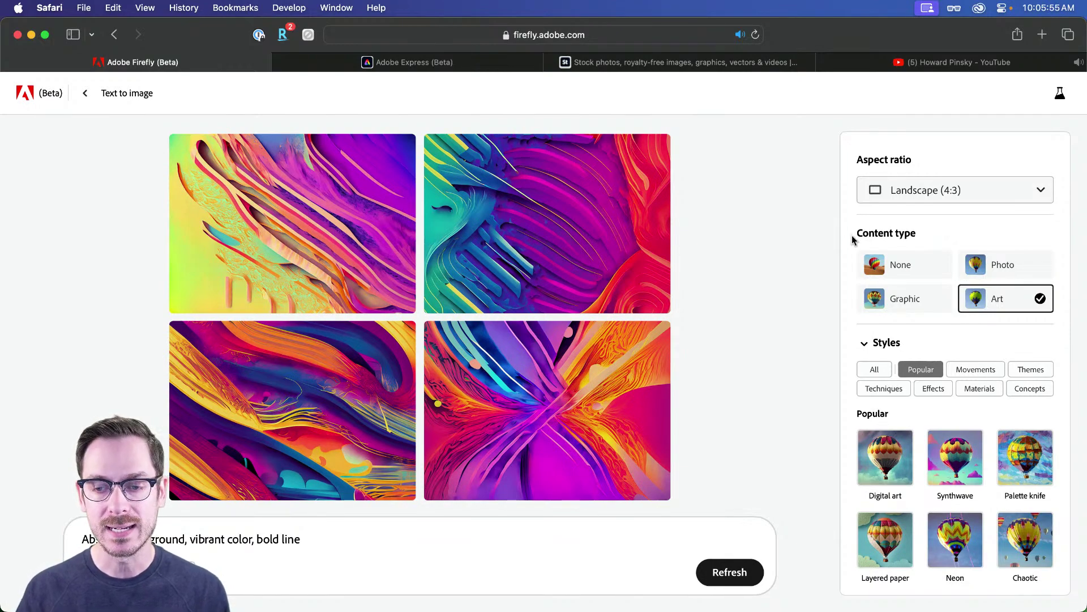
scroll(940, 322, "down", 2)
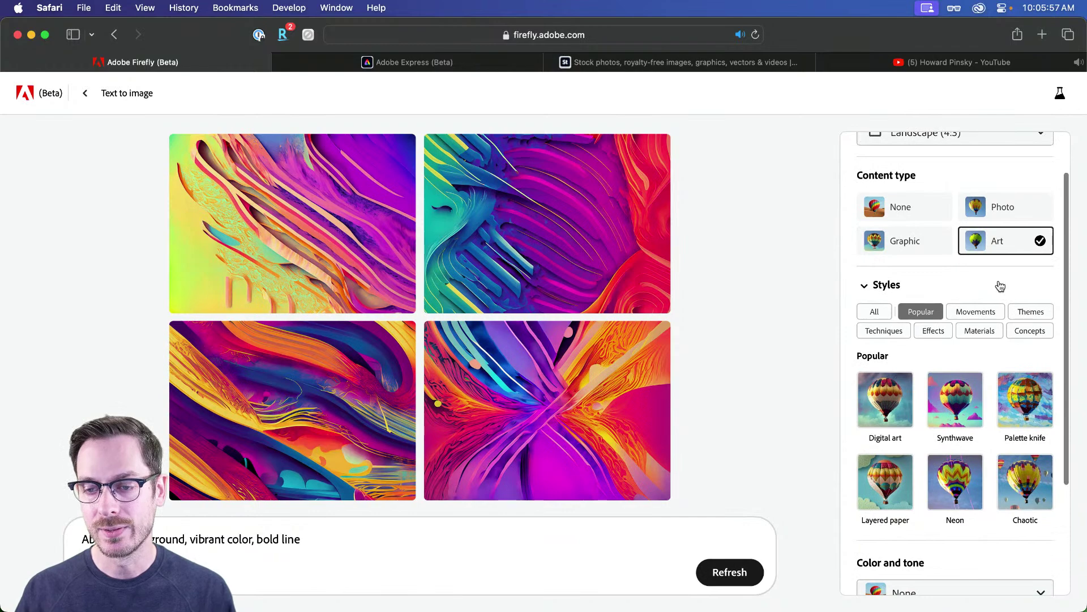
left_click(937, 249)
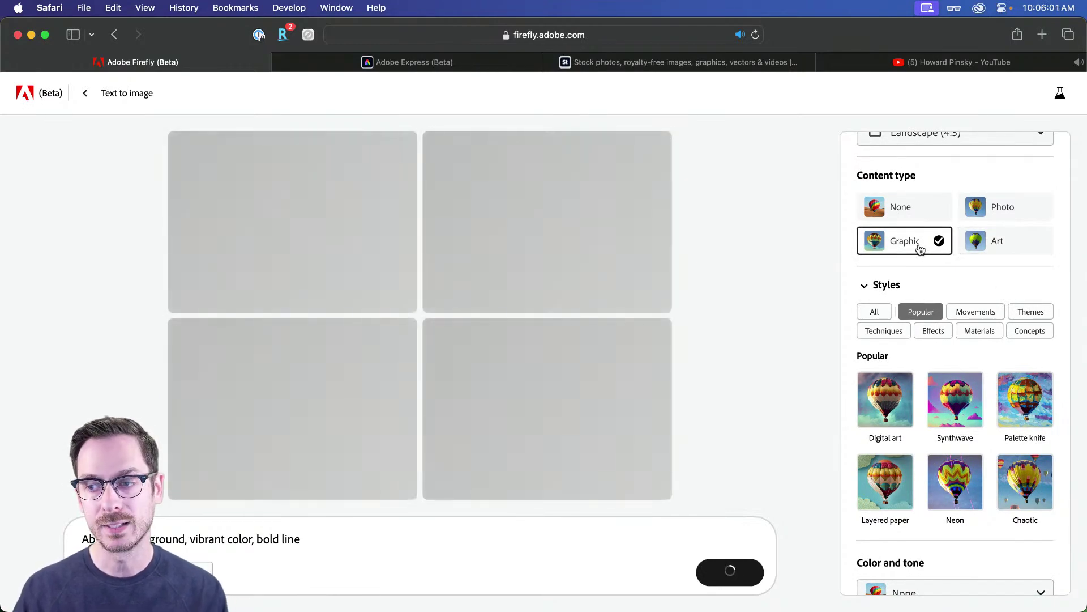
- Apply the Layered paper style and generate the abstract backgrounds again
scroll(905, 336, "down", 2)
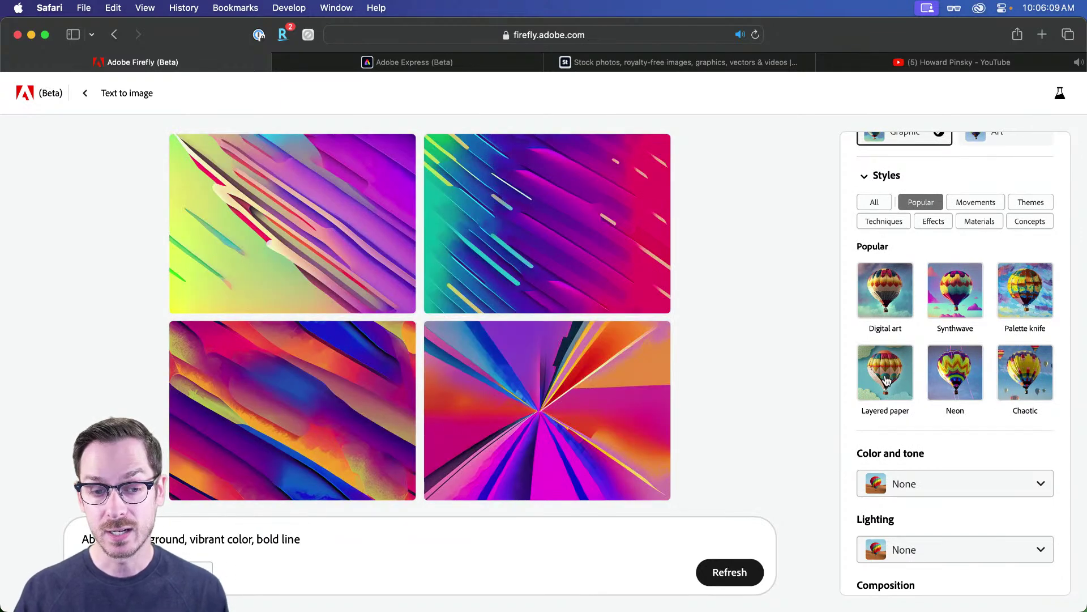
left_click(886, 380)
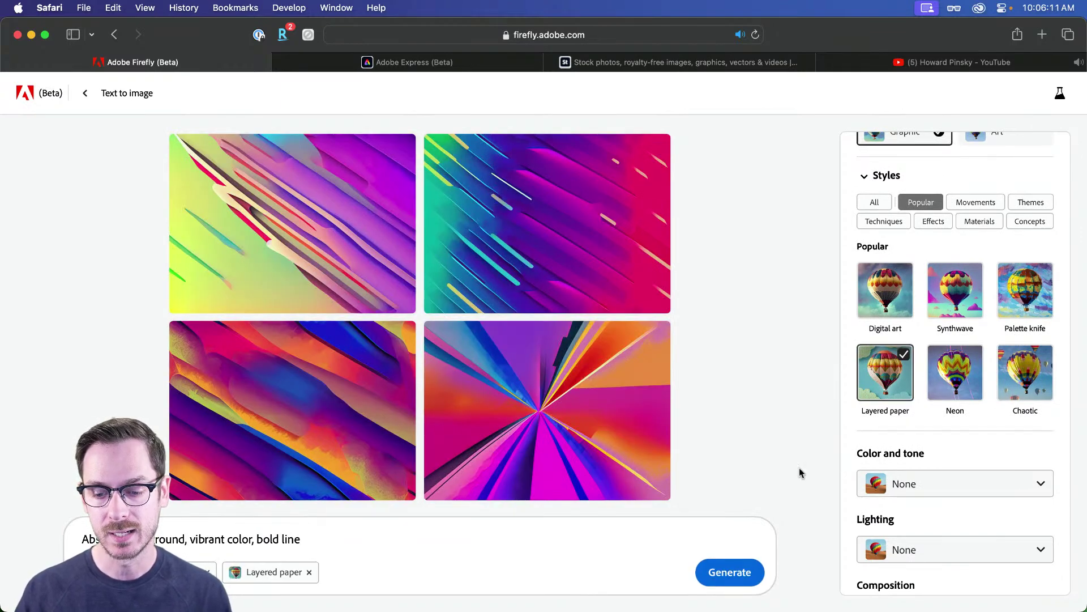
left_click(729, 571)
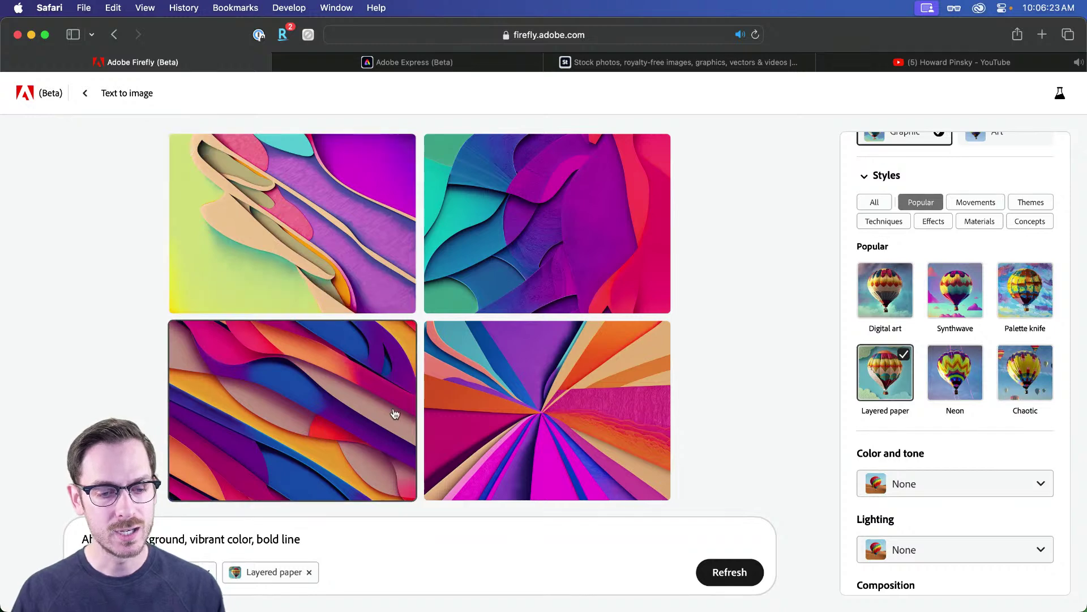
- Remove "bold line" from the prompt so it reads "Abstract background, vibrant color" and generate the images again
left_click(315, 542)
left_click_drag(256, 538, 336, 535)
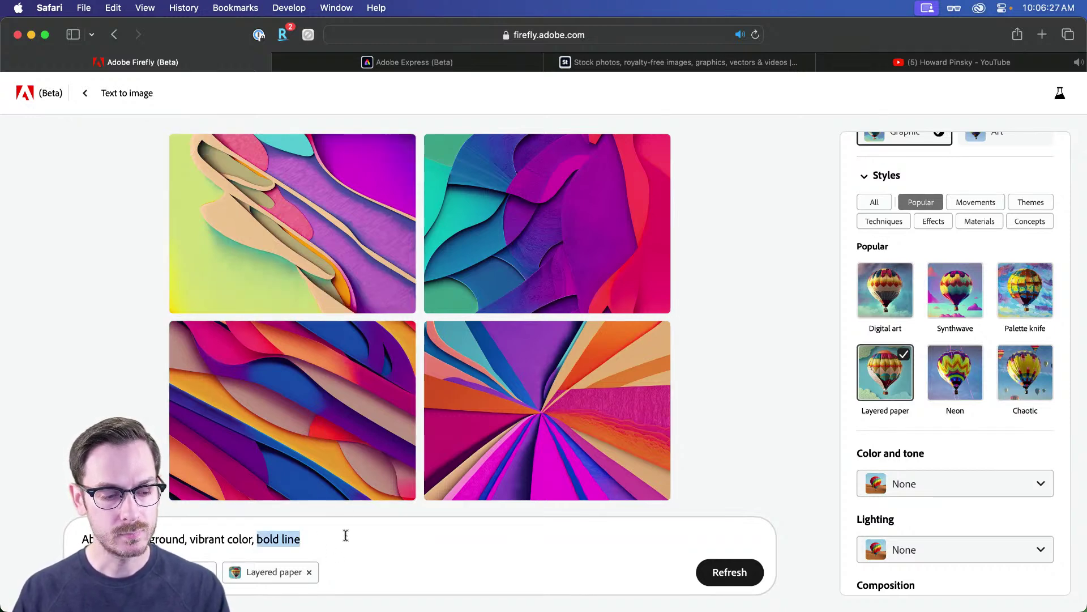
key("BackSpace")
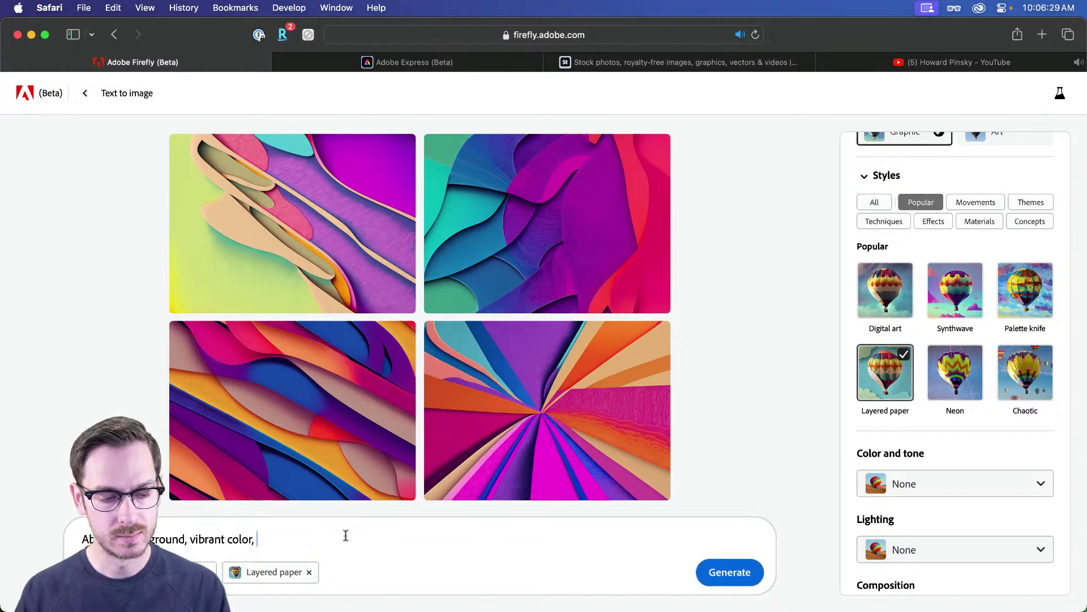
key("Return")
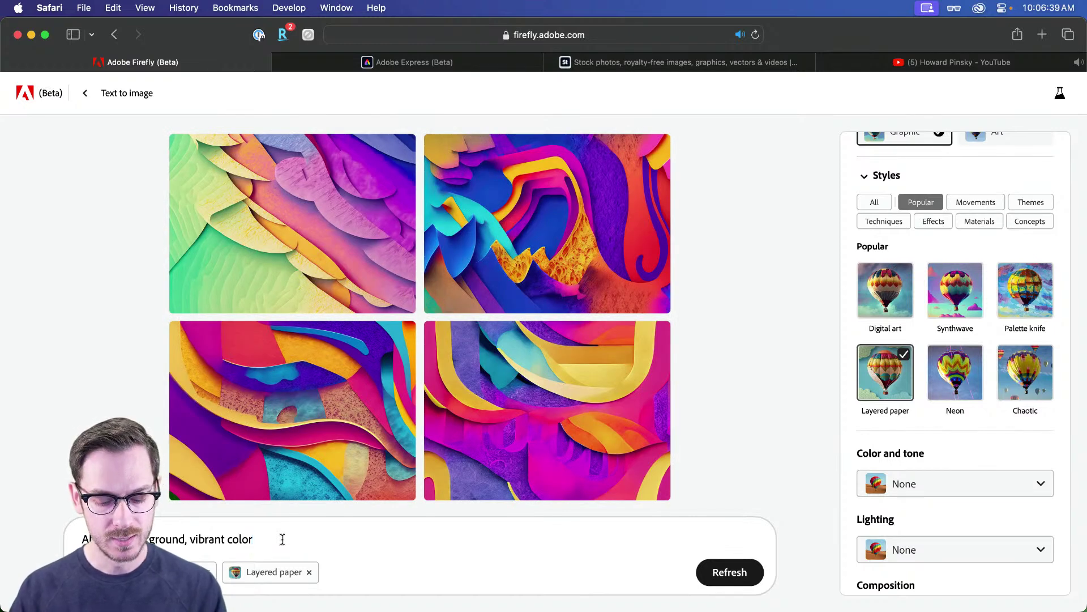
- Append ", in the style of layered paper" to the prompt and regenerate the abstract backgrounds
type(", in the style of ")
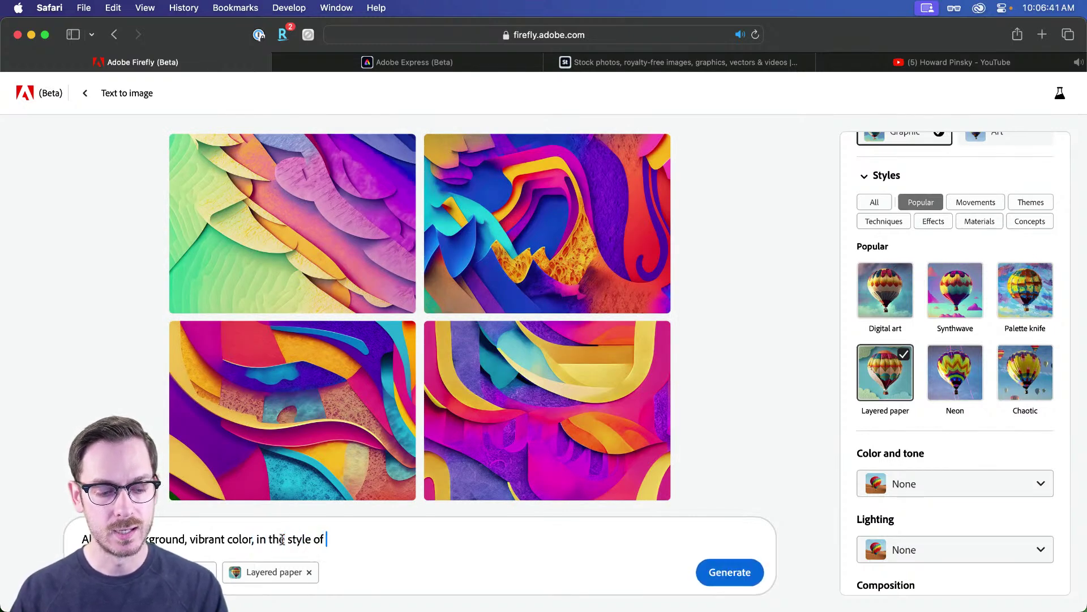
type("layered pap")
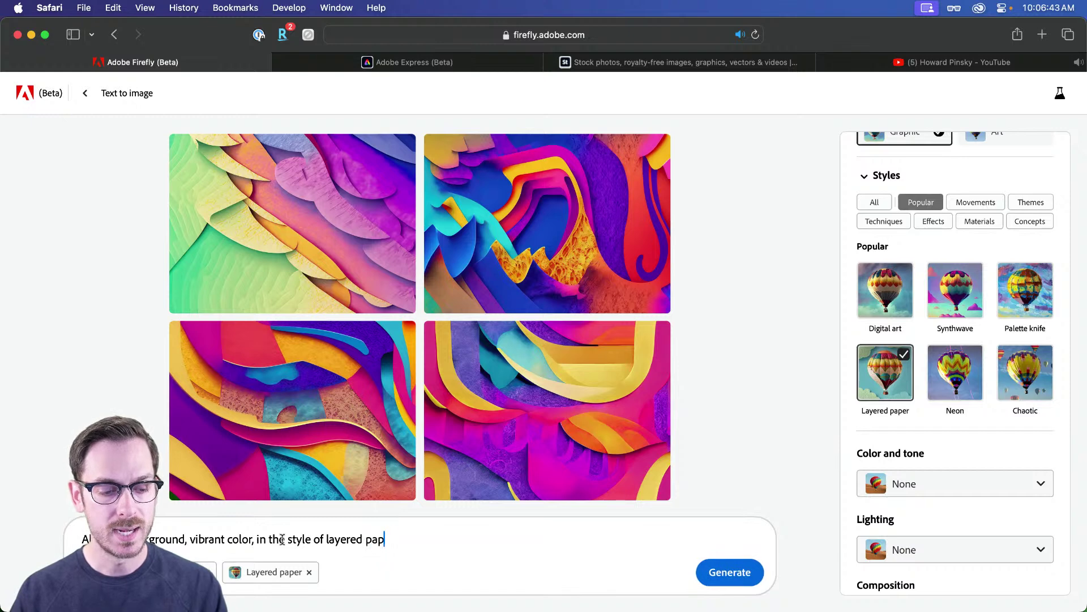
type("er")
key("Return")
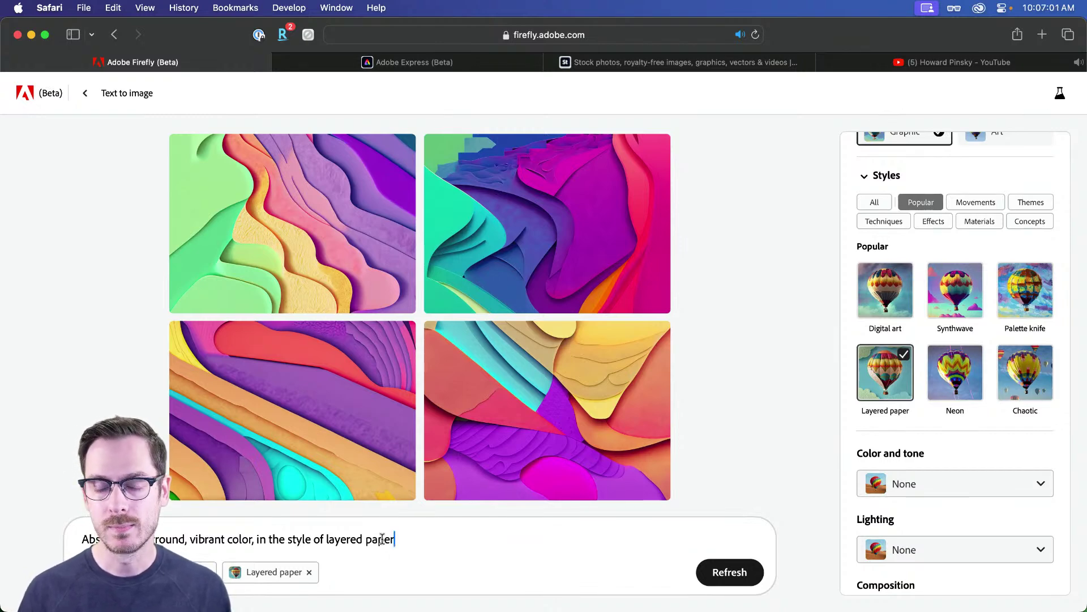
- Clear the Graphic content type and Layered paper style, and replace the prompt to generate a wide shot of a golf course
mouse_move(365, 371)
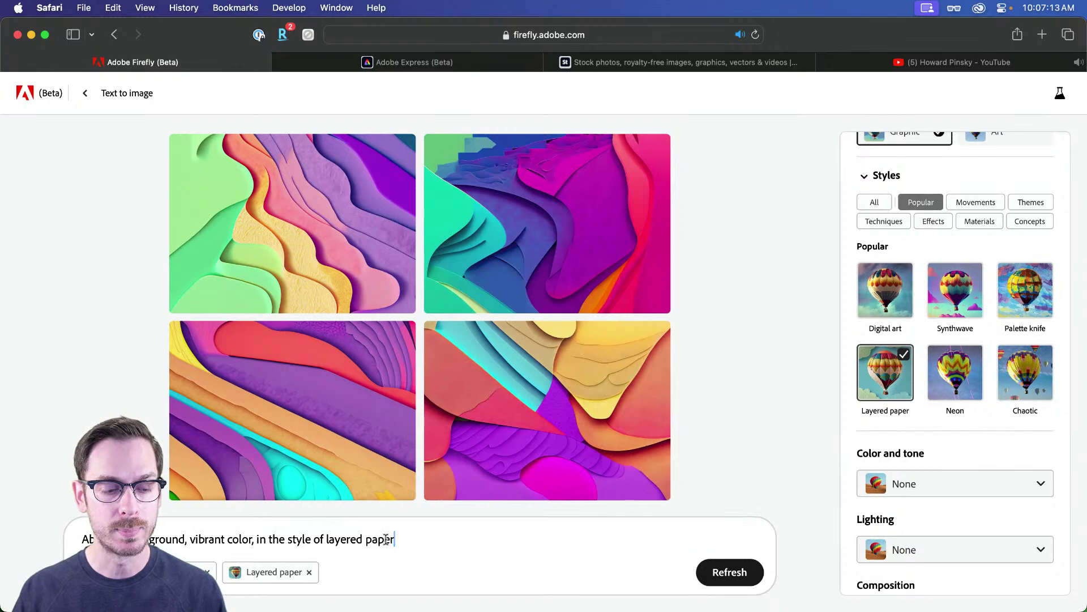
left_click_drag(400, 538, 17, 536)
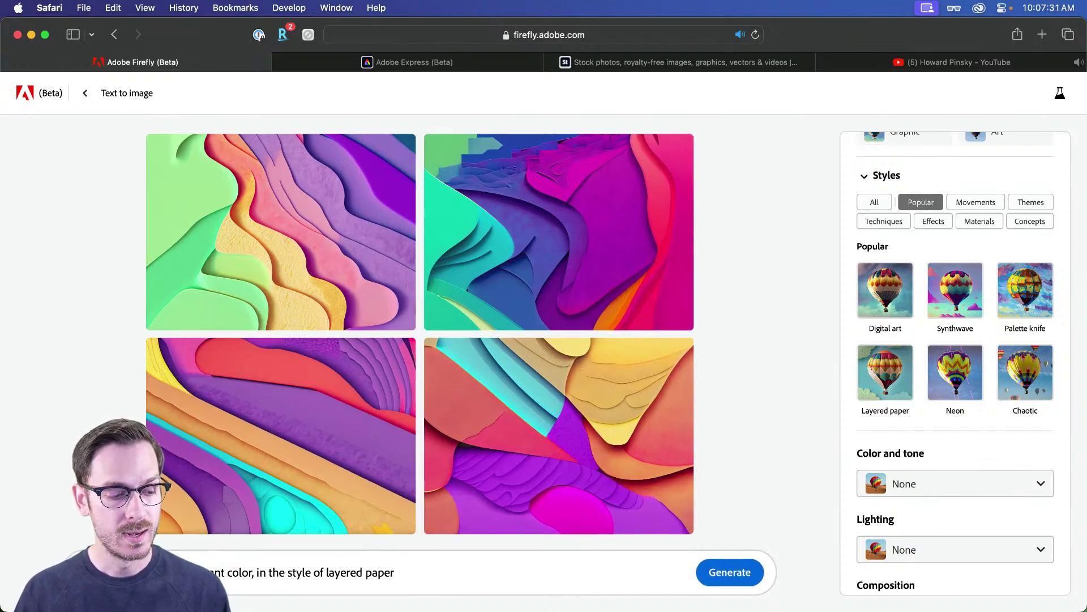
key("super+a")
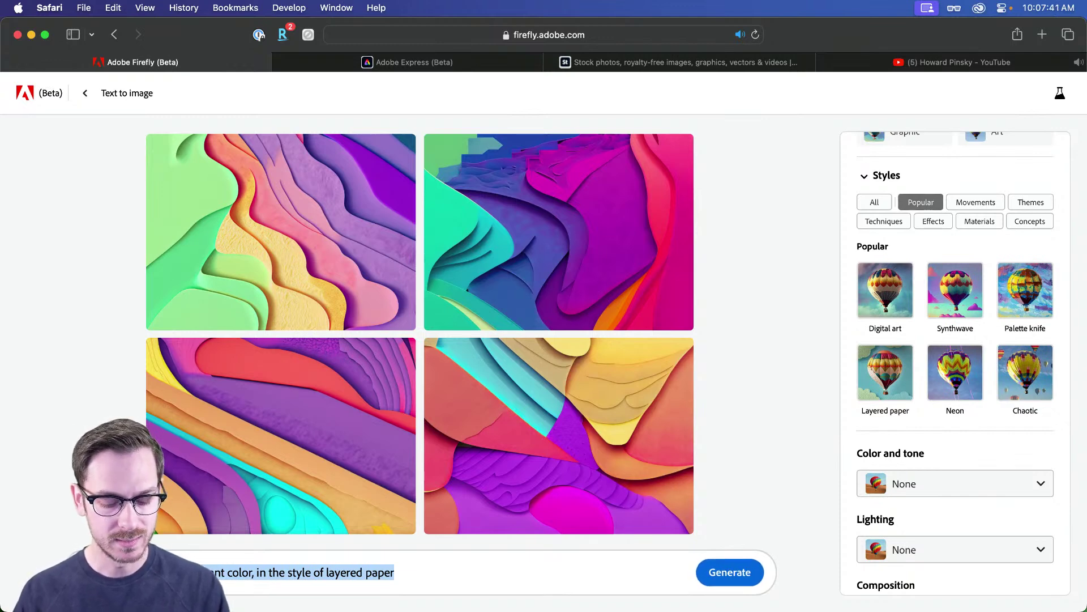
key("BackSpace")
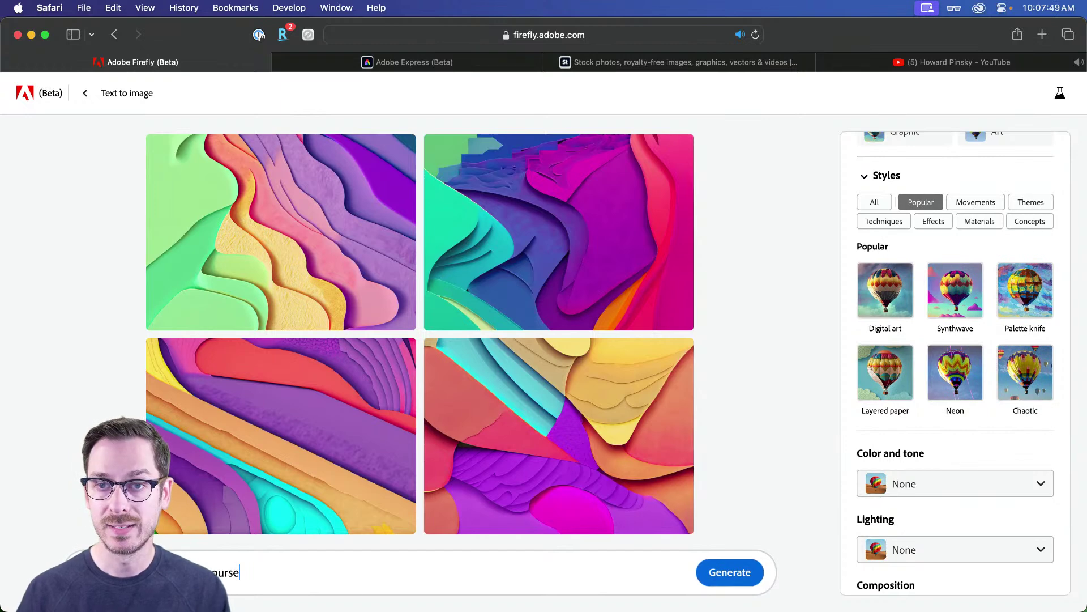
key("Return")
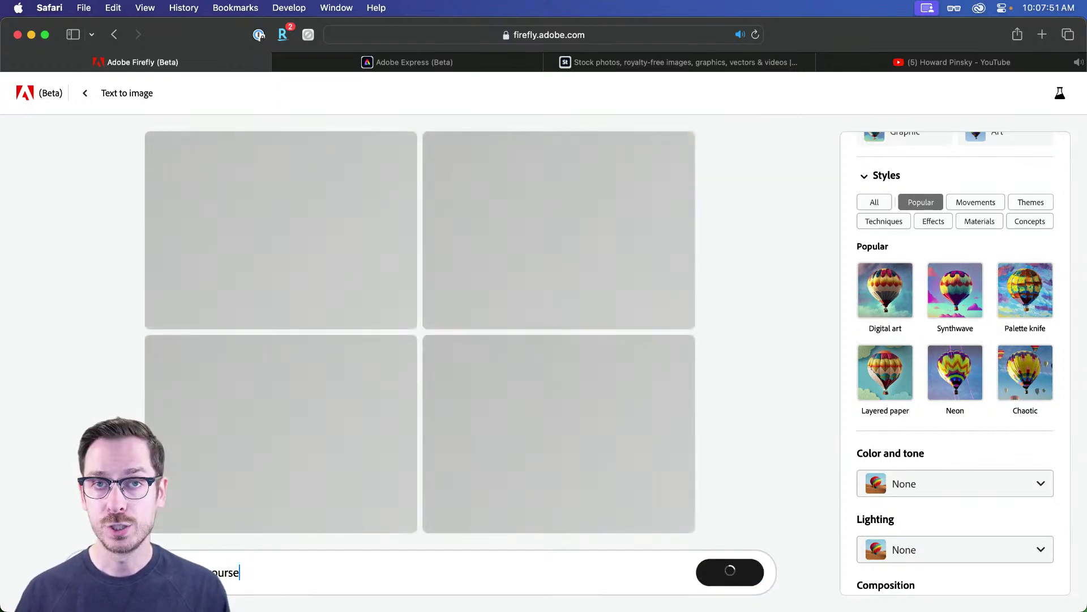
- Set the content type to Art for the golf course images and preview the fourth result enlarged
scroll(1001, 351, "up", 3)
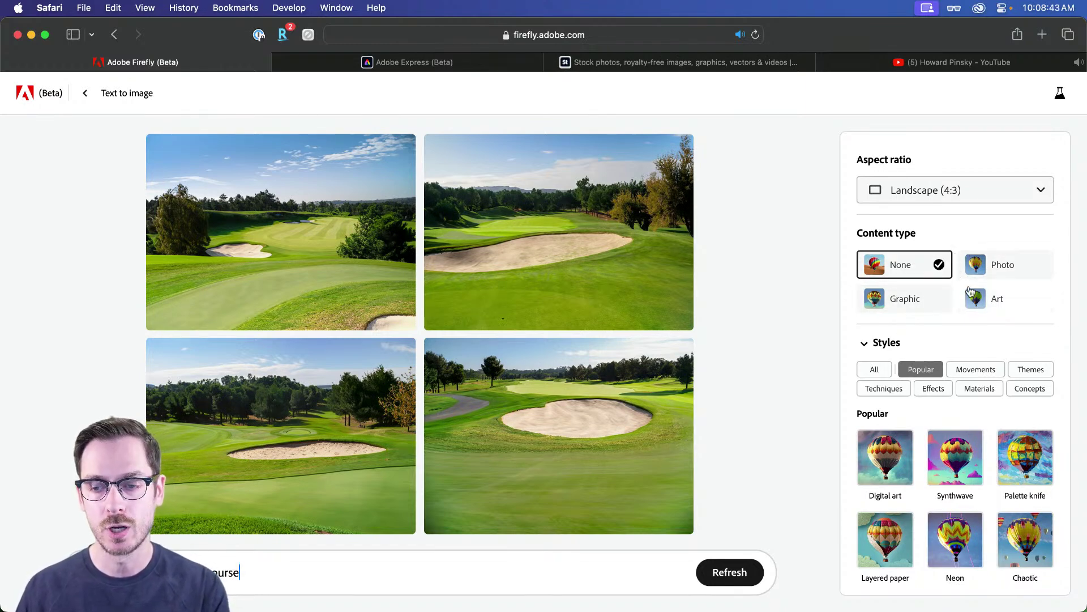
left_click(1028, 302)
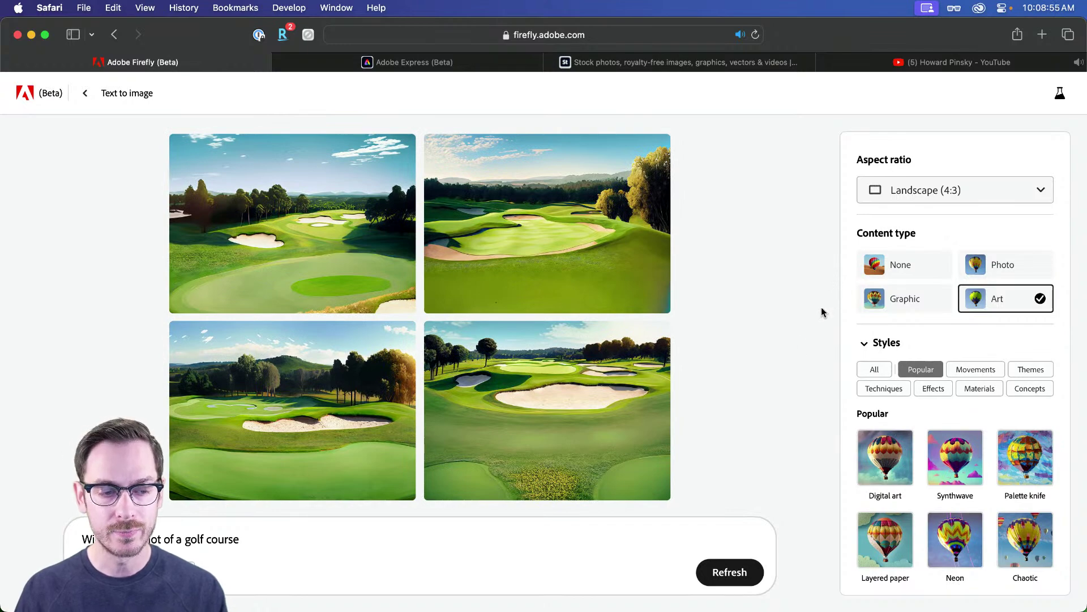
left_click(634, 406)
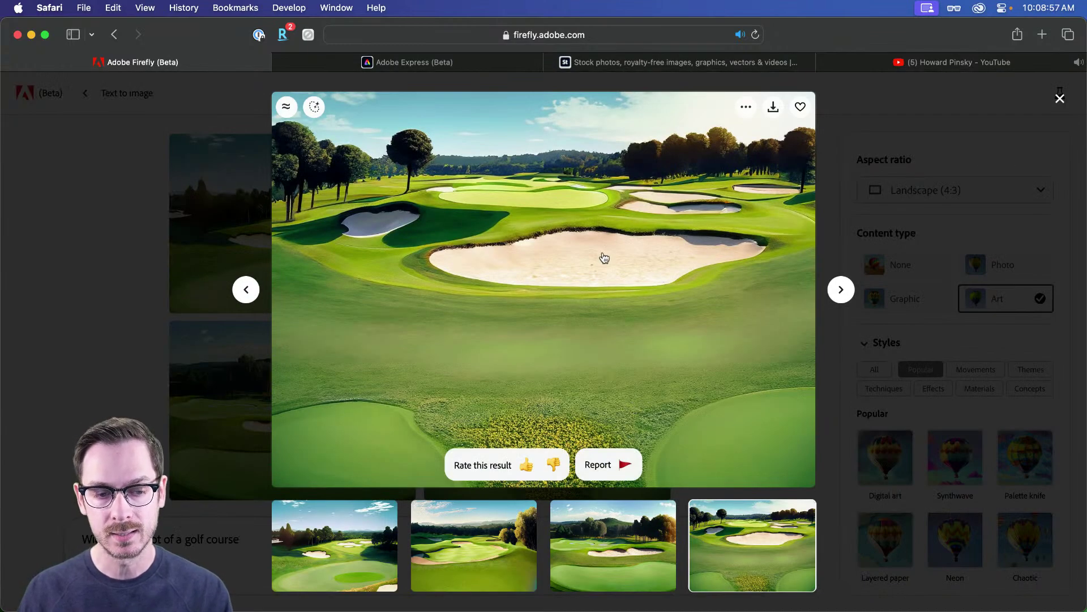
key("Escape")
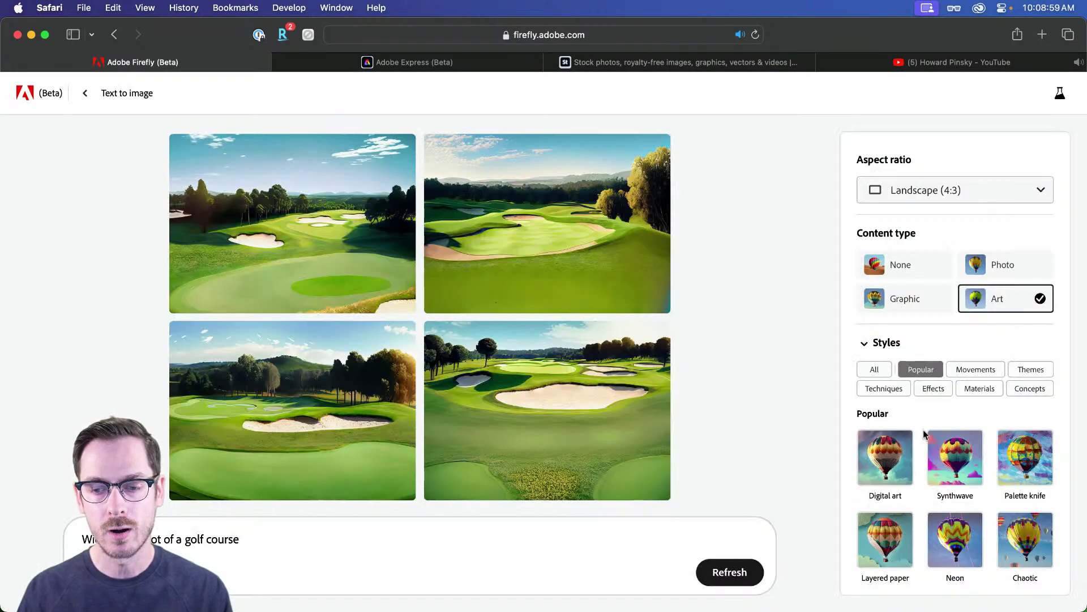
- Apply the Palette knife style and generate the golf course images again
scroll(935, 431, "down", 1)
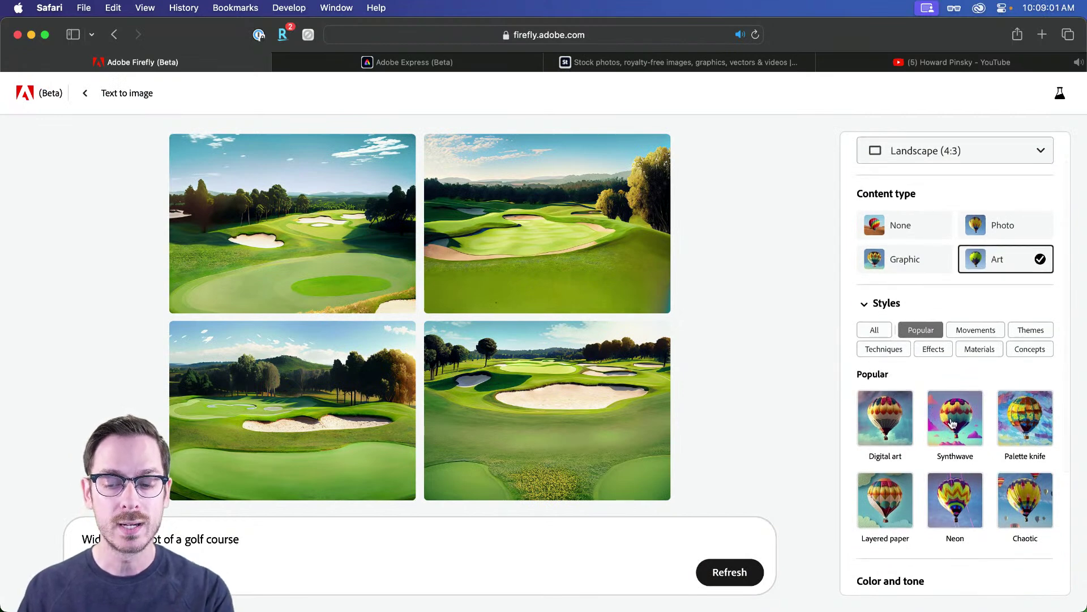
left_click(1023, 434)
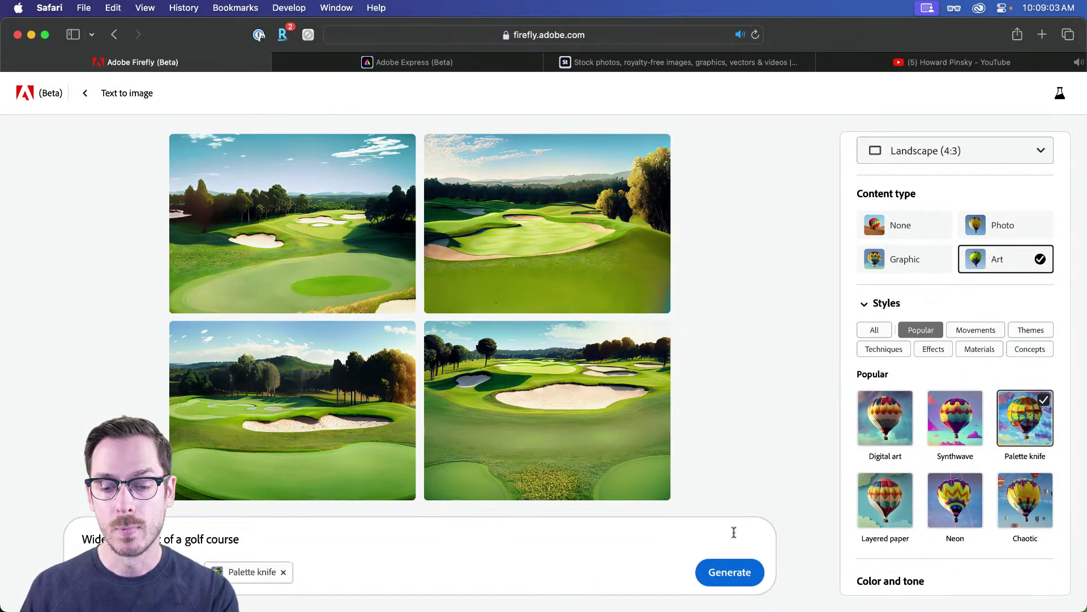
left_click(730, 573)
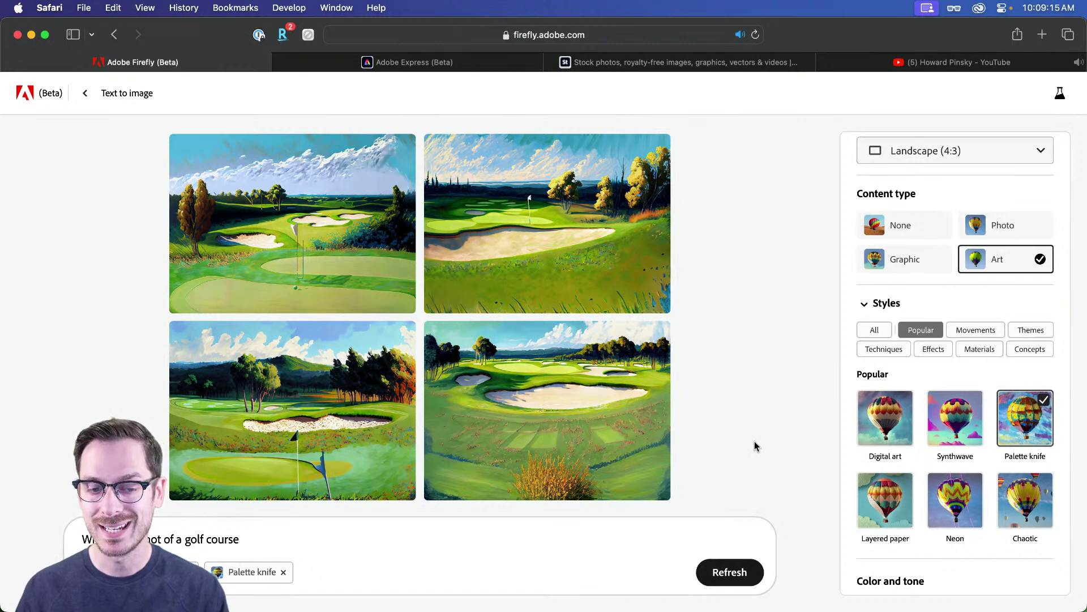
- Remove the Palette knife style, and regenerate the golf course images as Photo content in Widescreen (16:9)
left_click(282, 572)
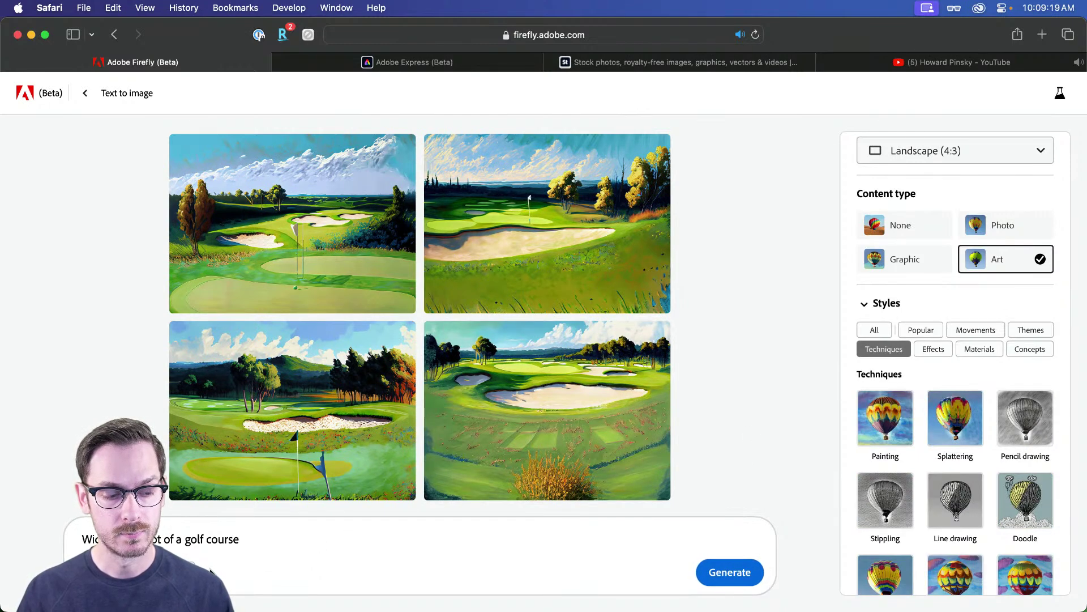
left_click(996, 259)
left_click(1022, 227)
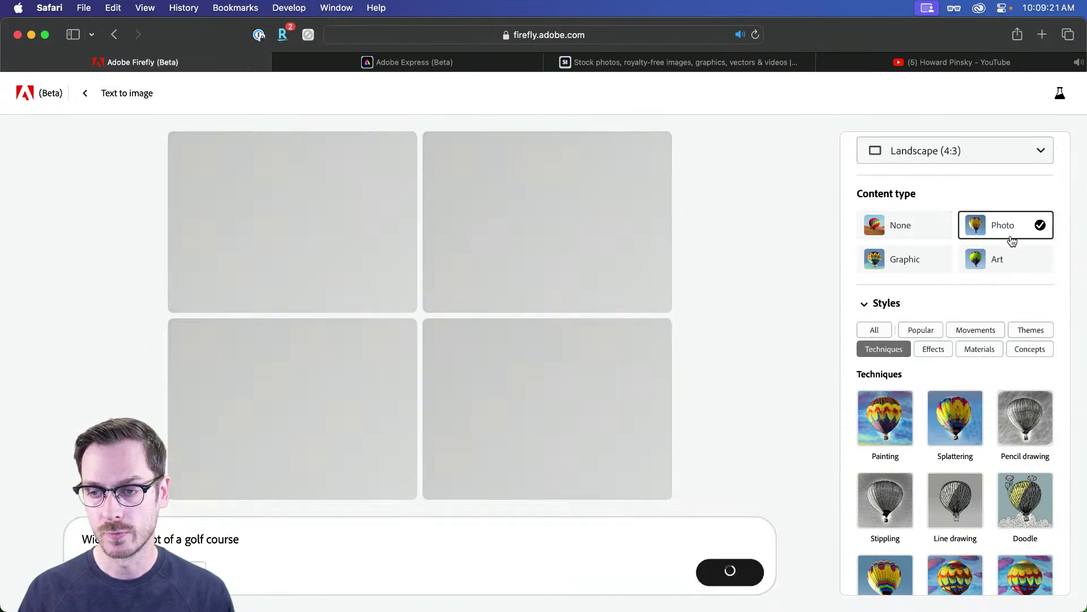
left_click(933, 152)
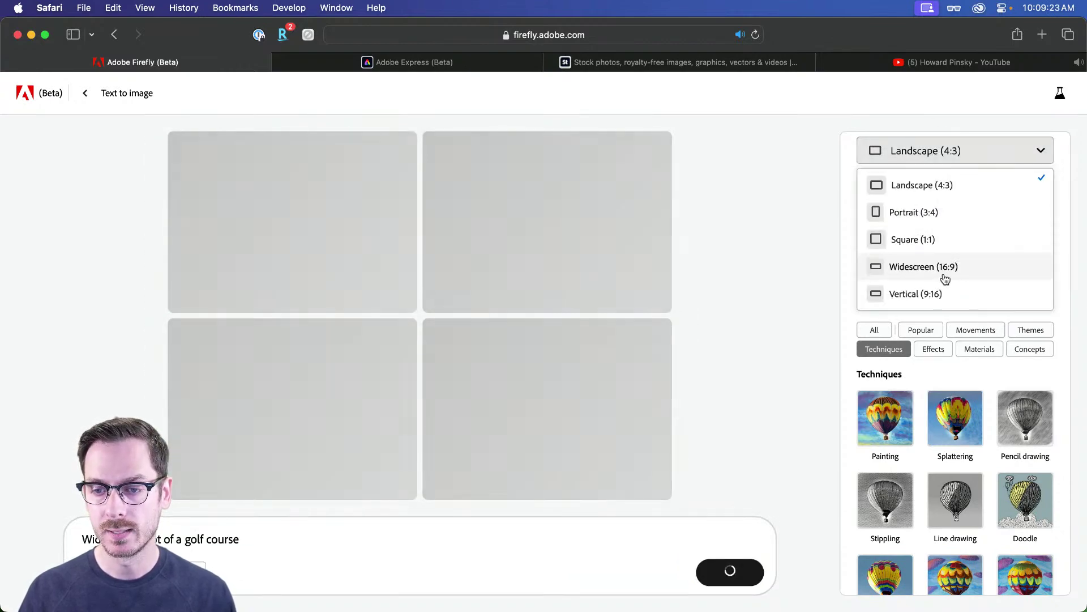
left_click(973, 269)
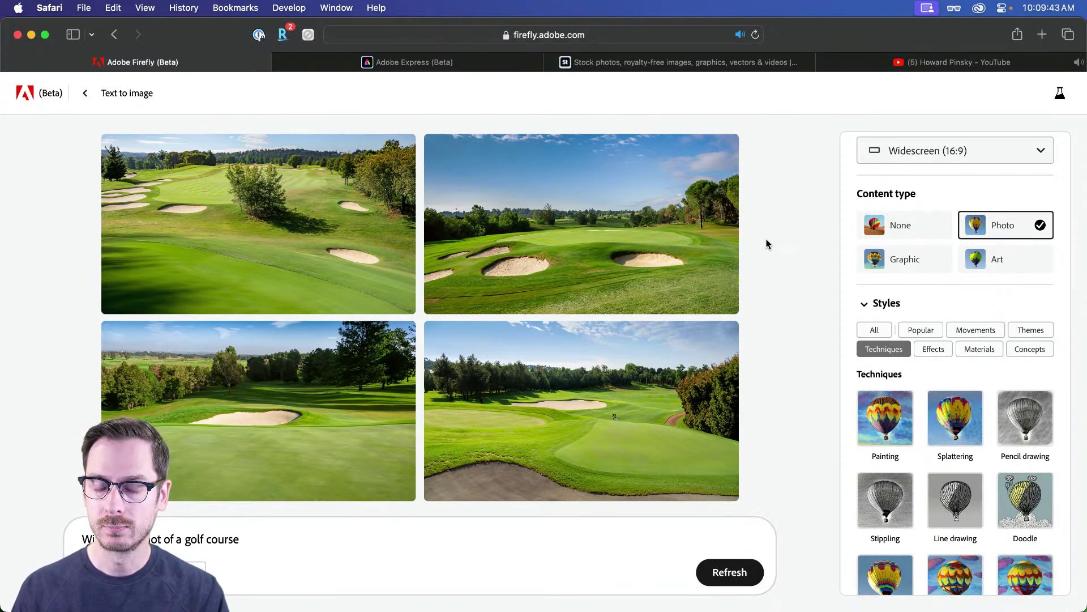
- Review the color and tone options, set the lighting to Golden hour, and generate the golf course photos again
mouse_move(568, 253)
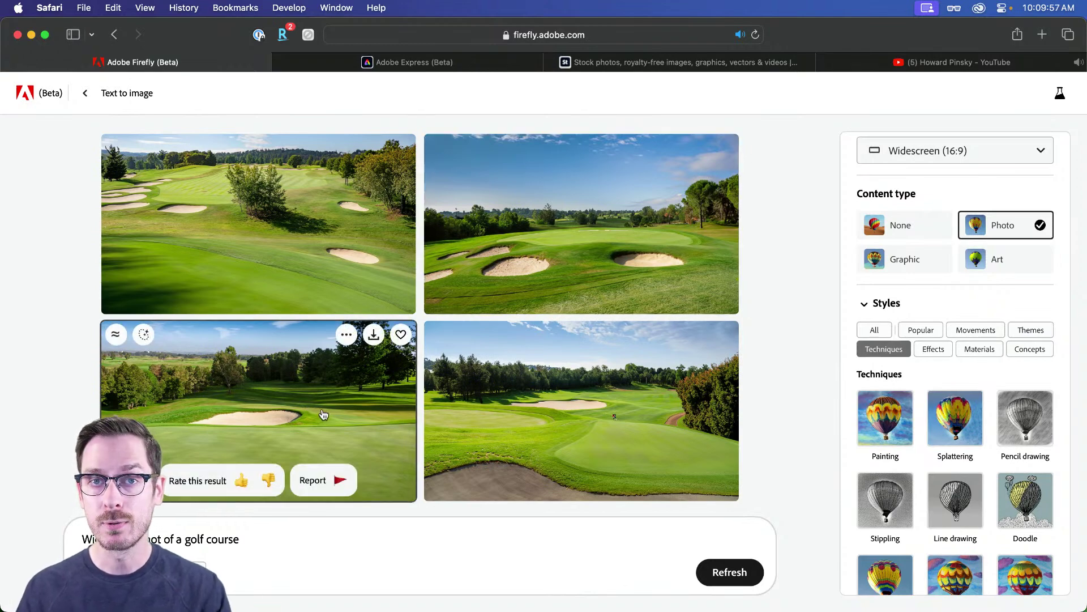
scroll(948, 393, "down", 6)
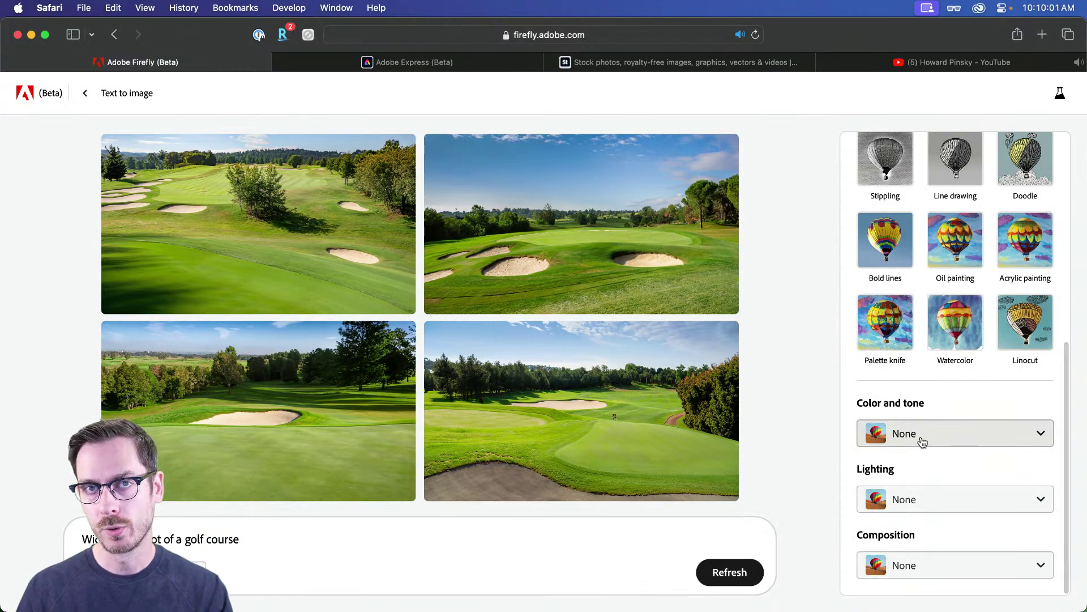
left_click(923, 441)
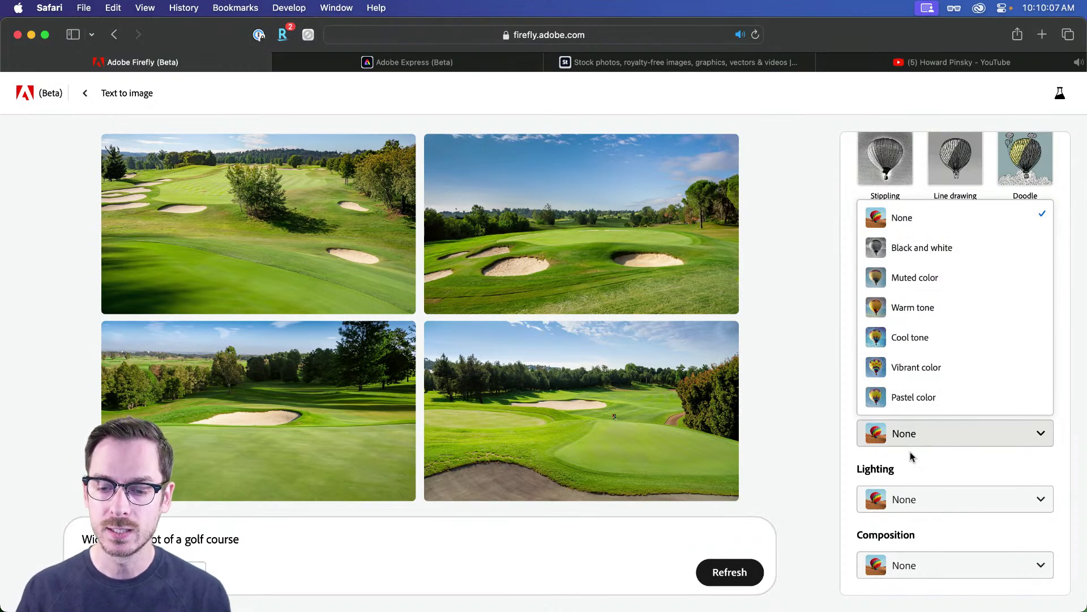
left_click(915, 499)
left_click(957, 504)
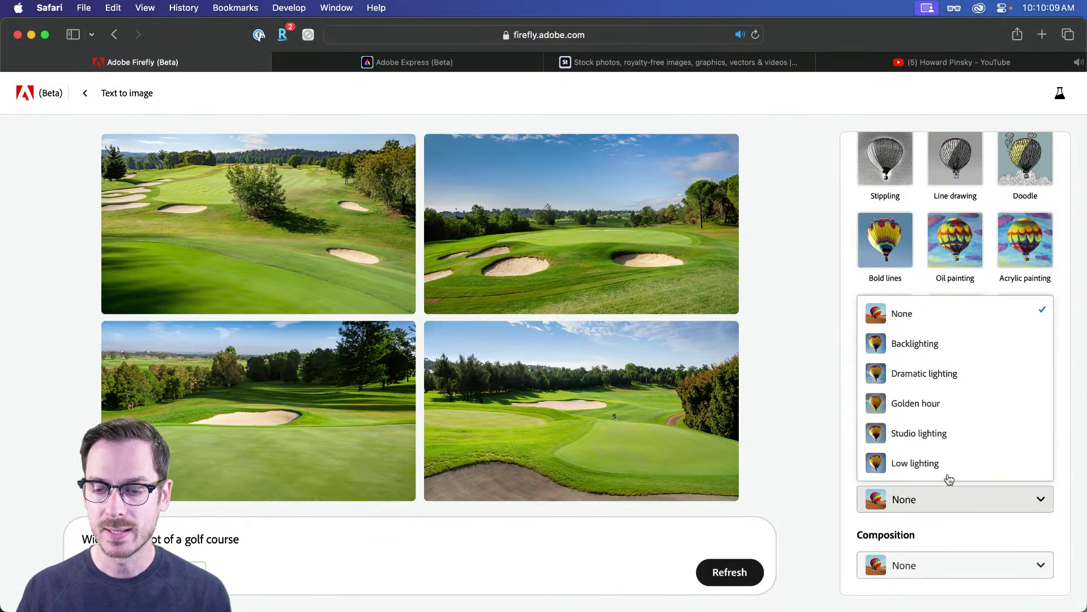
left_click(951, 410)
left_click(733, 573)
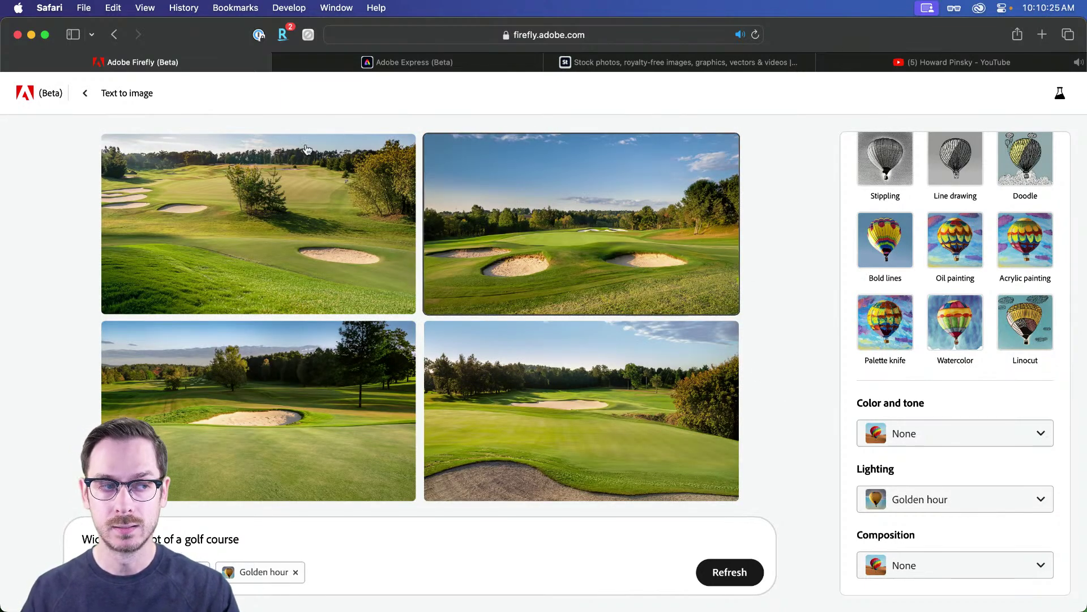
- Compare the golf course photos with and without Golden hour lighting by stepping back and forth through the browser history
left_click(114, 35)
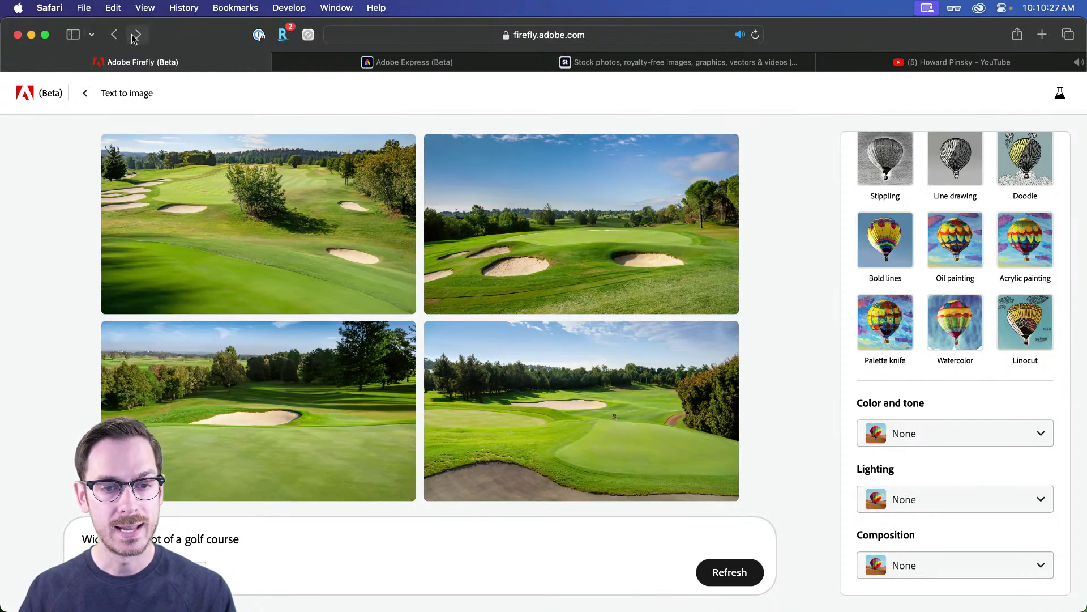
left_click(136, 34)
left_click(117, 35)
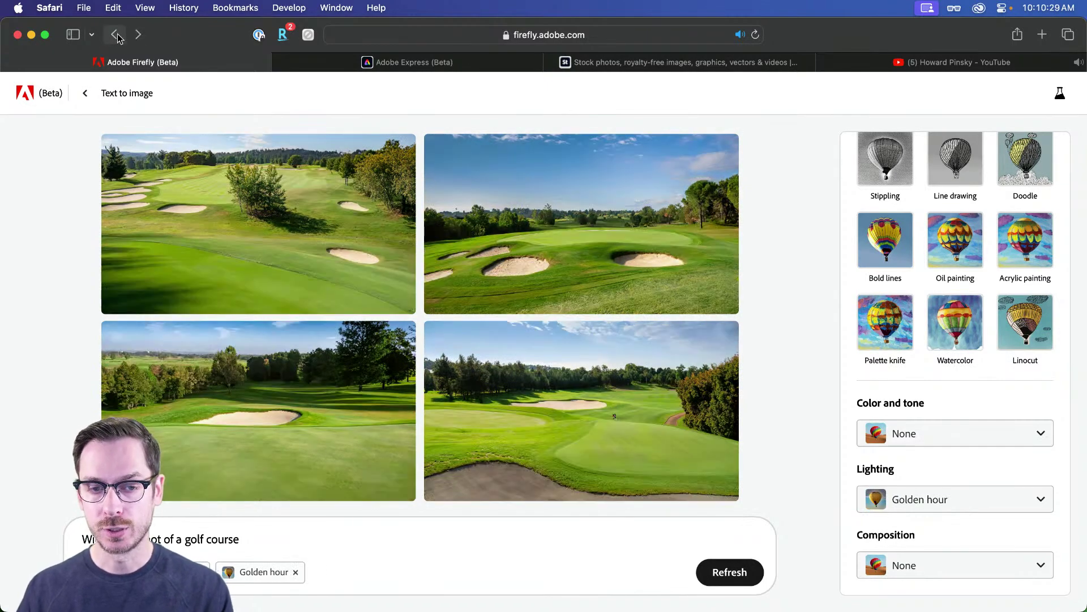
left_click(137, 35)
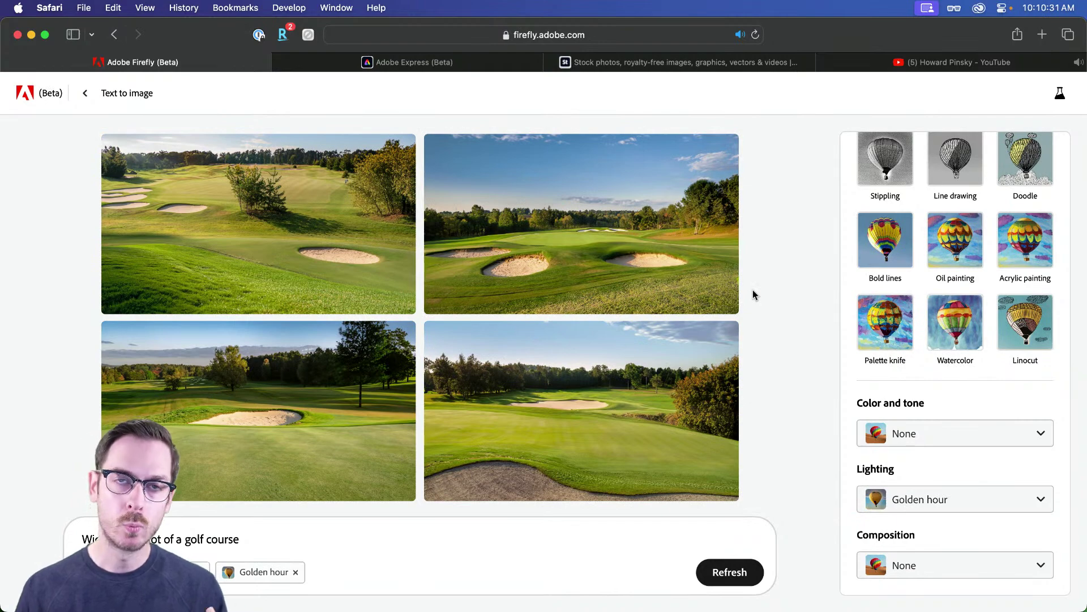
- Append ", at sunrise" to the golf course prompt and generate new images
left_click(264, 525)
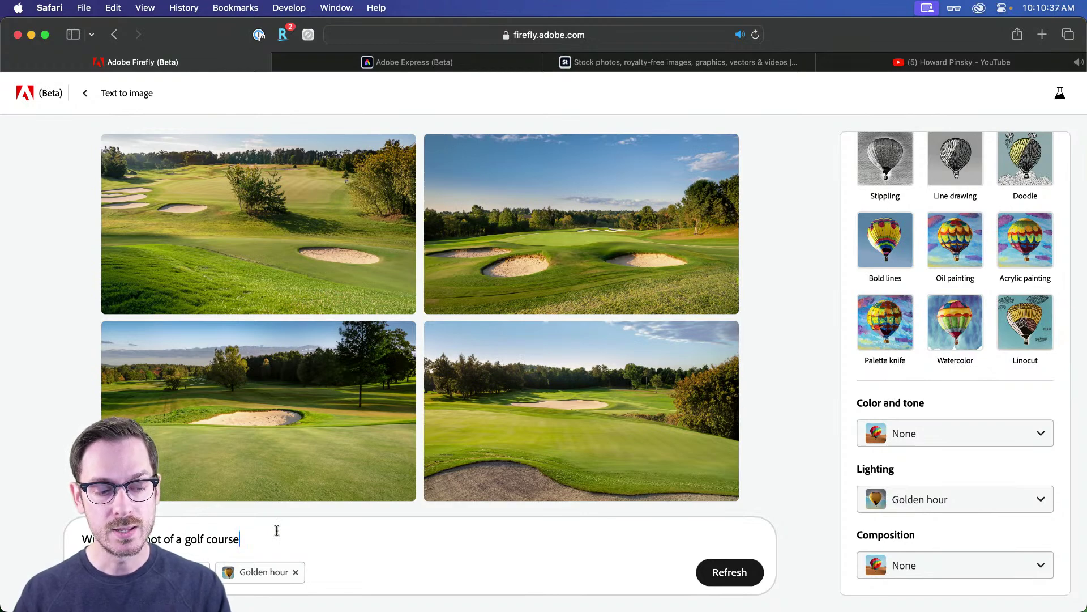
type(", at ")
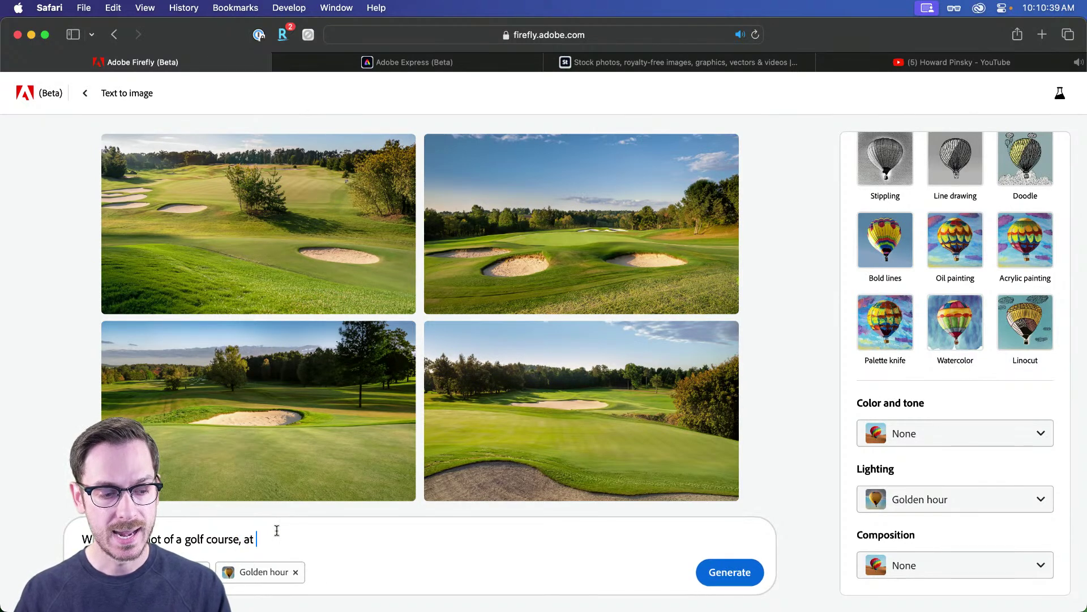
type("sunrise")
key("Return")
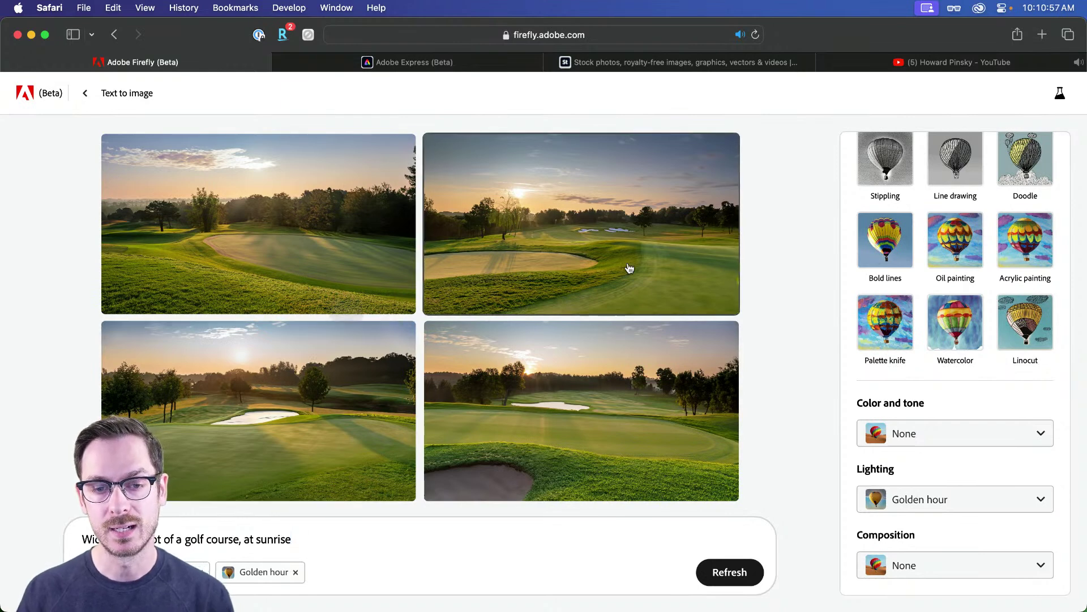
- Generate more images similar to the second sunrise golf course result
mouse_move(637, 255)
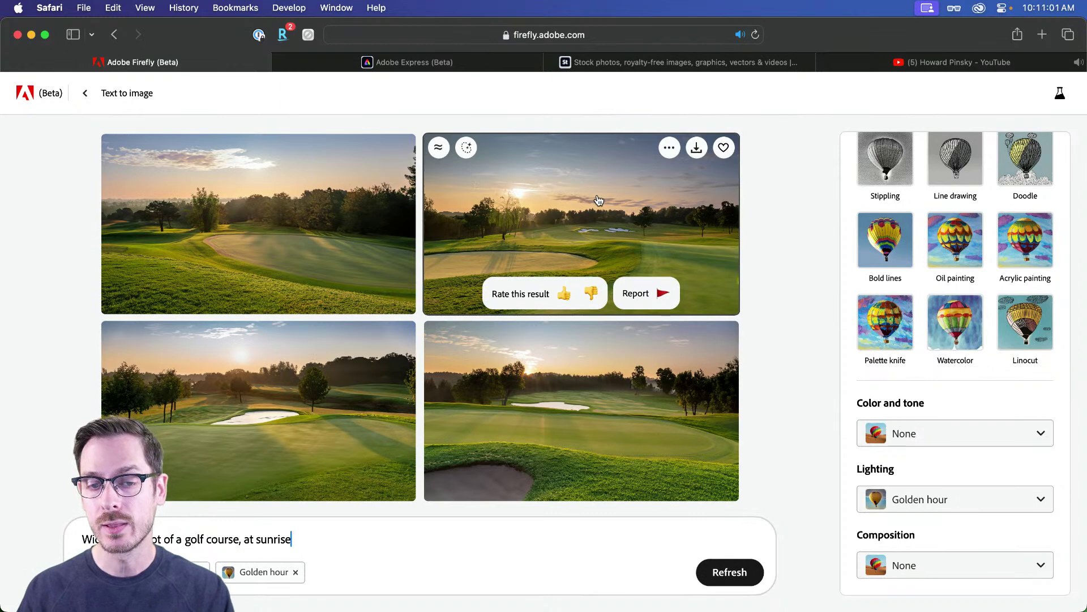
left_click(438, 147)
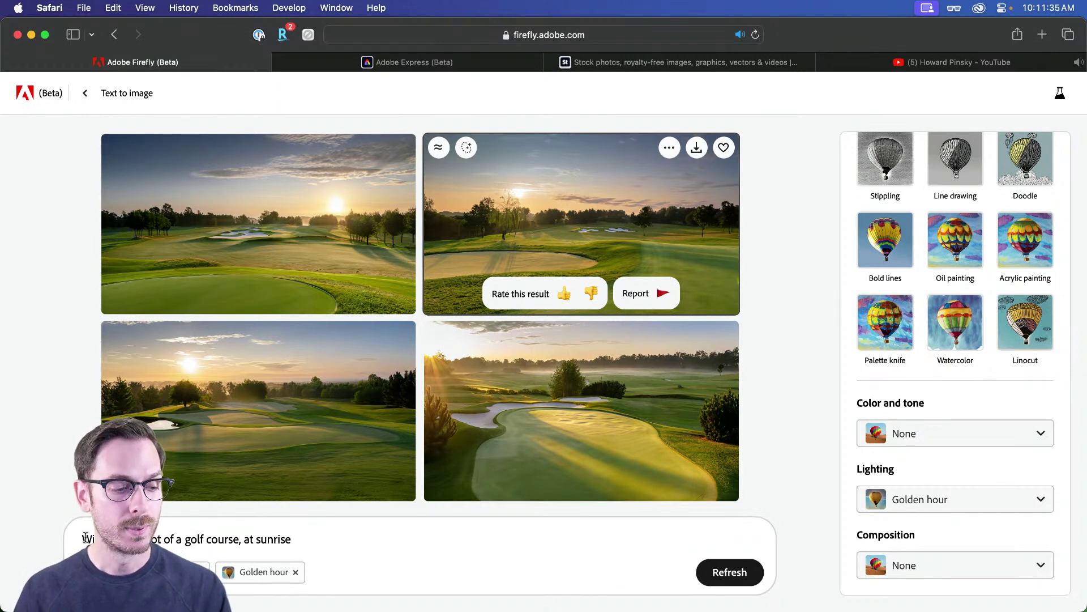
- Replace the opening words of the golf course prompt with "Aerial" and generate new images
left_click_drag(130, 539, 68, 540)
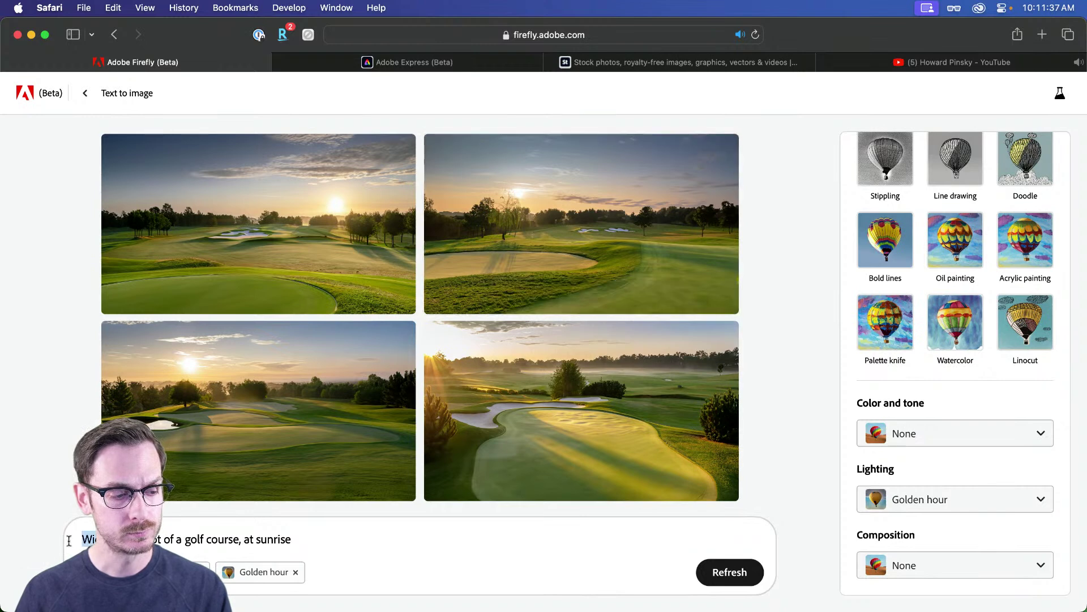
type("Aerial")
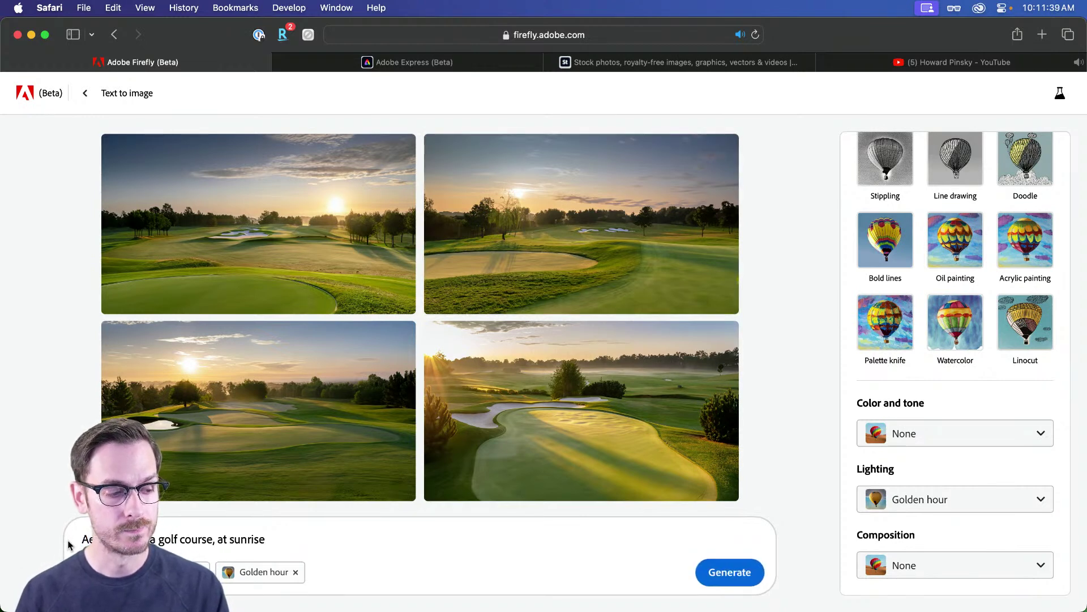
key("Return")
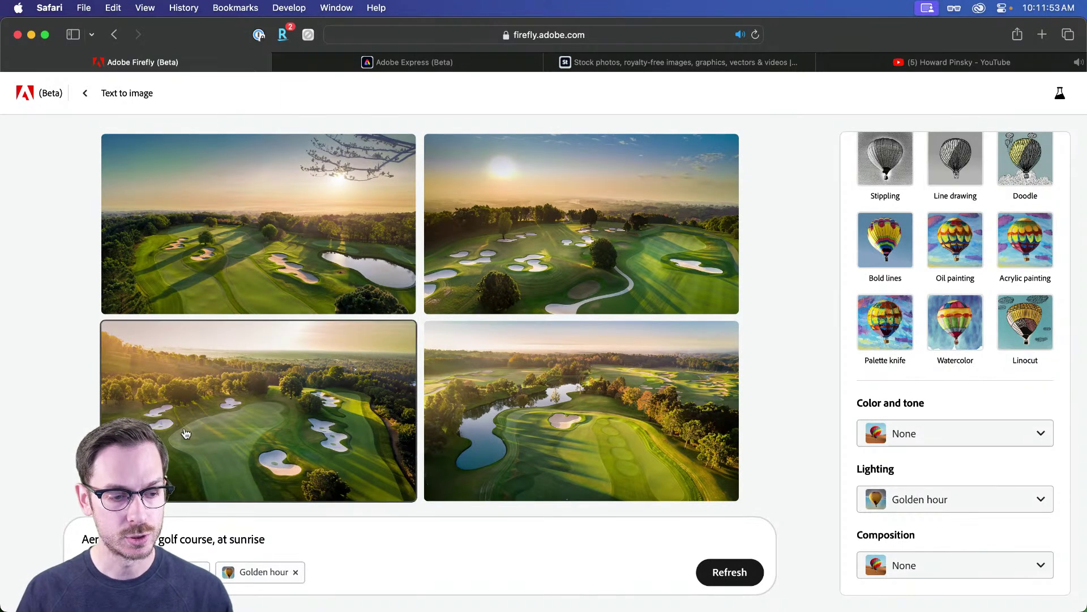
- Look over the aerial golf course results and open the second one for editing with Generative fill
mouse_move(278, 429)
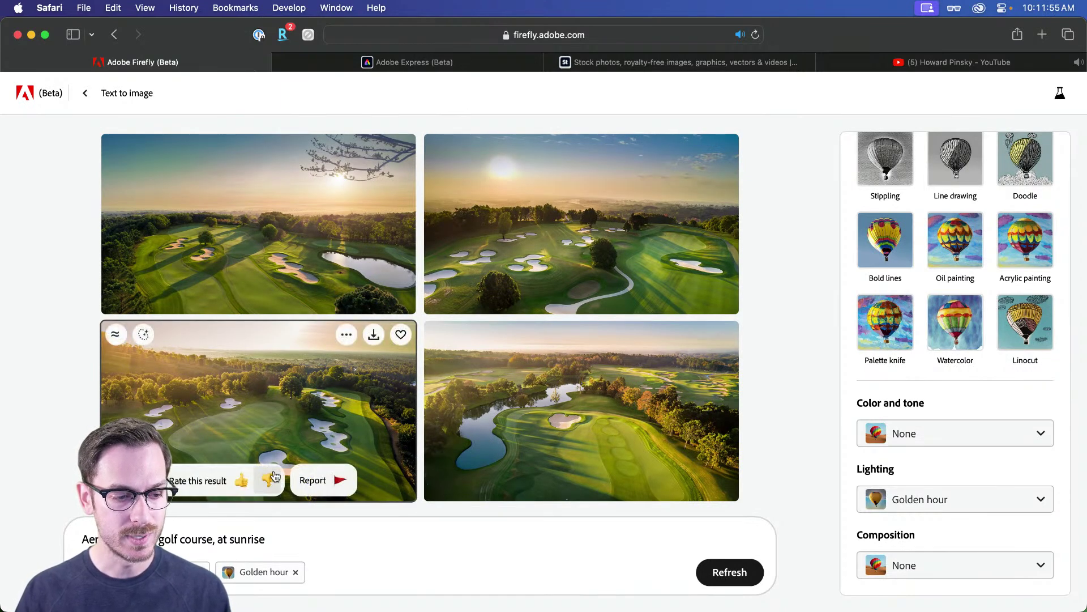
mouse_move(541, 471)
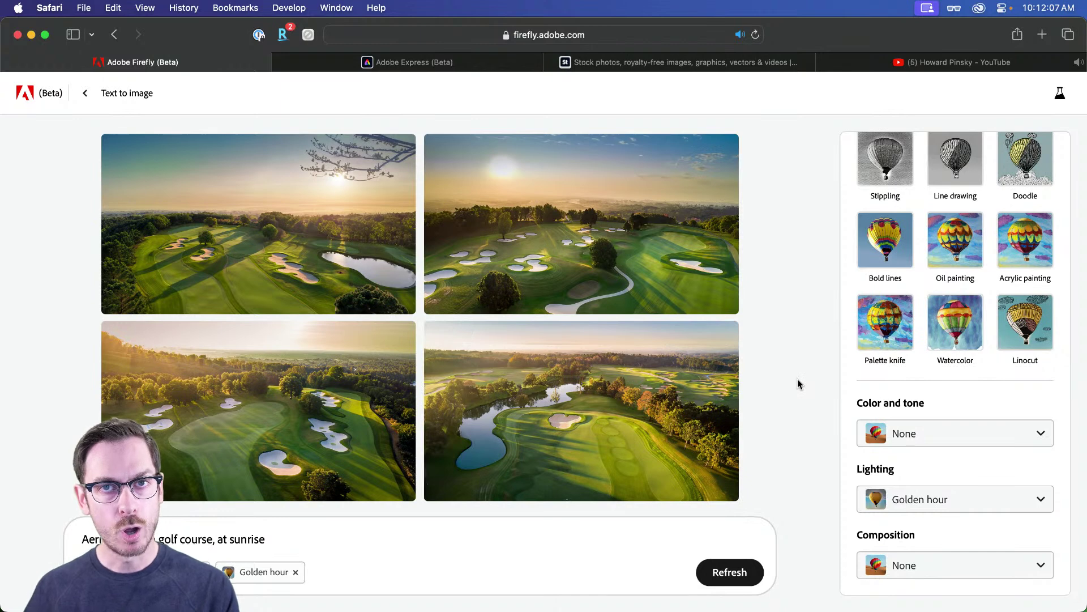
mouse_move(645, 435)
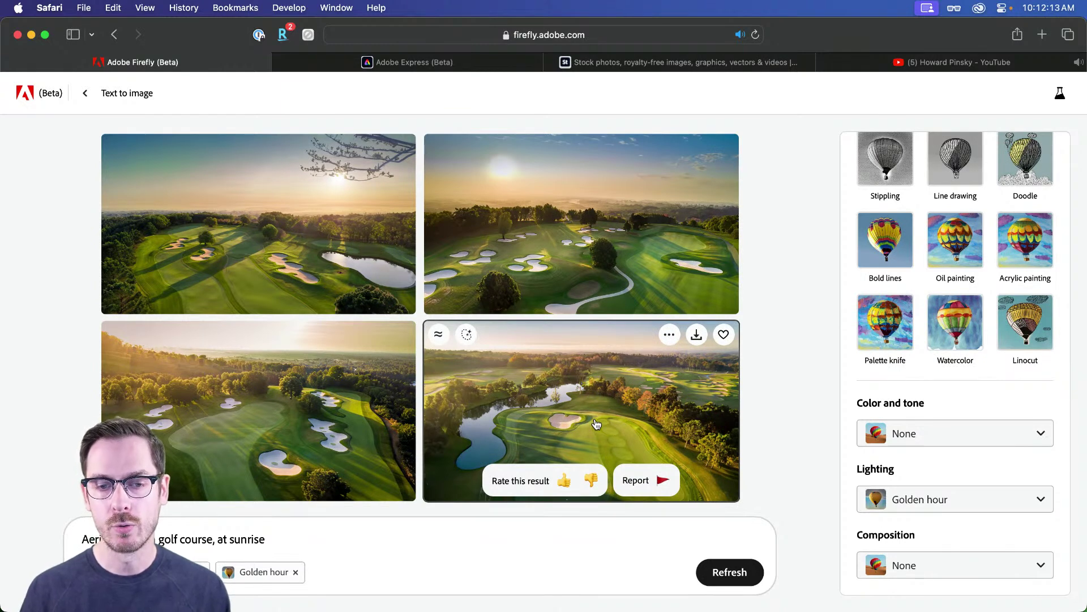
mouse_move(602, 261)
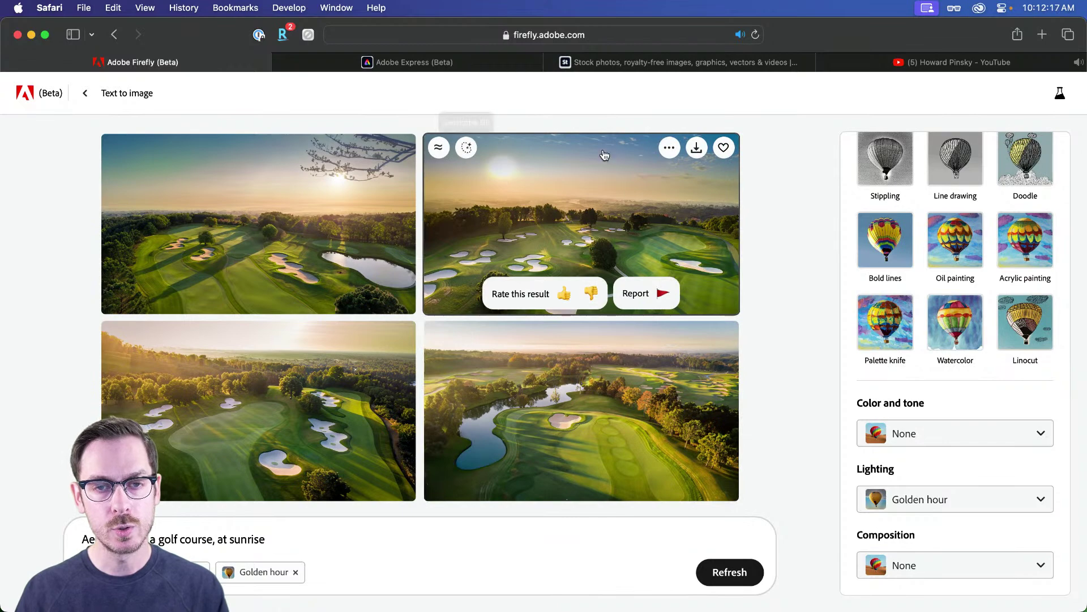
left_click(464, 153)
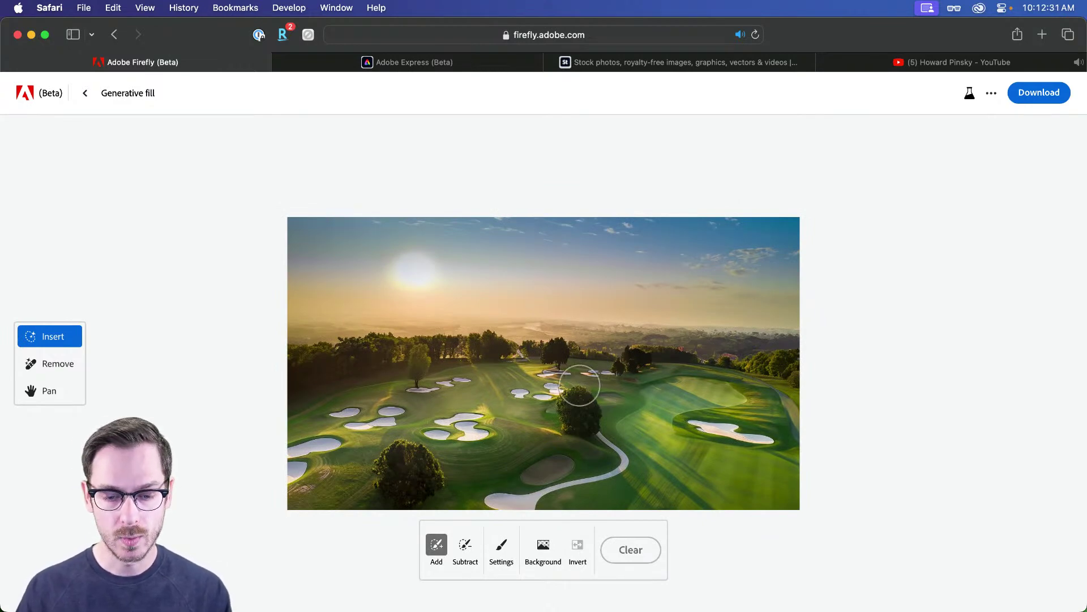
- With a smaller brush, mask the round tree at the end of the curved cart path and remove it from the image
scroll(580, 385, "up", 2)
key("bracketleft")
key("bracketleft")
key("bracketleft")
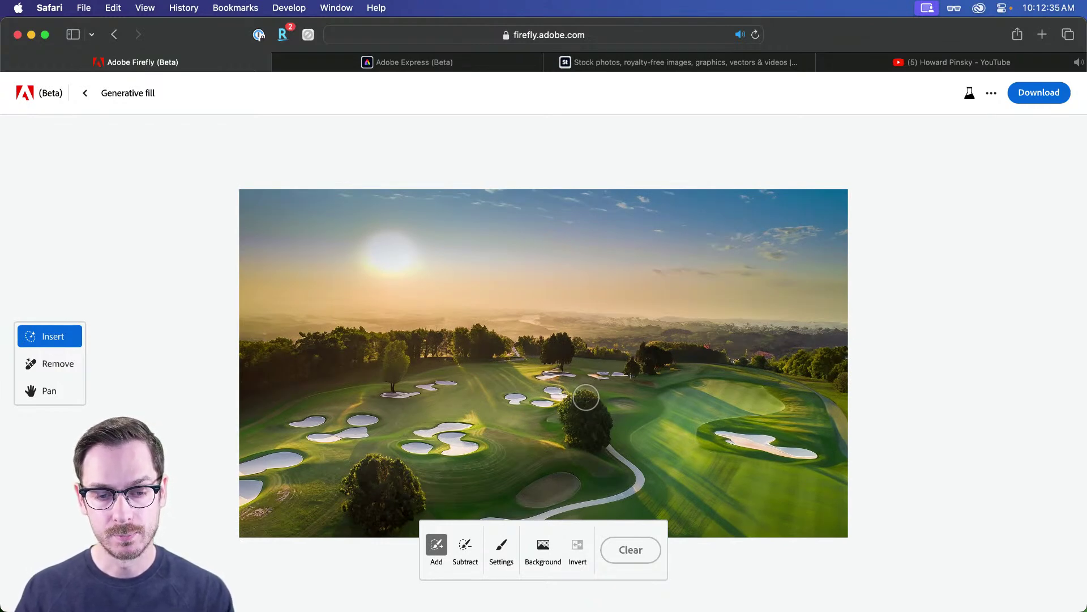
mouse_move(583, 397)
left_mouse_down()
mouse_move(567, 412)
mouse_move(569, 434)
mouse_move(599, 444)
mouse_move(594, 403)
mouse_move(583, 422)
left_mouse_up()
scroll(586, 420, "down", 3)
left_click_drag(580, 376, 603, 384)
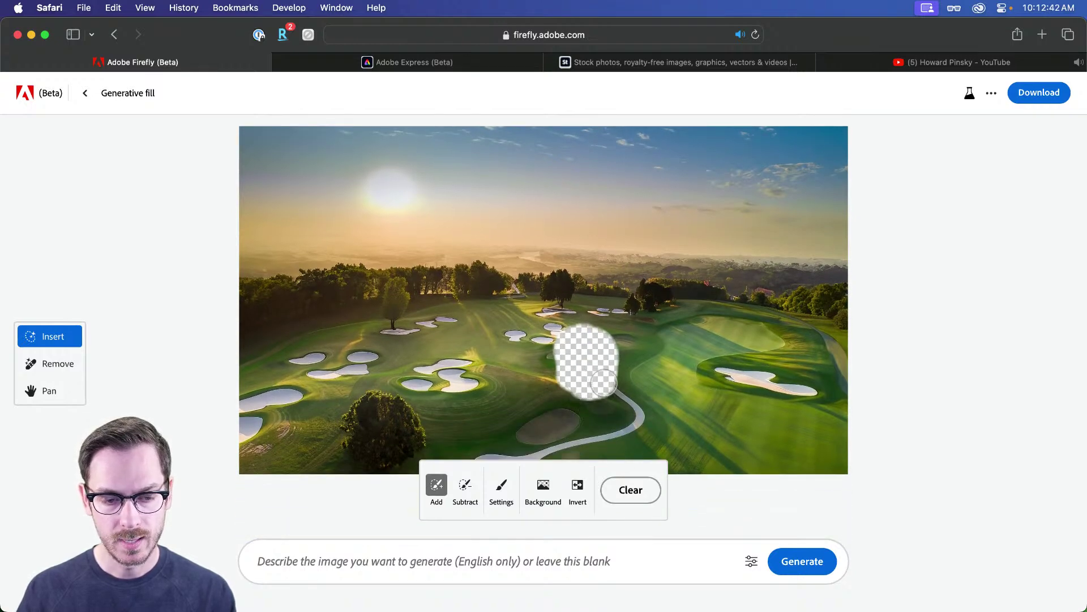
left_click(50, 363)
left_click(682, 554)
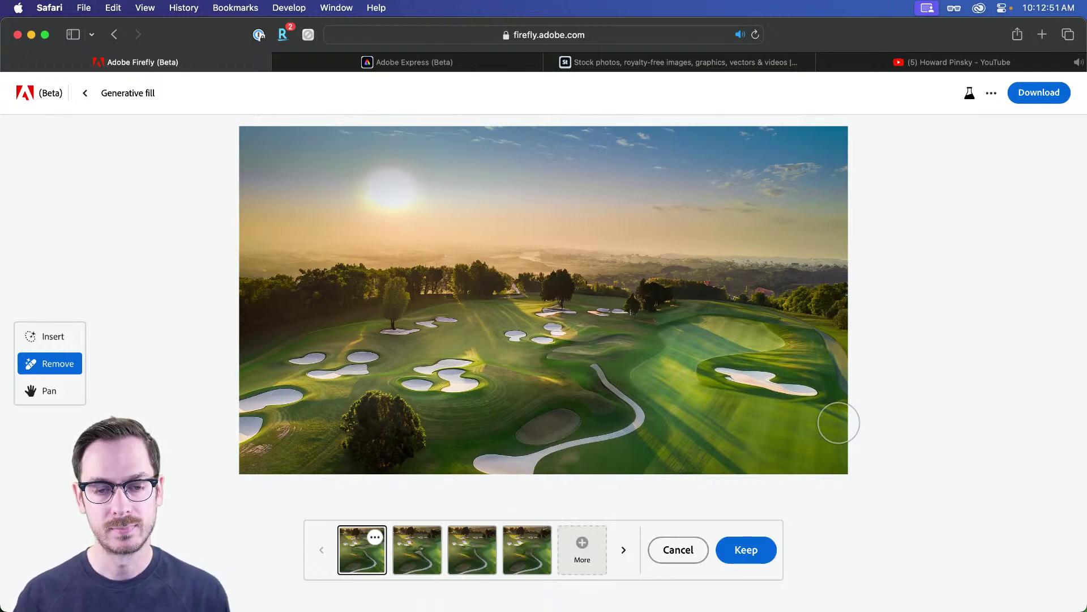
- Compare the four tree-removal variations and select the second one
left_click(430, 556)
left_click(481, 559)
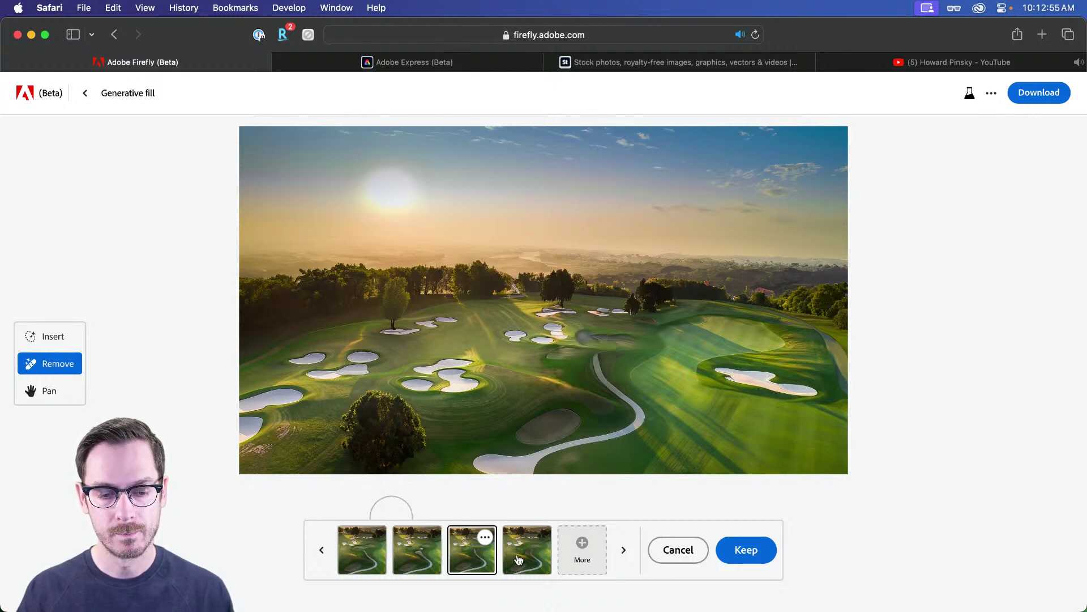
left_click(519, 559)
left_click(399, 549)
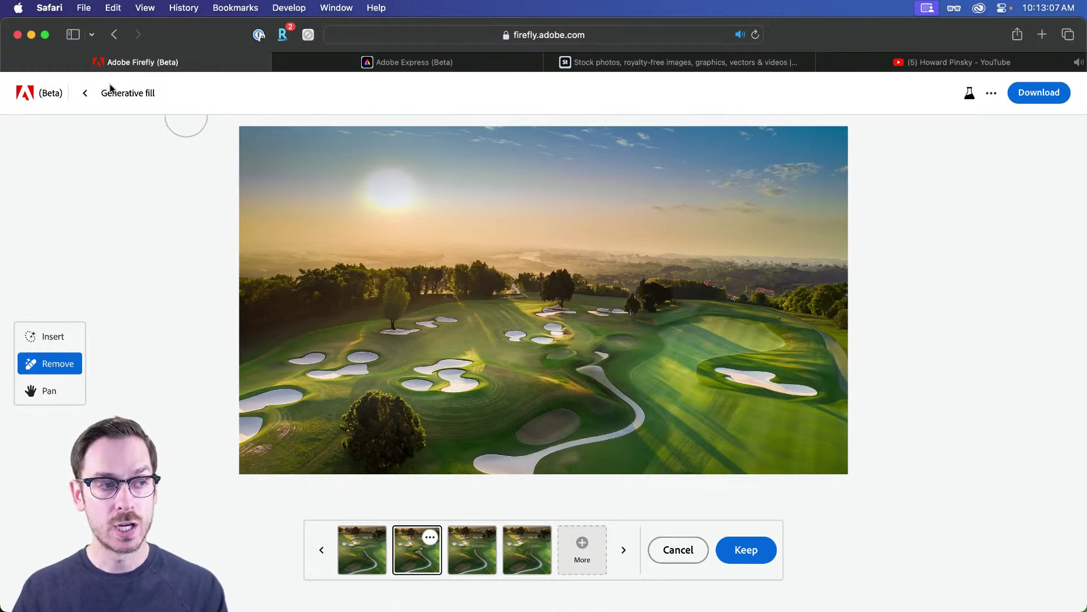
- Leave the golf course edit, return to the Firefly home page, and open Generative fill for a new image
left_click(84, 98)
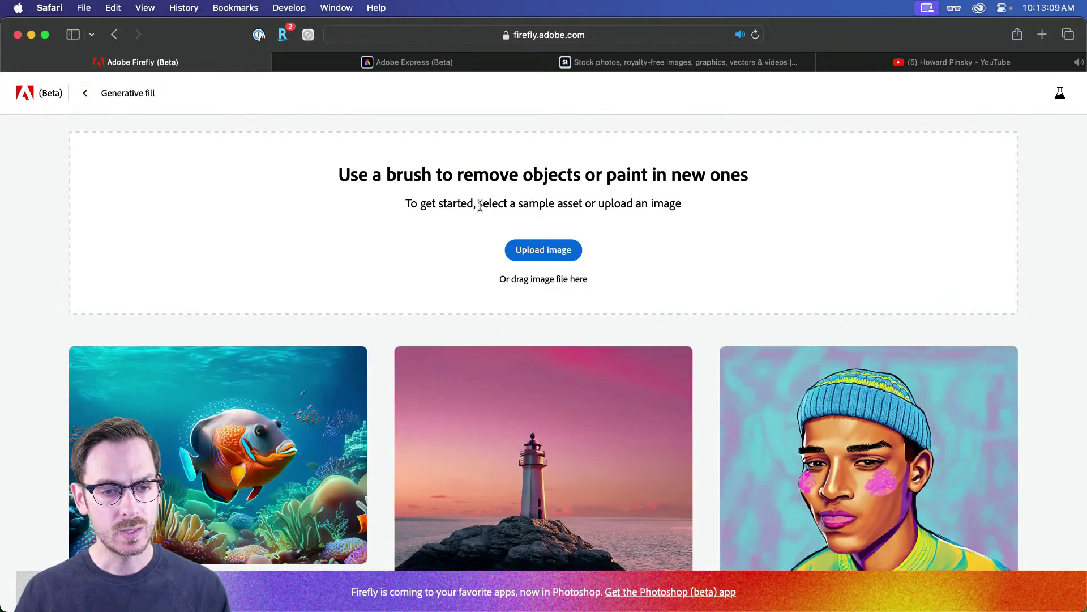
left_click(85, 96)
scroll(351, 212, "down", 5)
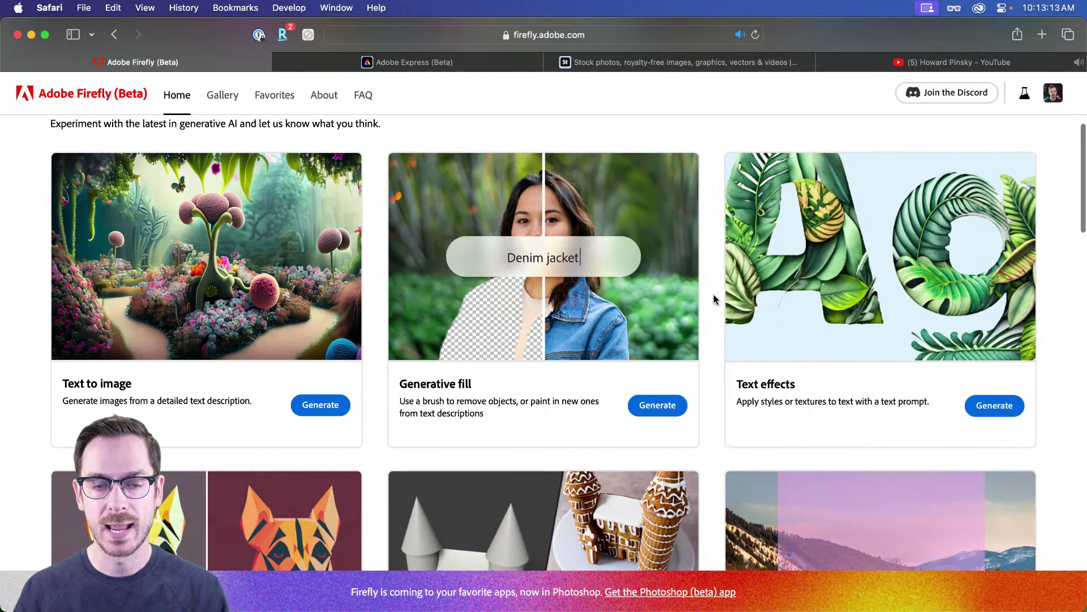
left_click(565, 273)
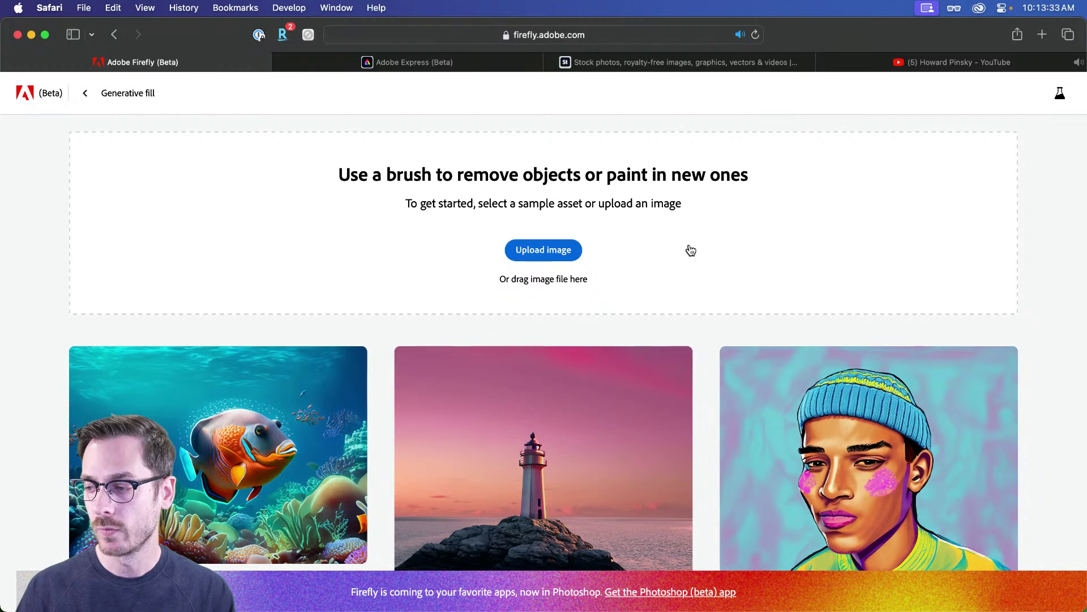
- Switch to Finder, preview AdobeStock_176284728.jpeg in the Generative Fill folder, and load it into Firefly's Generative fill
key("super+Tab")
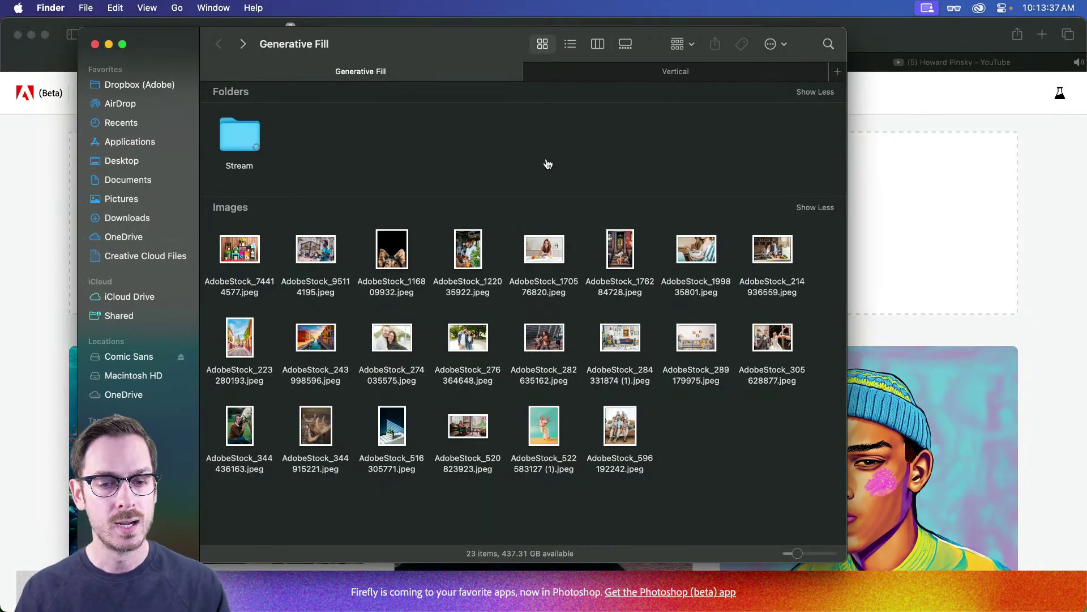
left_click(626, 248)
key("space")
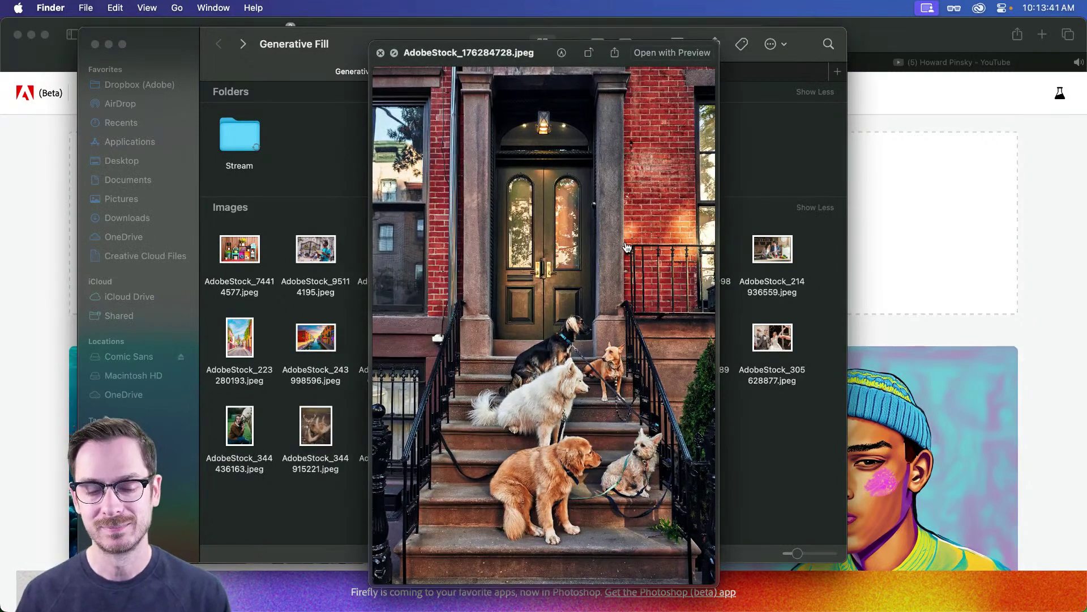
key("space")
key("super+Tab")
left_click_drag(619, 252, 569, 191)
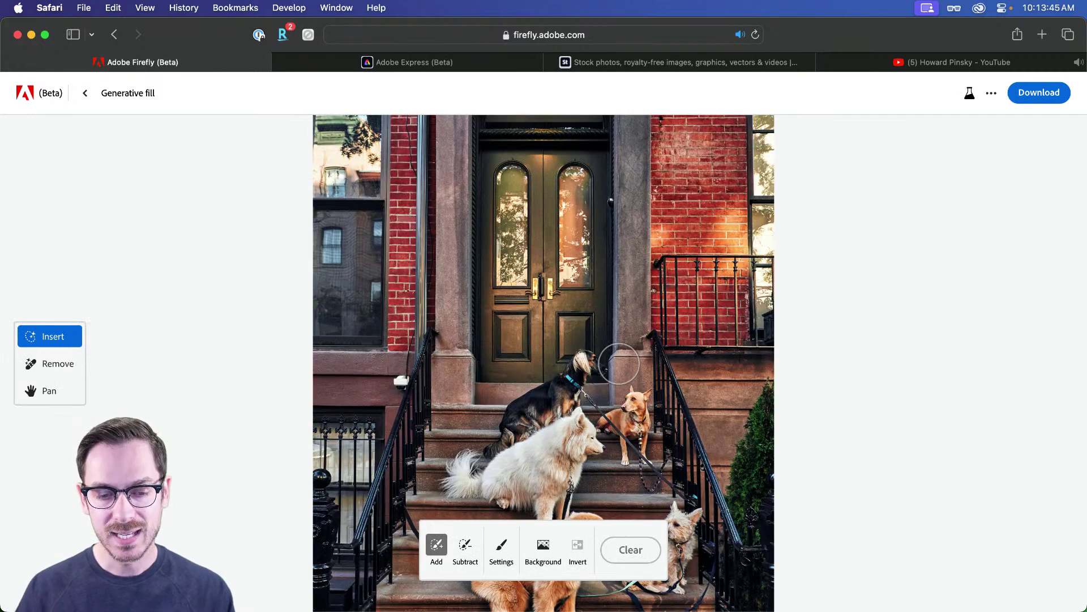
- Brush over all five dogs and their leashes on the front steps and remove them from the photo
scroll(619, 364, "down", 5)
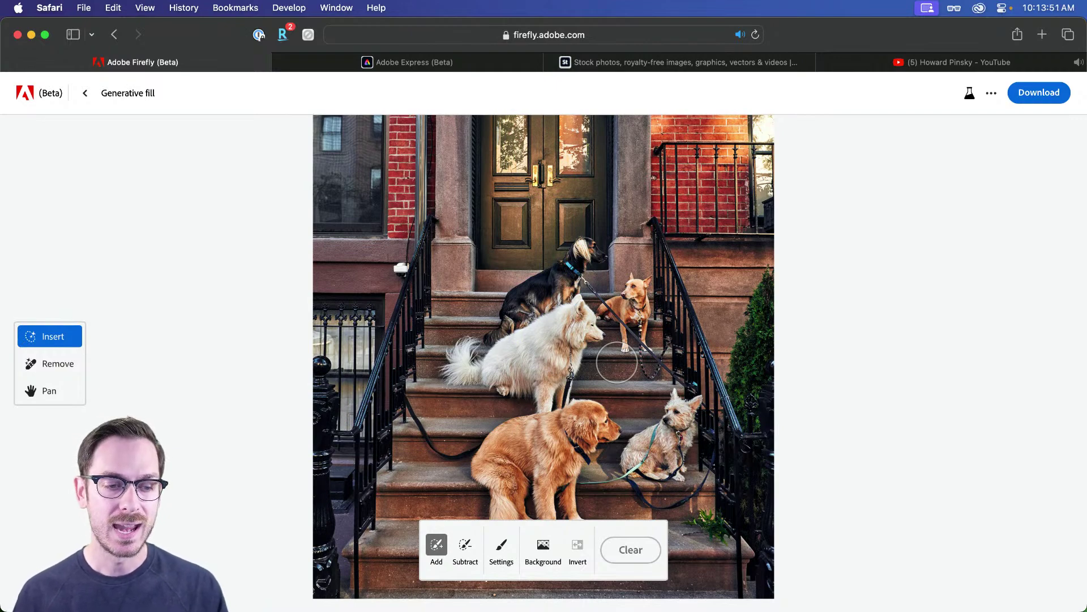
scroll(618, 362, "up", 3)
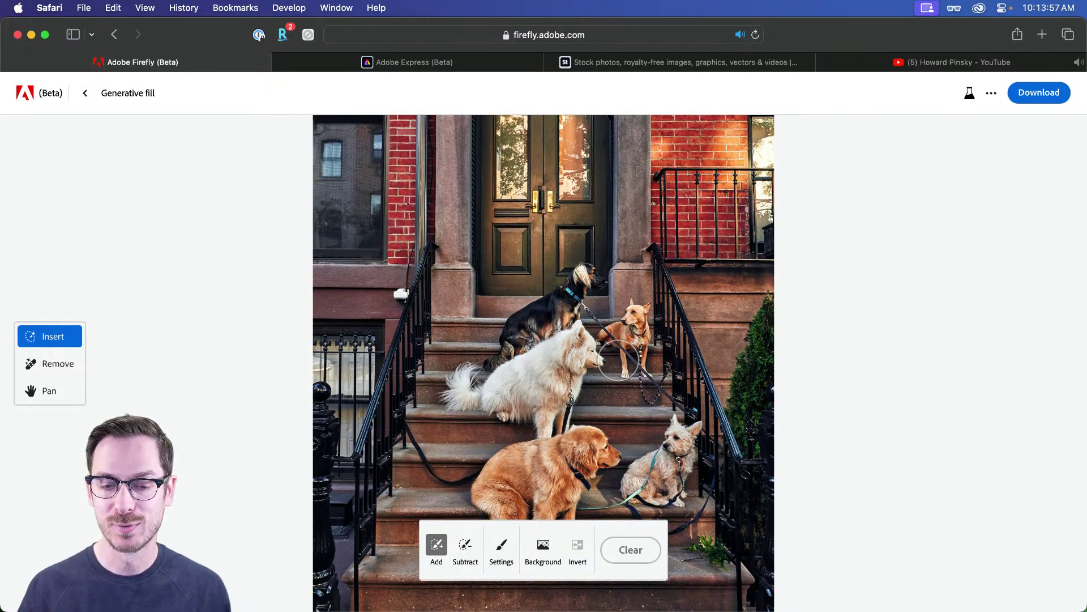
scroll(618, 359, "down", 1)
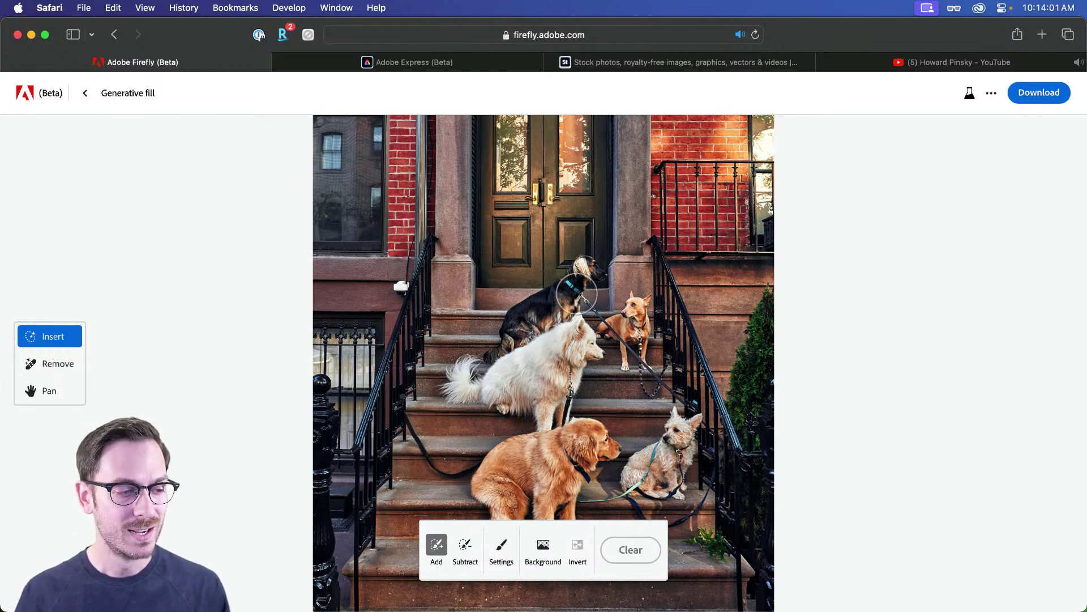
left_click(39, 365)
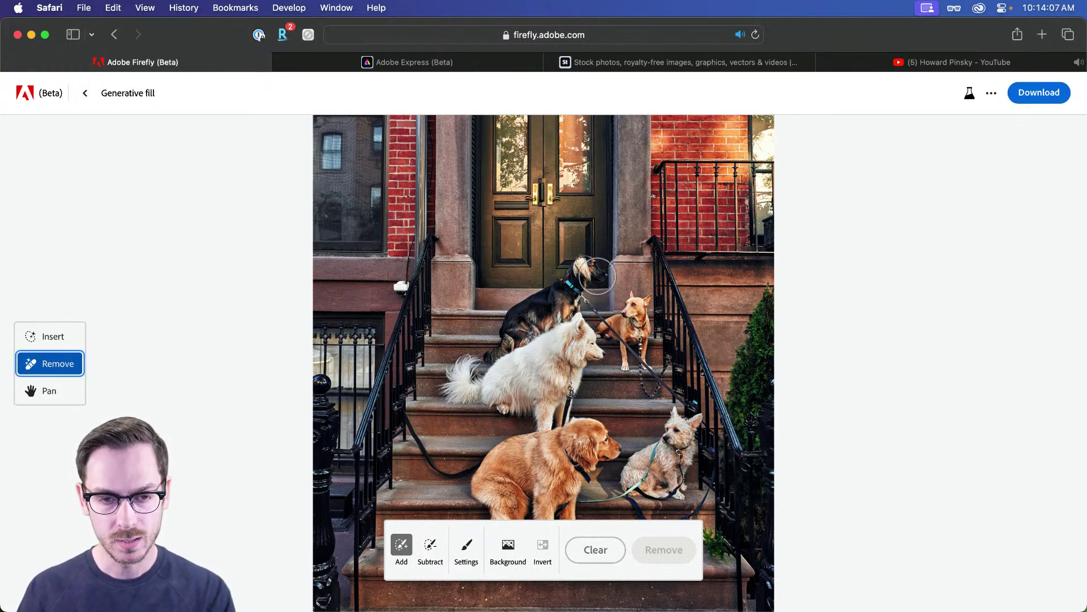
mouse_move(597, 275)
left_mouse_down()
mouse_move(513, 319)
mouse_move(488, 365)
mouse_move(452, 380)
mouse_move(452, 393)
mouse_move(541, 396)
mouse_move(514, 369)
mouse_move(536, 331)
mouse_move(578, 297)
mouse_move(599, 295)
mouse_move(542, 415)
mouse_move(536, 308)
mouse_move(482, 348)
mouse_move(502, 393)
mouse_move(492, 427)
mouse_move(476, 422)
mouse_move(581, 426)
mouse_move(561, 396)
mouse_move(510, 367)
mouse_move(527, 382)
mouse_move(549, 344)
mouse_move(569, 387)
mouse_move(584, 344)
mouse_move(609, 329)
mouse_move(591, 311)
mouse_move(556, 318)
left_mouse_up()
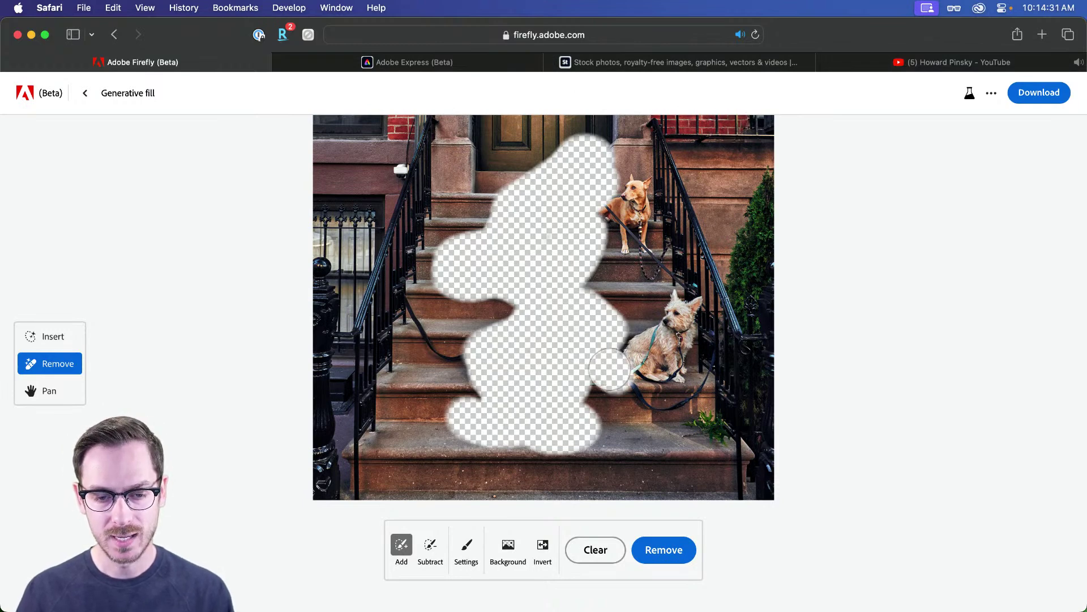
mouse_move(590, 376)
left_mouse_down()
mouse_move(616, 370)
mouse_move(663, 400)
mouse_move(696, 385)
mouse_move(675, 326)
mouse_move(625, 357)
mouse_move(654, 357)
mouse_move(661, 381)
mouse_move(686, 304)
mouse_move(670, 296)
mouse_move(685, 316)
mouse_move(684, 336)
mouse_move(689, 304)
mouse_move(683, 354)
mouse_move(672, 295)
mouse_move(687, 305)
mouse_move(682, 283)
mouse_move(646, 269)
mouse_move(648, 248)
mouse_move(663, 244)
mouse_move(643, 224)
mouse_move(649, 188)
mouse_move(628, 188)
mouse_move(609, 212)
mouse_move(624, 240)
left_mouse_up()
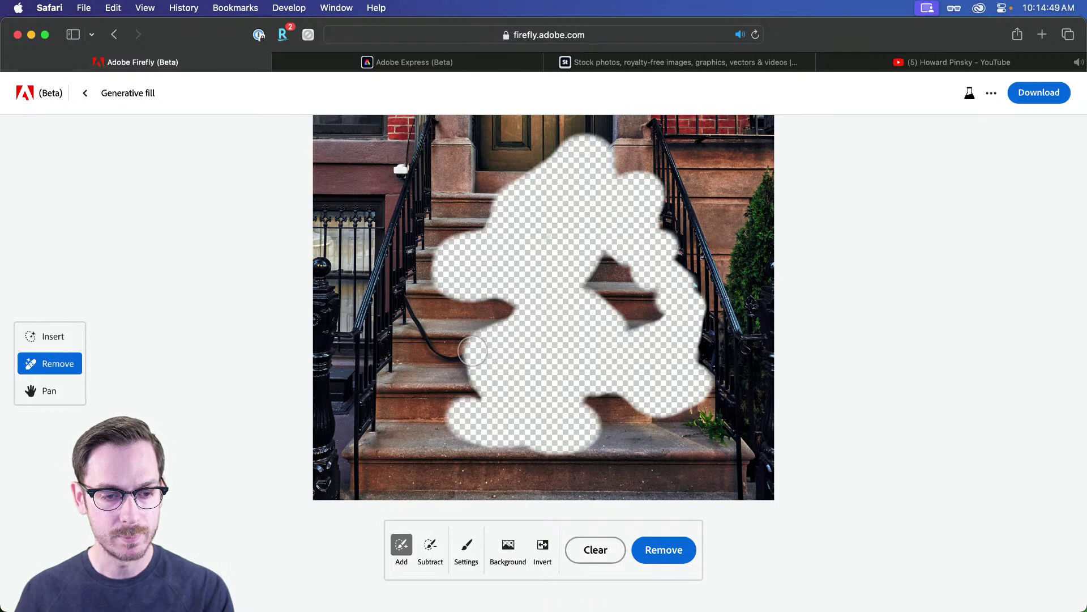
mouse_move(472, 353)
left_mouse_down()
mouse_move(434, 345)
mouse_move(406, 293)
left_mouse_up()
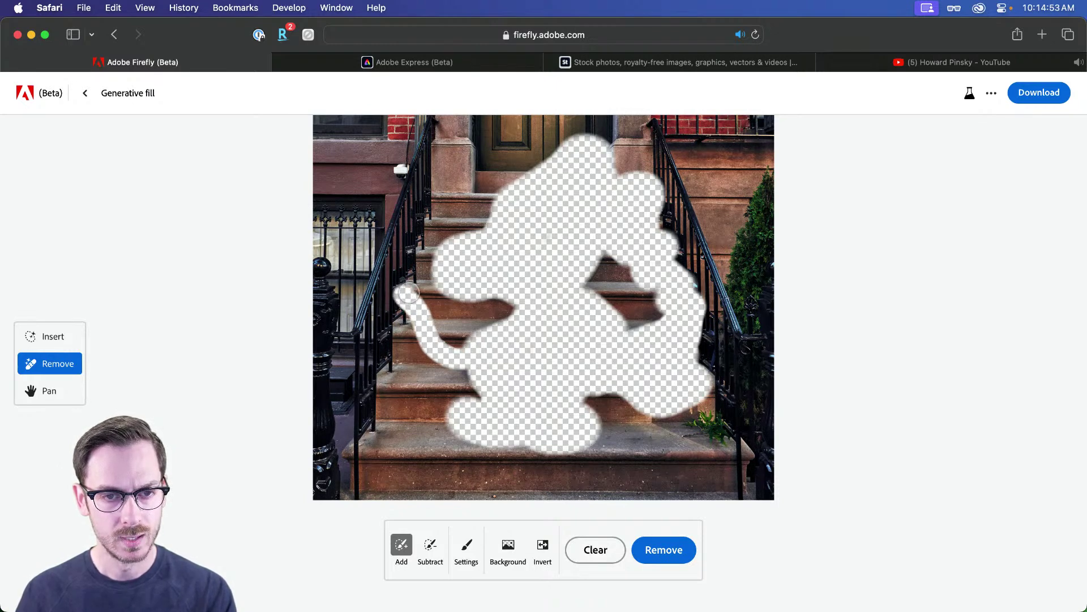
mouse_move(467, 366)
left_mouse_down()
mouse_move(478, 390)
mouse_move(447, 426)
mouse_move(461, 437)
mouse_move(530, 389)
left_mouse_up()
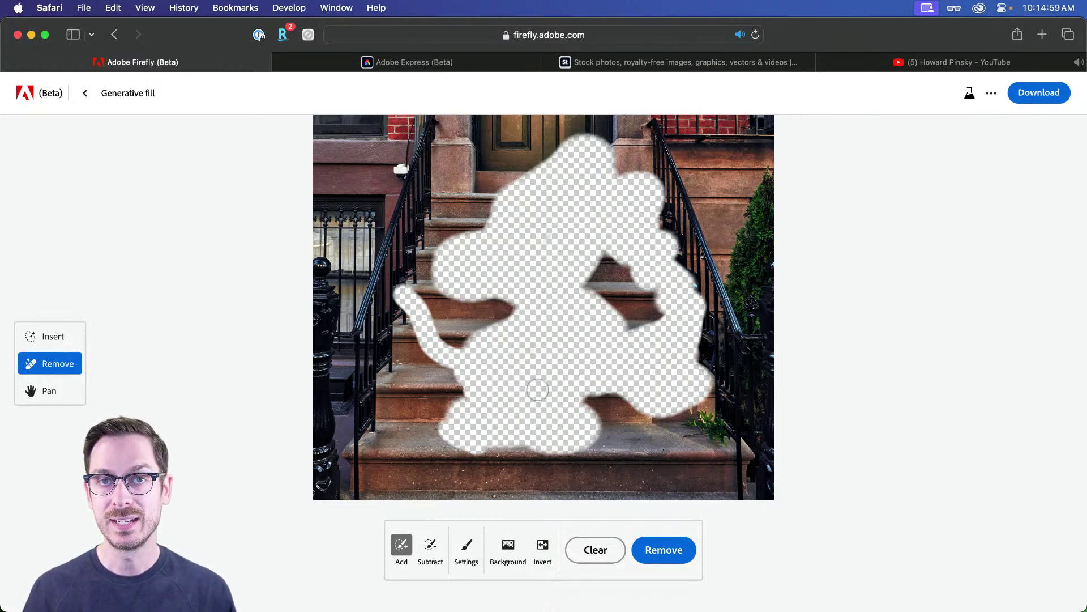
scroll(537, 389, "up", 2)
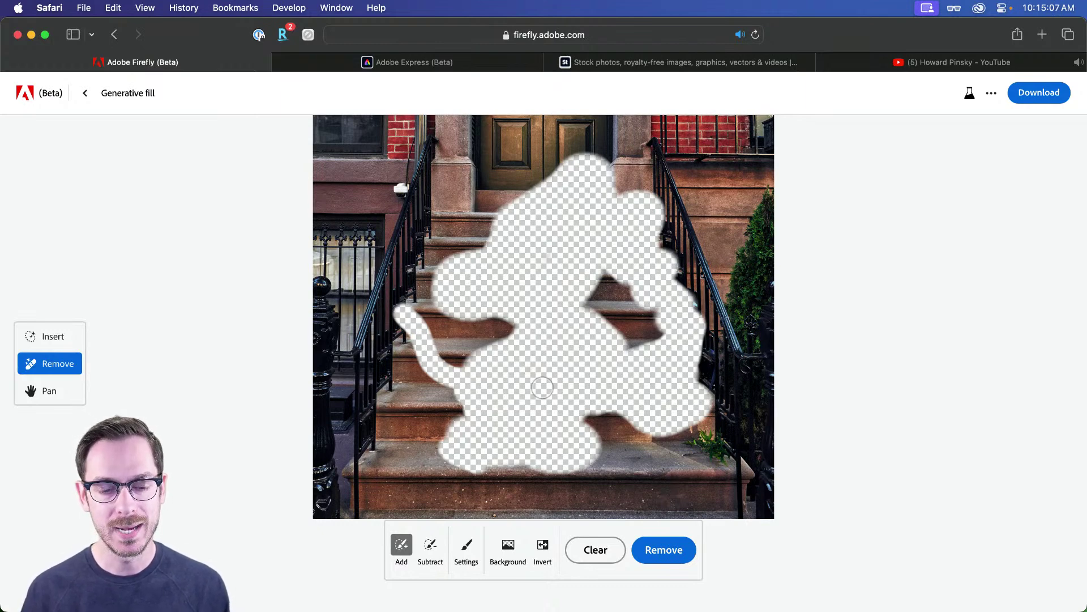
left_click(677, 557)
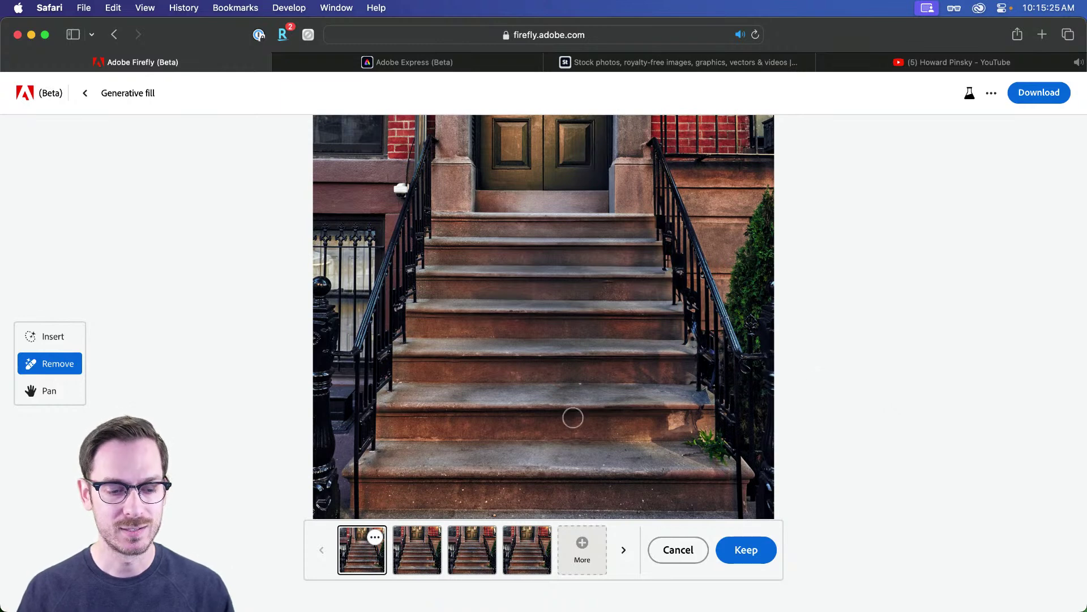
- Compare the four variations of the empty staircase and keep the first one
left_click(419, 568)
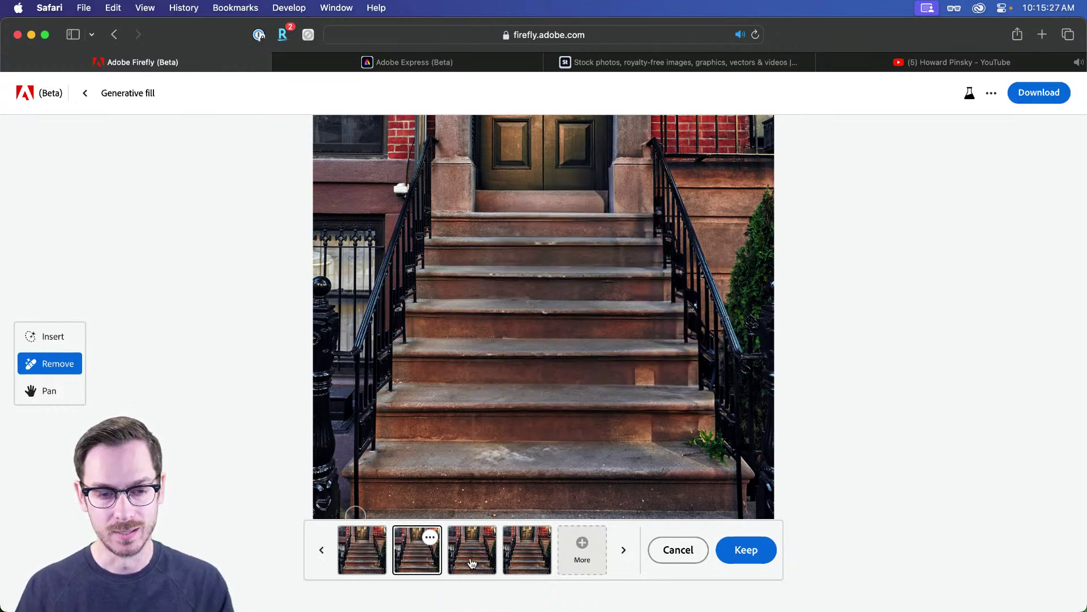
left_click(472, 562)
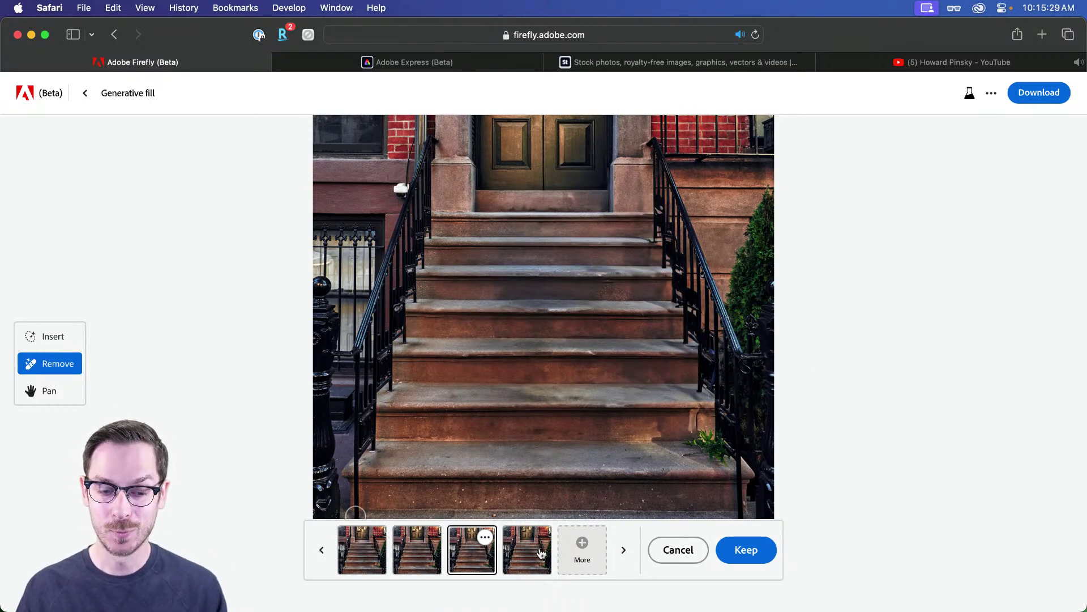
left_click(535, 556)
left_click(383, 564)
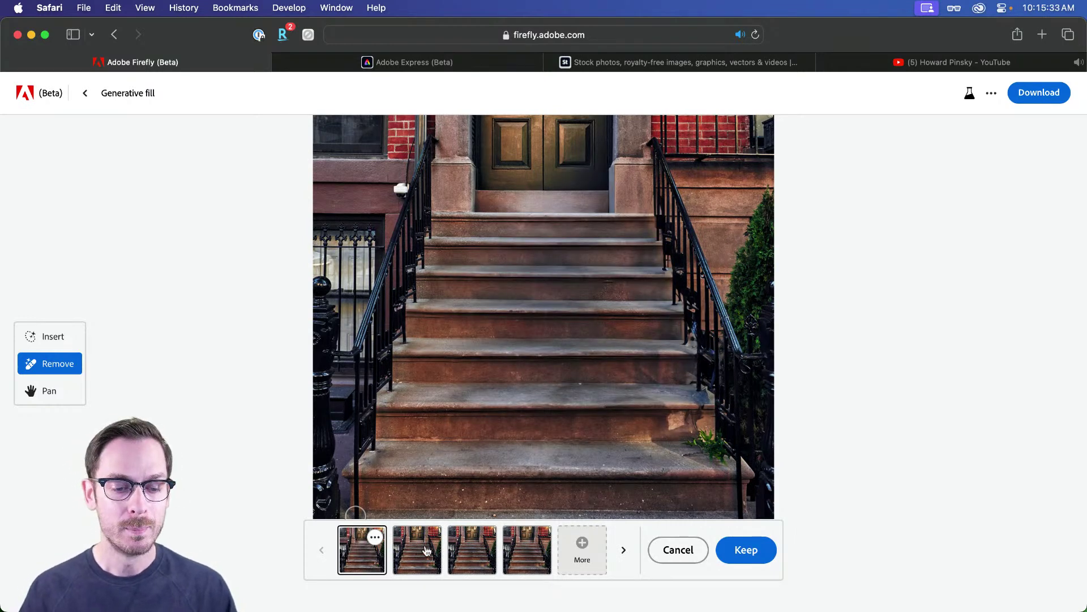
scroll(891, 372, "up", 3)
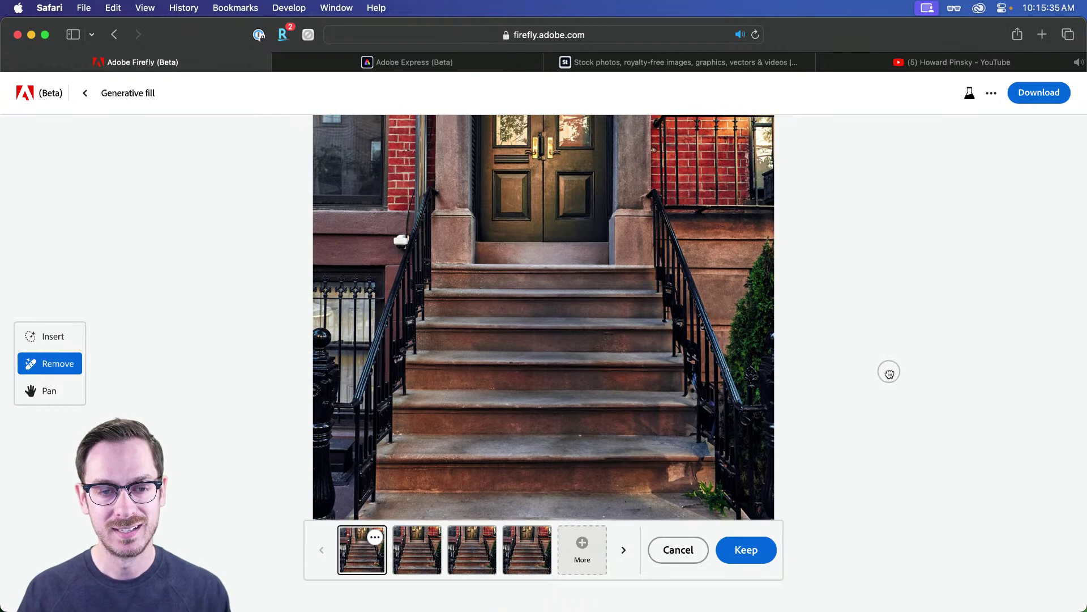
scroll(889, 371, "down", 3)
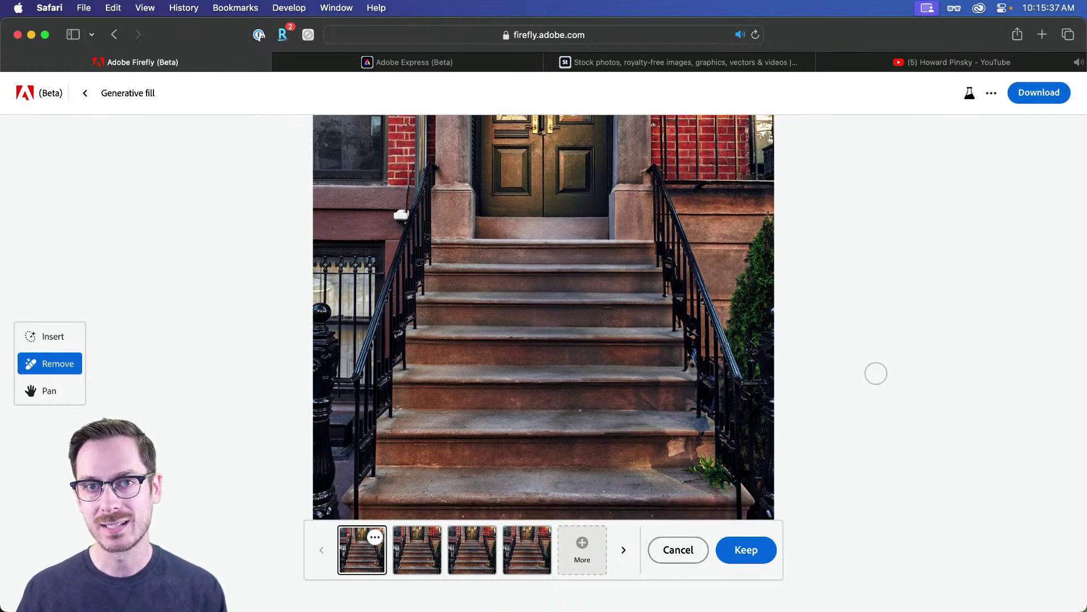
left_click(760, 558)
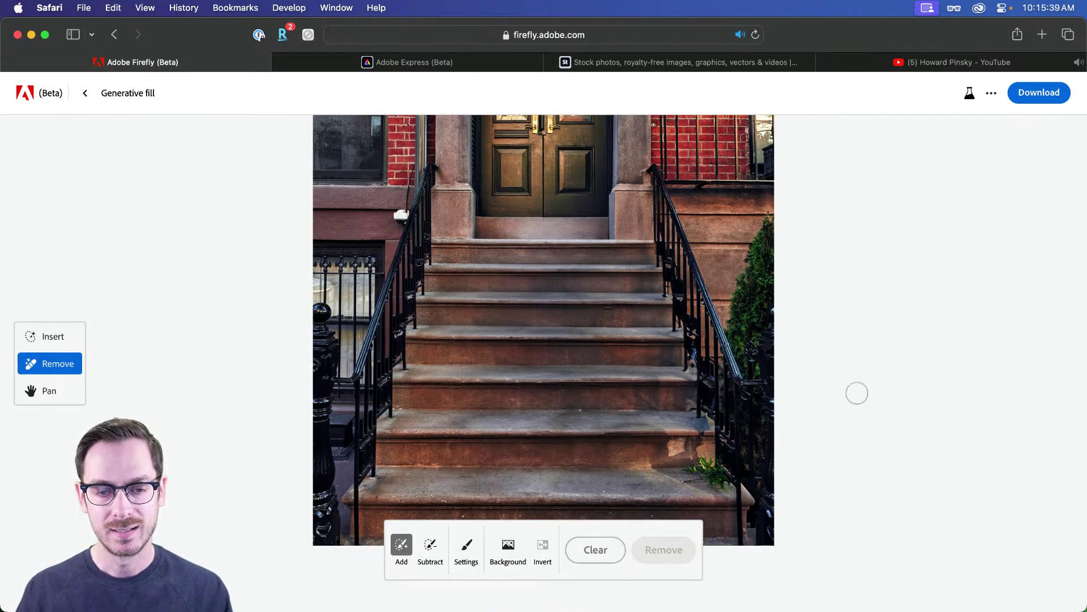
- Switch to Finder, preview the original AdobeStock_176284728.jpeg, and return to Firefly to compare it with the cleaned staircase
key("super+Tab")
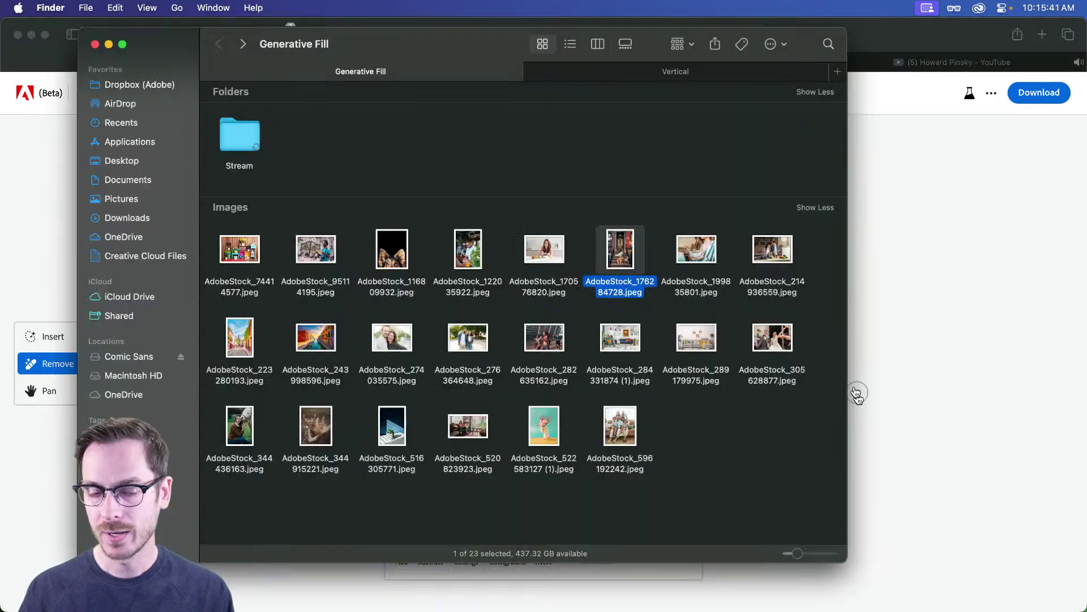
key("space")
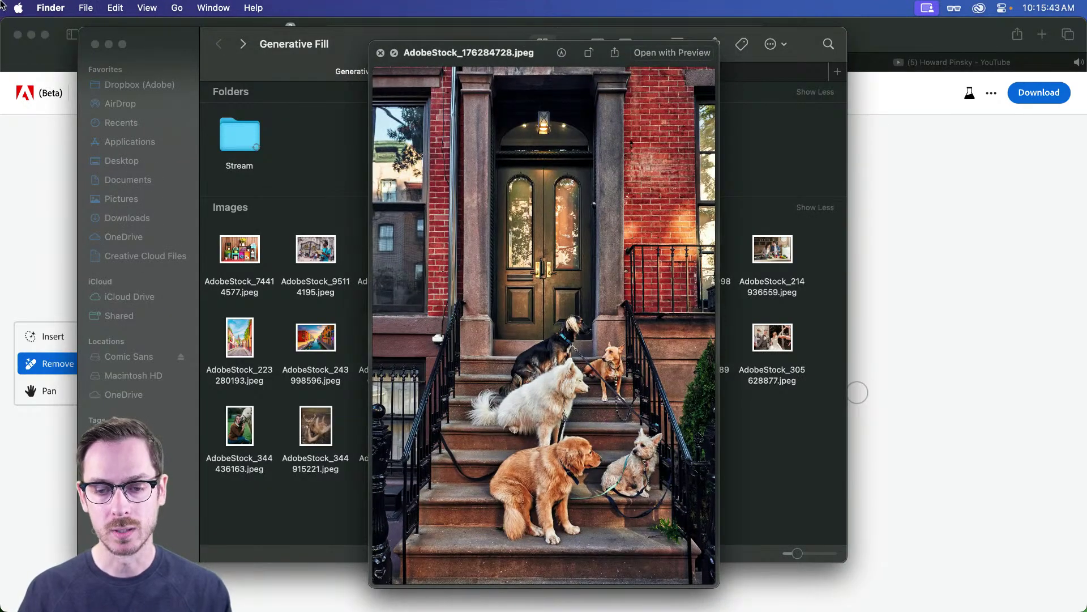
left_click(967, 341)
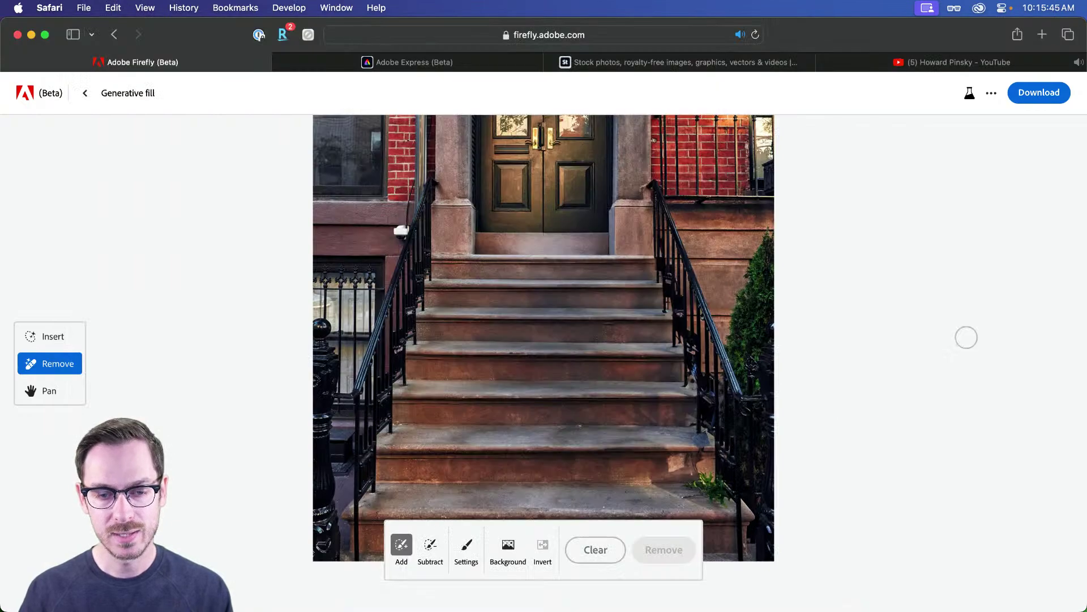
key("super+Tab")
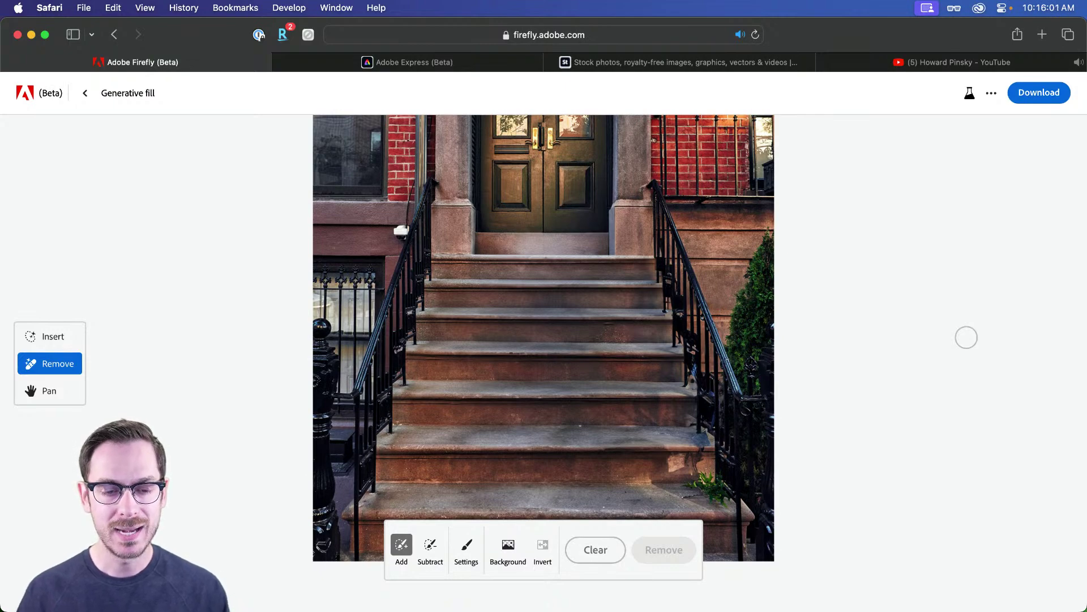
left_click(86, 94)
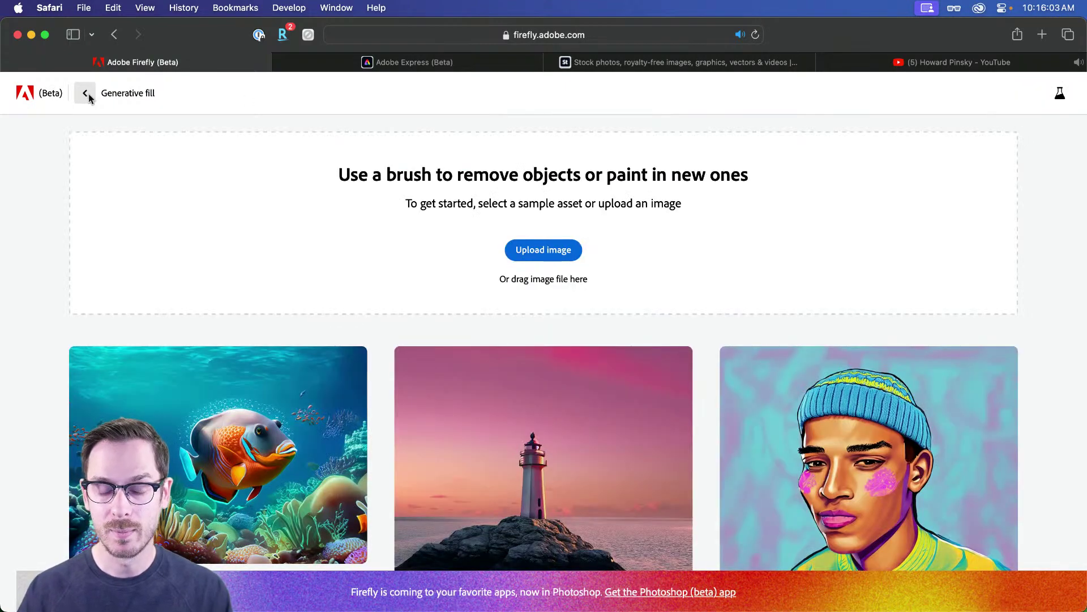
key("super+Tab")
key("space")
left_click(712, 414)
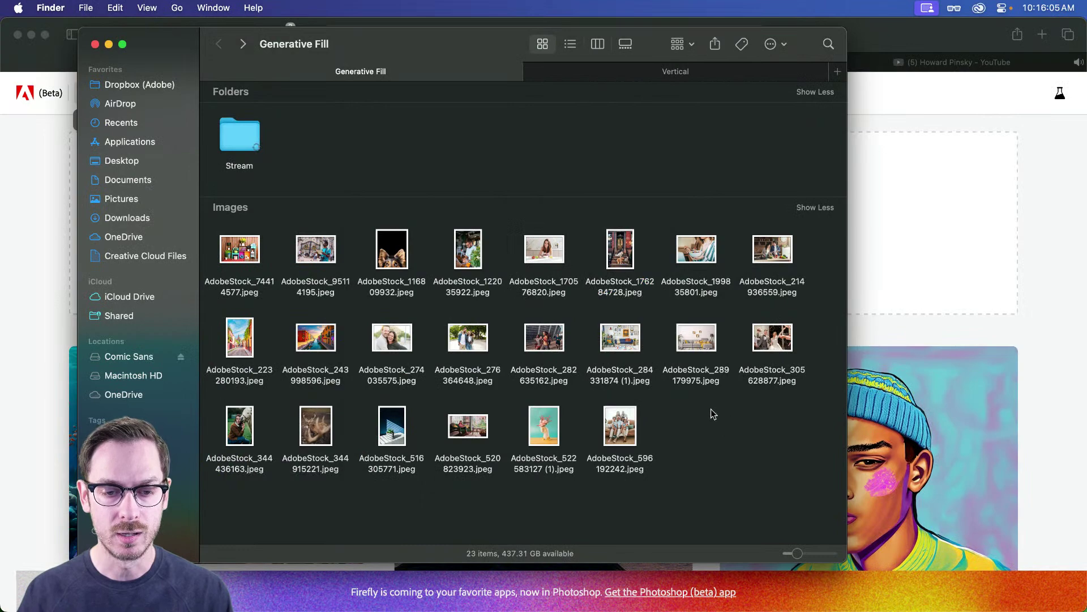
left_click_drag(620, 336, 567, 231)
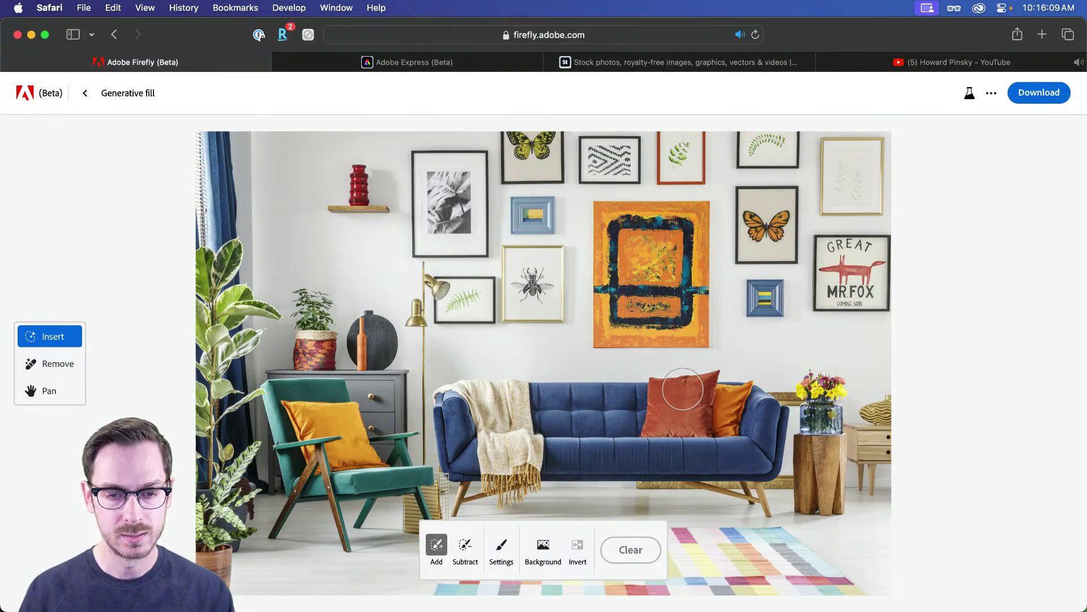
- Brush out an area over the middle of the blue sofa and generate a fill with the prompt "Big fluffy dog"
scroll(682, 389, "down", 5)
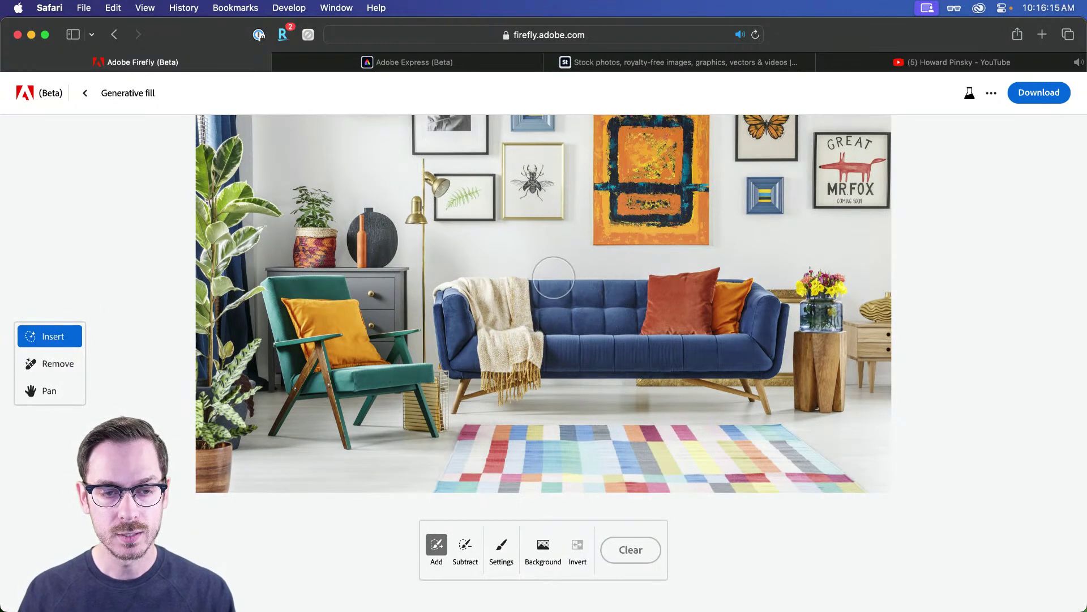
mouse_move(554, 281)
left_mouse_down()
mouse_move(545, 329)
mouse_move(661, 331)
mouse_move(678, 327)
mouse_move(687, 268)
mouse_move(573, 270)
mouse_move(564, 293)
mouse_move(655, 298)
mouse_move(562, 312)
mouse_move(604, 316)
mouse_move(563, 324)
mouse_move(598, 331)
left_mouse_up()
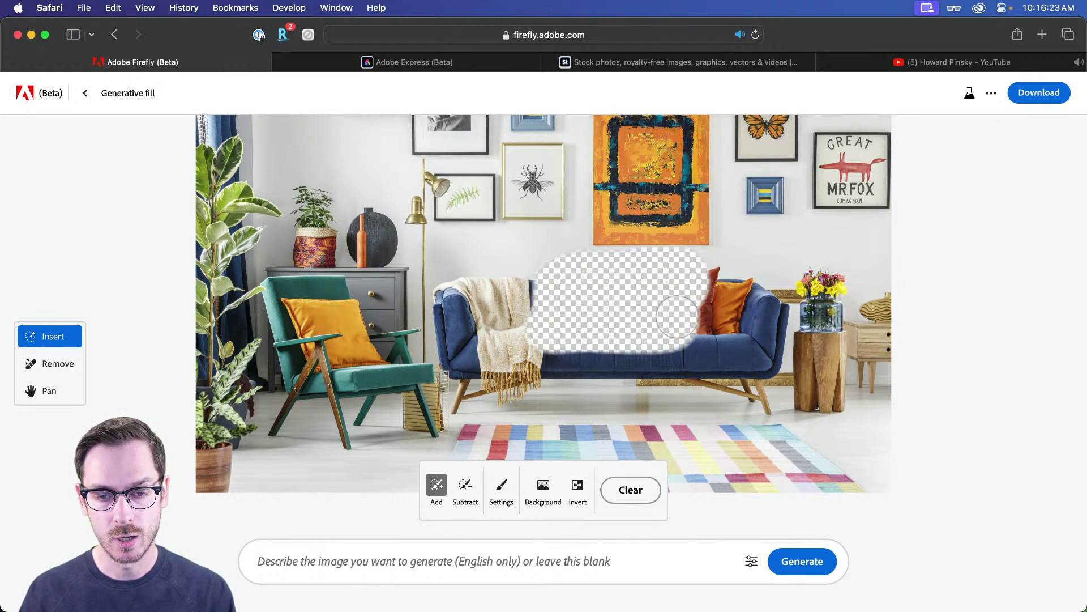
left_click(473, 571)
type("Big flu")
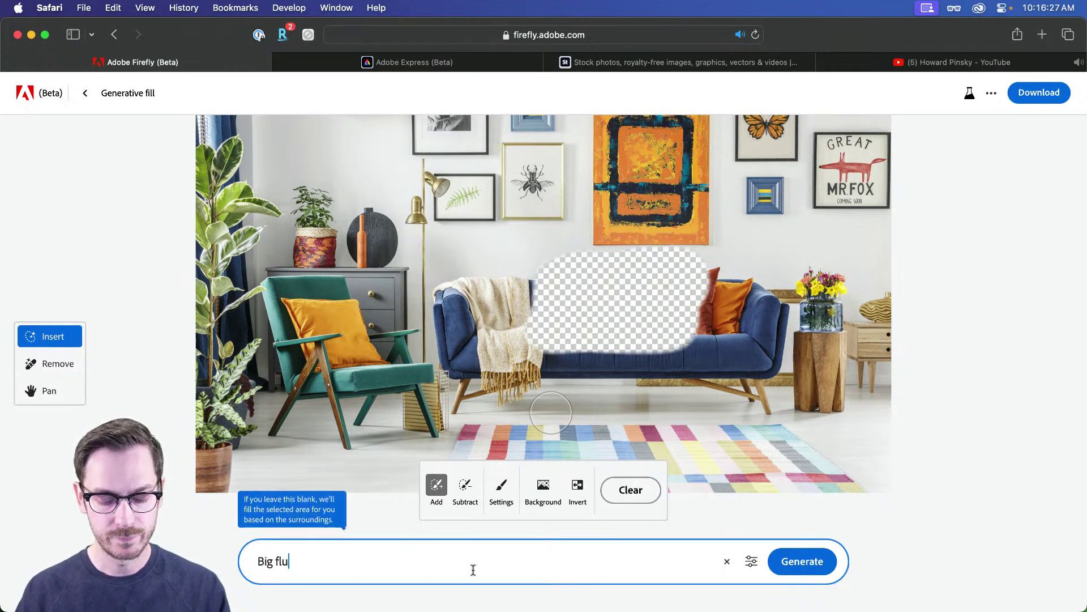
type("ffy dog")
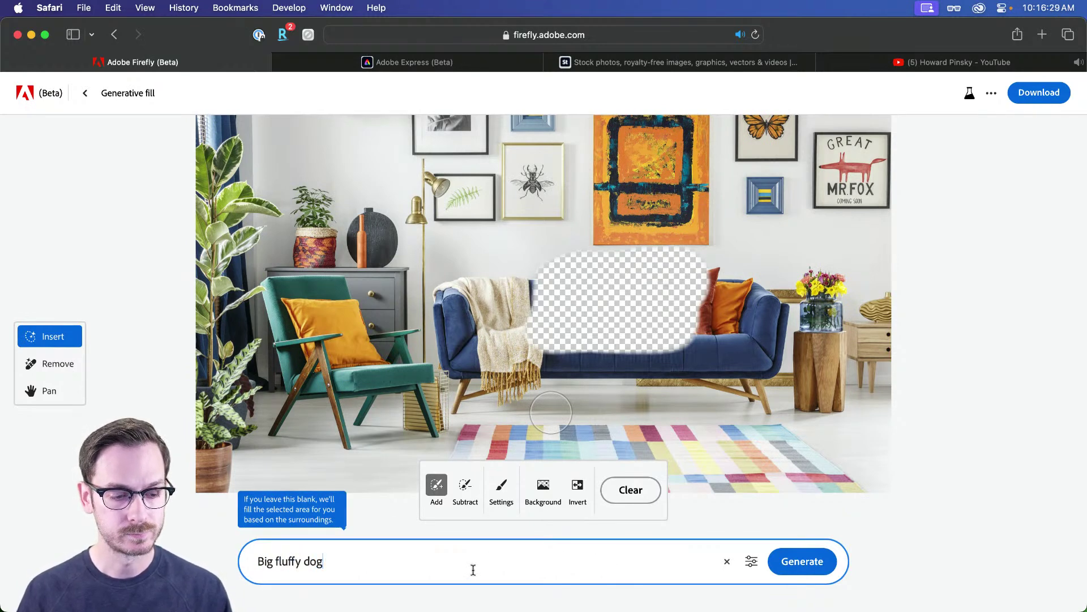
key("Return")
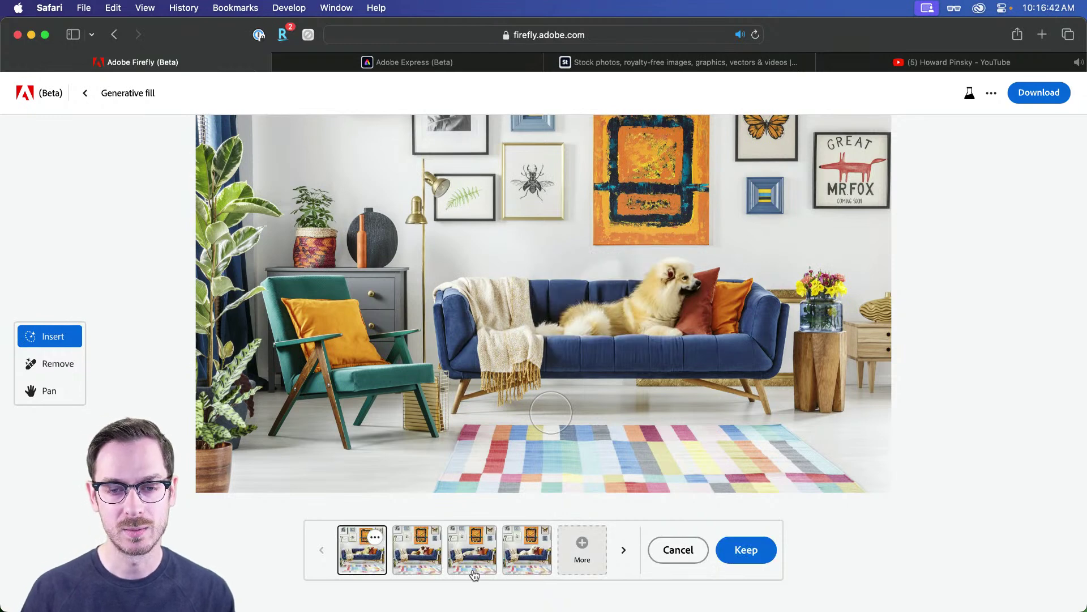
- Compare the four generated dog variations on the sofa, ending on the second one
left_click(411, 552)
left_click(474, 563)
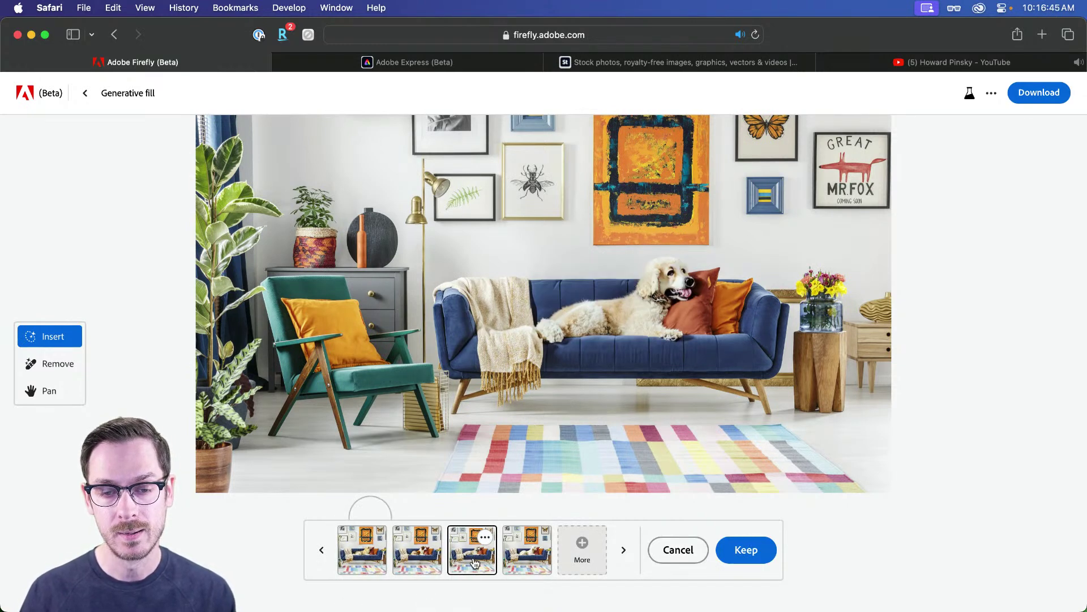
left_click(519, 562)
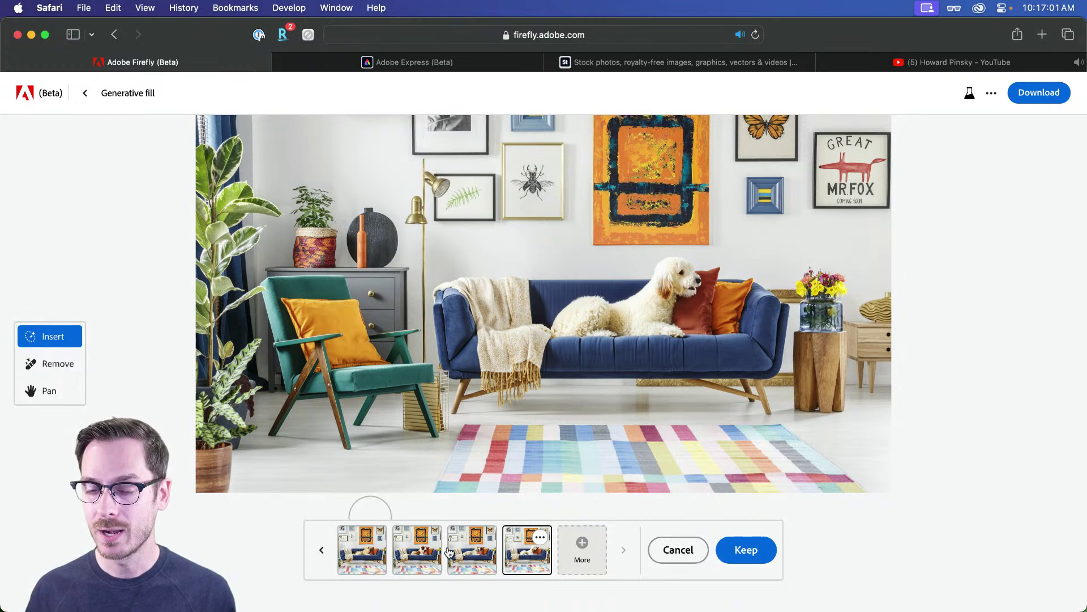
left_click(369, 558)
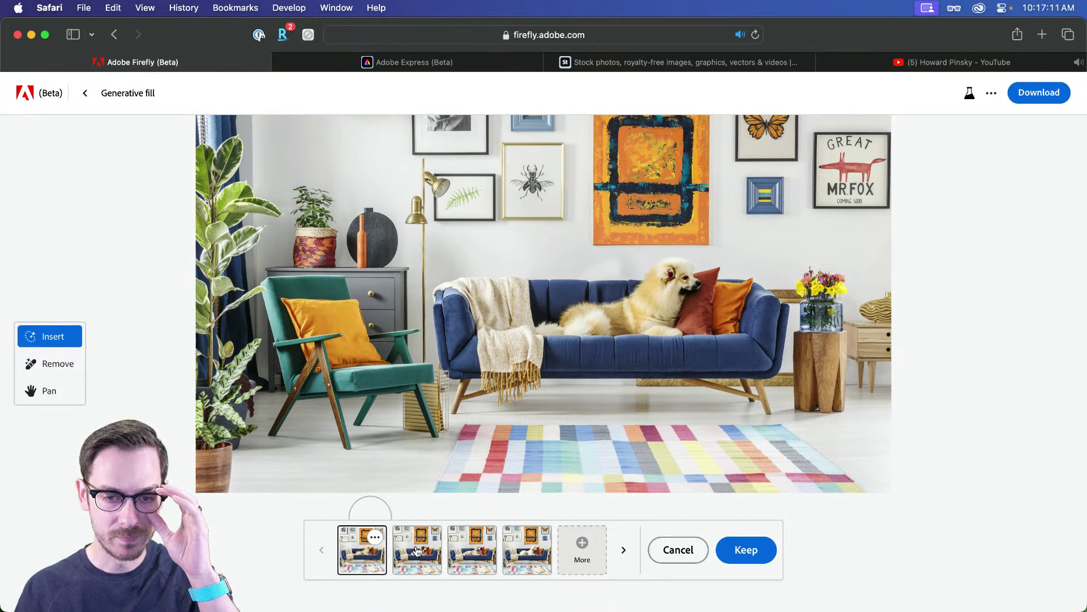
left_click(417, 551)
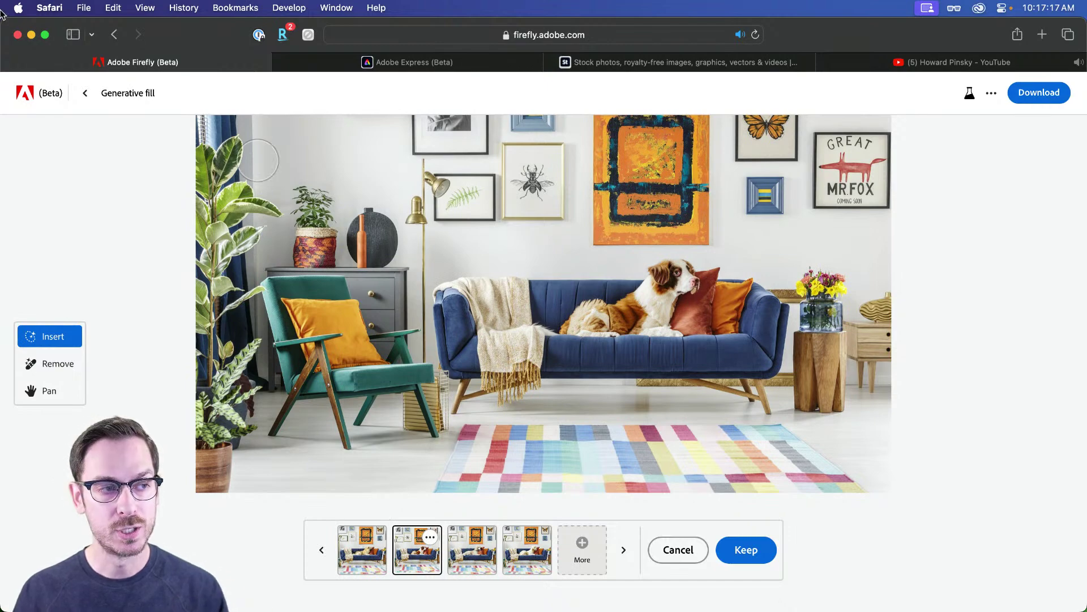
- Leave the living room edit, return to the Firefly home page, and open Text effects
left_click(86, 94)
left_click(86, 94)
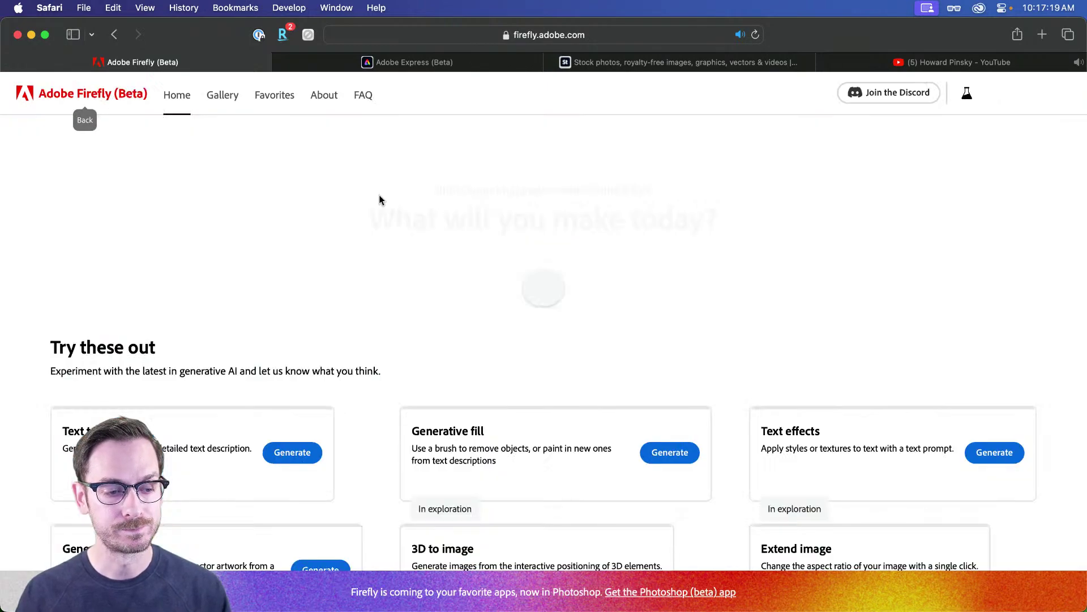
scroll(379, 203, "down", 3)
scroll(376, 207, "down", 1)
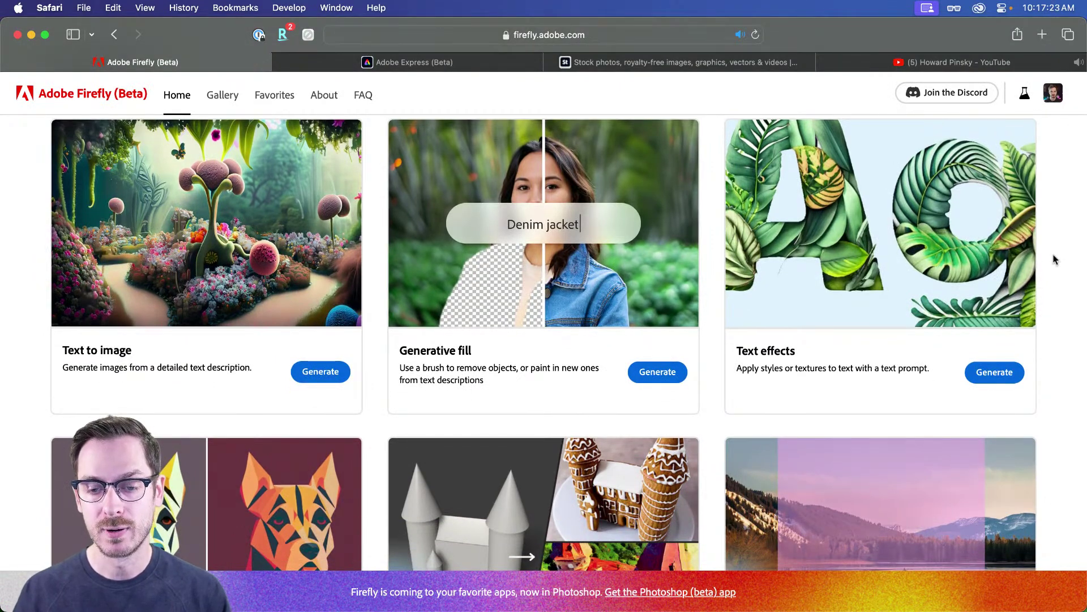
left_click(967, 305)
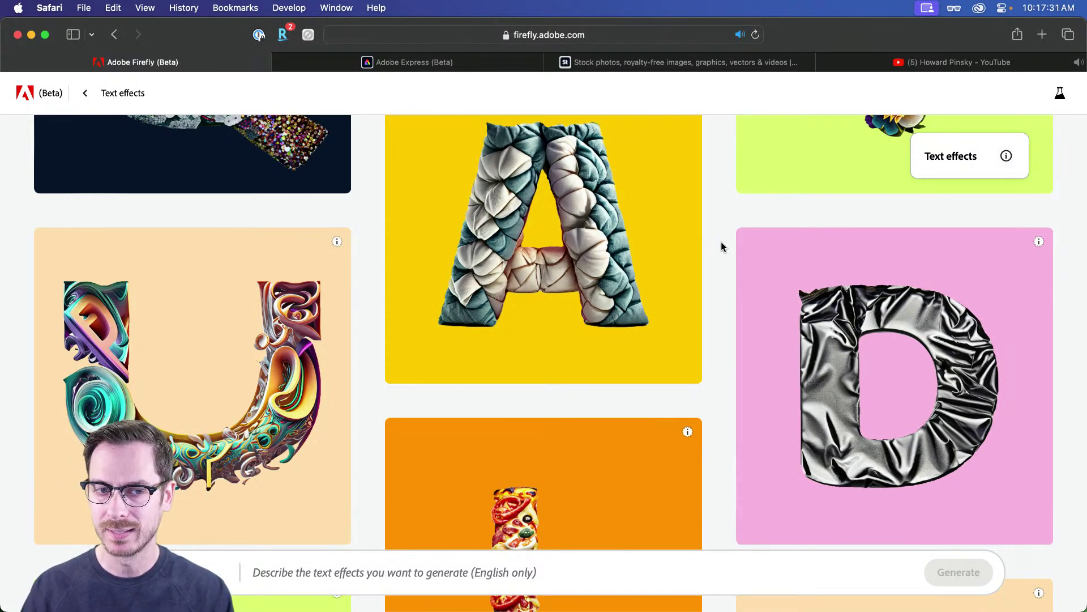
- Browse the sample letters, generate a text effect with the prompt "Popcorn", and select the second variation
scroll(719, 243, "down", 10)
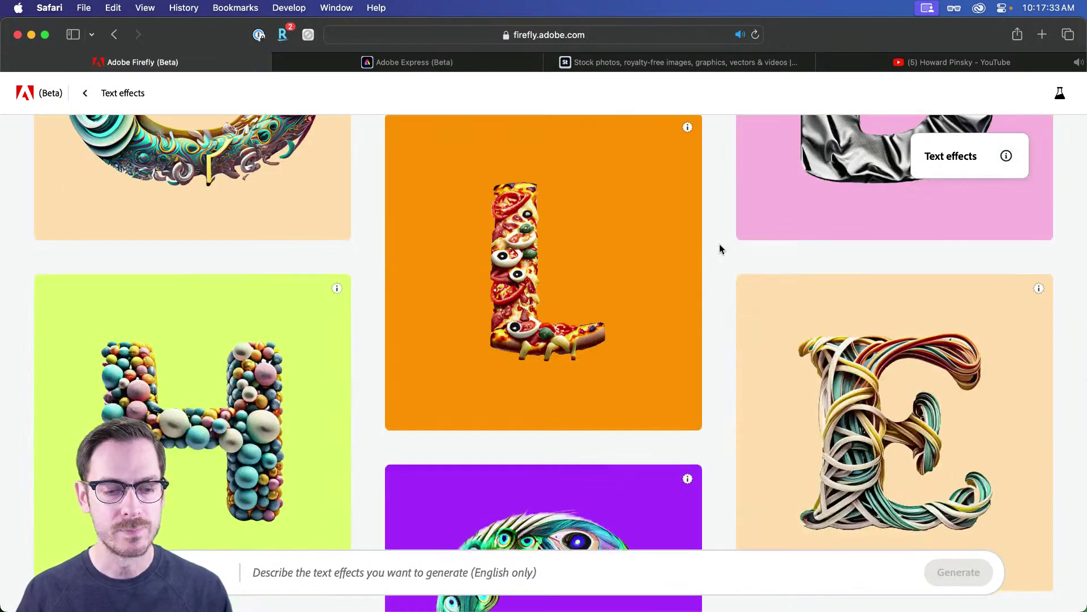
scroll(420, 233, "up", 3)
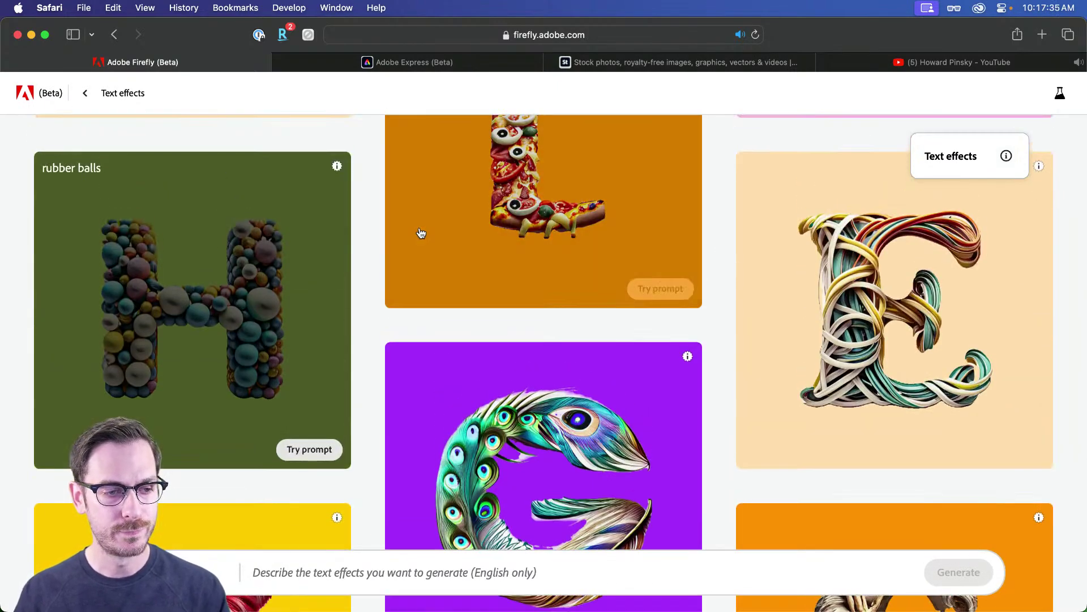
scroll(374, 237, "up", 6)
scroll(376, 239, "up", 10)
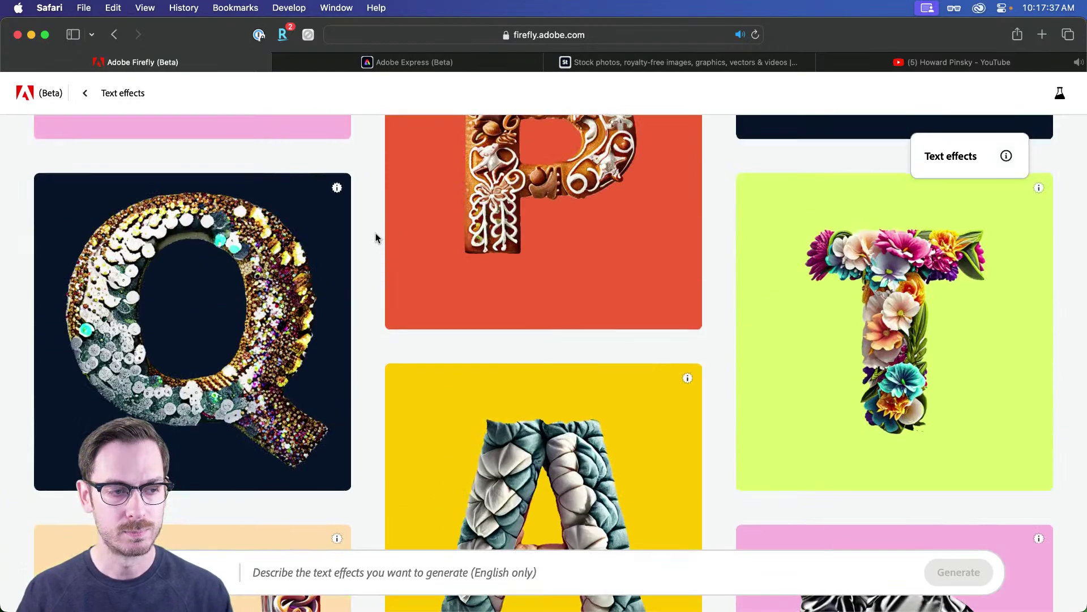
scroll(383, 243, "down", 6)
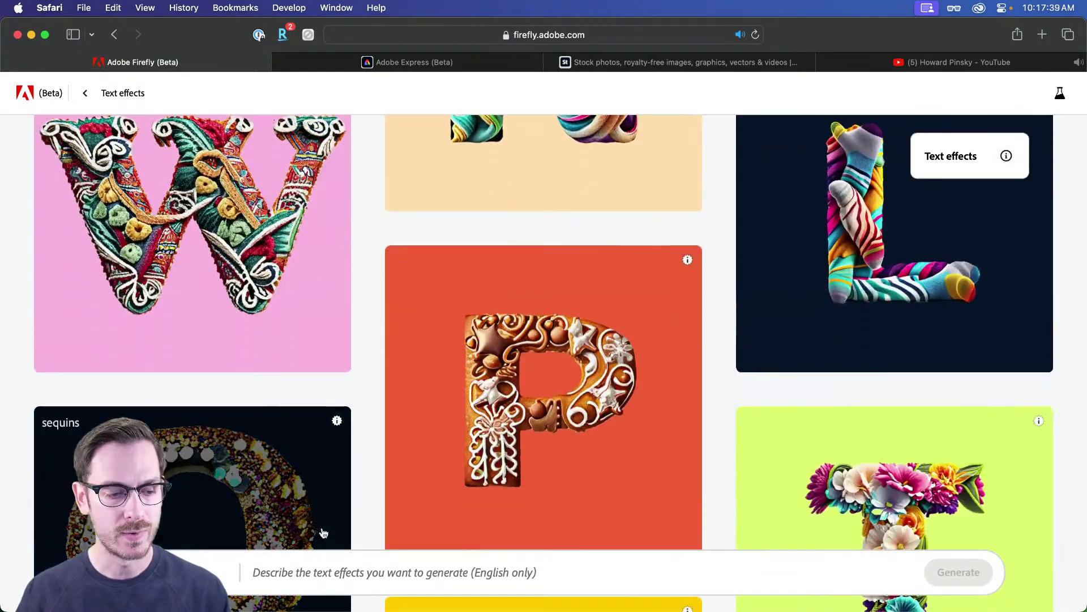
left_click(316, 572)
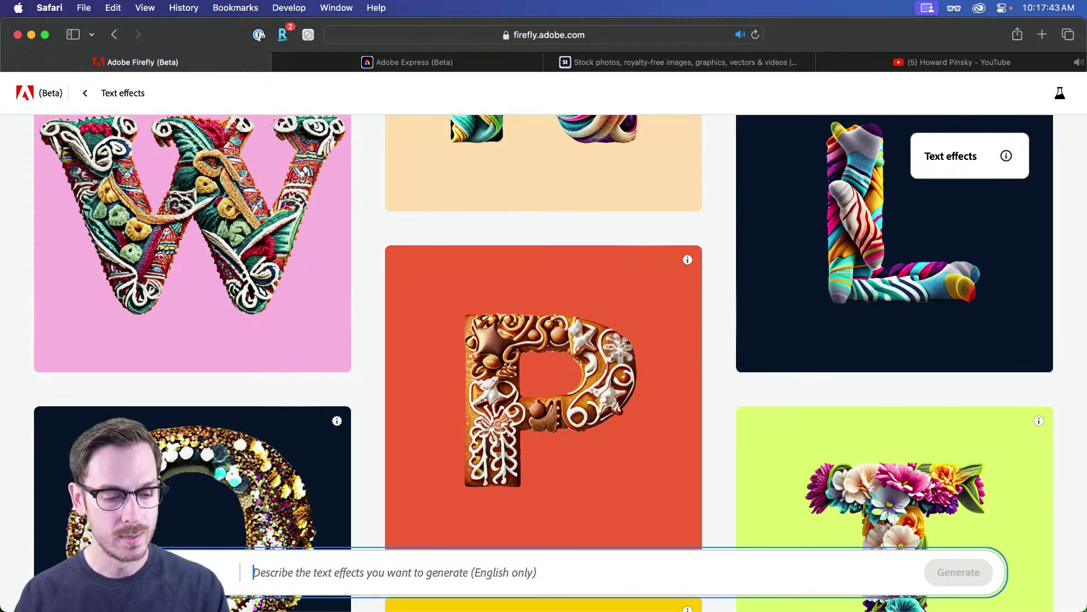
type("Popcorn")
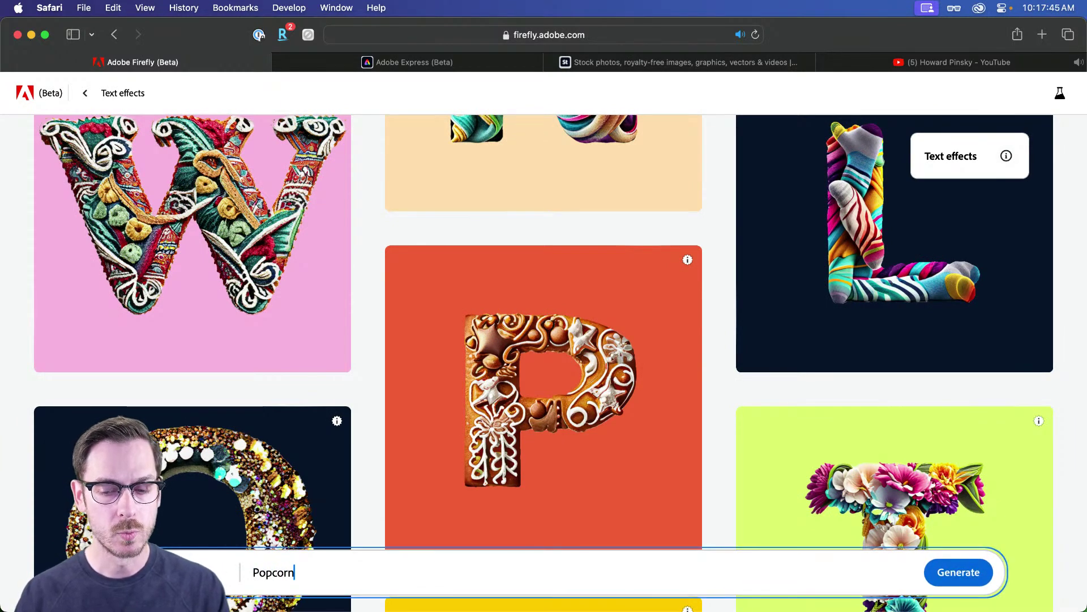
key("Return")
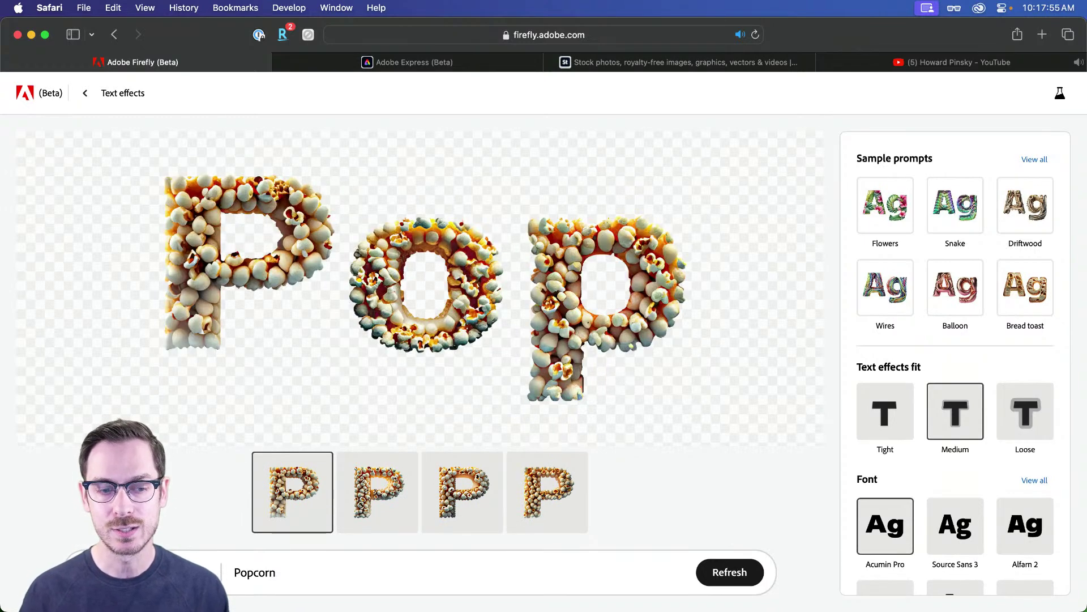
left_click(377, 491)
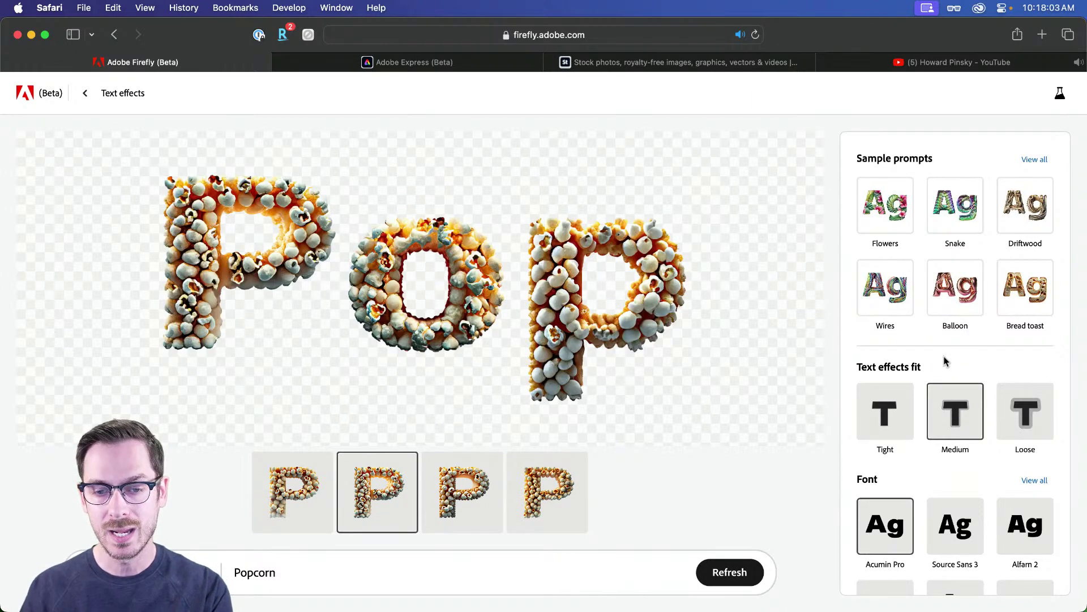
- Set the popcorn text's effects fit to Loose and its font to Alfarn 2
scroll(944, 361, "down", 3)
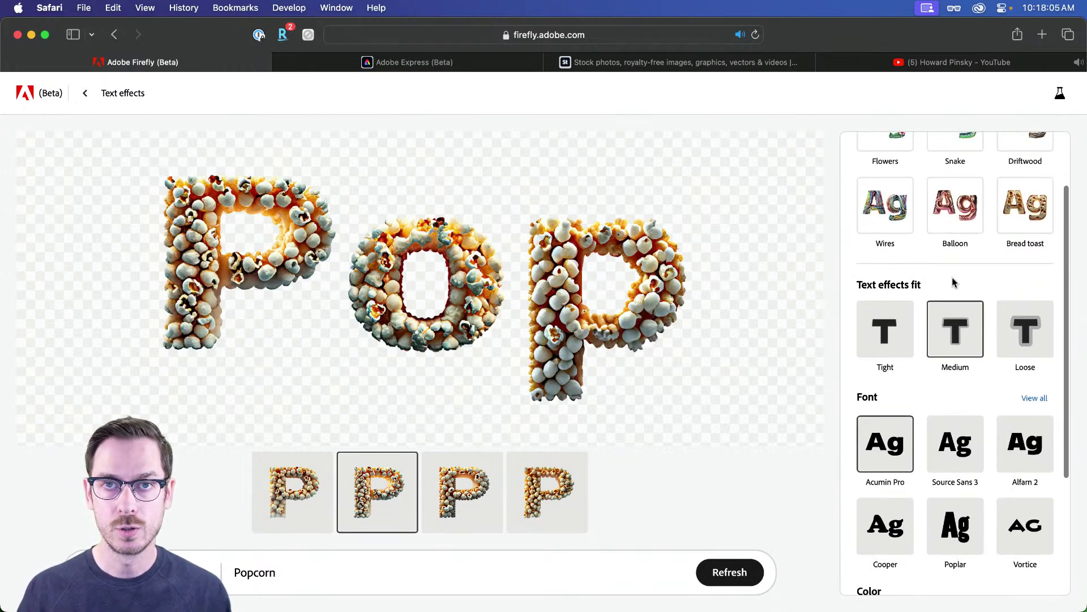
scroll(952, 277, "up", 3)
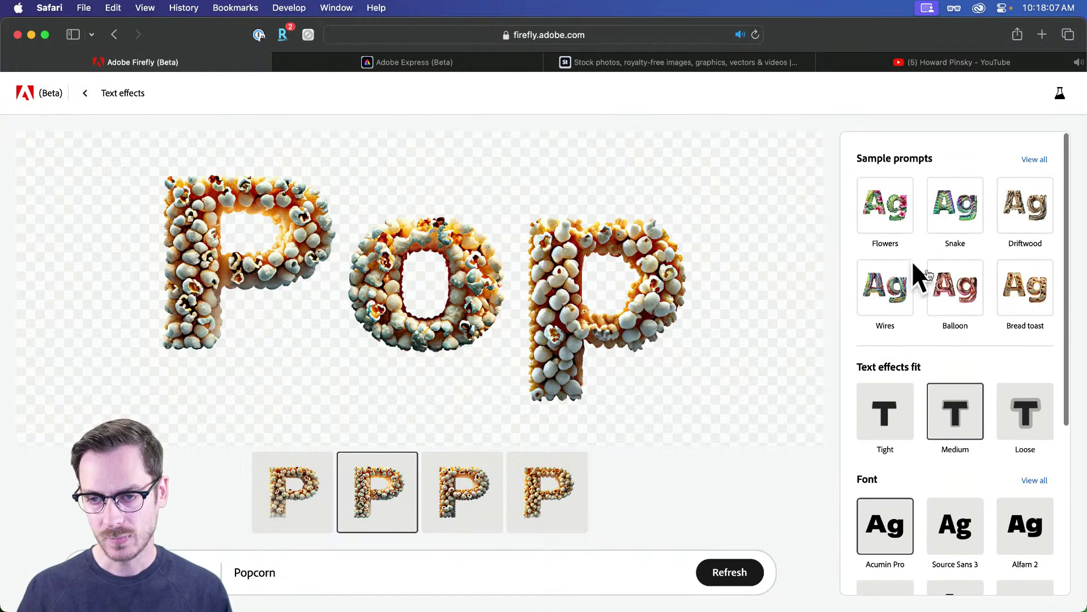
scroll(896, 289, "down", 5)
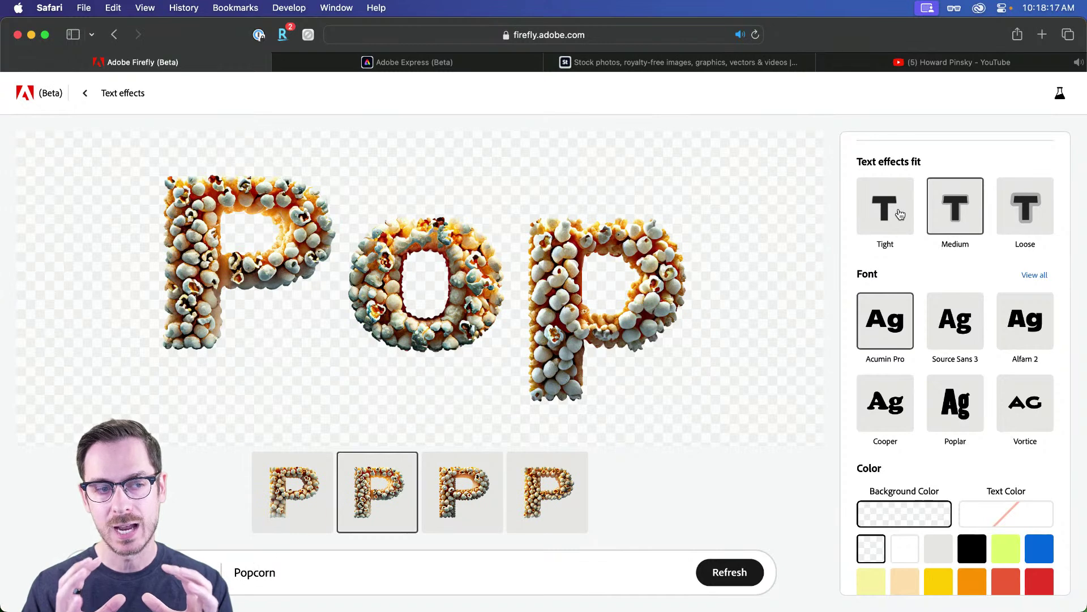
left_click(1013, 227)
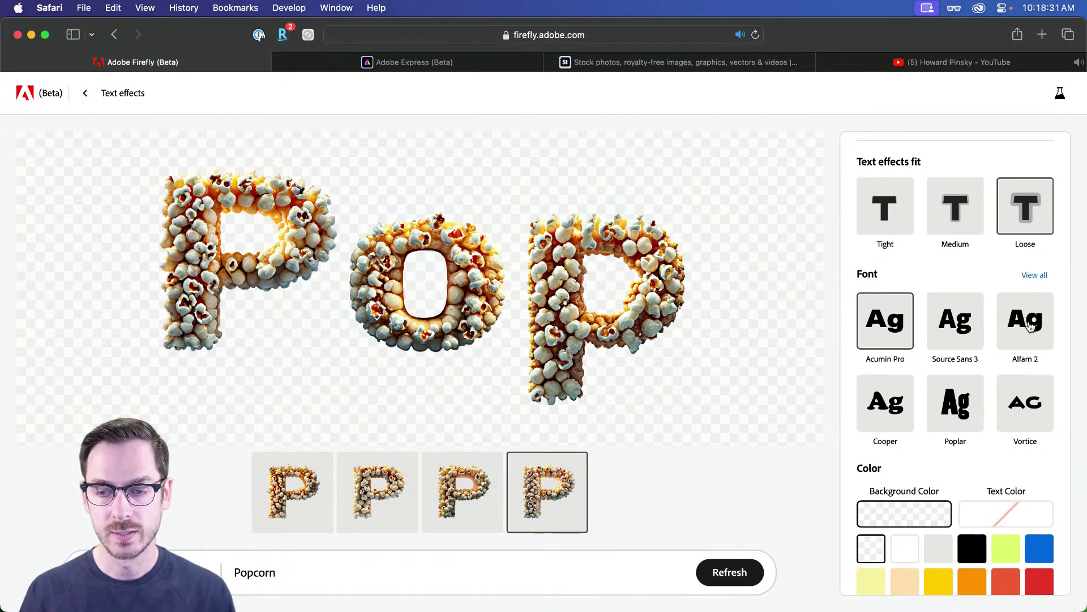
left_click(1030, 322)
scroll(956, 269, "down", 1)
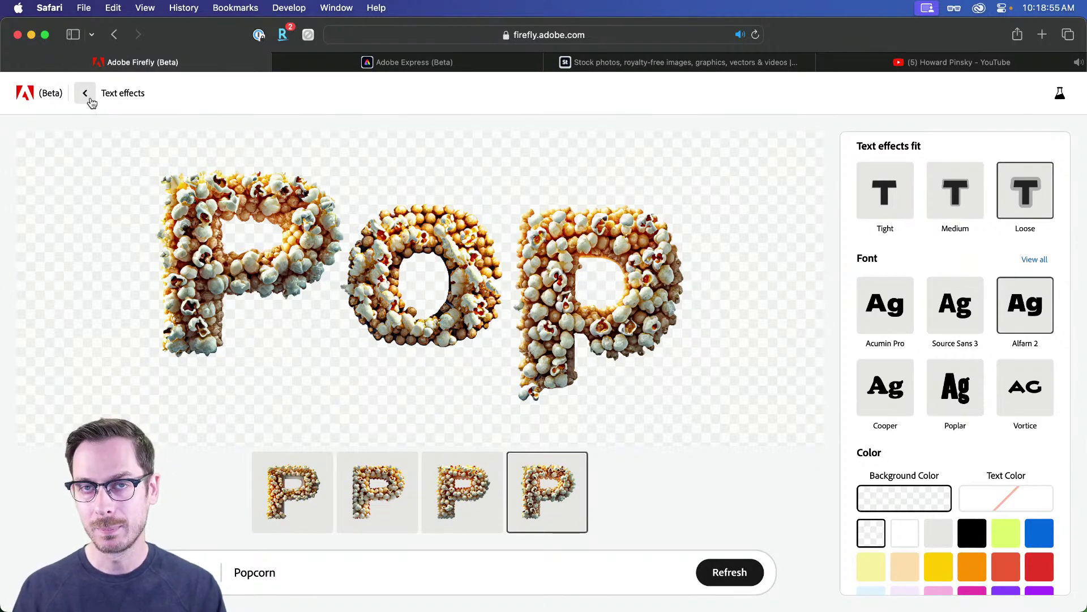
- Leave the popcorn text effect and return to the Firefly home page to find the Generative recolor tool
left_click(90, 97)
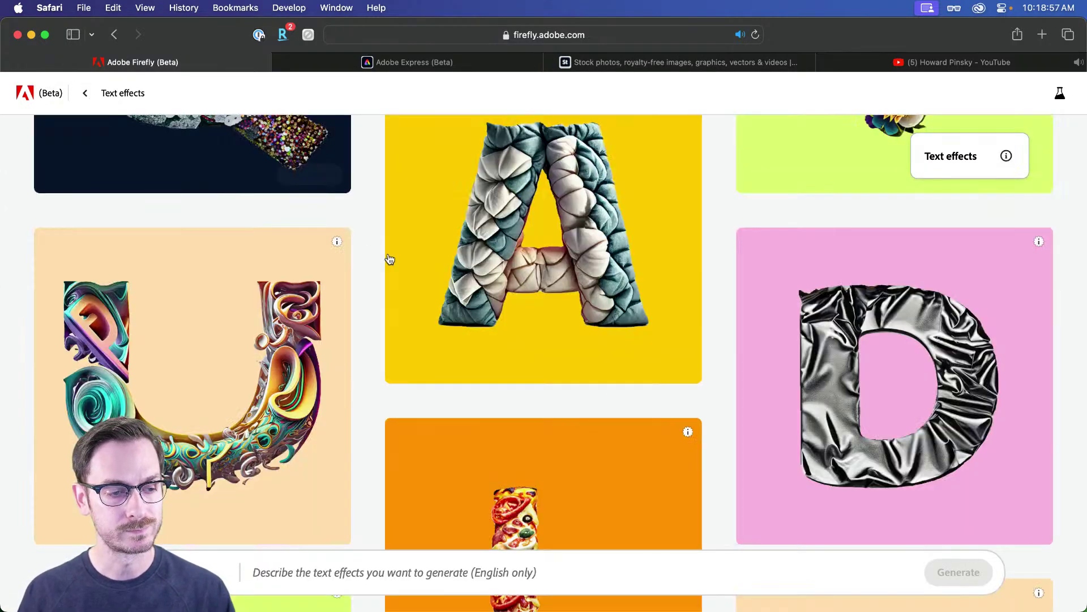
left_click(93, 97)
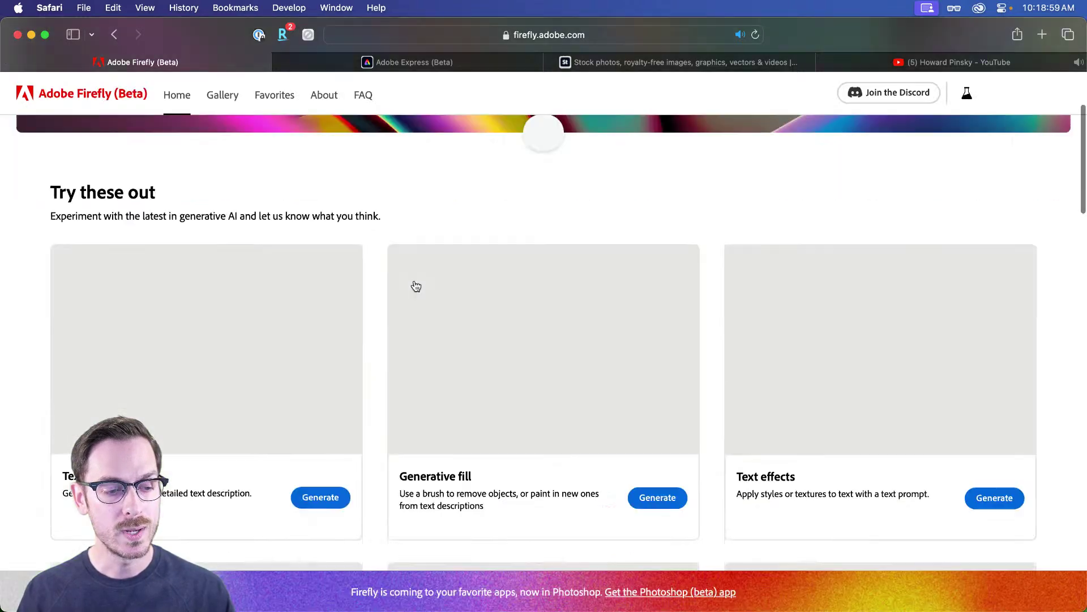
scroll(411, 286, "down", 2)
scroll(378, 274, "down", 3)
scroll(379, 277, "down", 3)
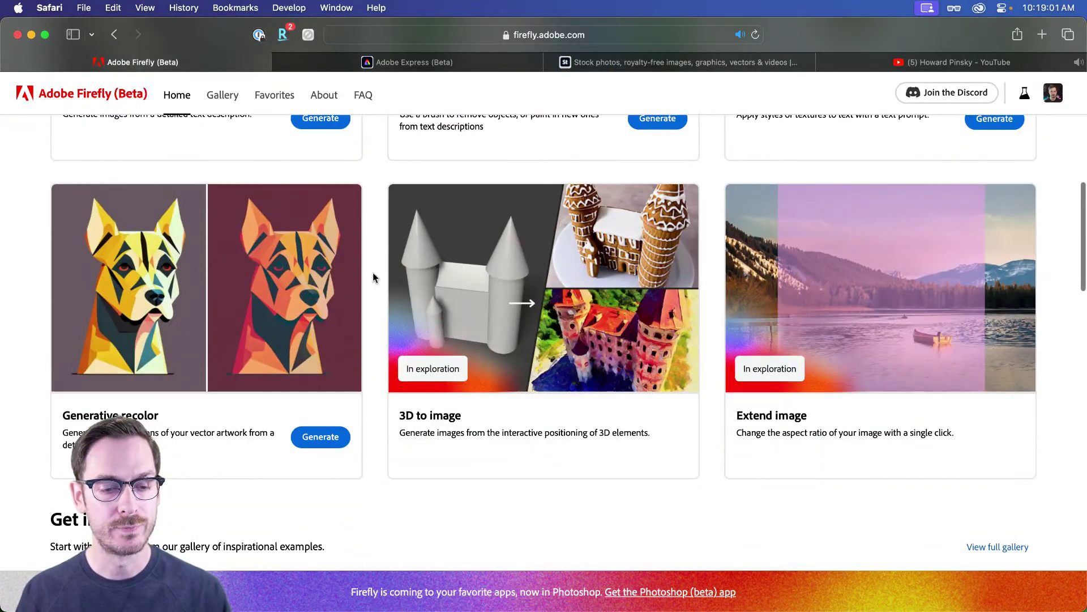
- Open the Generative recolor tool and browse its sample vector artworks
left_click(219, 287)
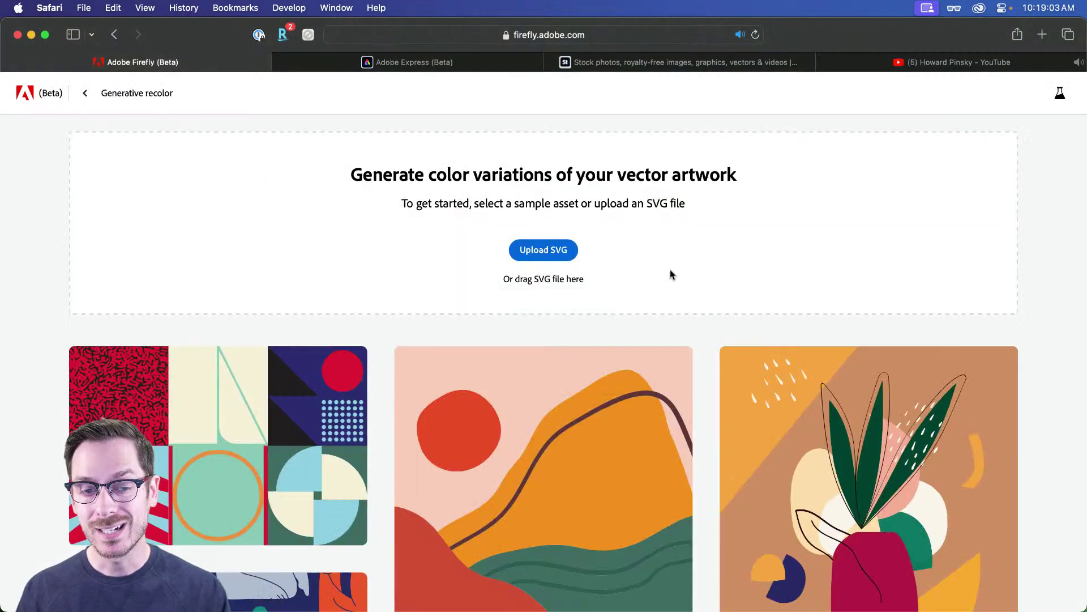
scroll(673, 266, "down", 3)
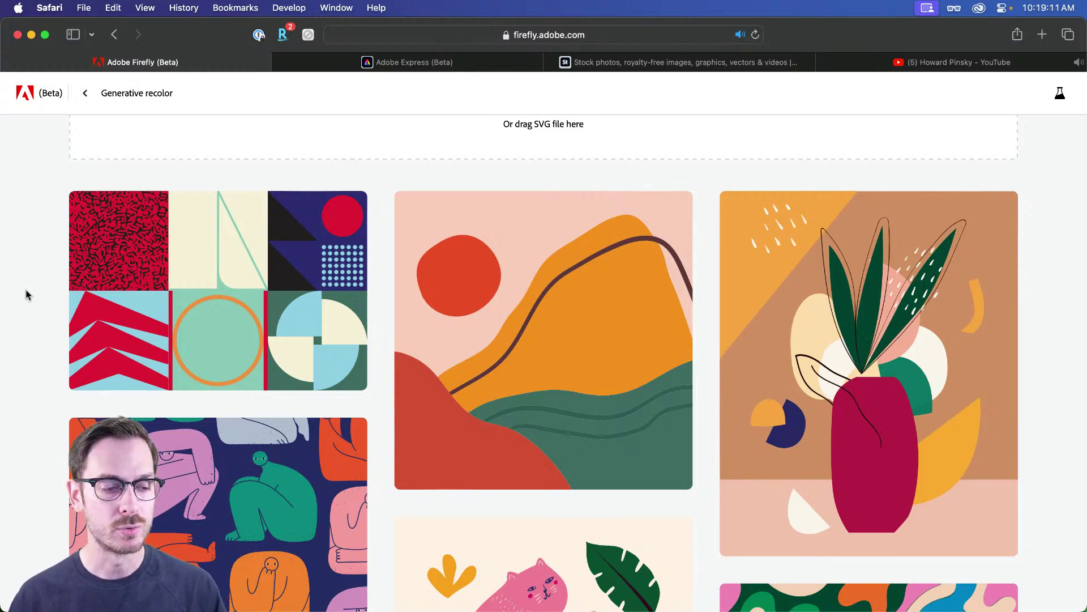
scroll(25, 289, "down", 1)
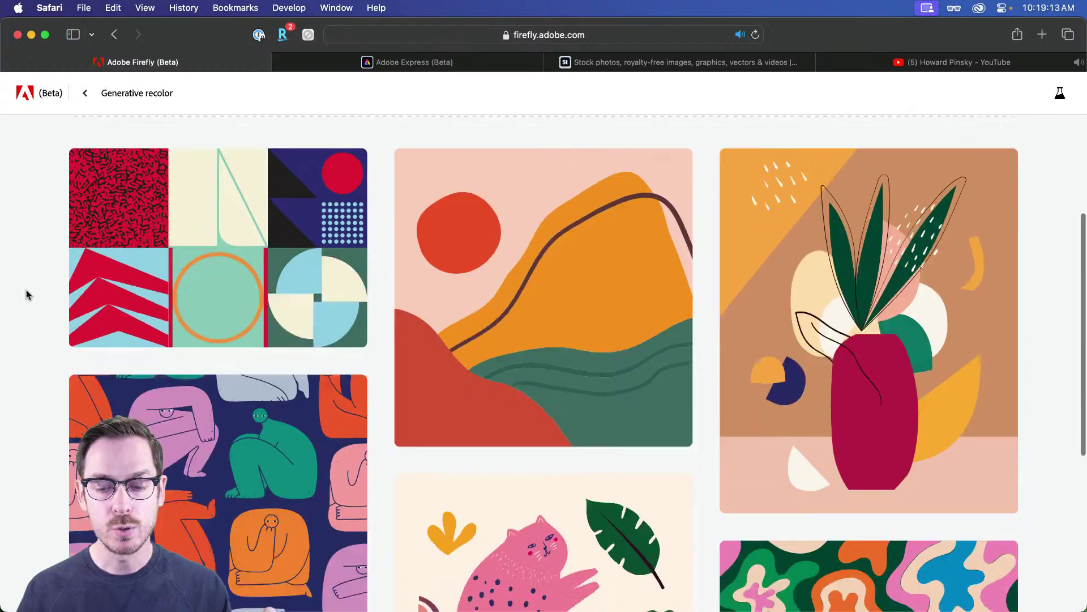
scroll(32, 291, "up", 4)
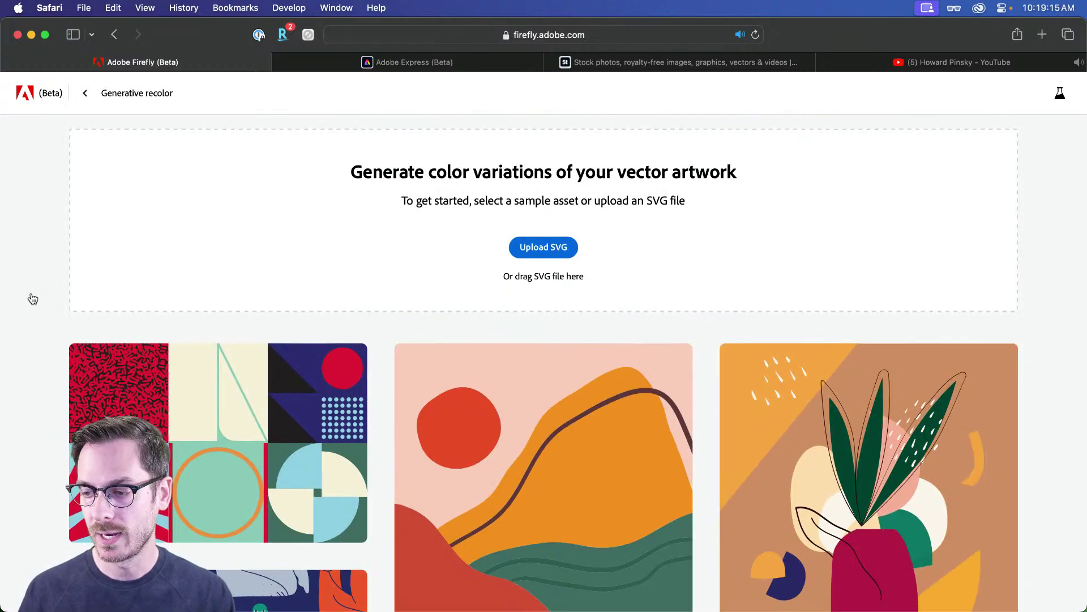
- Switch to Finder and preview AdobeStock_308938557.svg in the Stream folder
key("super+Tab")
left_click(238, 135)
double_click(238, 135)
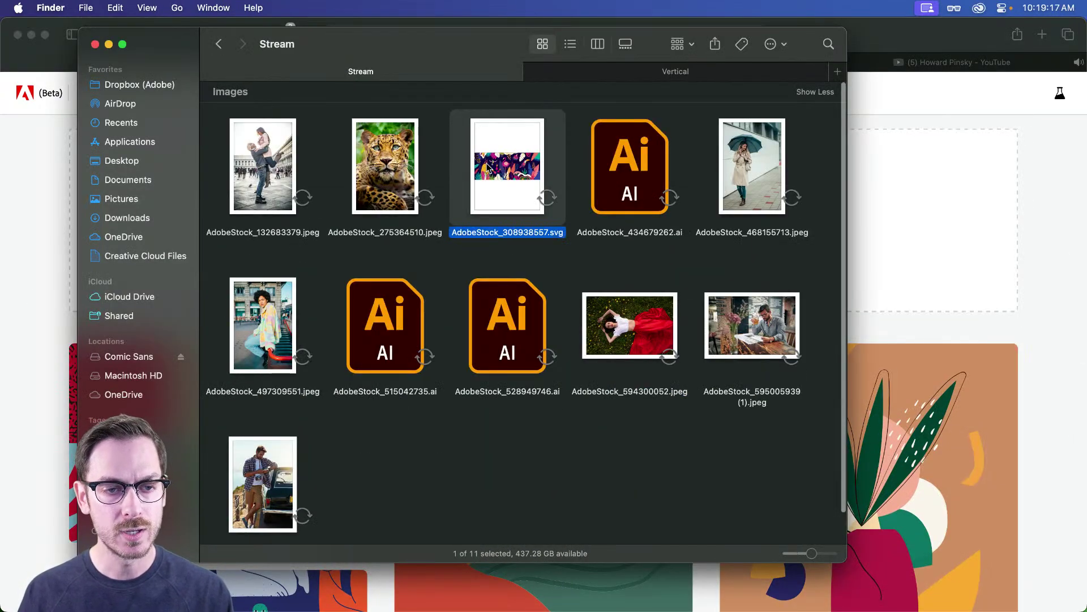
key("space")
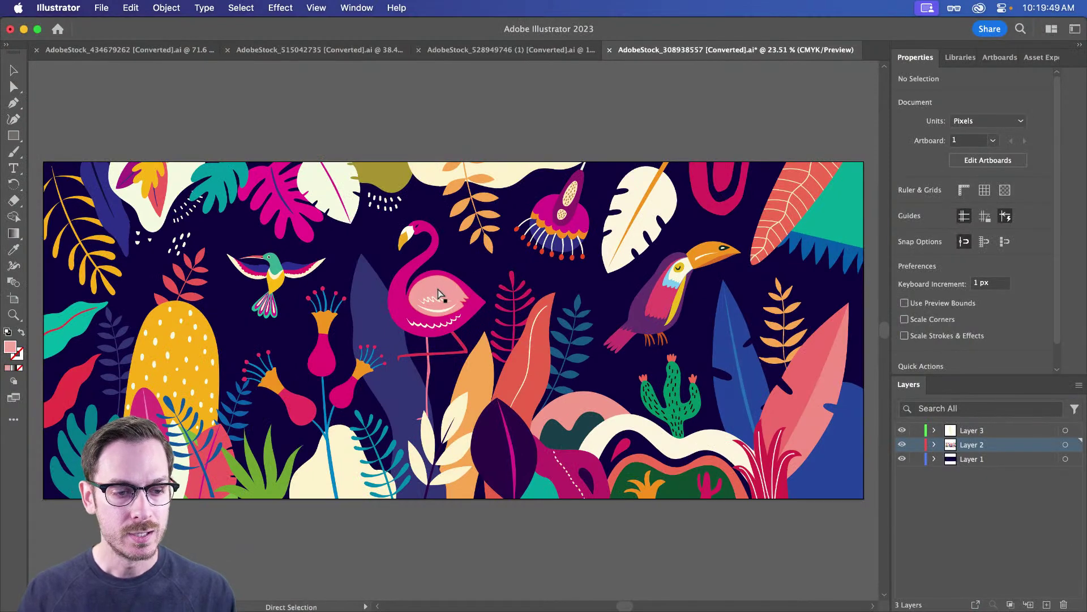
left_click(439, 294)
key("v")
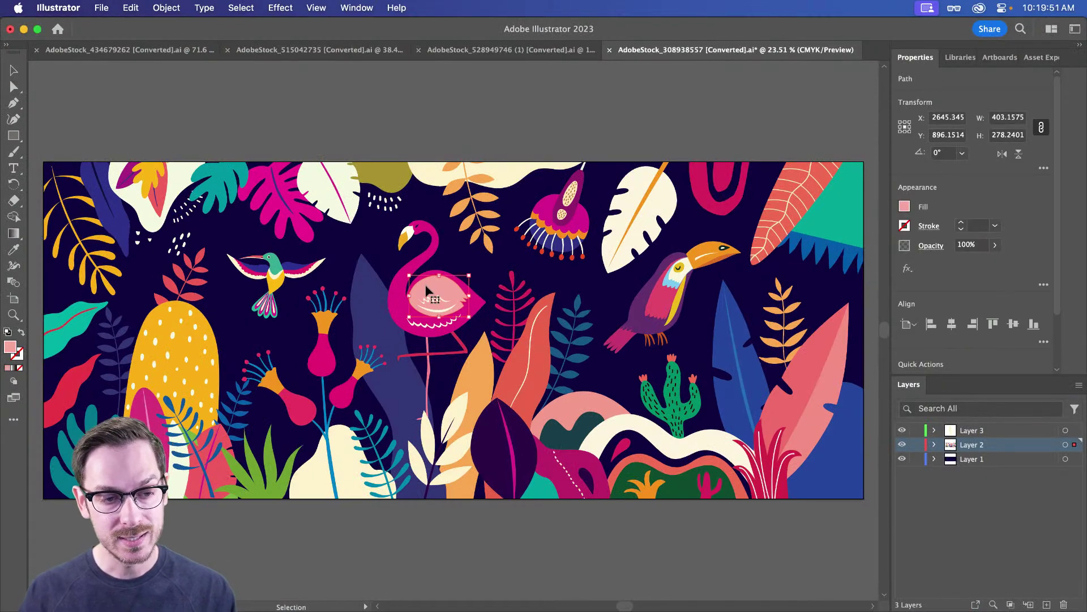
double_click(11, 352)
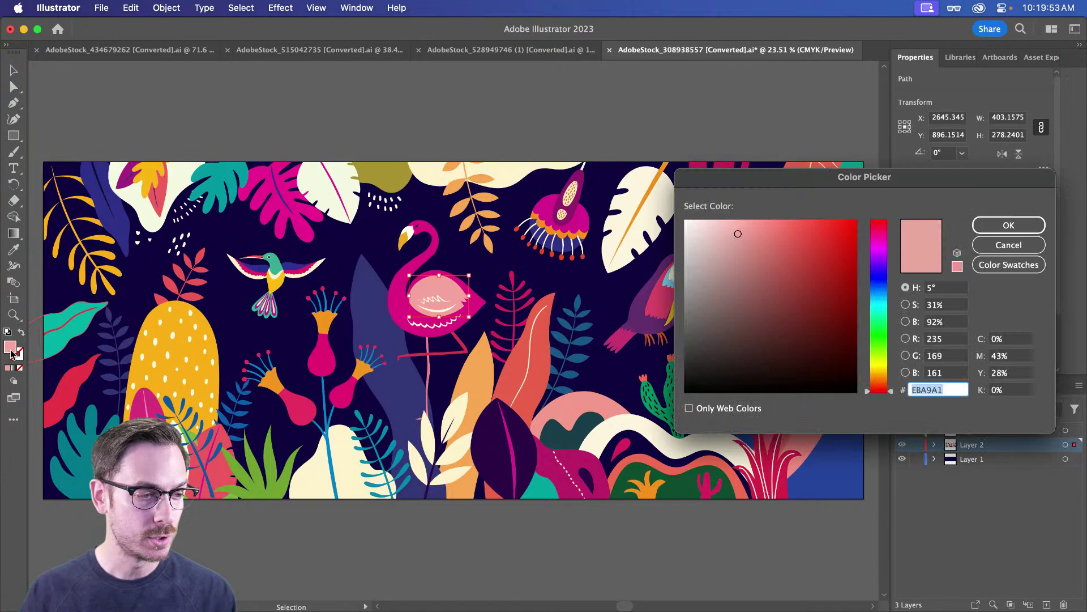
left_click(880, 285)
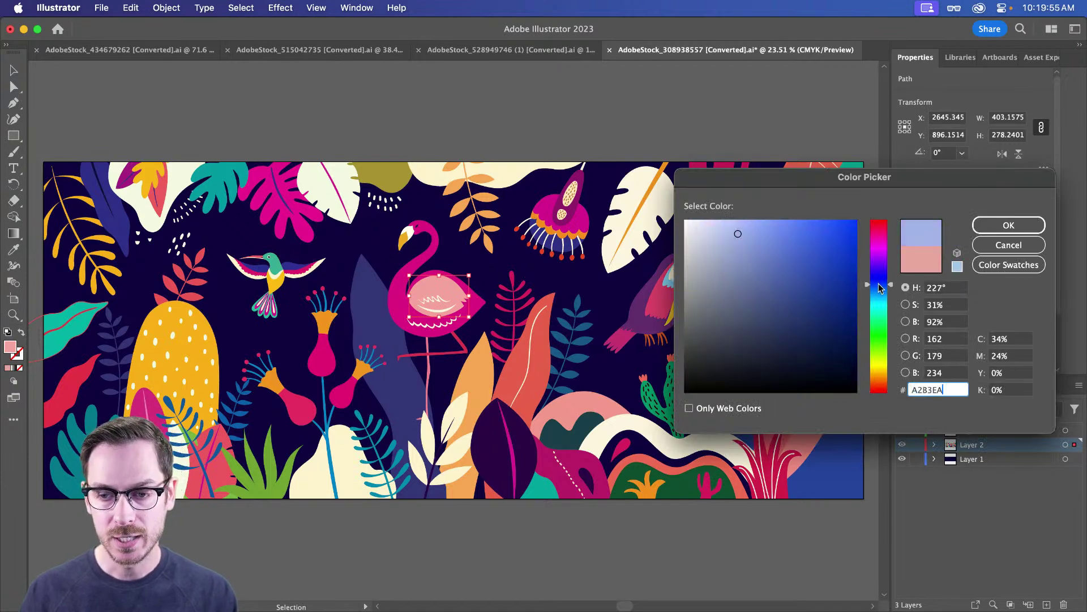
left_click(1008, 245)
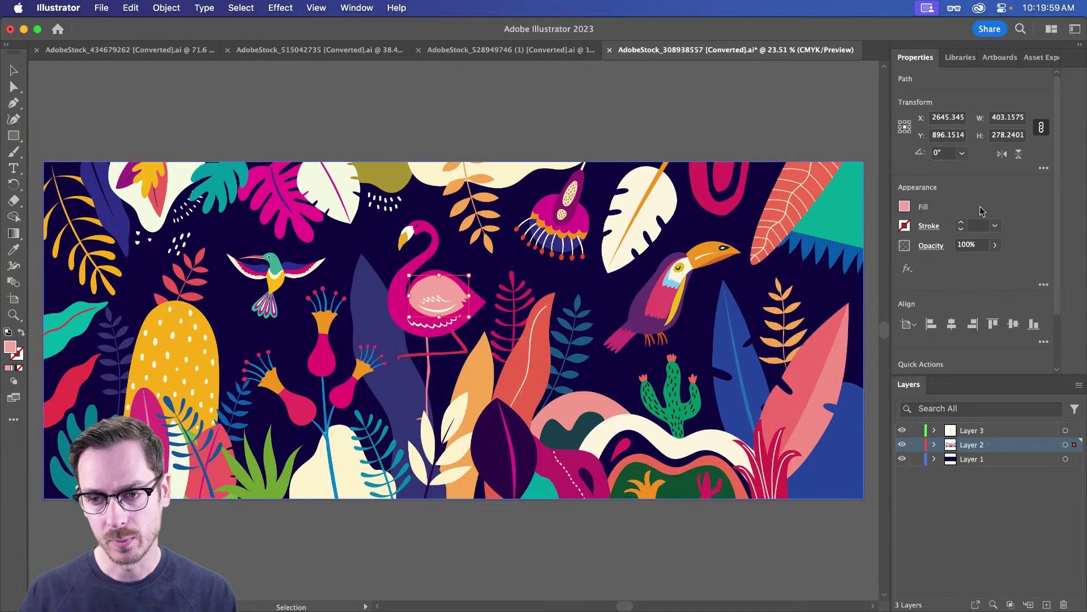
left_click(905, 207)
left_click(905, 207)
left_click(904, 207)
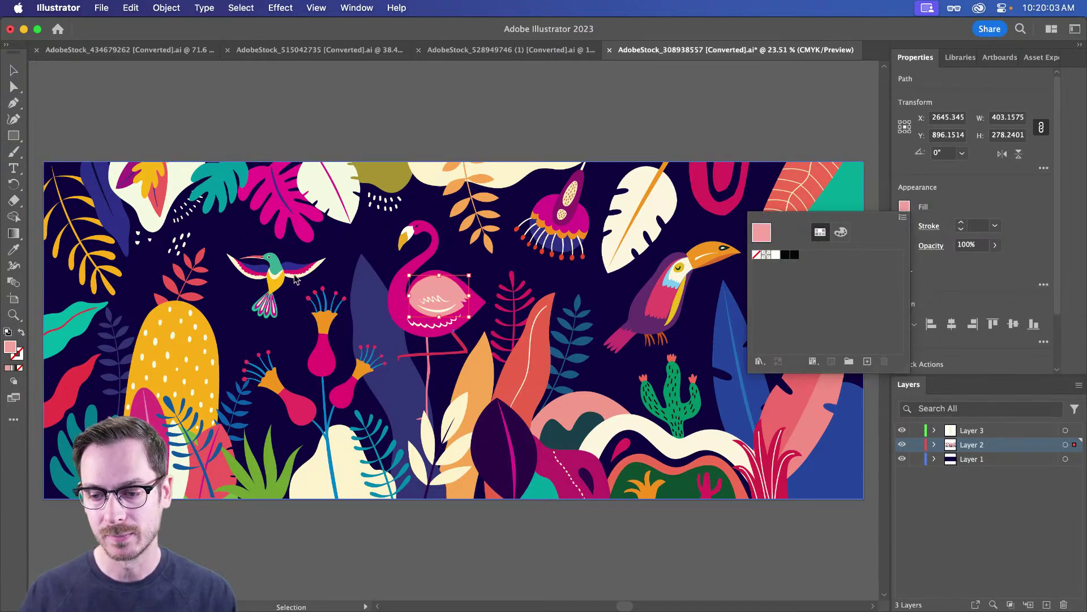
- Try filling the flamingo's pink wing with blue 2A44C6, and undo the color change
left_click(12, 350)
double_click(16, 351)
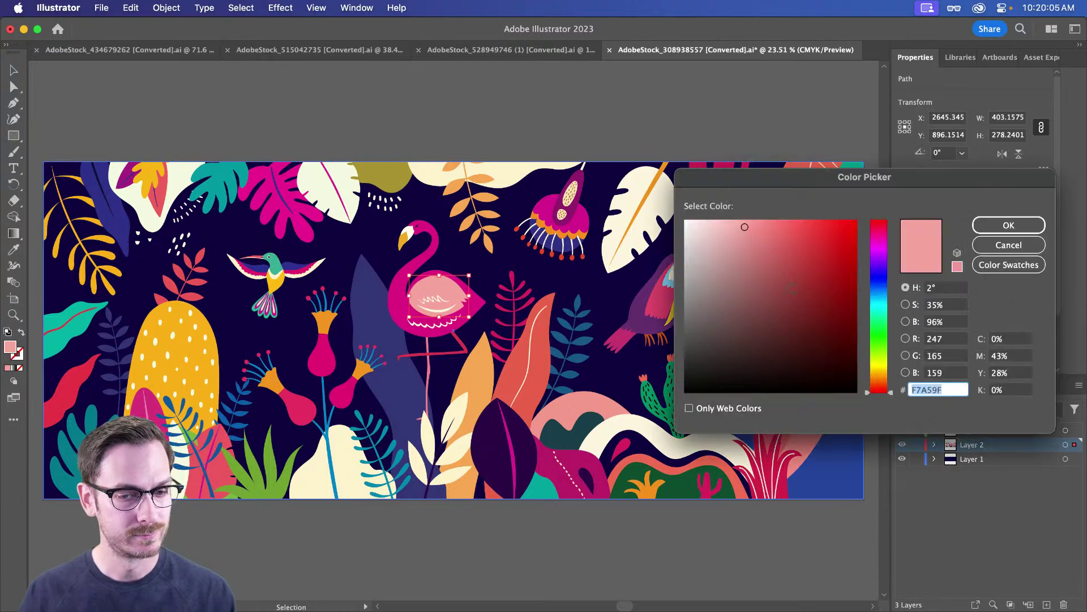
type("2A44C6")
key("Return")
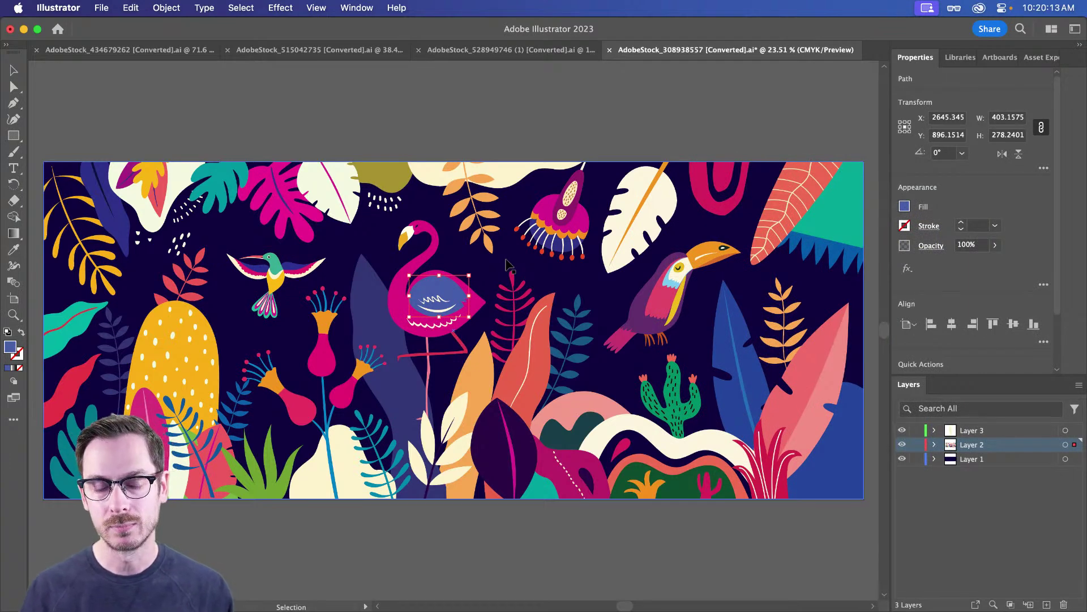
key("a")
key("super+z")
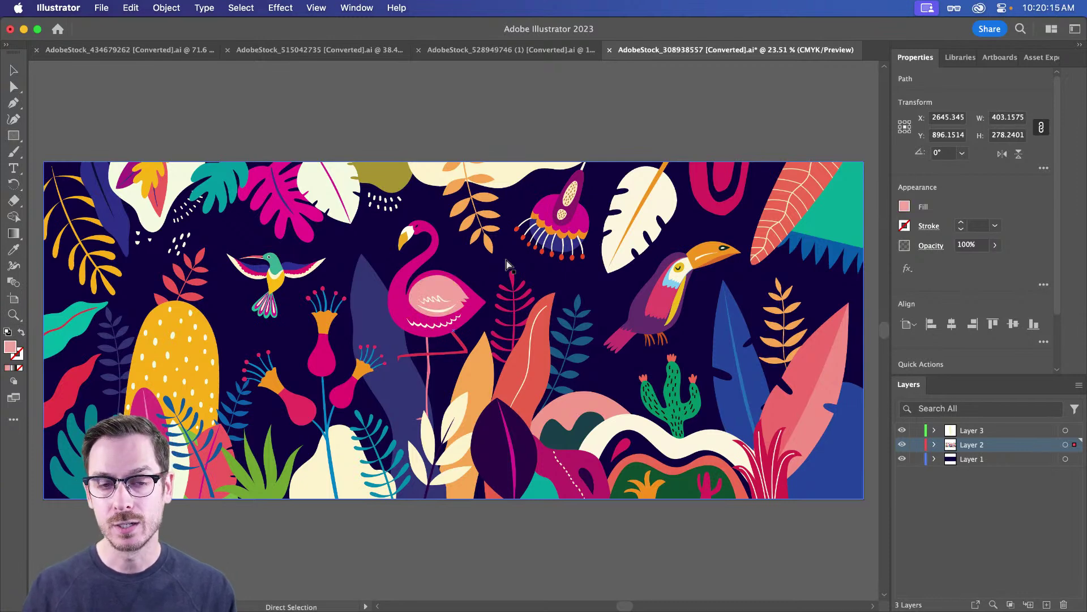
- Switch to Finder, close the file preview, and add AdobeStock_308938557.svg to Firefly's Generative recolor
key("super+Tab")
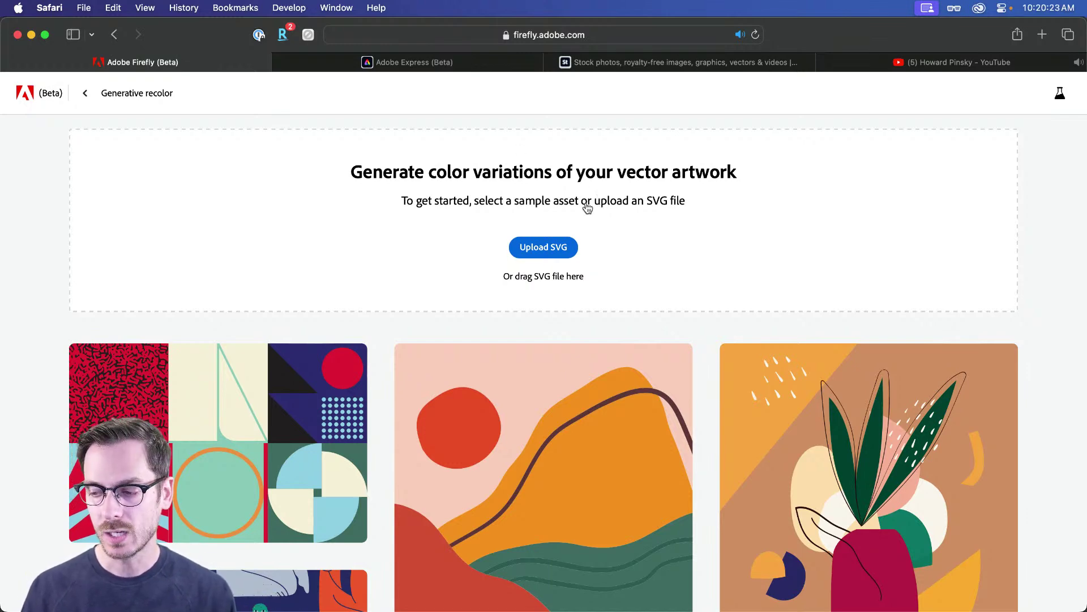
key("super+Tab")
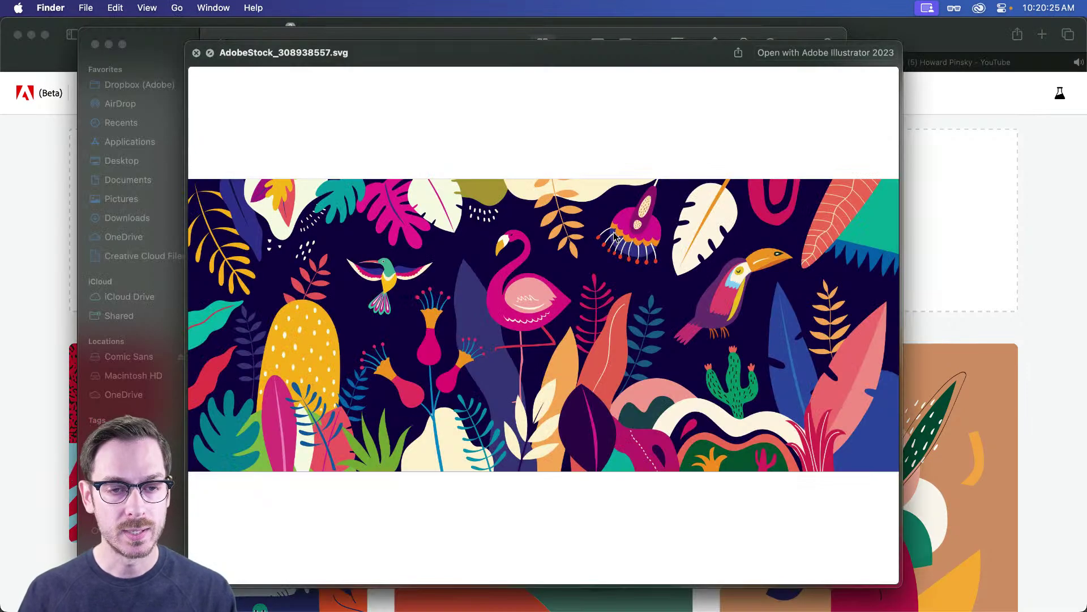
key("space")
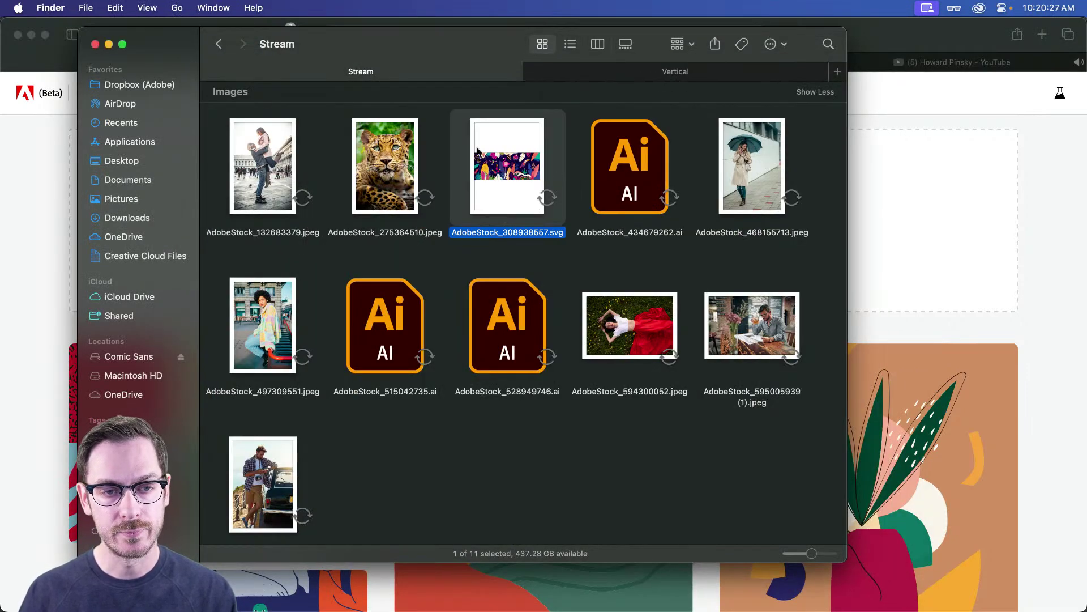
left_click_drag(514, 173, 542, 202)
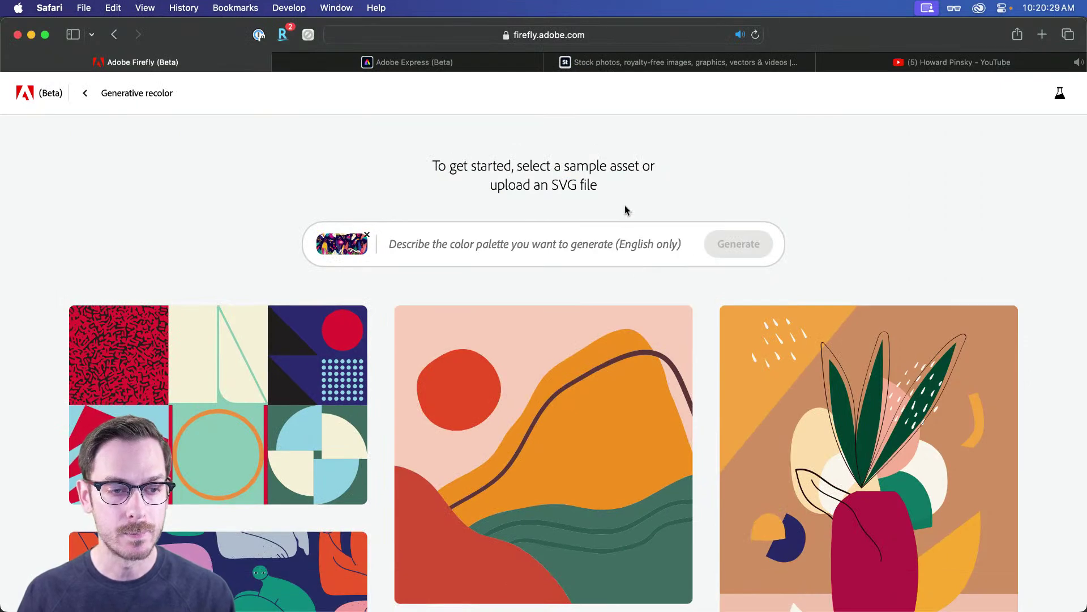
- Generate color variations of the uploaded artwork with the prompt "Pastel colors"
left_click(456, 244)
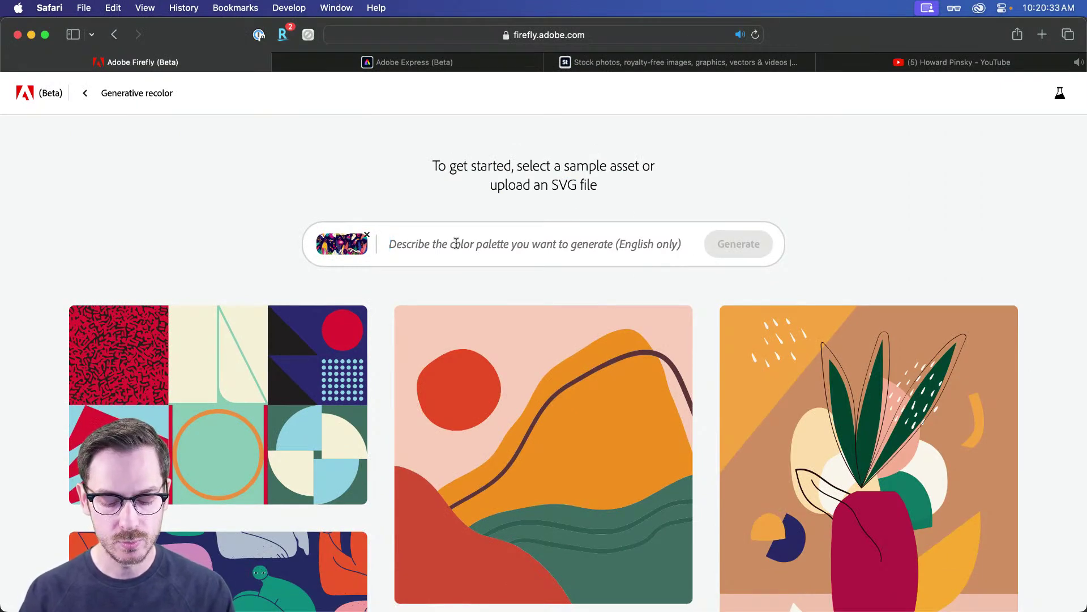
type("Past")
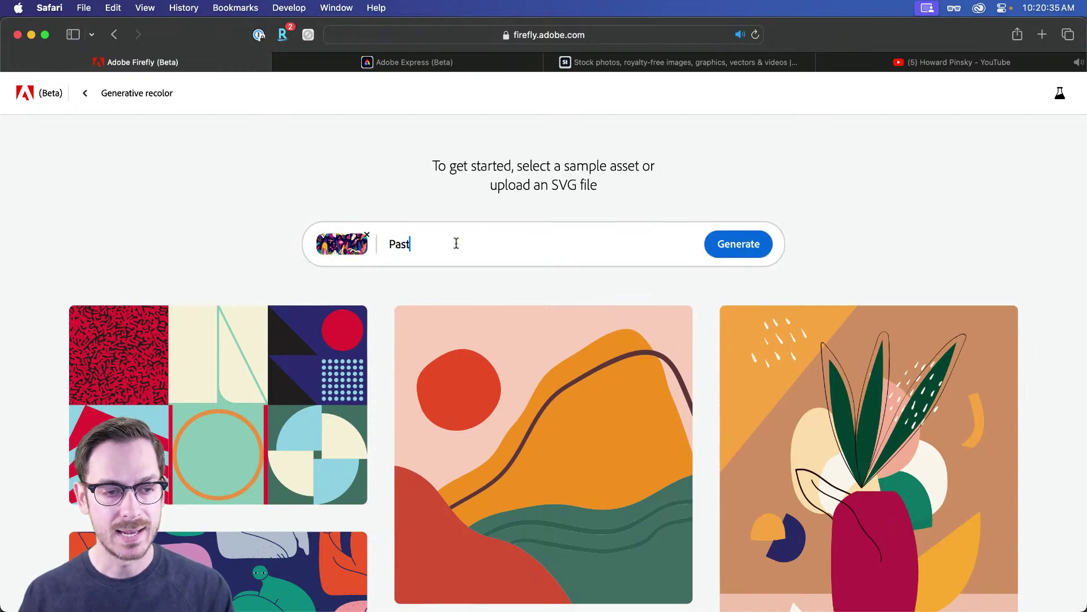
type("el ocean")
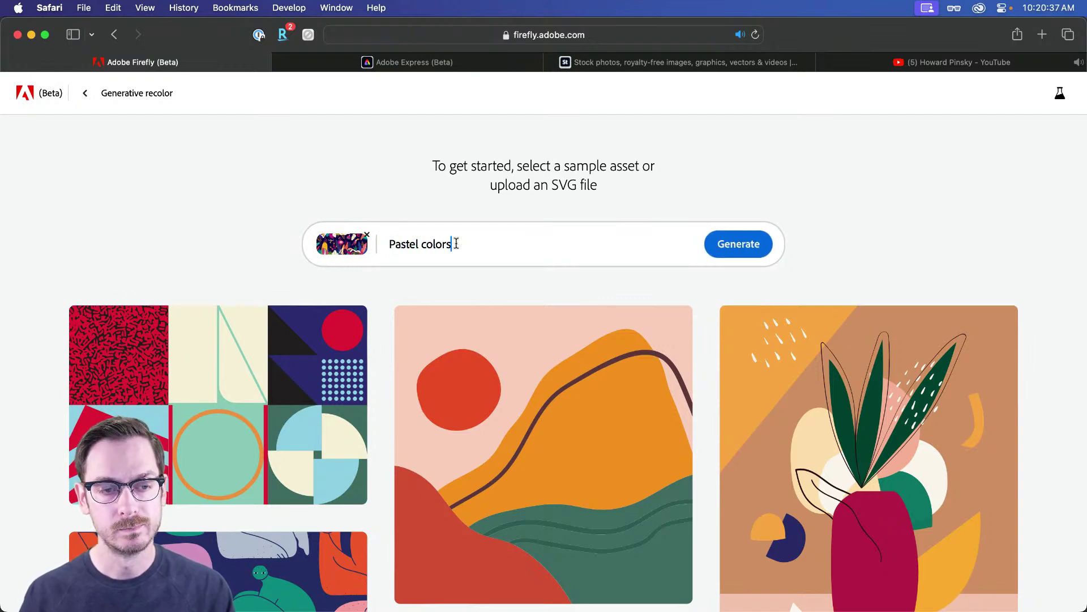
key("Return")
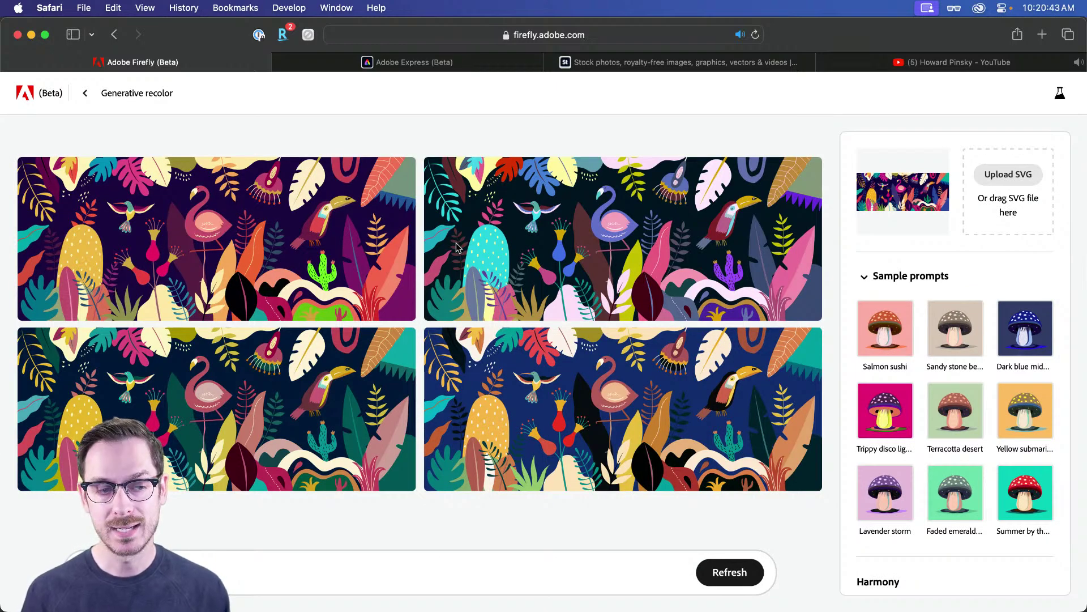
- View the four pastel color variations enlarged one after another, and return to the results grid
left_click(249, 240)
key("Right")
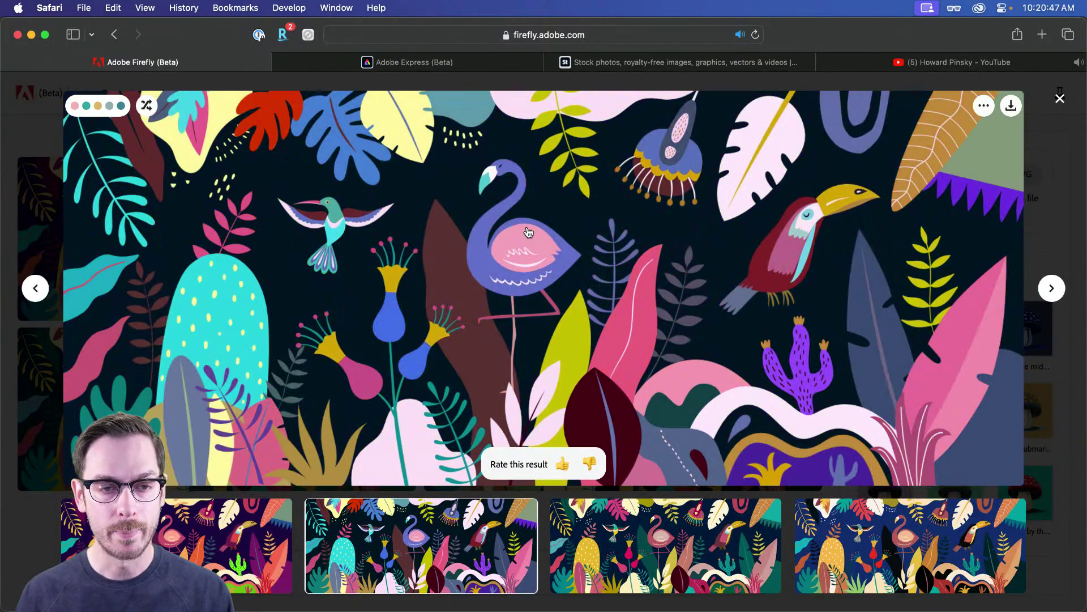
key("Right")
key("Right")
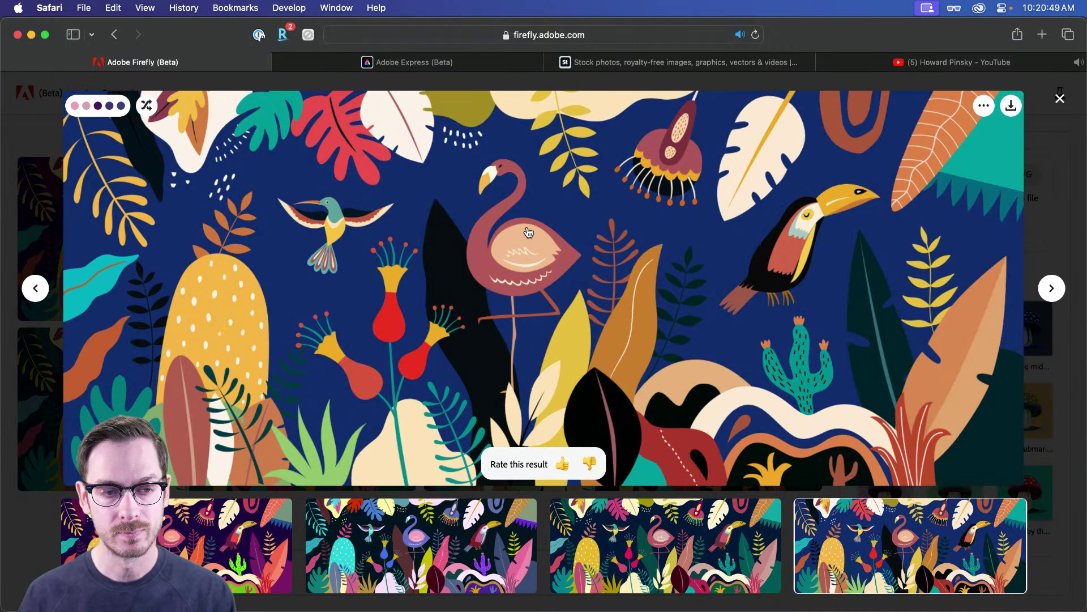
key("Escape")
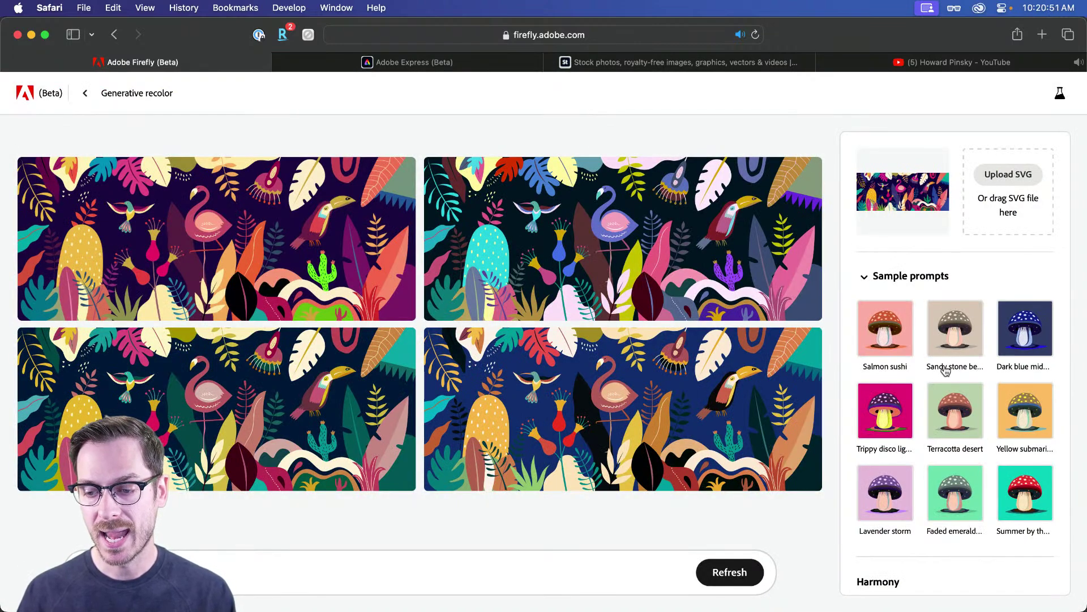
- Recolor the artwork with the sample prompts Trippy disco lights, Summer by th..., Dark blue mid..., Lavender storm and Faded emerald city in turn
scroll(945, 369, "down", 3)
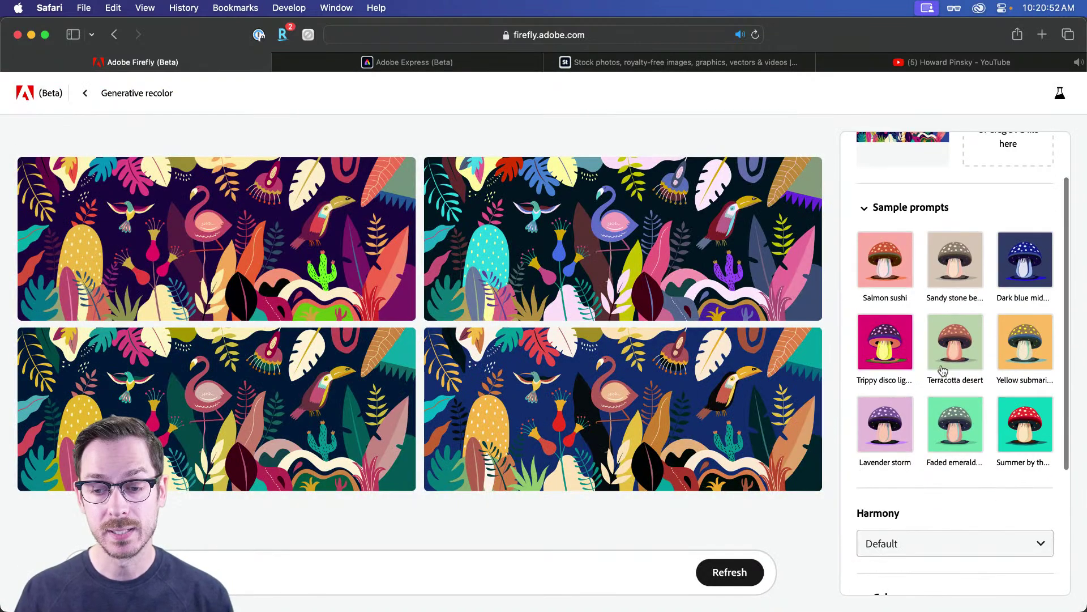
left_click(887, 351)
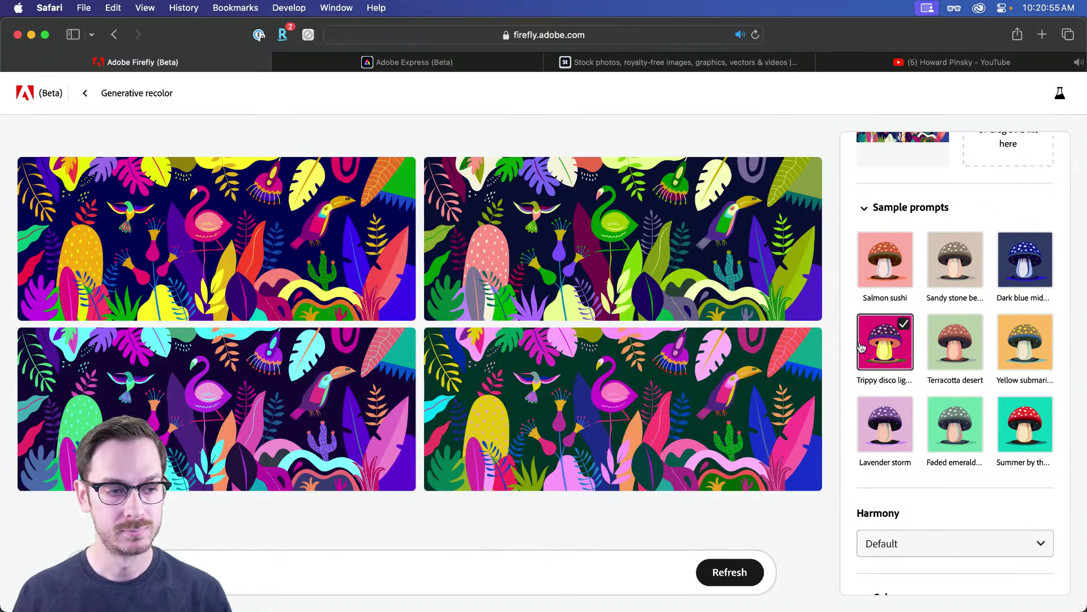
mouse_move(209, 268)
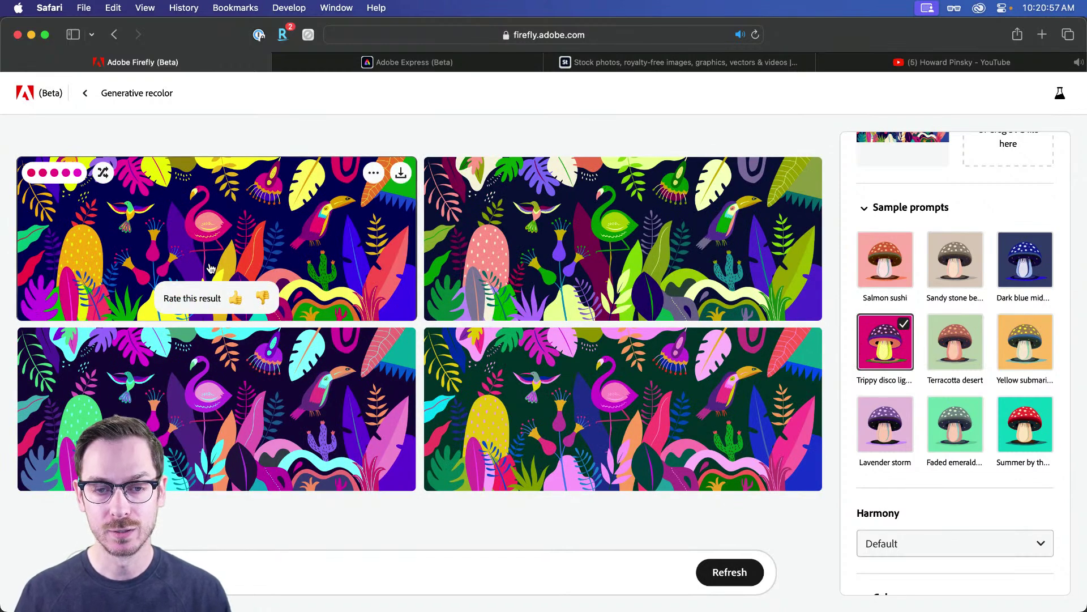
left_click(1028, 444)
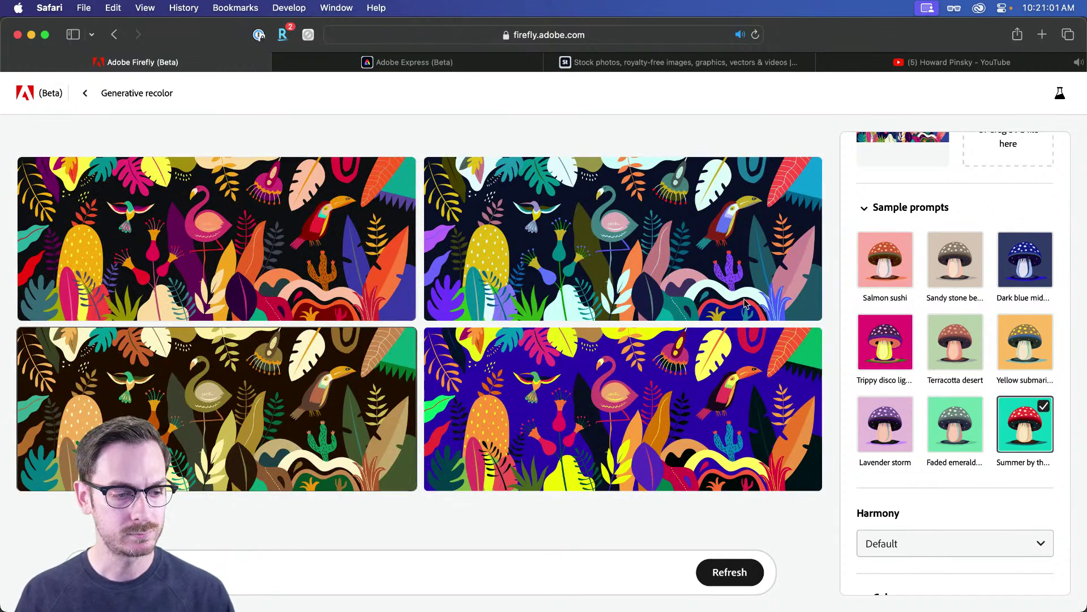
left_click(1031, 273)
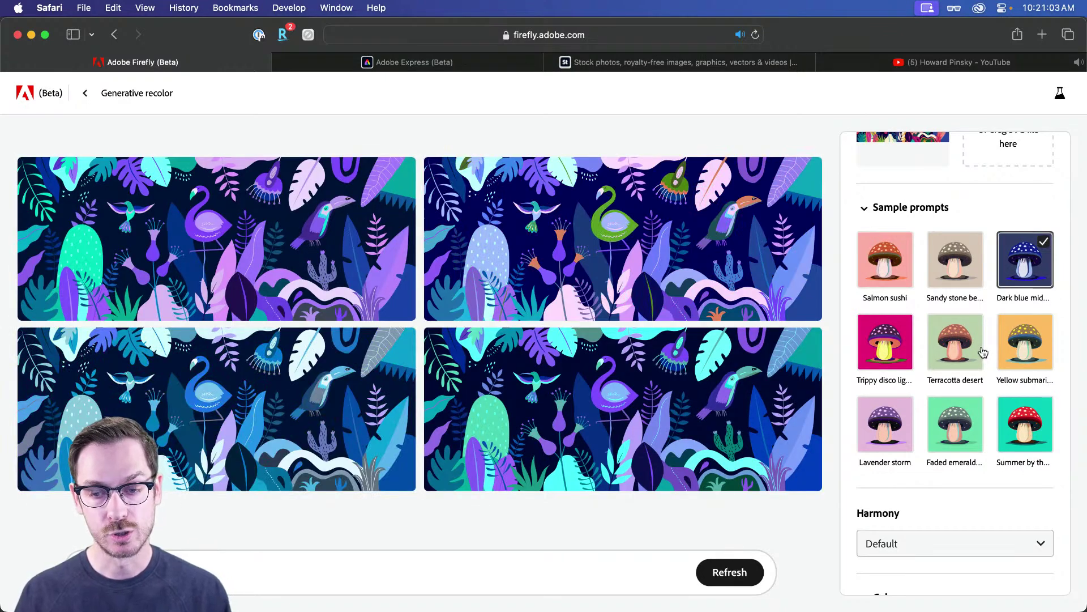
left_click(883, 428)
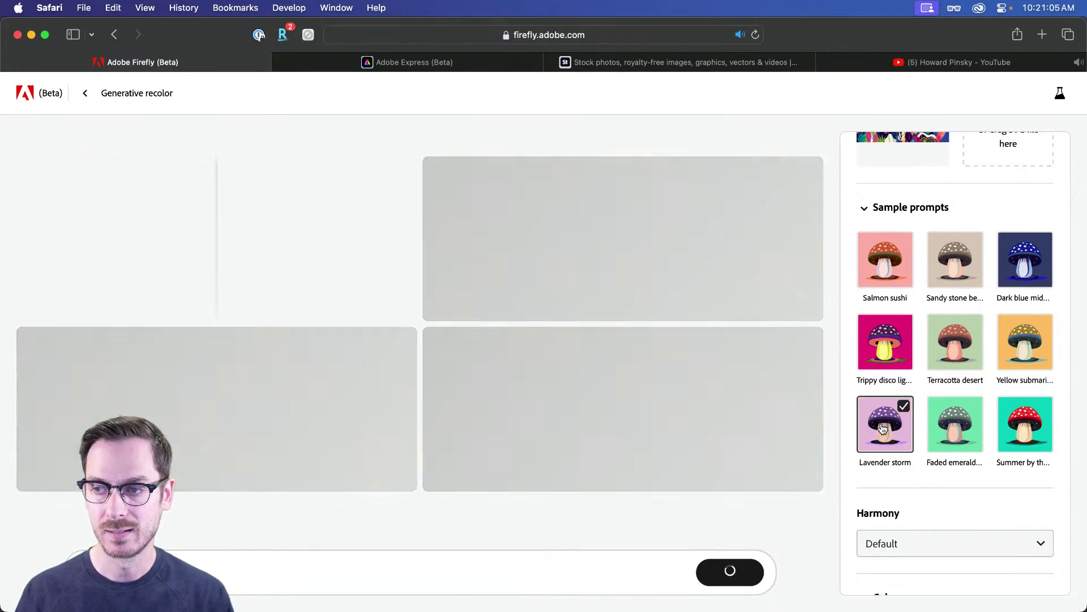
left_click(962, 426)
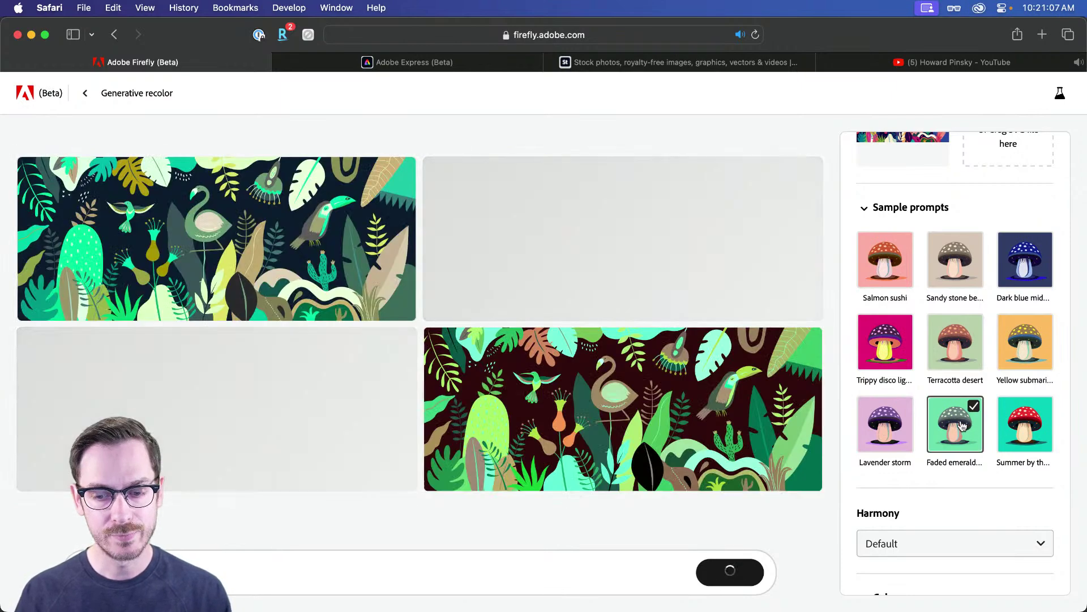
- Set the color harmony to Complementary and recolor the artwork with the Trippy disco lights sample prompt
scroll(963, 426, "down", 3)
left_click(910, 393)
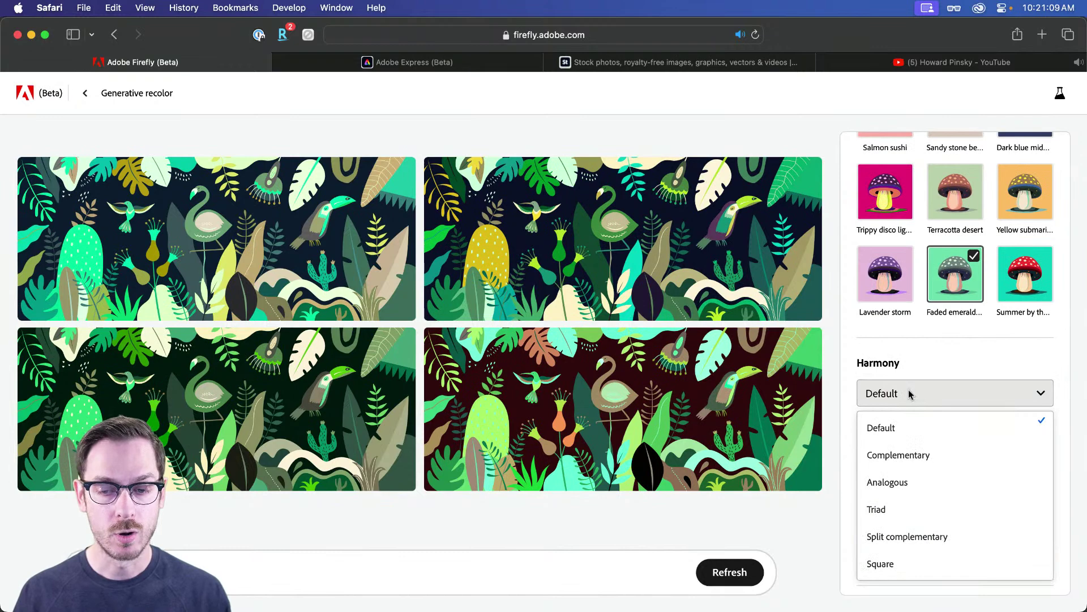
left_click(917, 456)
scroll(955, 370, "up", 2)
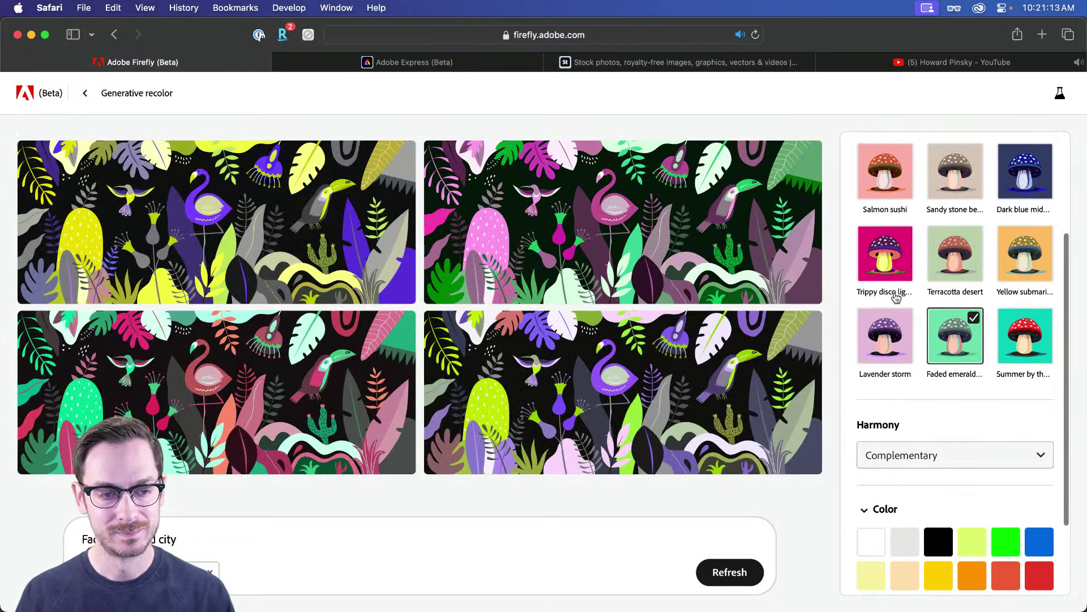
left_click(893, 277)
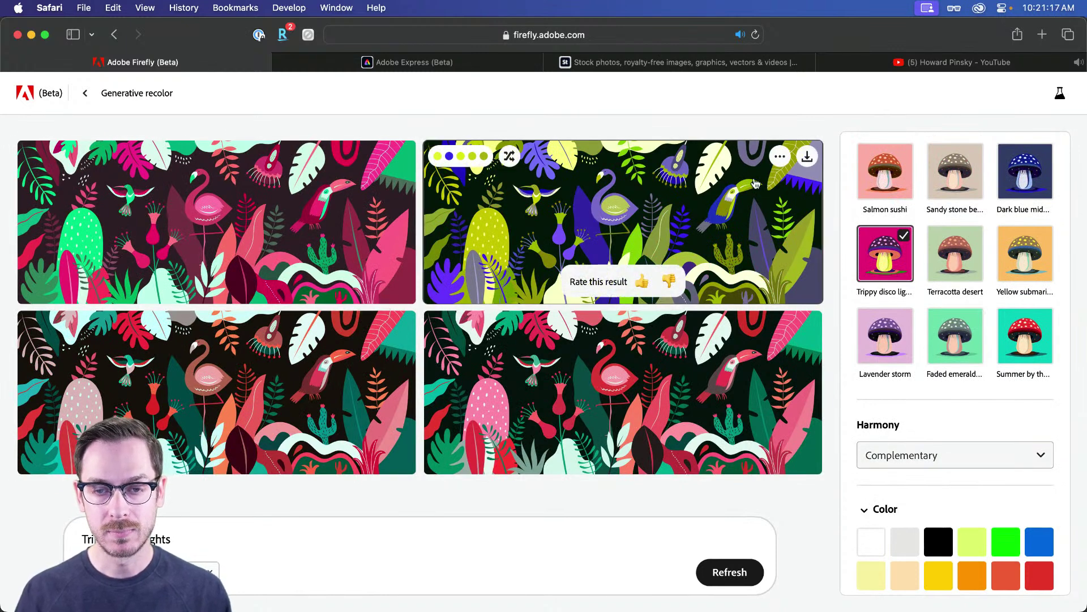
- Switch to Illustrator and recolor the navy background rectangle of the jungle artwork to dark purple with Recolor Artwork
mouse_move(811, 163)
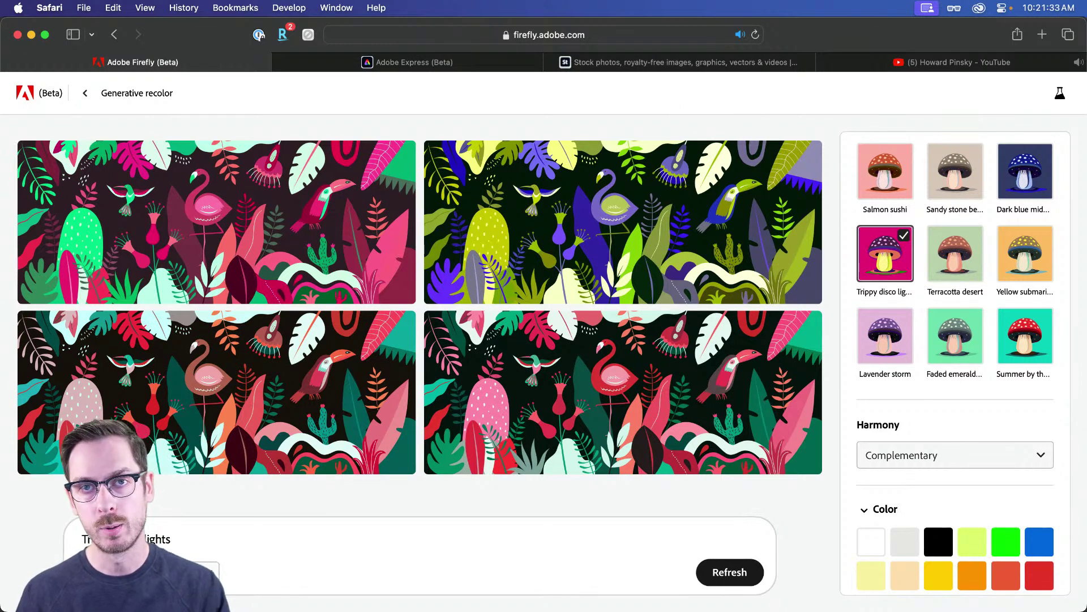
key("super+Tab")
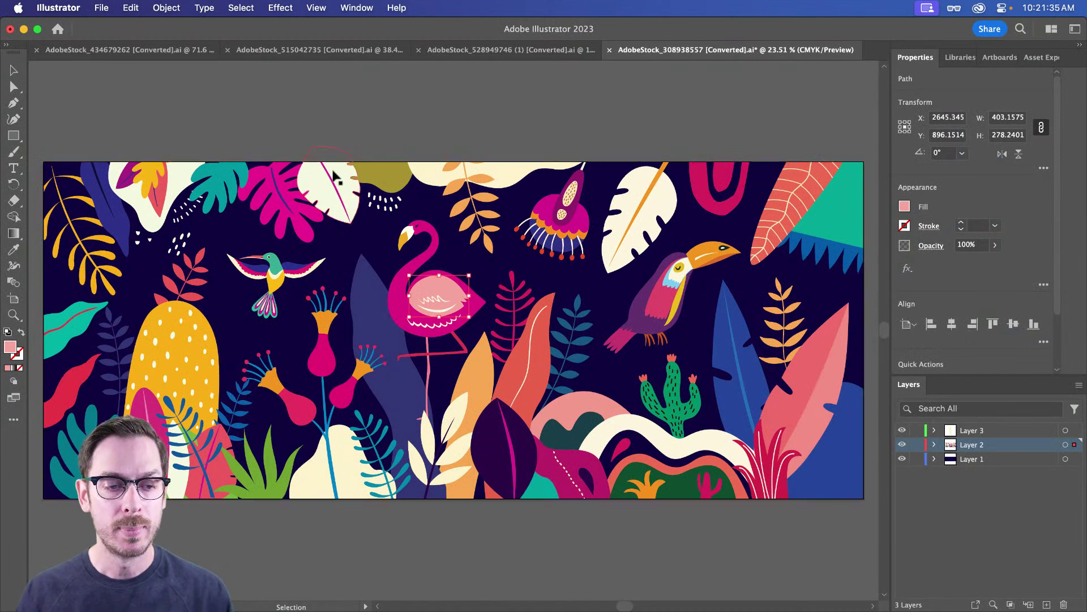
left_click(435, 131)
left_click(444, 222)
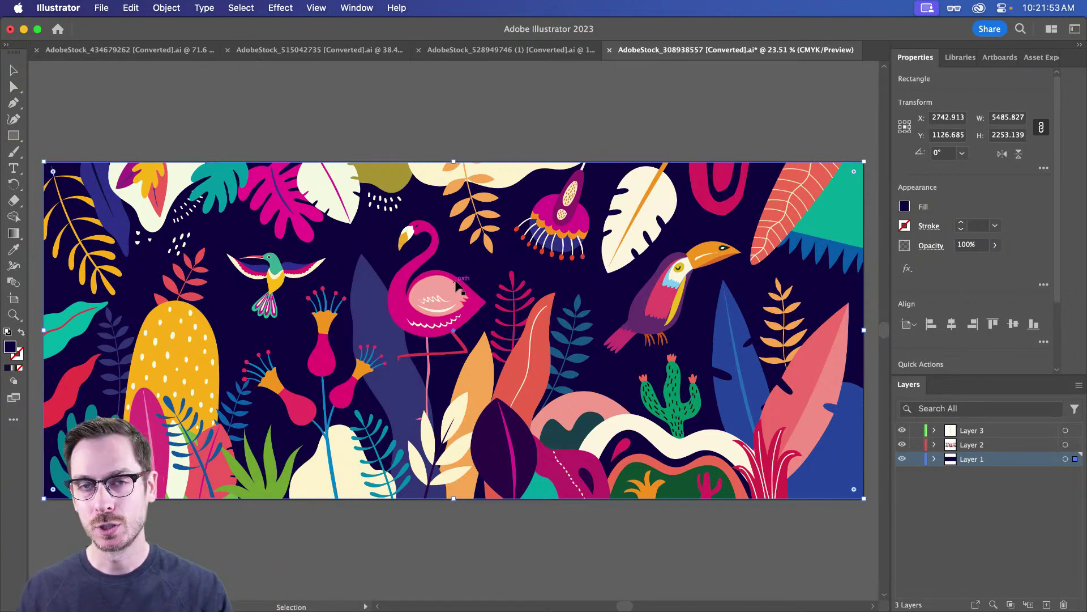
left_click(130, 8)
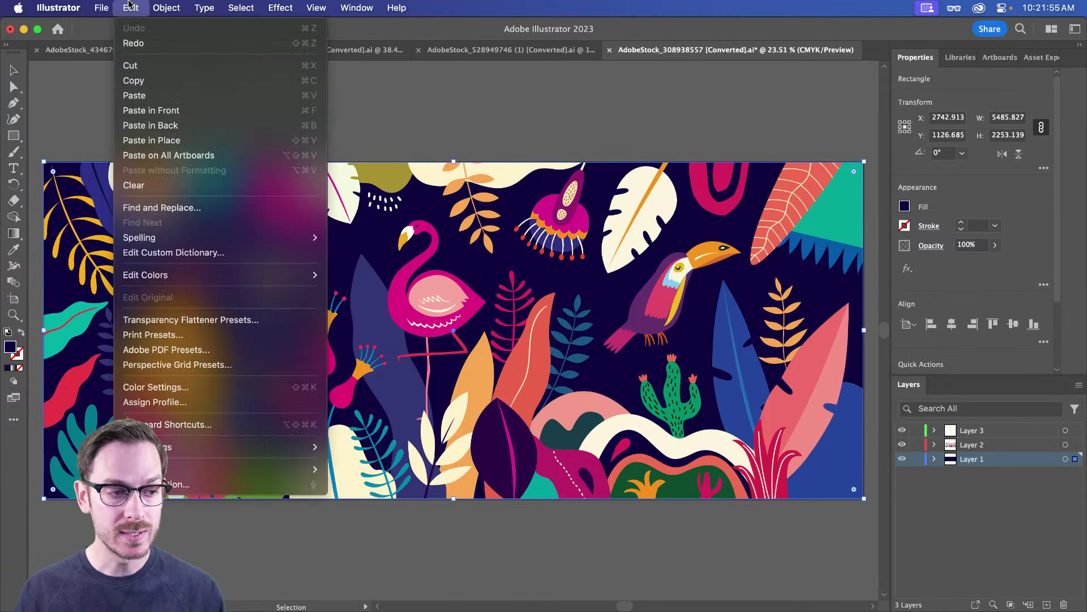
mouse_move(202, 276)
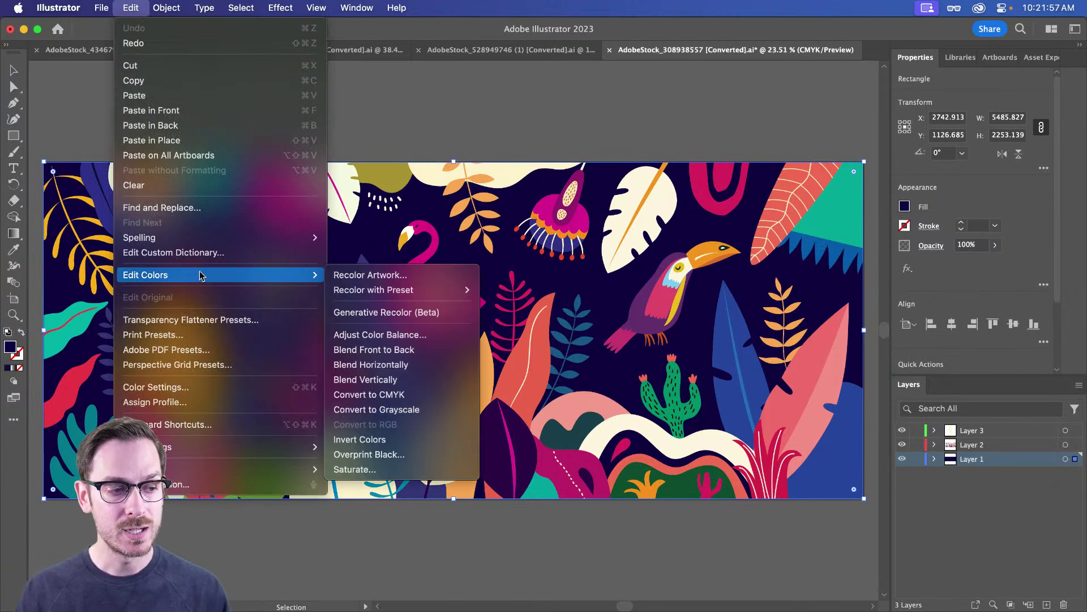
left_click(389, 275)
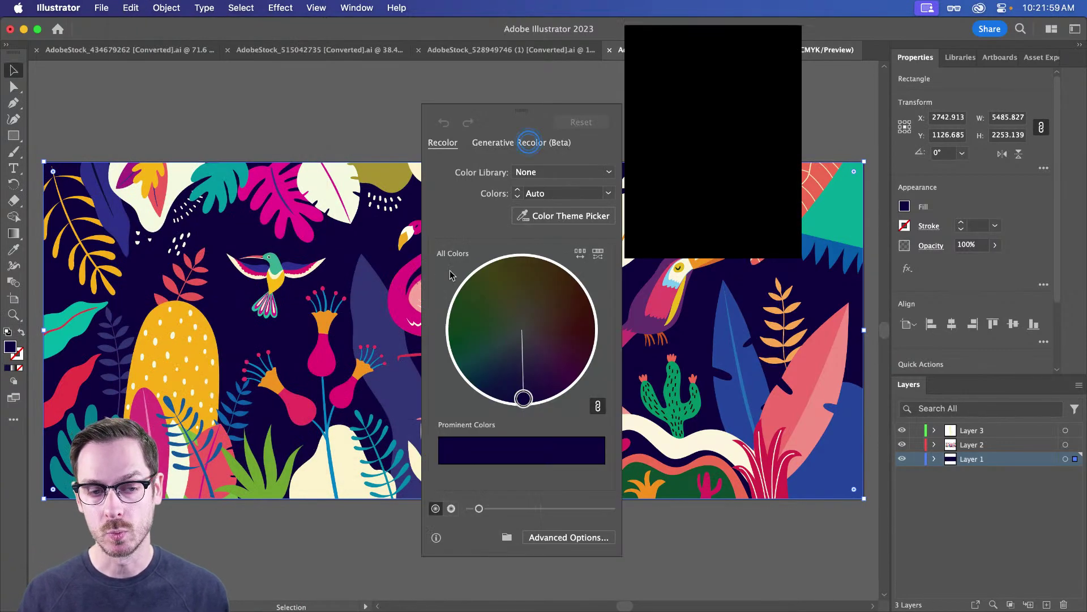
left_click_drag(524, 398, 543, 372)
left_click(714, 231)
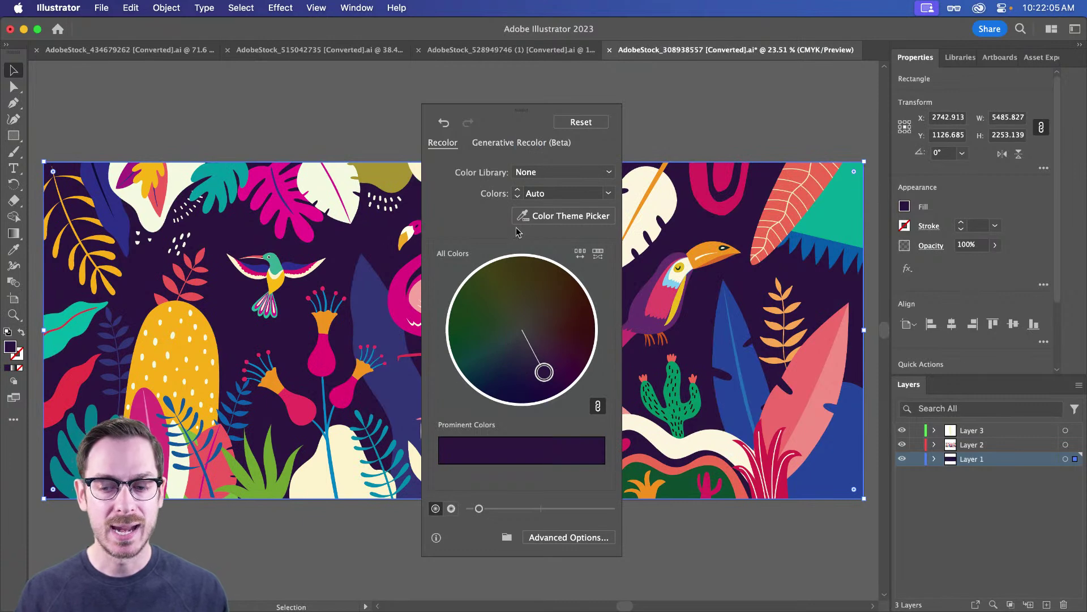
left_click(630, 117)
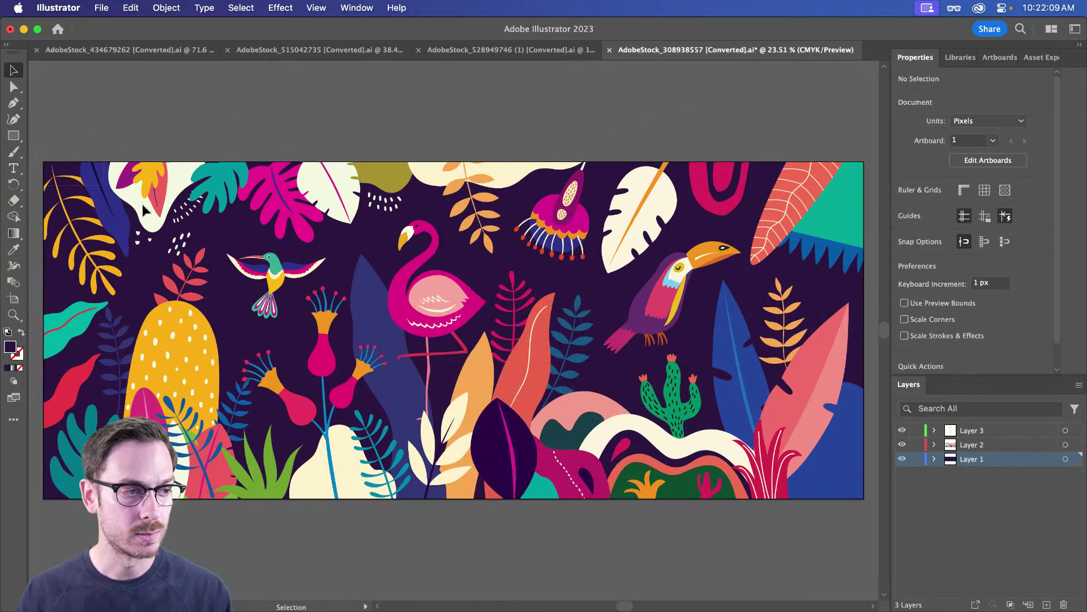
- Select the entire artwork, open Recolor Artwork for it, and shift all its linked colors around the color wheel
key("super+a")
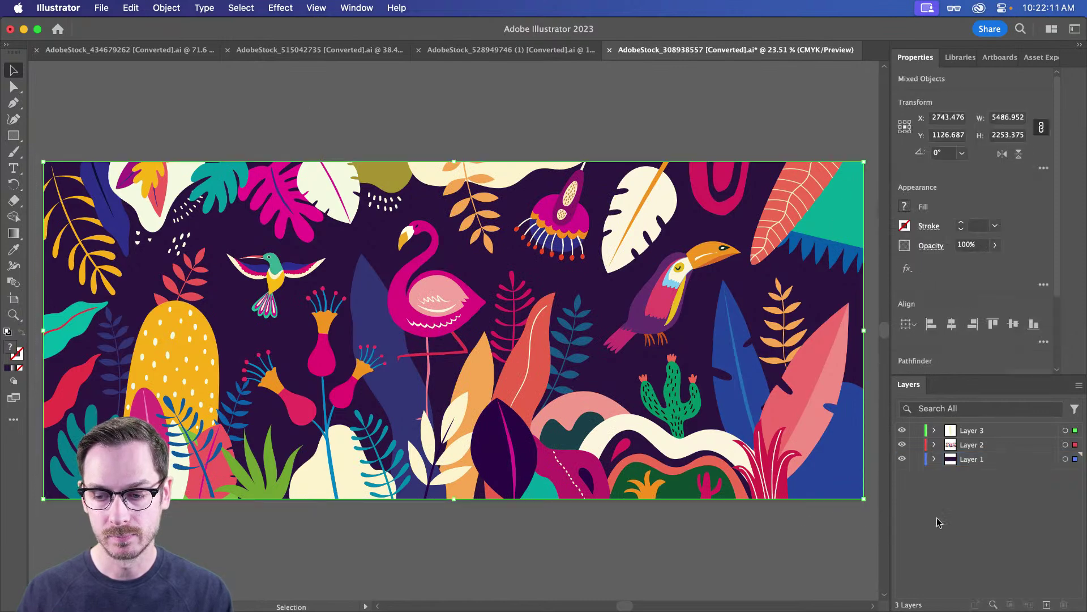
left_click(854, 515)
scroll(32, 142, "left", 3)
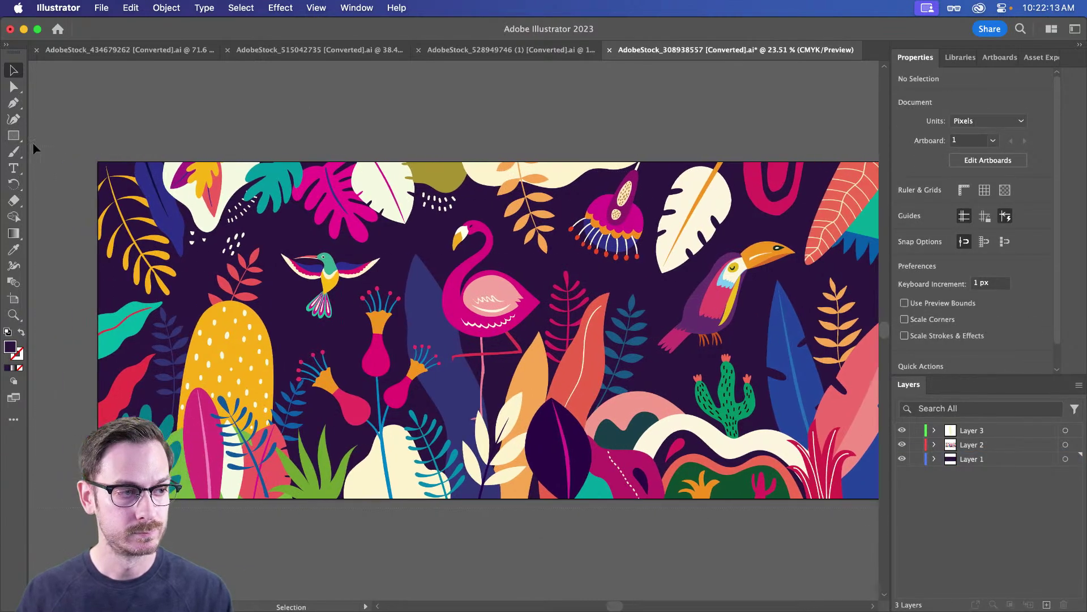
key("super+a")
scroll(438, 221, "right", 3)
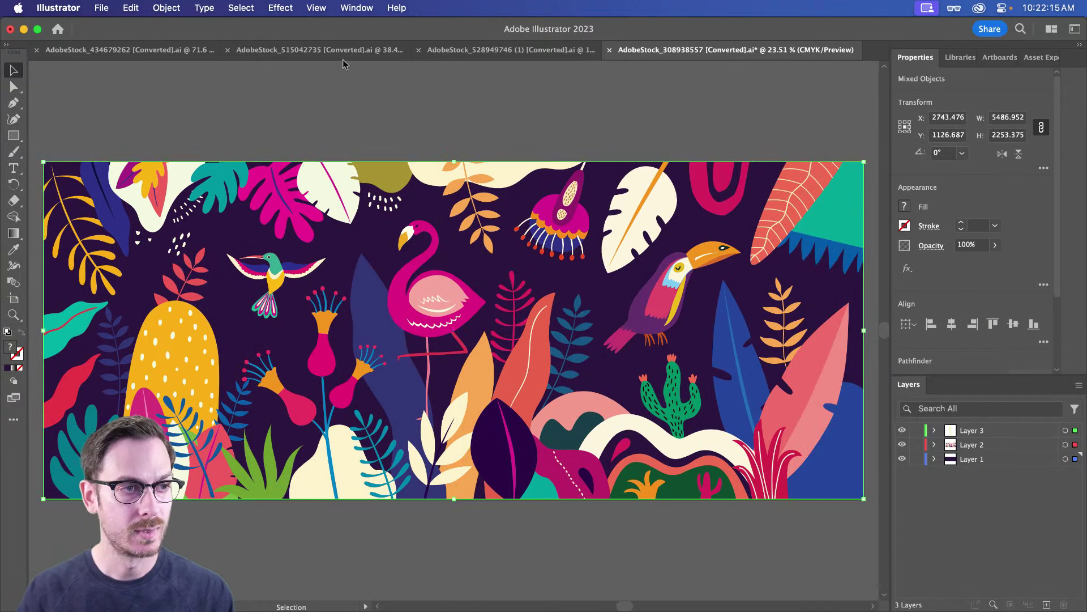
left_click(131, 7)
mouse_move(188, 277)
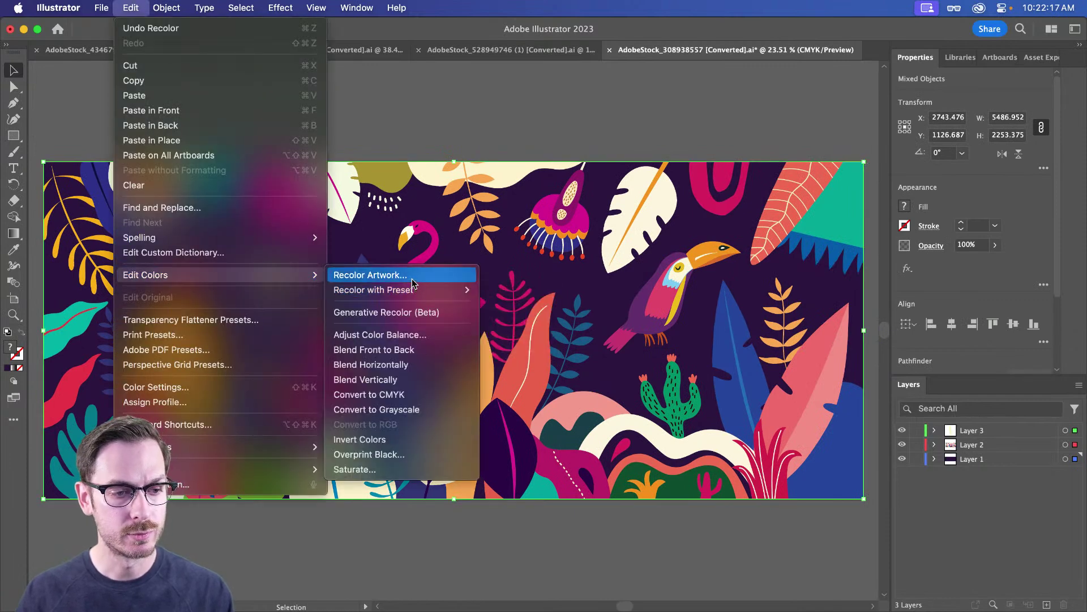
left_click(391, 274)
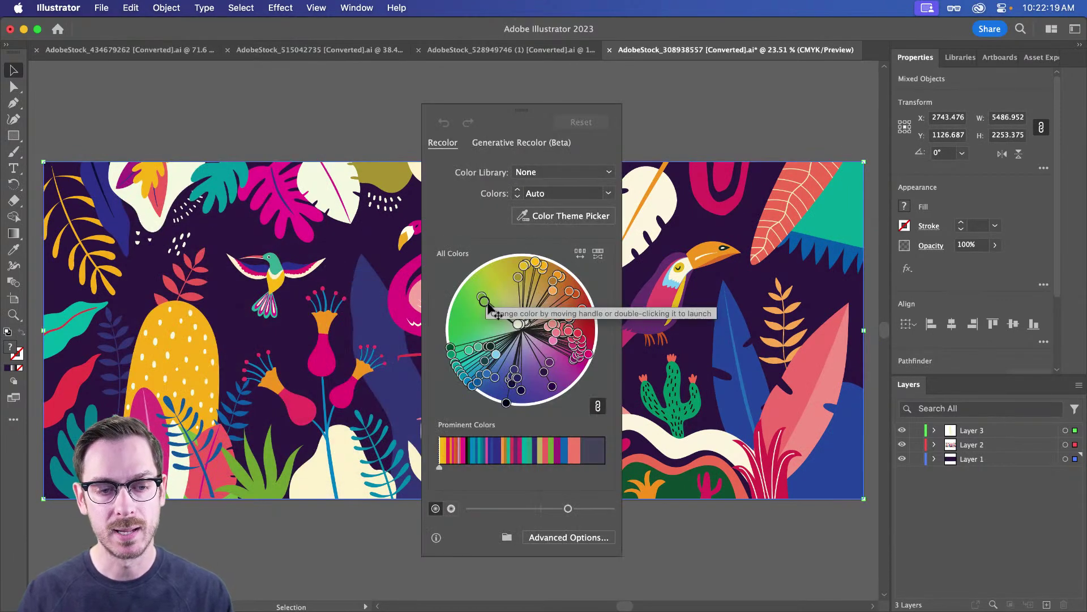
left_click_drag(484, 300, 466, 321)
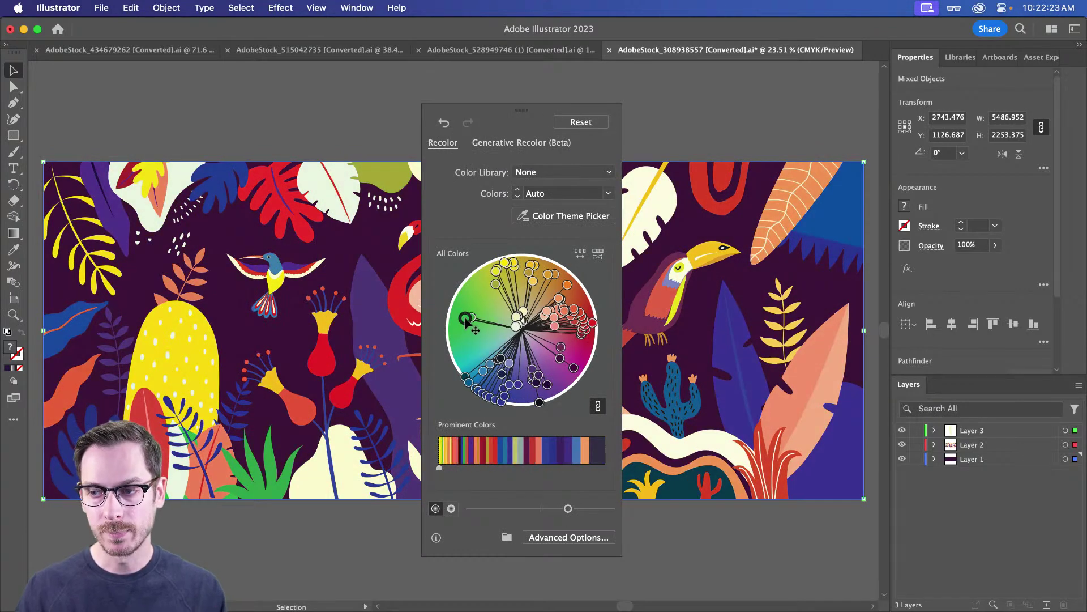
- Generate recolor variations with the Trippy disco lights sample prompt, compare them on the artwork, and apply the fourth one
left_click(517, 143)
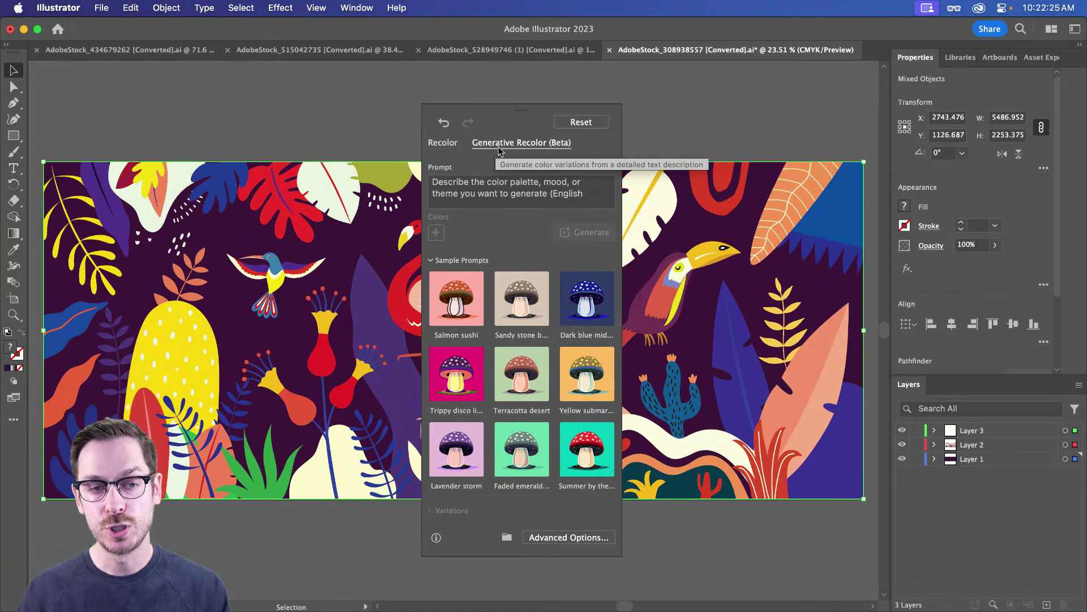
left_click(502, 185)
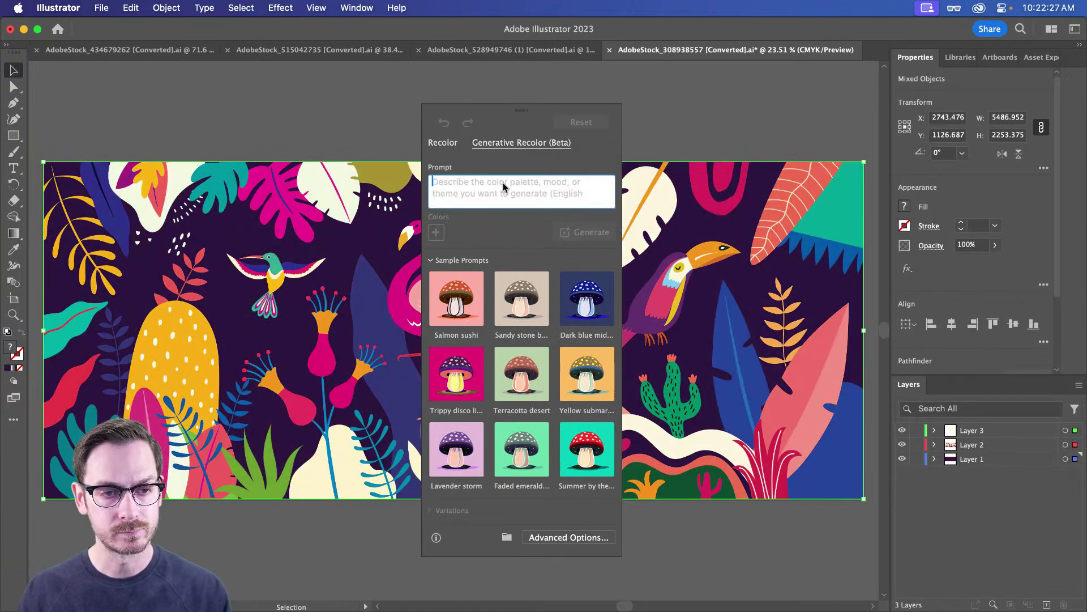
left_click(458, 379)
left_click(550, 348)
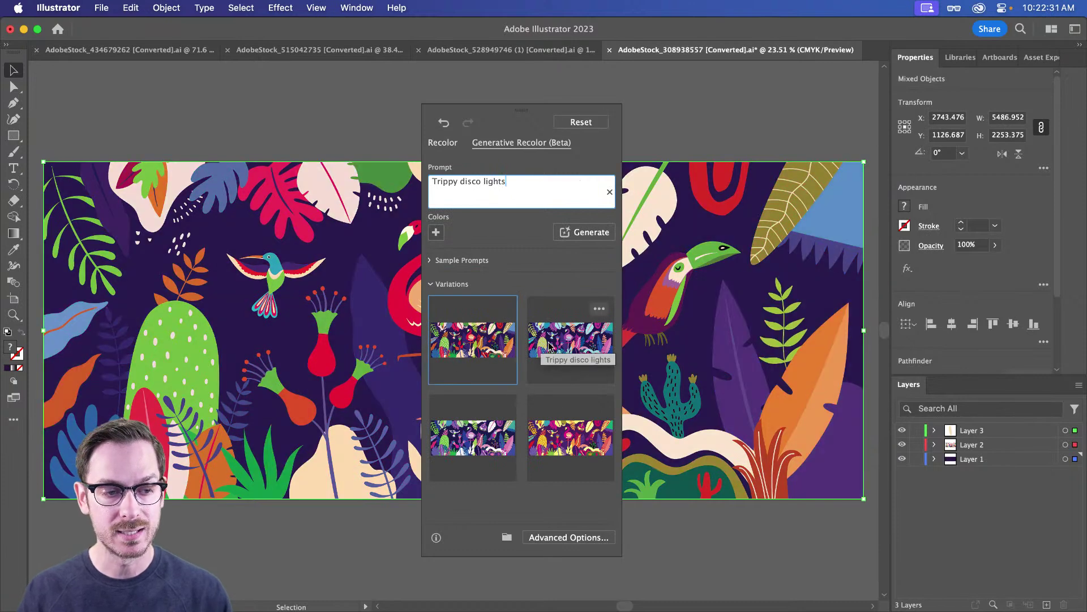
left_click(563, 431)
left_click(476, 438)
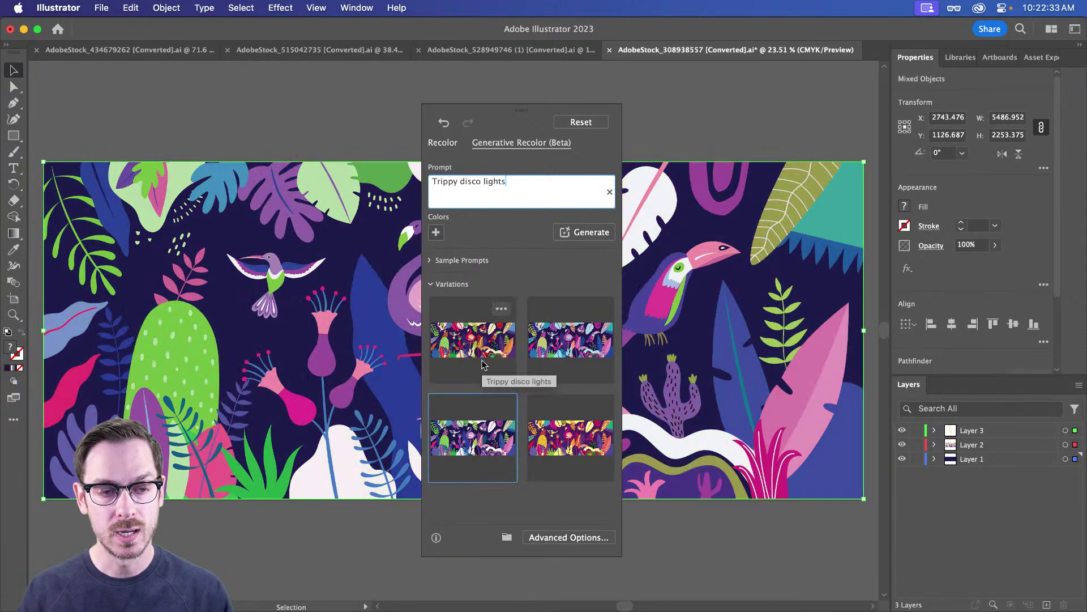
left_click(571, 429)
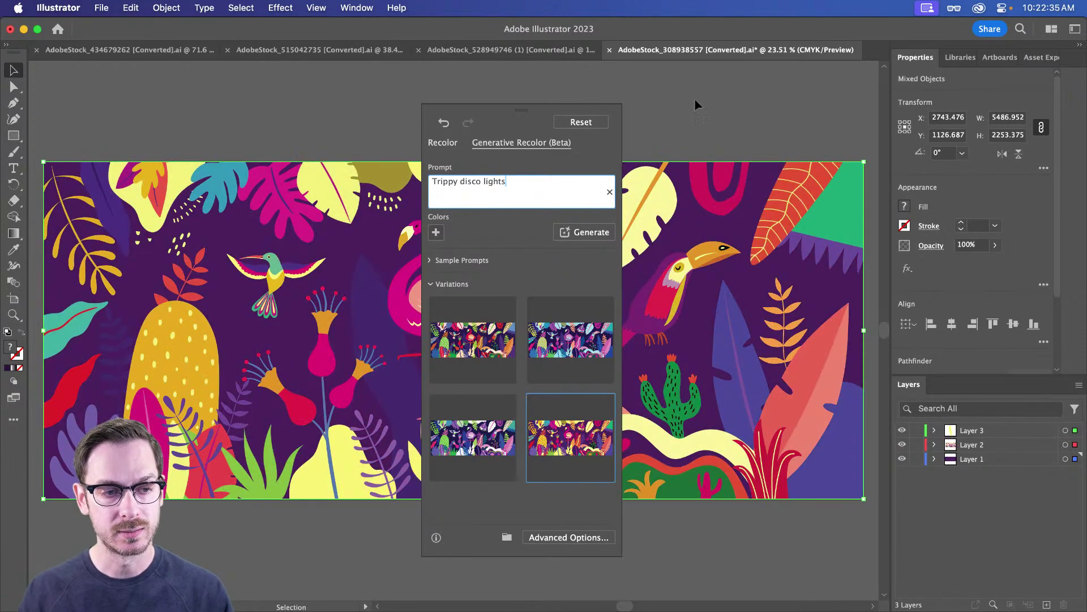
left_click_drag(531, 120, 693, 106)
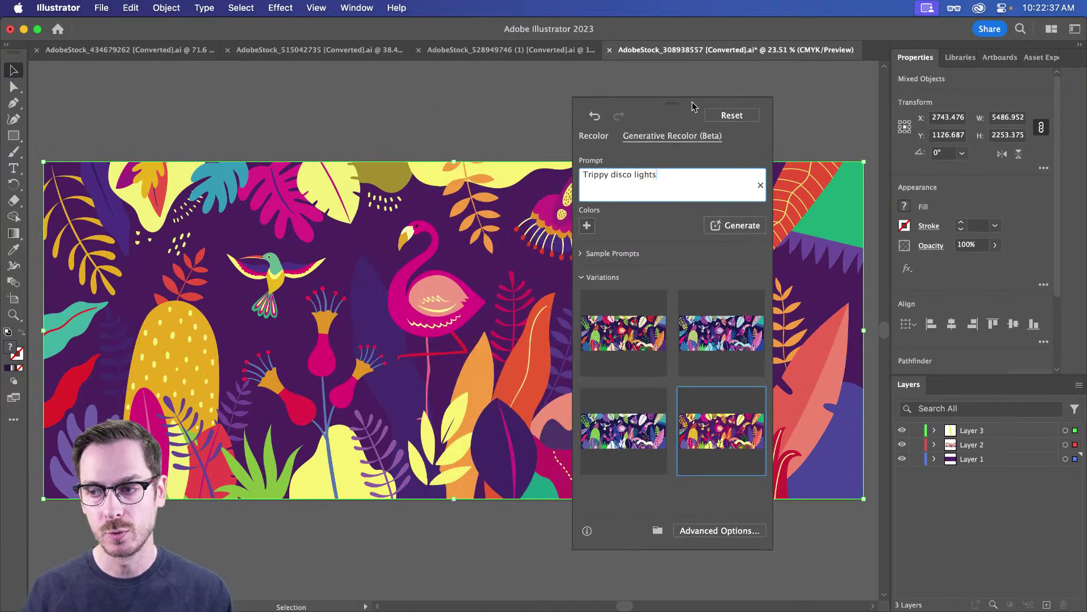
- Replace the Generative Recolor prompt with "Cyberpunk" and generate new color variations
left_click_drag(674, 176, 569, 161)
type("Pa")
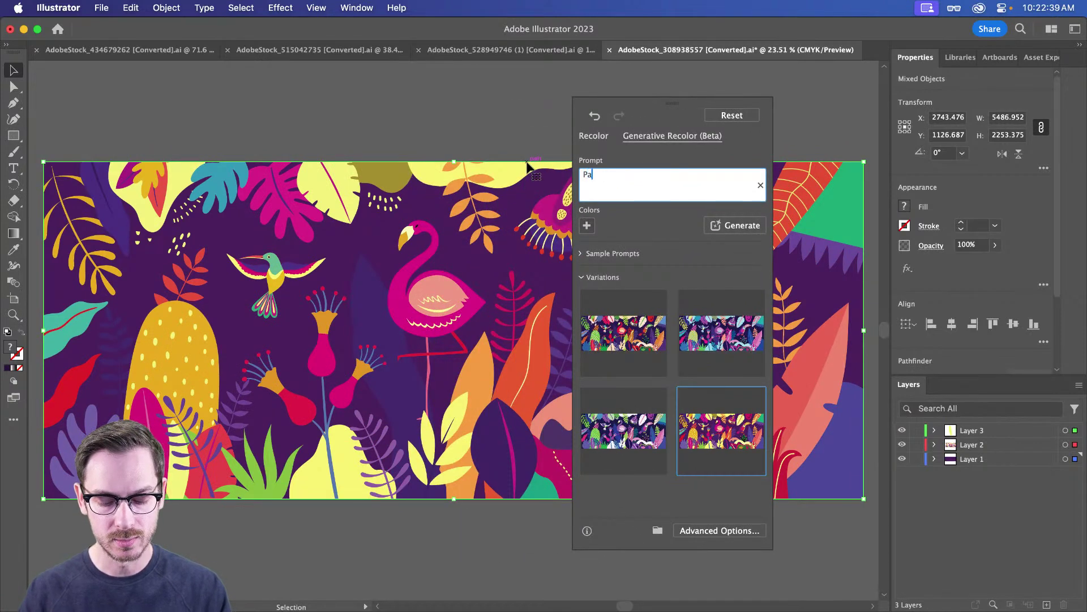
type("ste")
key("super+a")
type("Cy")
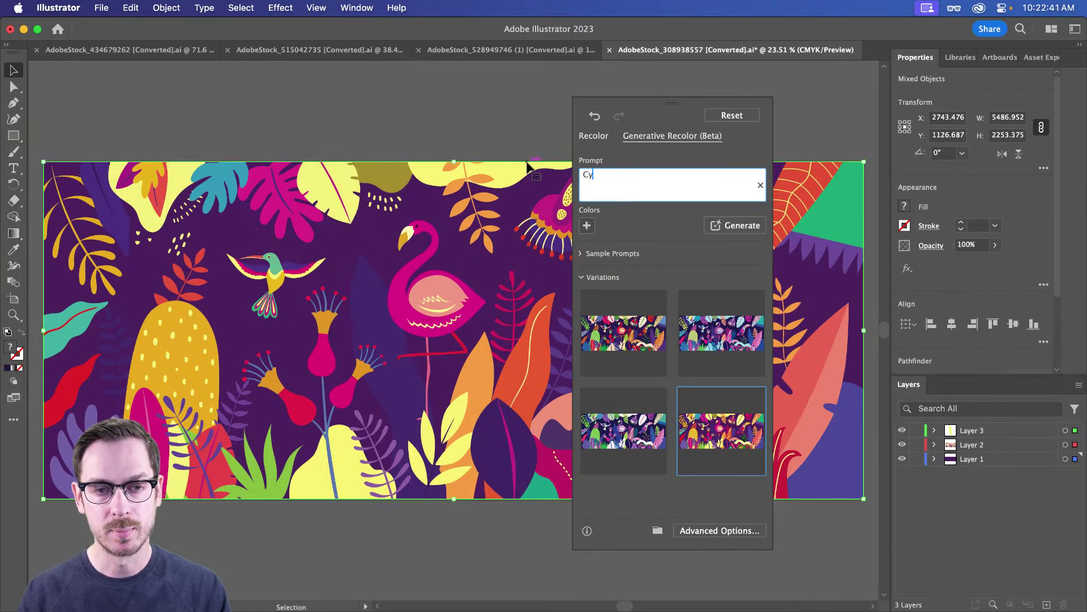
type("berpunk")
key("Return")
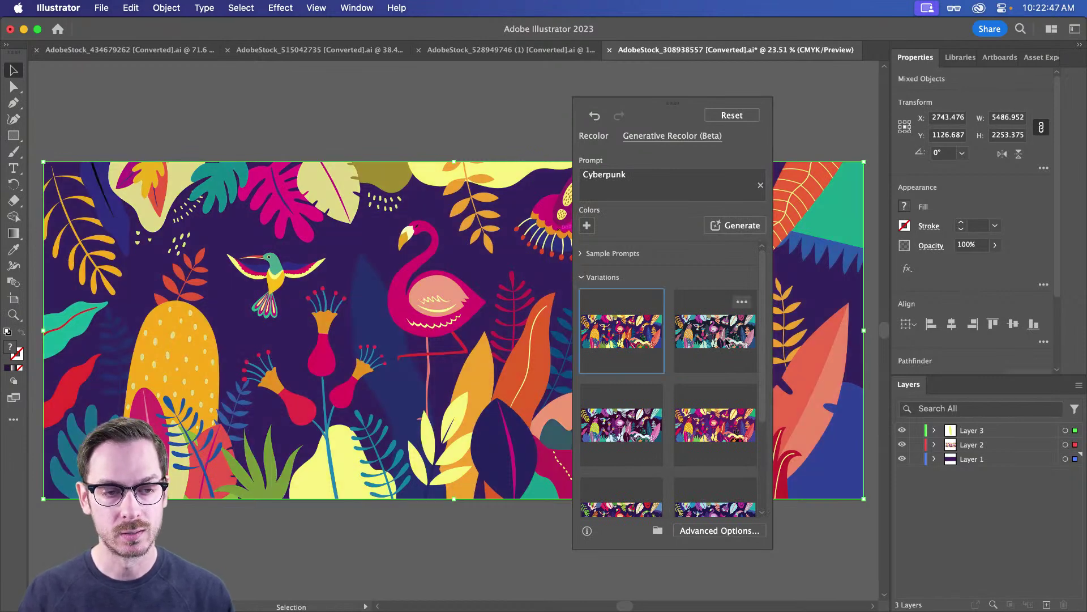
- Compare the Cyberpunk variations on the artwork, apply the fourth one, and close the recolor dialog
left_click(643, 422)
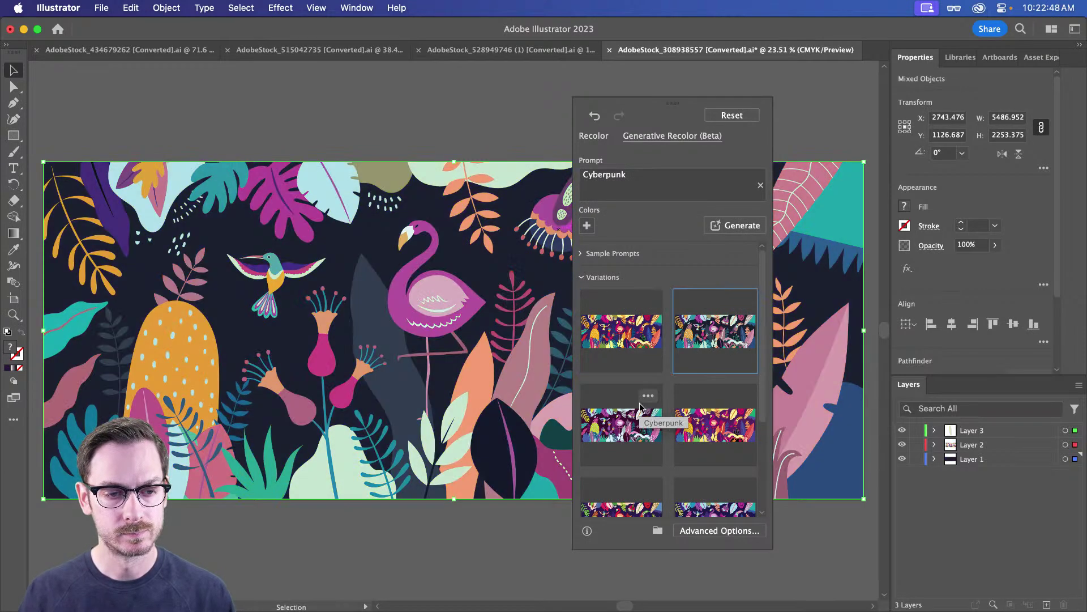
left_click(703, 425)
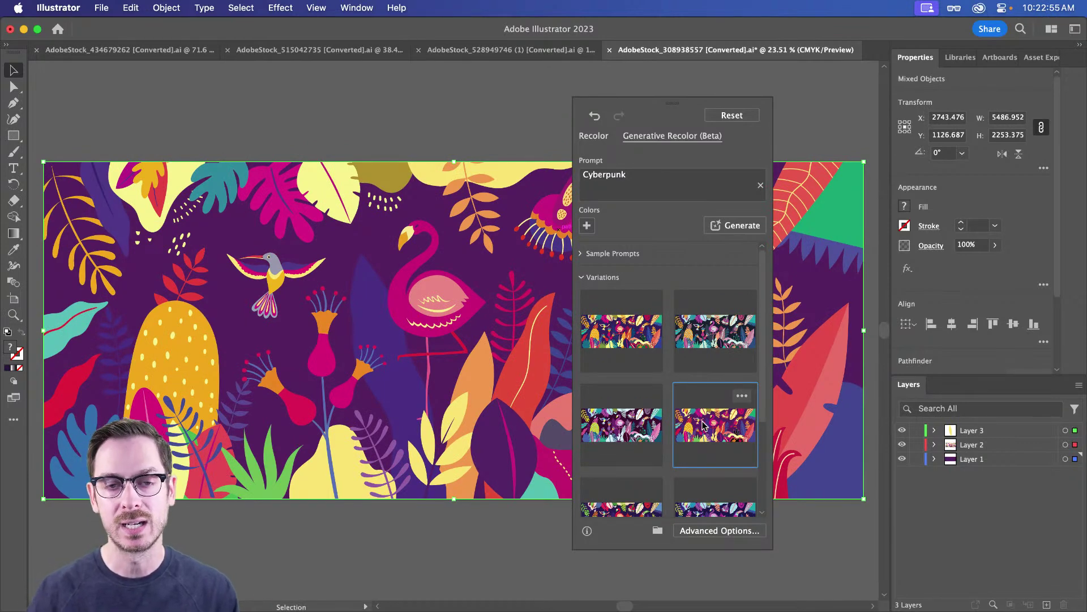
left_click_drag(676, 104, 712, 101)
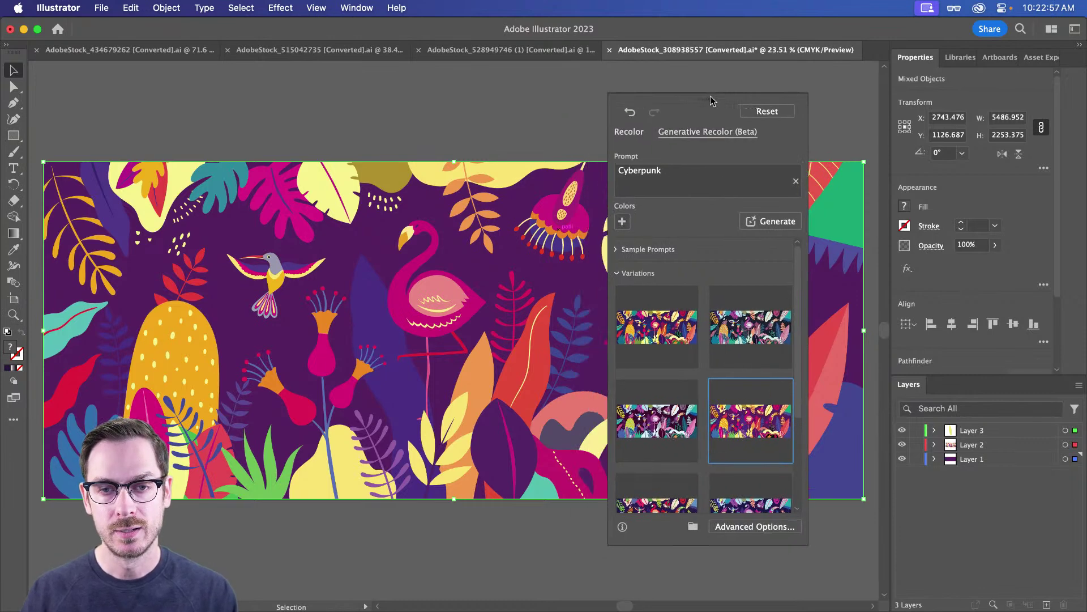
left_click(776, 86)
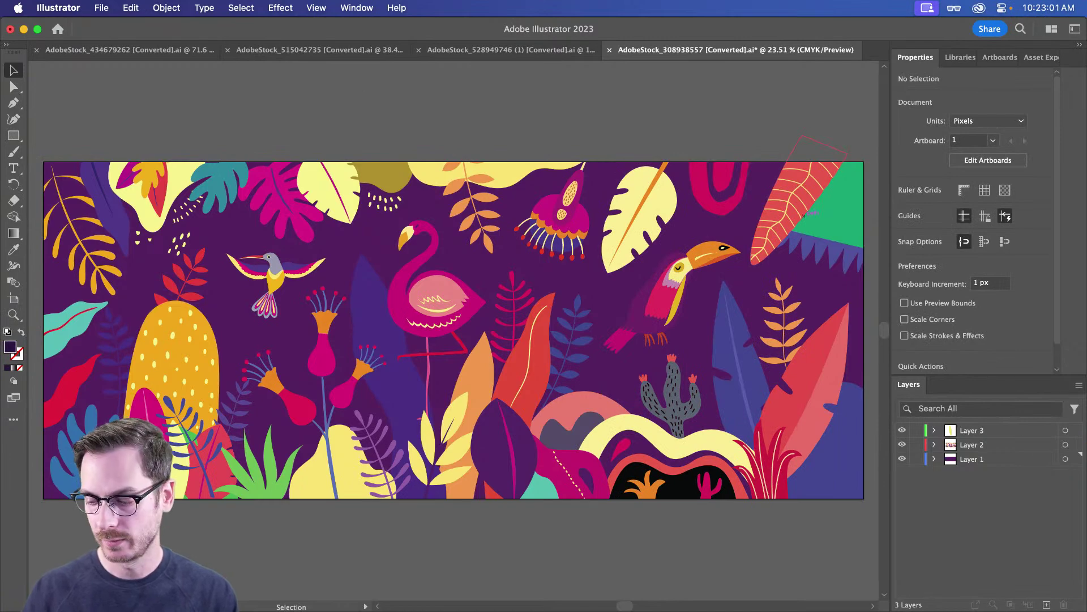
- Switch to Adobe Express in the browser and look through the Text to image and Text effects sections on its home page
key("super+Tab")
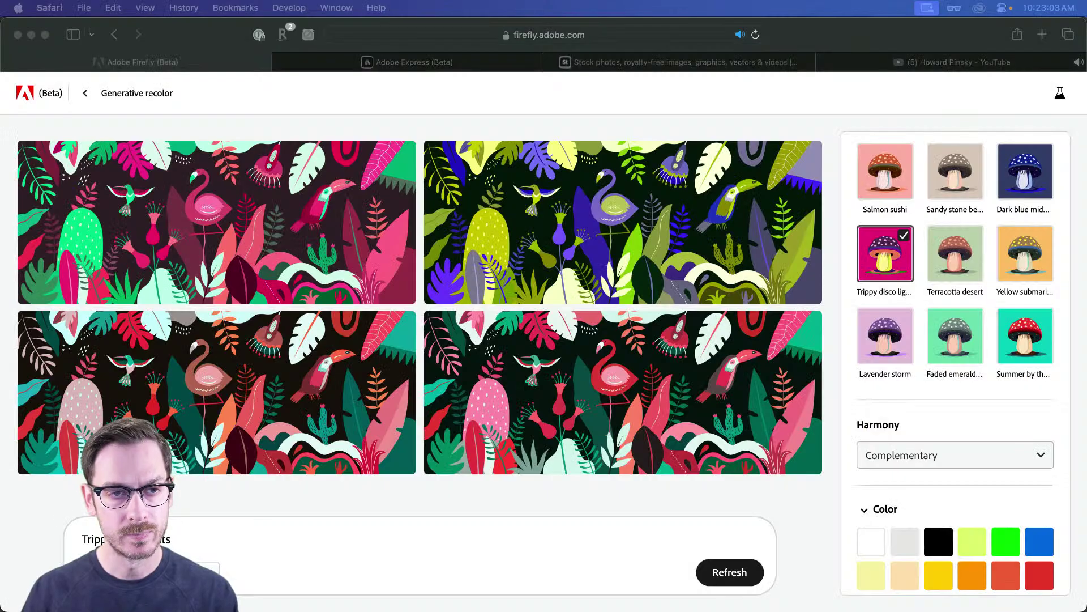
left_click(435, 64)
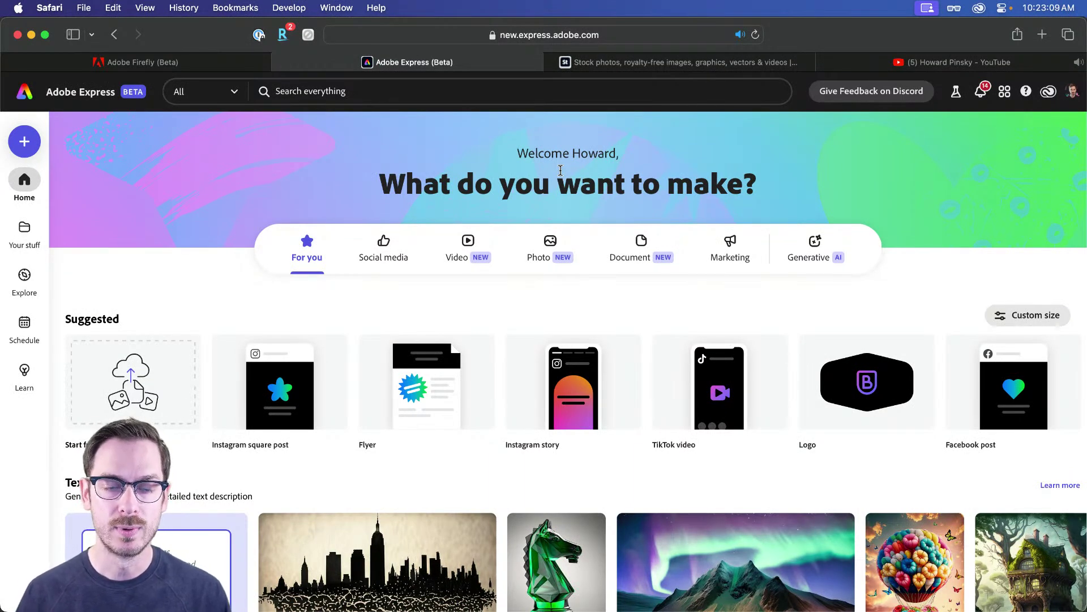
scroll(522, 153, "down", 5)
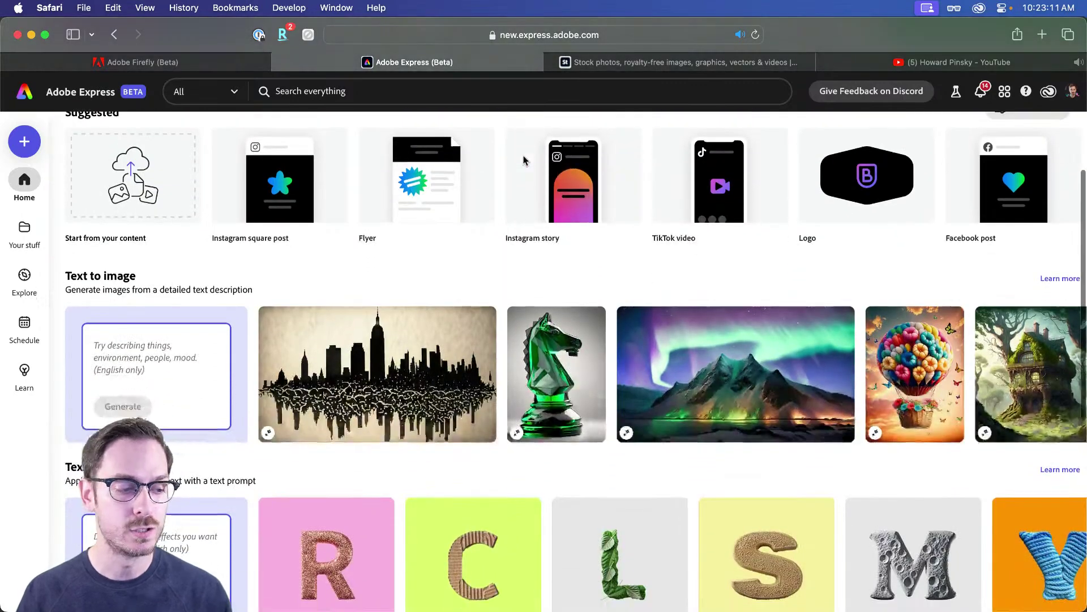
scroll(186, 357, "down", 1)
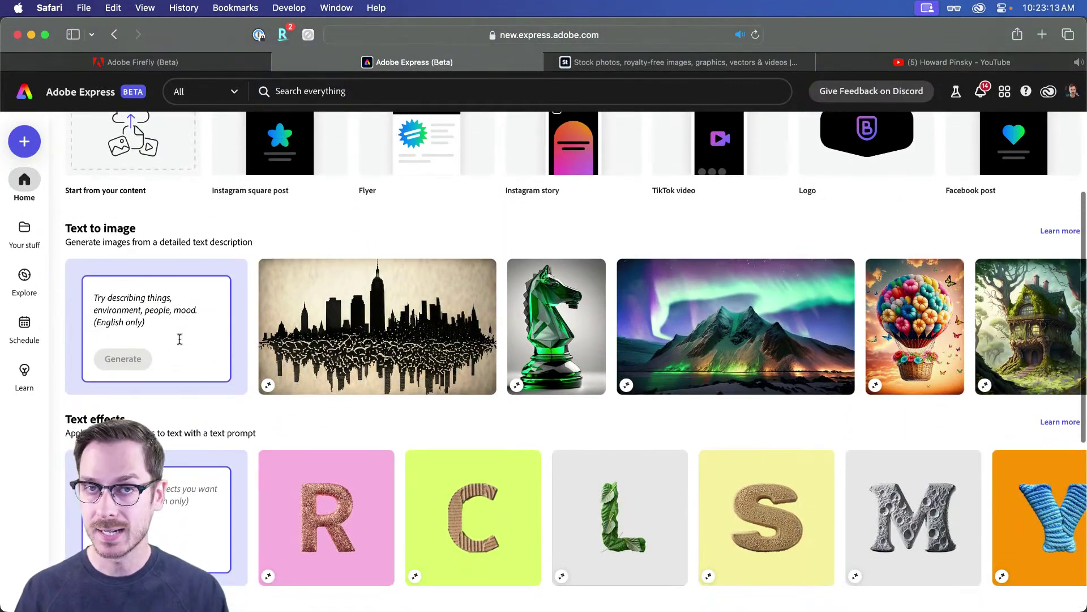
scroll(179, 339, "down", 3)
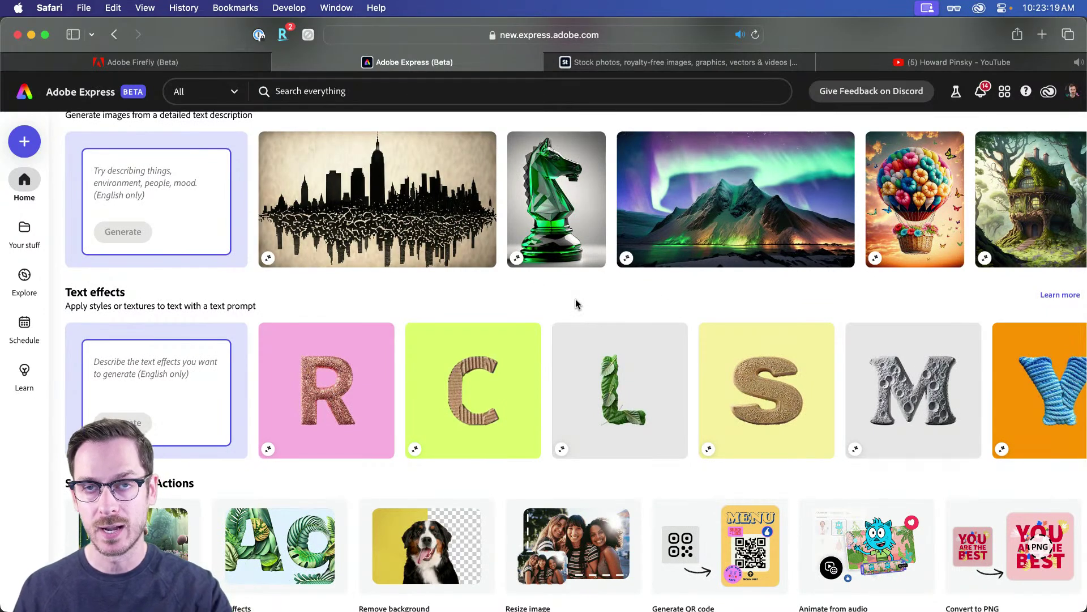
scroll(576, 304, "up", 3)
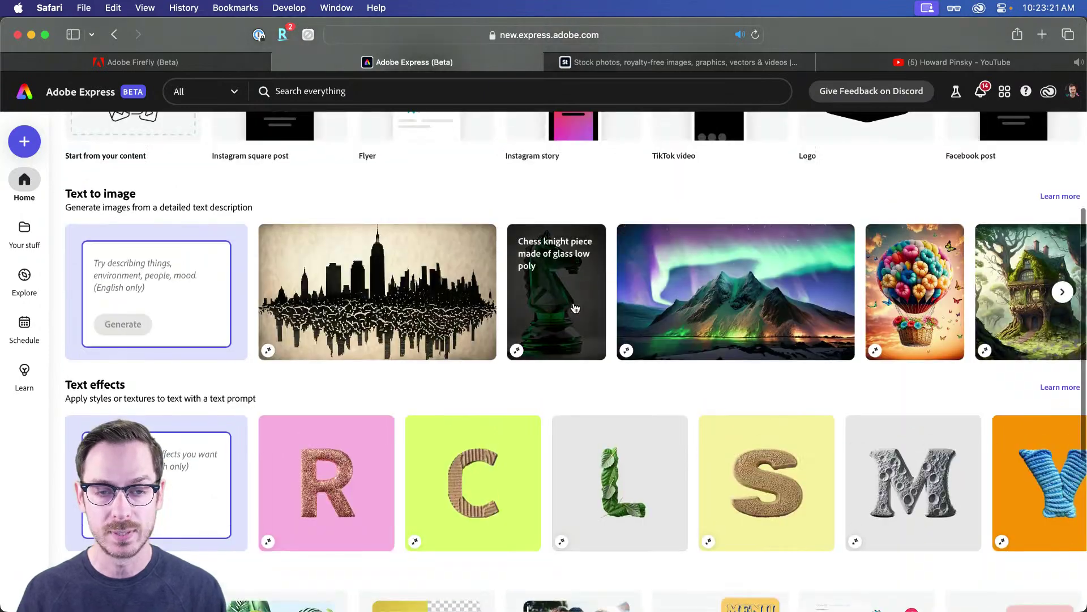
scroll(687, 298, "right", 5)
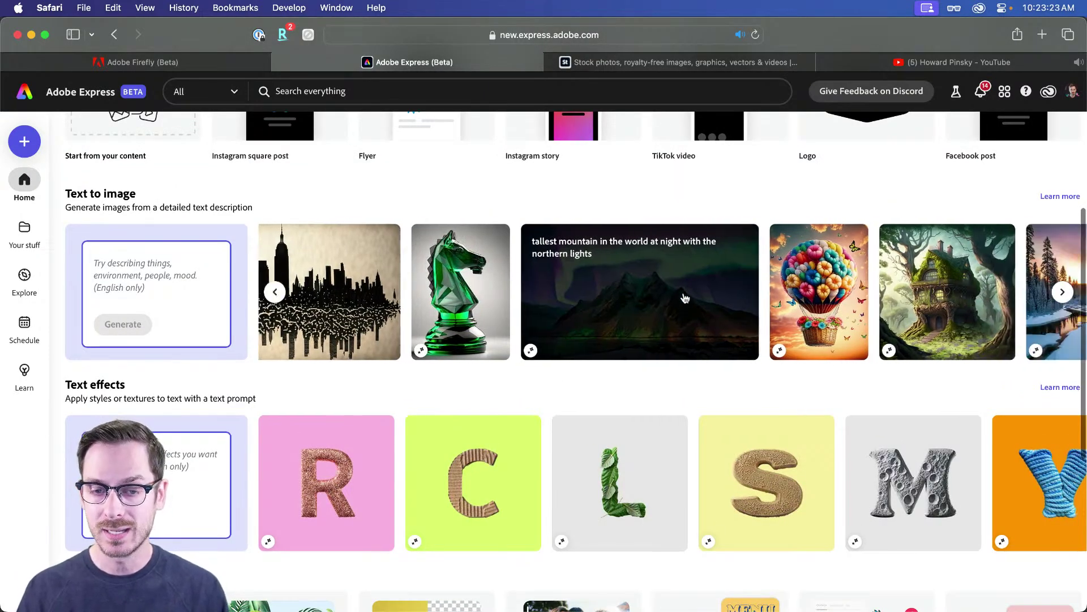
scroll(685, 298, "right", 5)
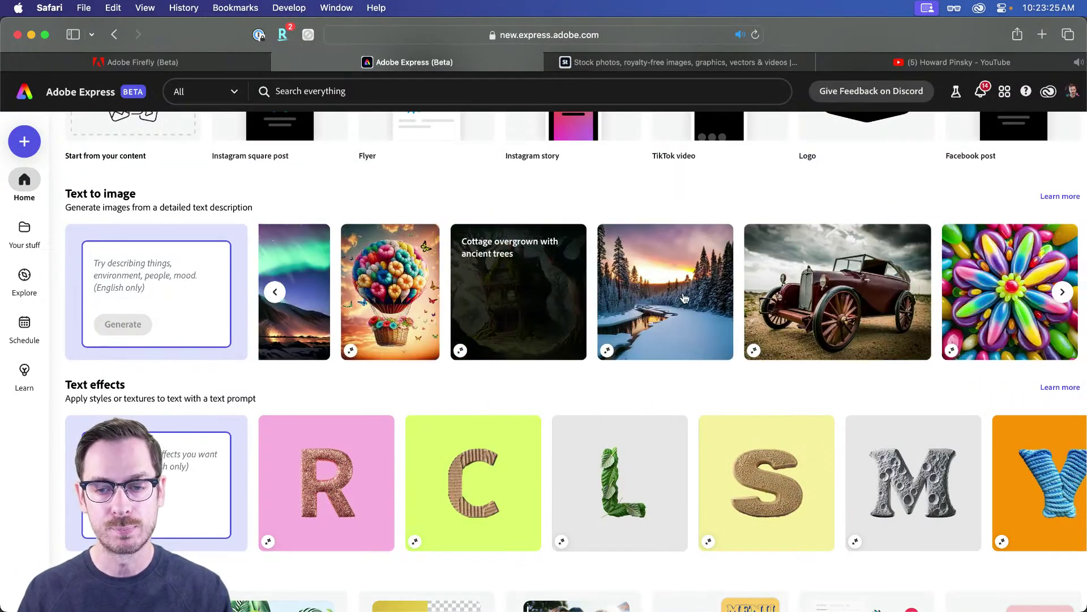
- Browse the Instagram square post templates from the home page and open the yellow Street Style Radar template
scroll(453, 292, "left", 6)
left_click(151, 281)
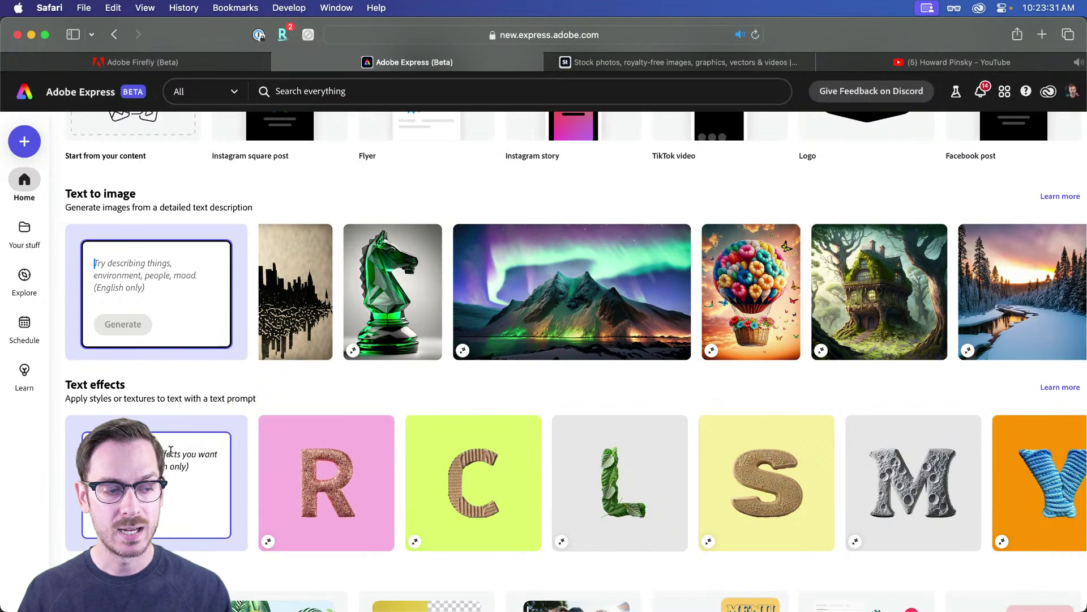
mouse_move(436, 316)
scroll(345, 209, "up", 5)
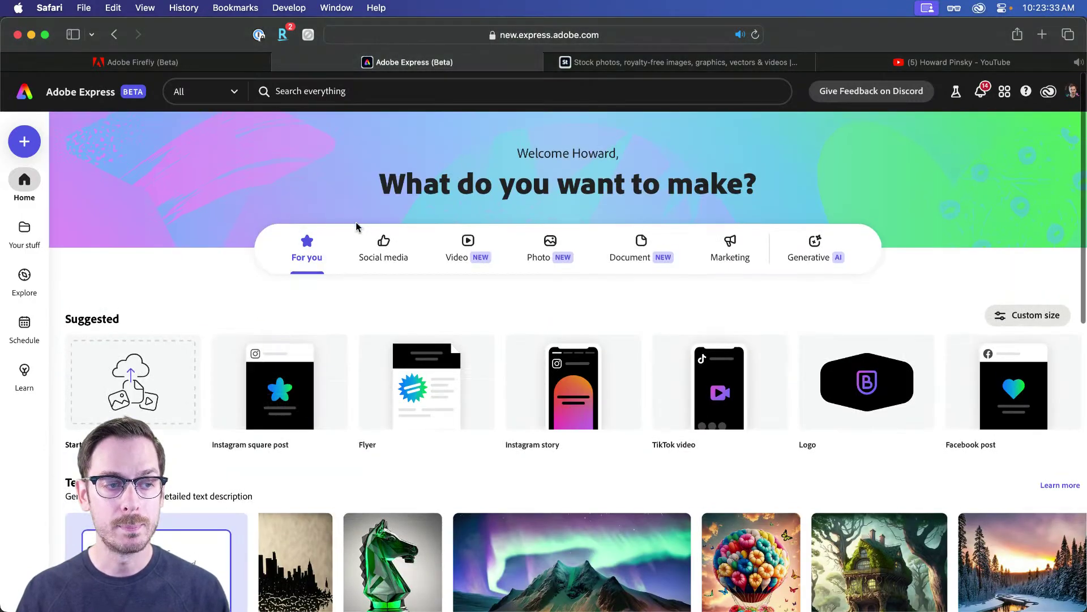
scroll(430, 314, "down", 3)
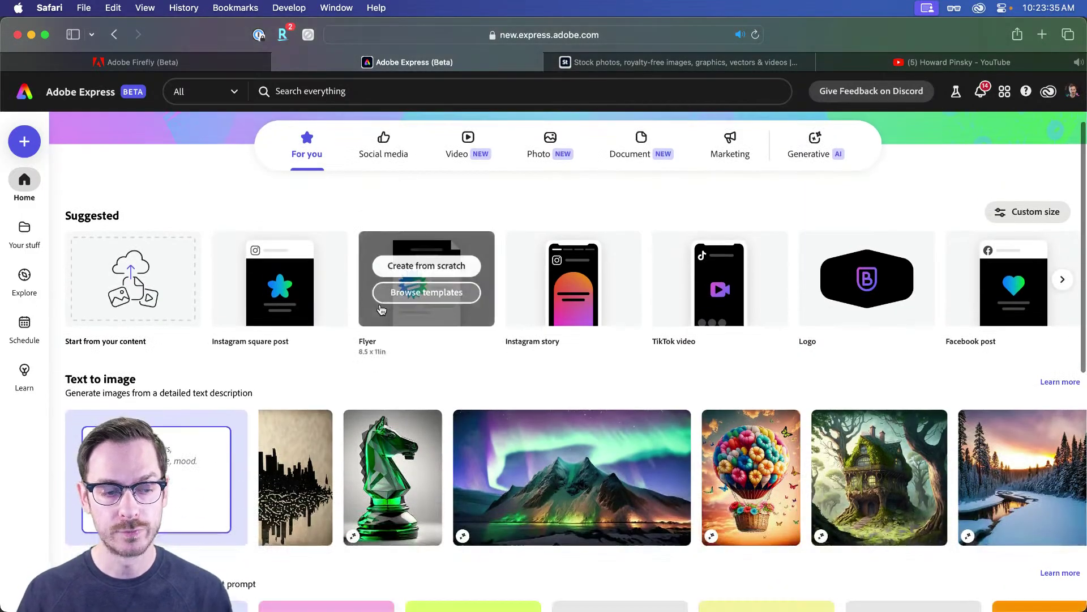
mouse_move(286, 322)
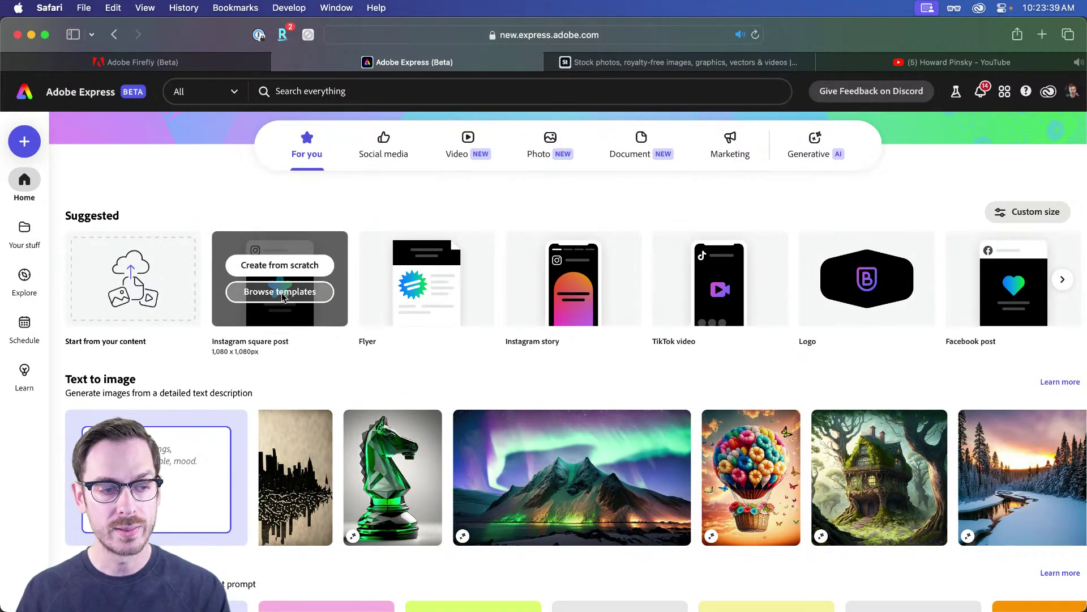
left_click(282, 293)
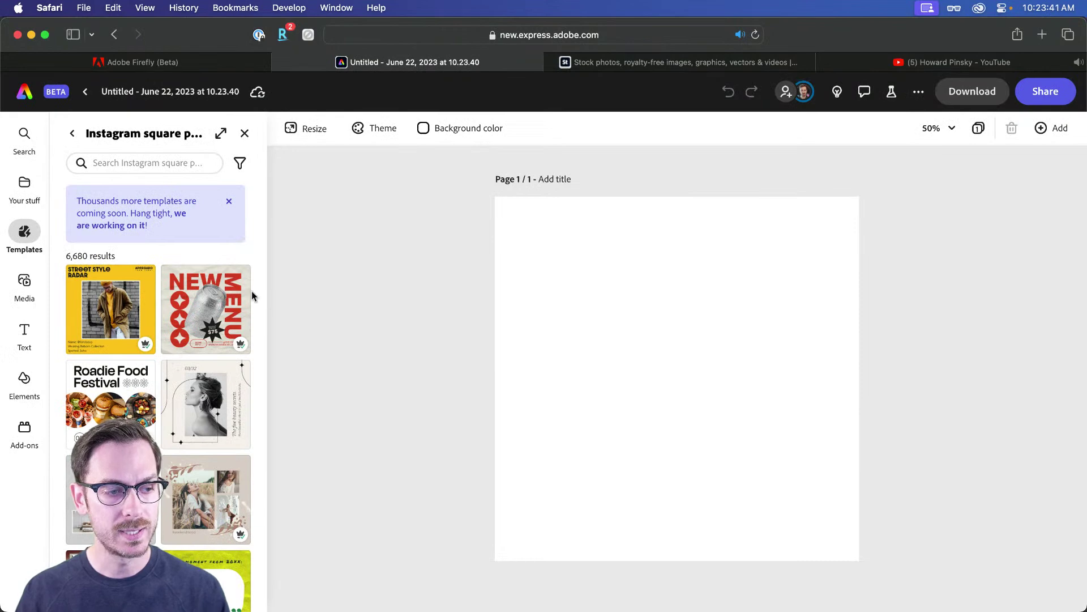
scroll(144, 362, "down", 1)
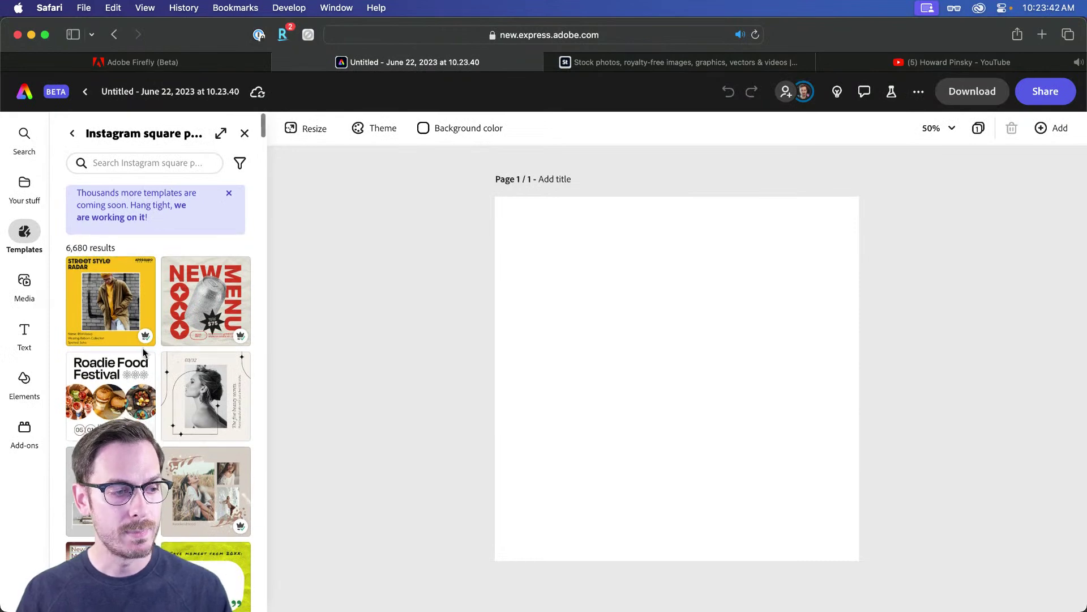
left_click(110, 315)
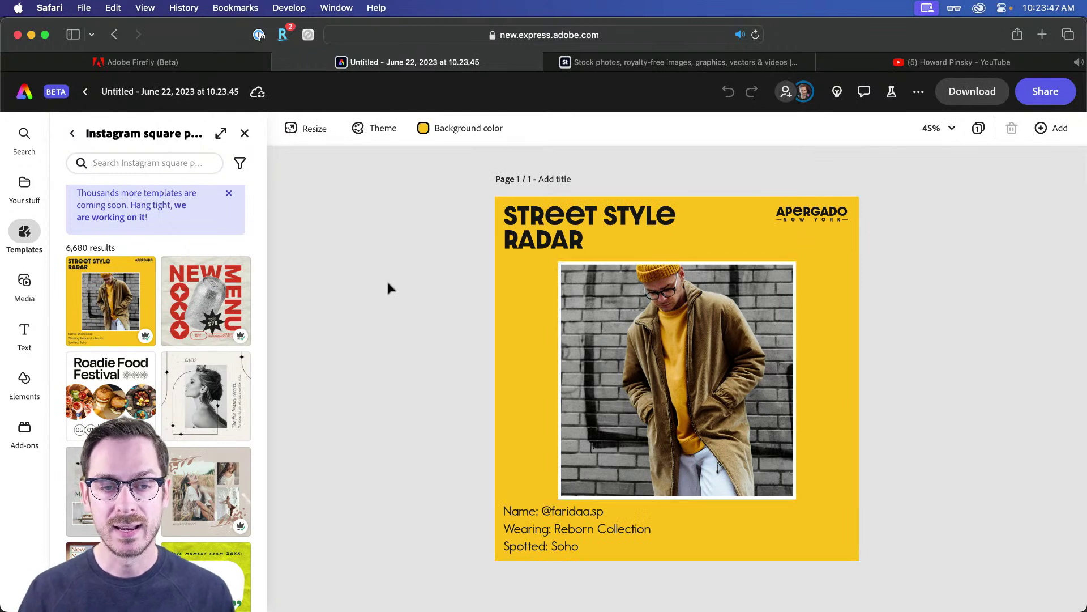
- Change the heading text to "FANCY STYLE CLOTHES" by replacing its first and last words
double_click(564, 218)
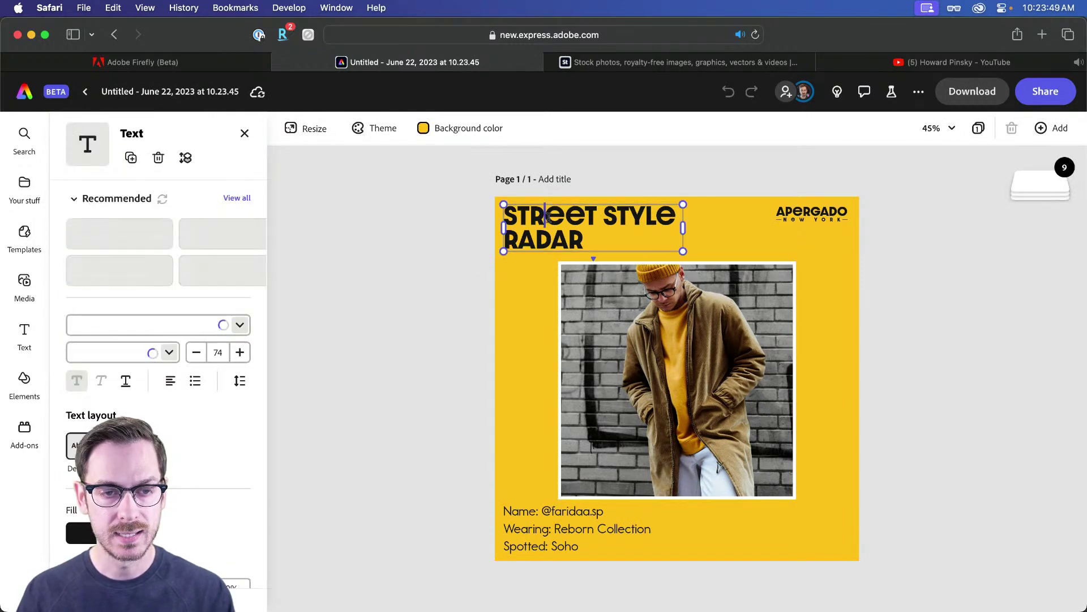
left_click_drag(596, 214, 475, 212)
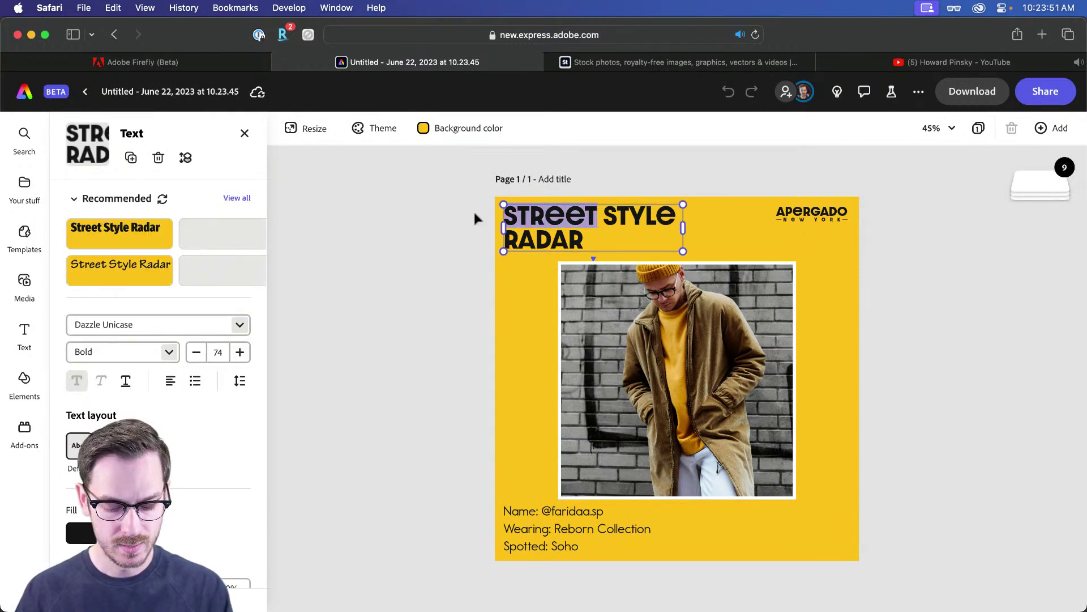
type("FANCY")
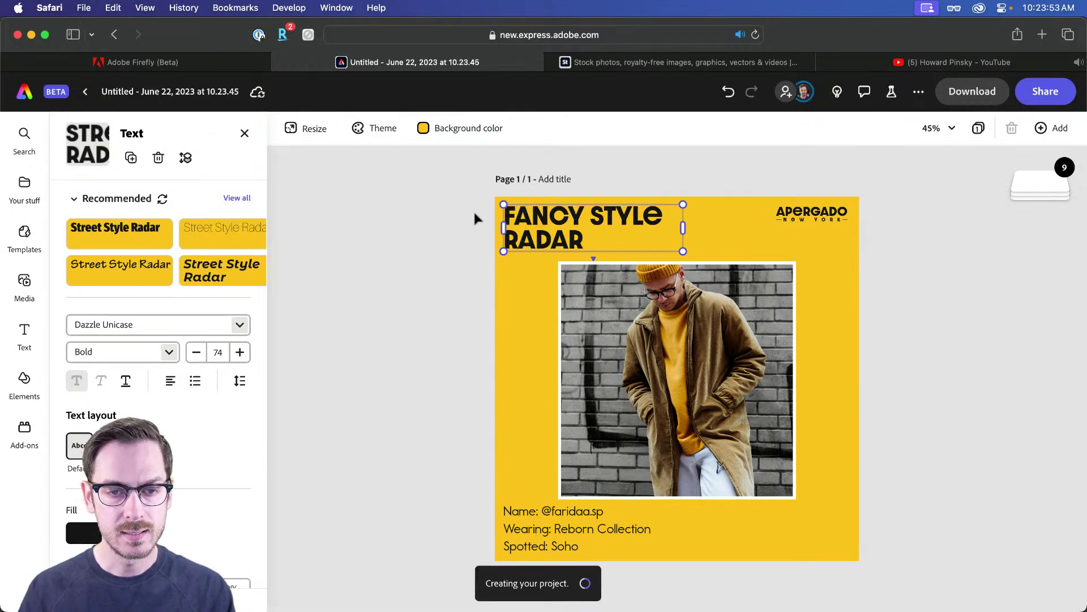
left_click(544, 239)
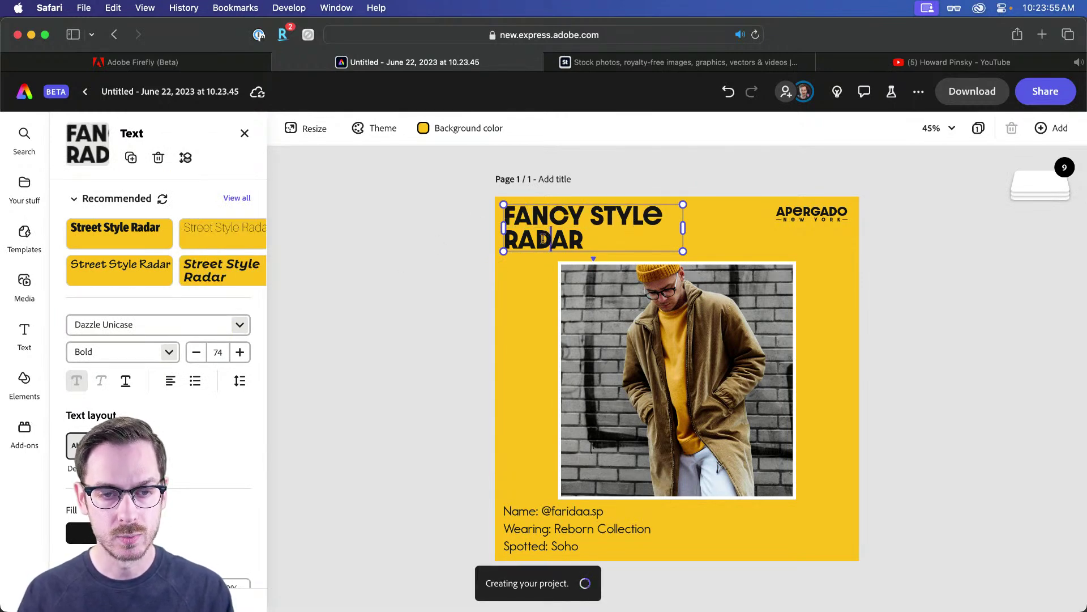
double_click(544, 239)
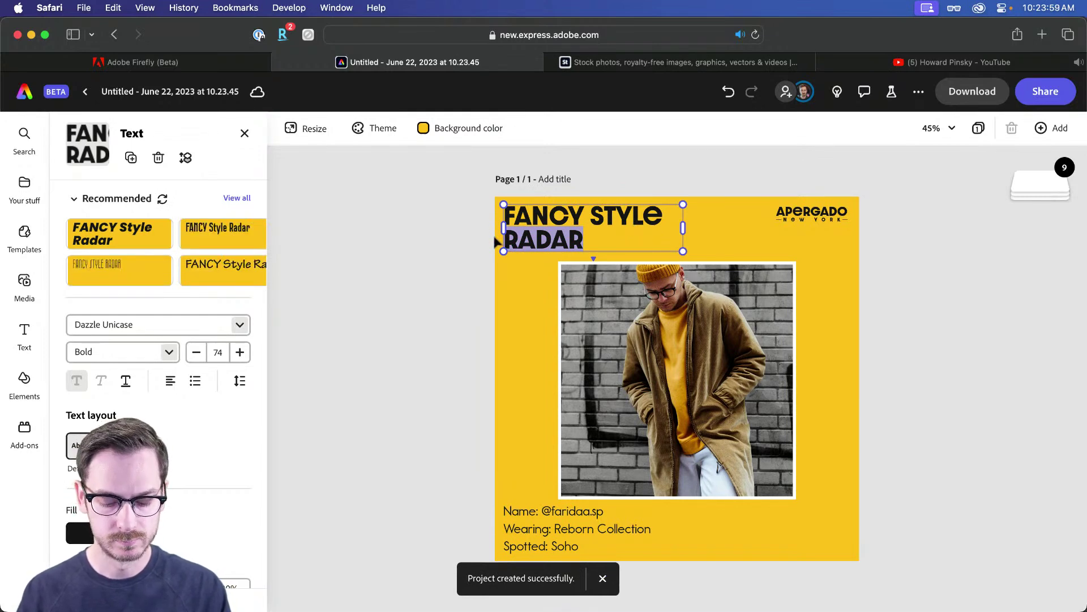
type("CLOTHES")
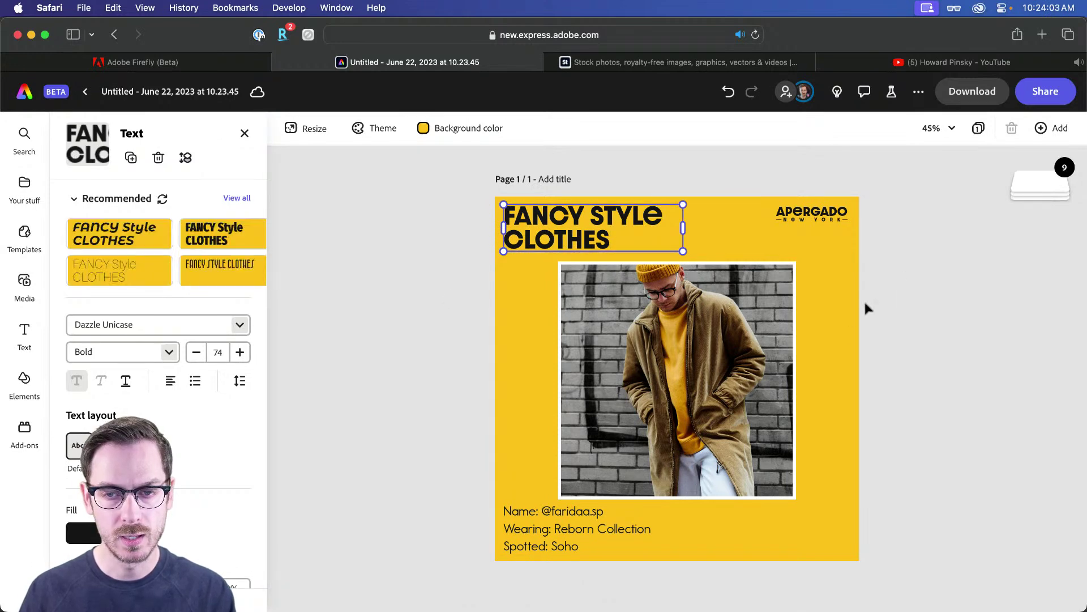
- Expand the page's layer stack and select the gray brick wall background image
left_click(668, 352)
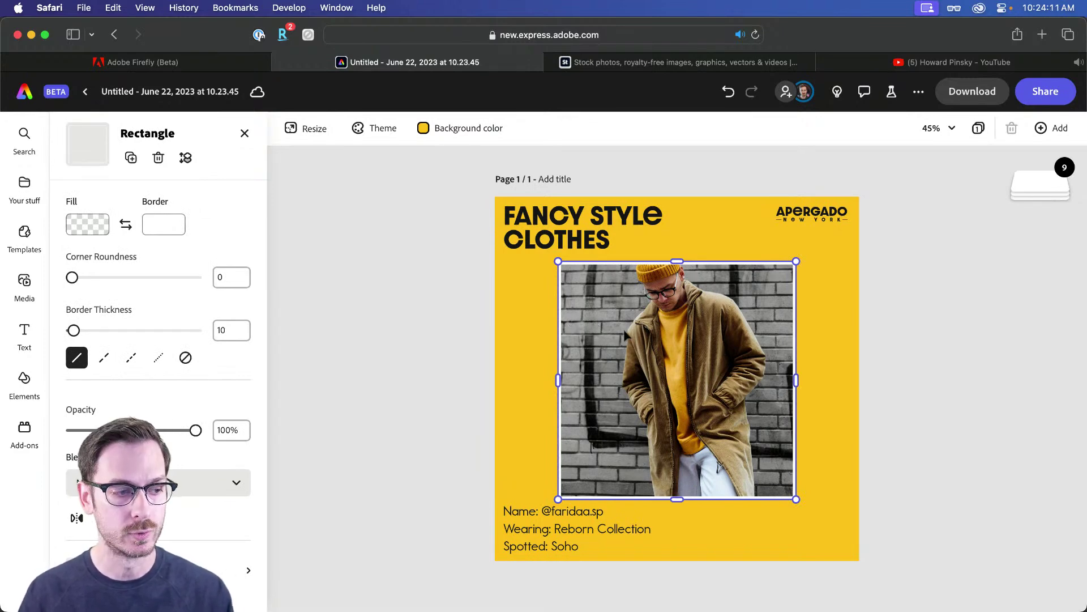
left_click(1035, 190)
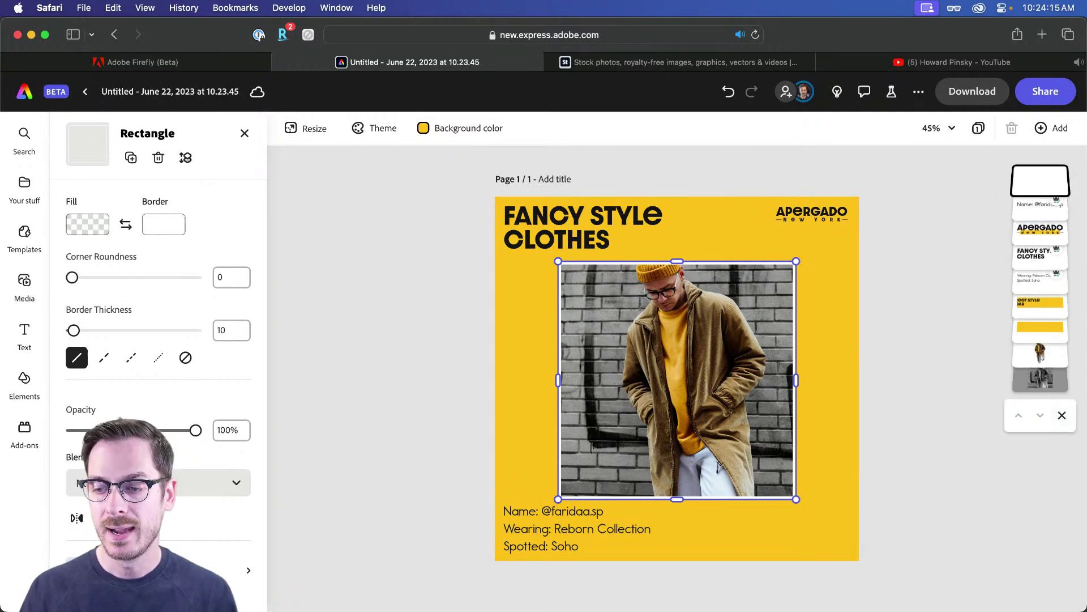
left_click(1038, 386)
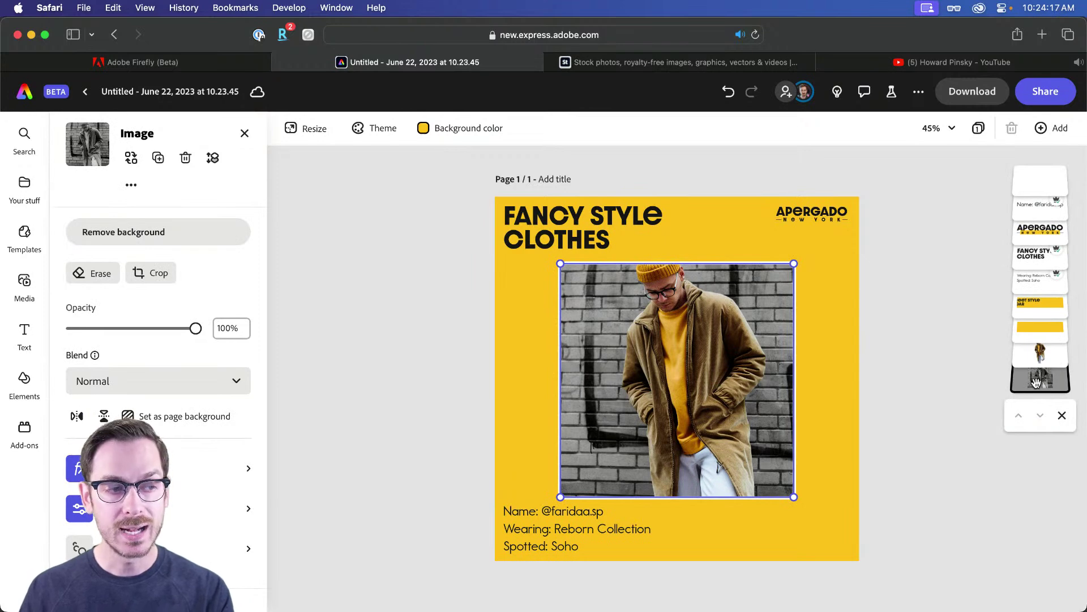
- Generate a square (1:1) Text to image picture from the prompt "Brick wall with colorful graffiti"
left_click(21, 287)
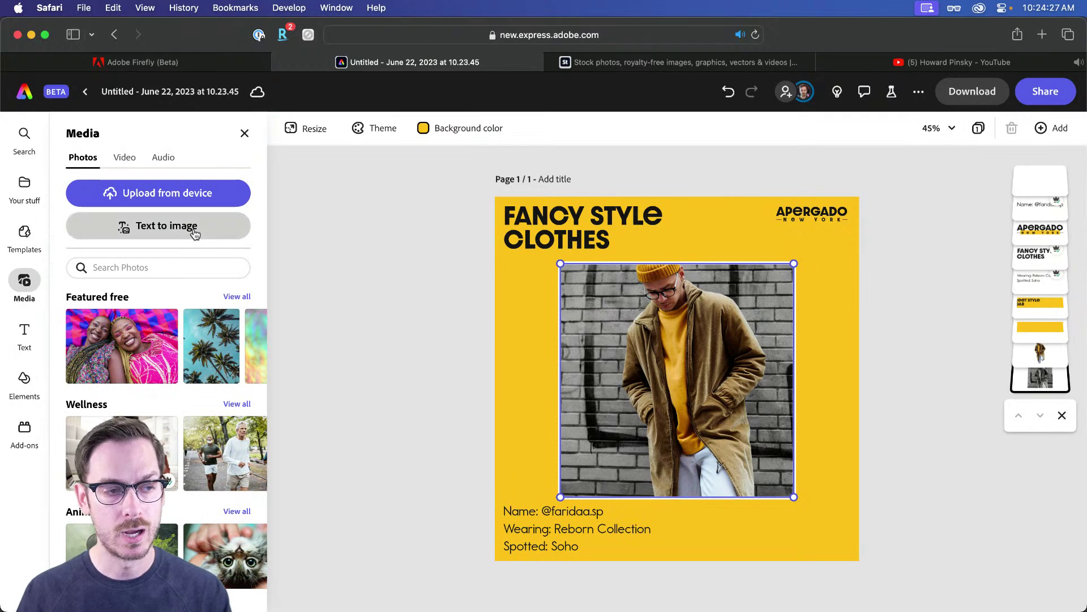
left_click(193, 232)
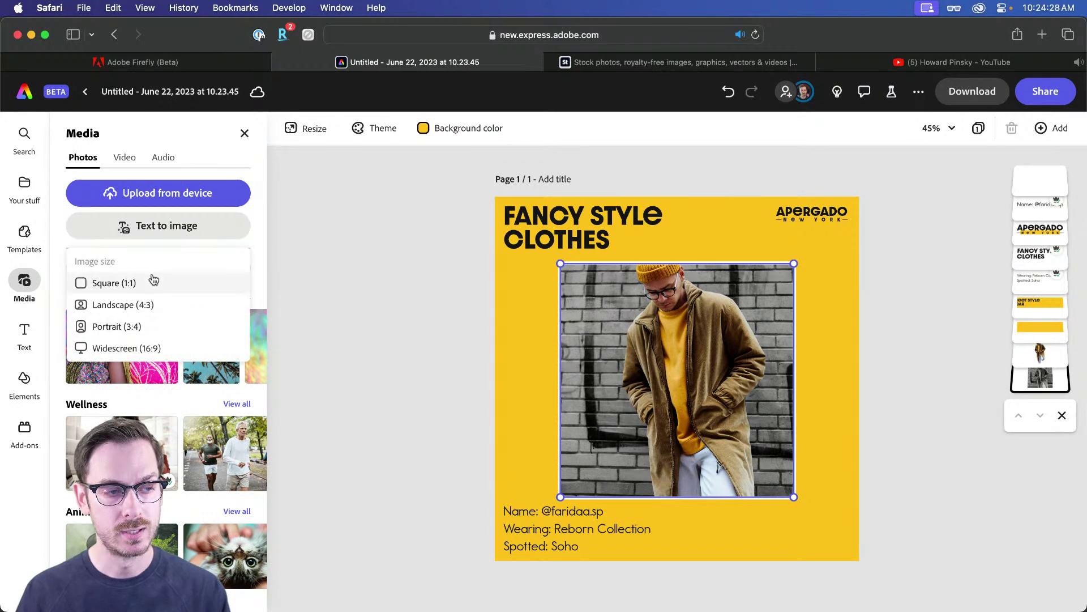
left_click(118, 285)
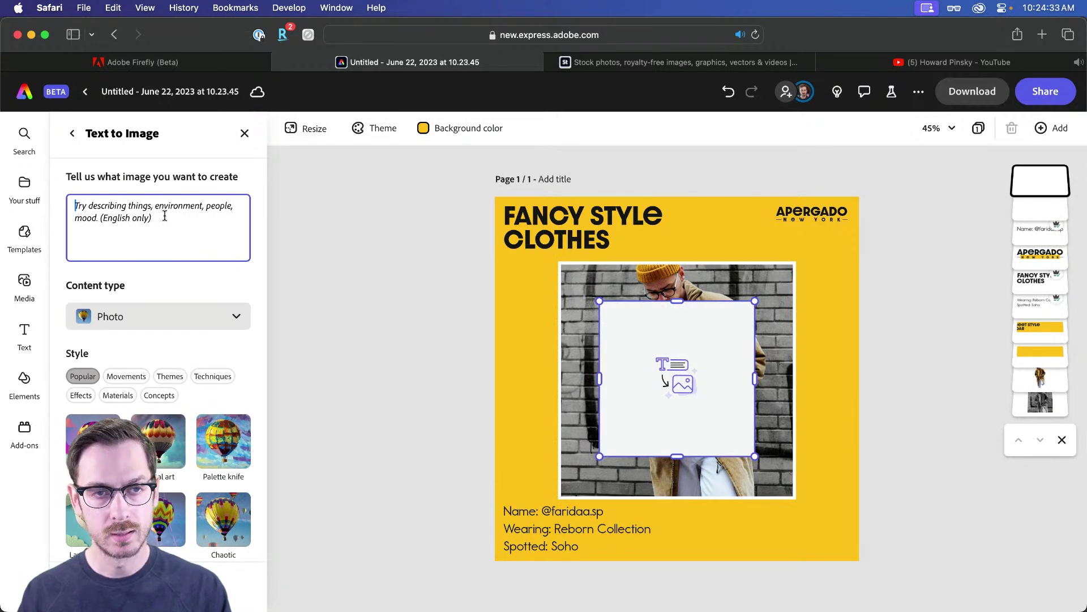
type("Brick wall with colorful grafi")
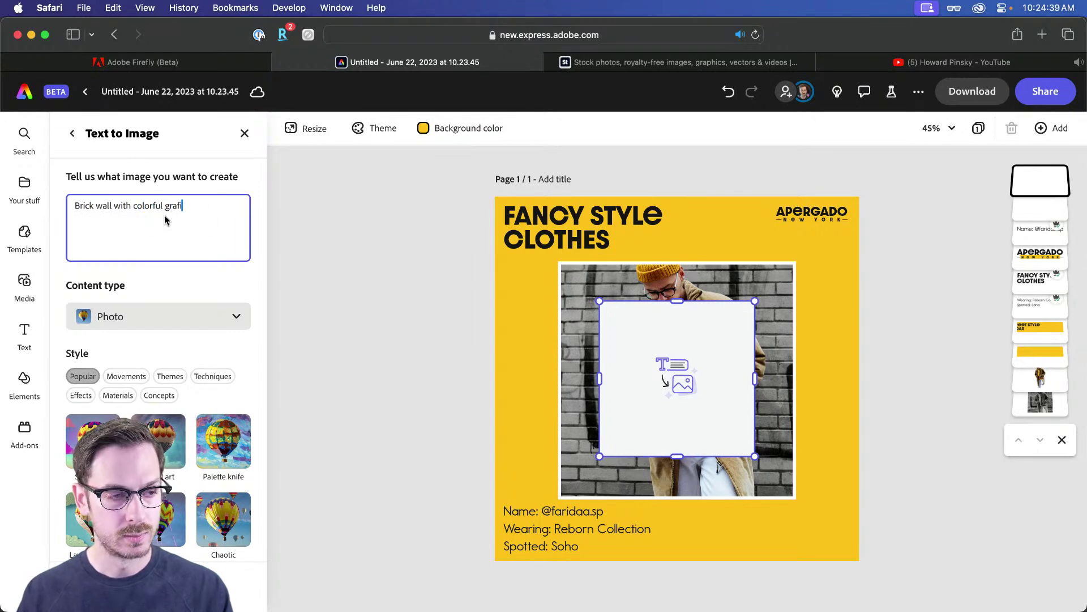
key("BackSpace")
type("fiti")
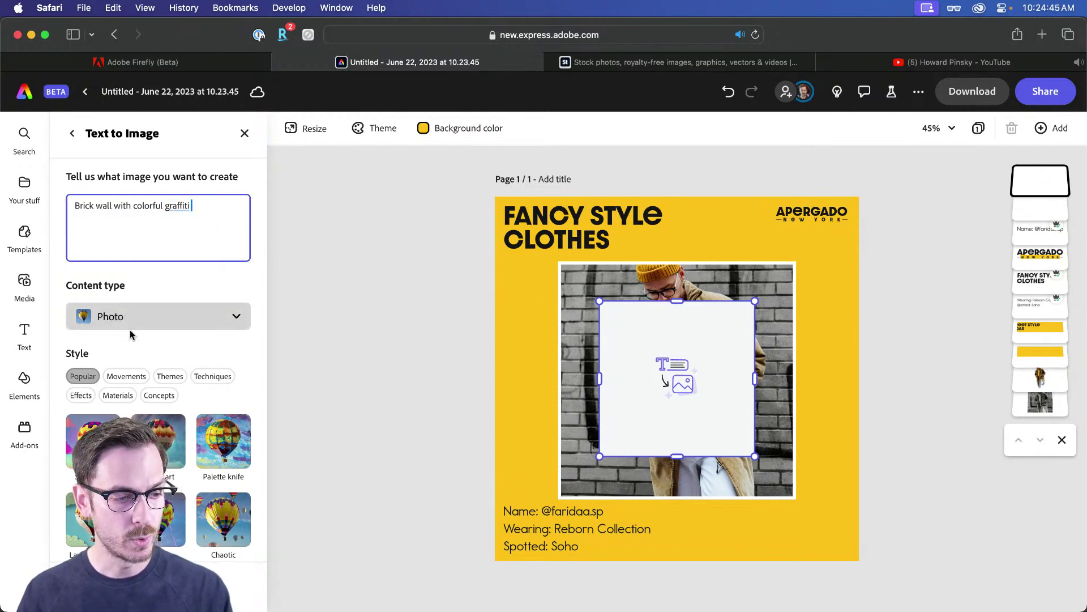
key("Return")
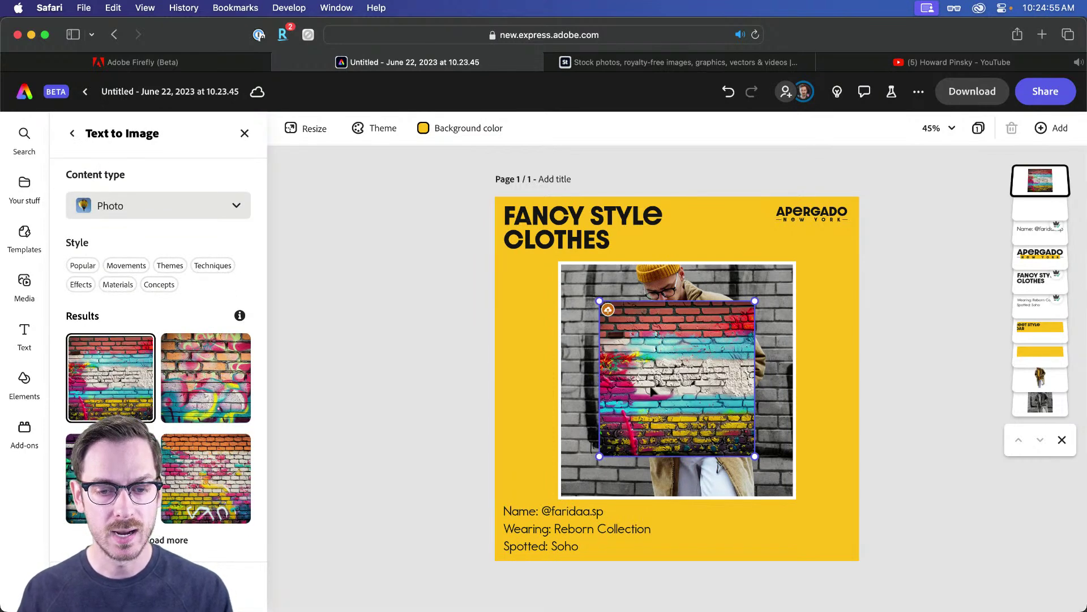
- Compare the generated graffiti wall results on the page and apply the second one
left_click(200, 387)
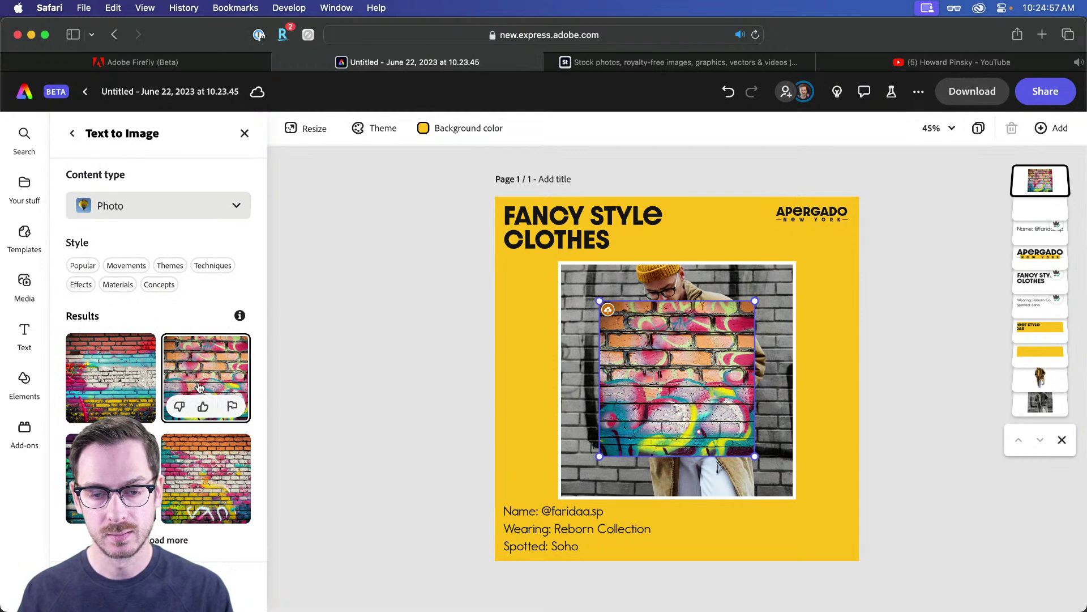
left_click(224, 479)
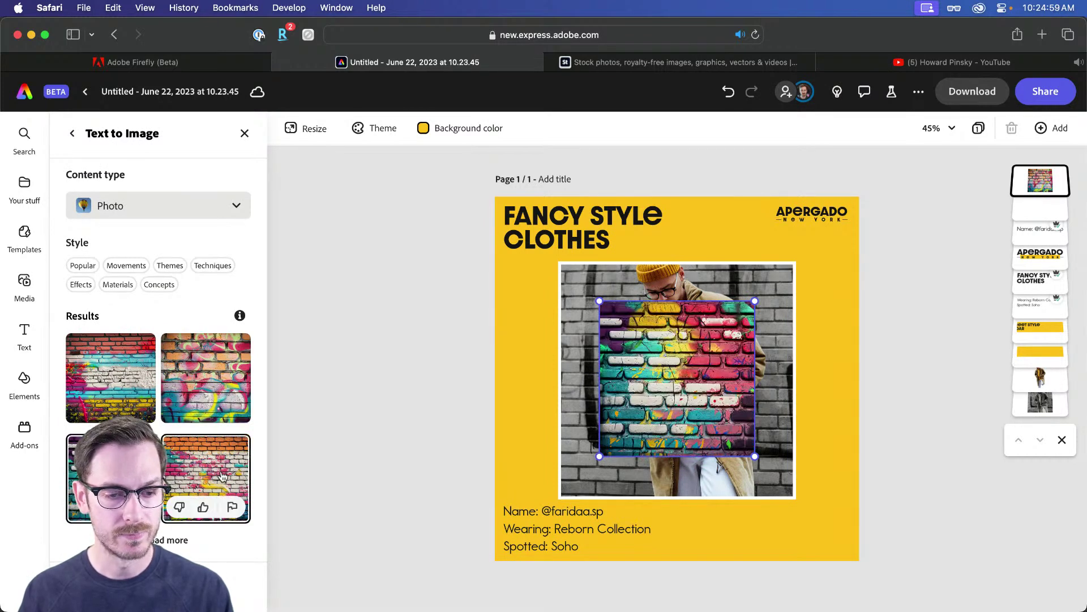
left_click(224, 397)
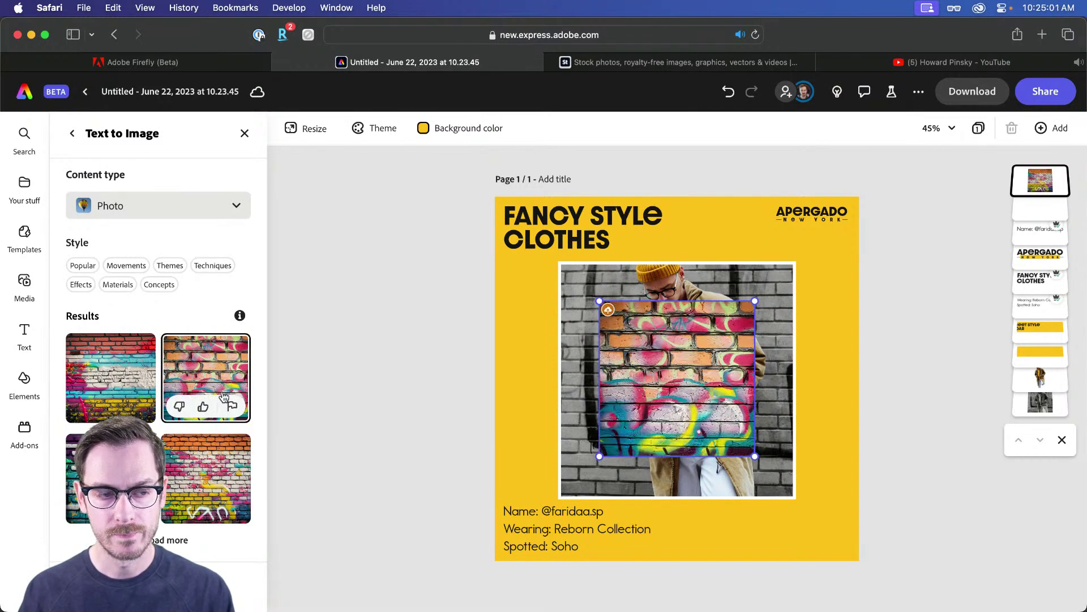
- Fit the graffiti wall image to the white photo frame and place its layer directly beneath the cut-out man
left_click_drag(678, 372, 638, 334)
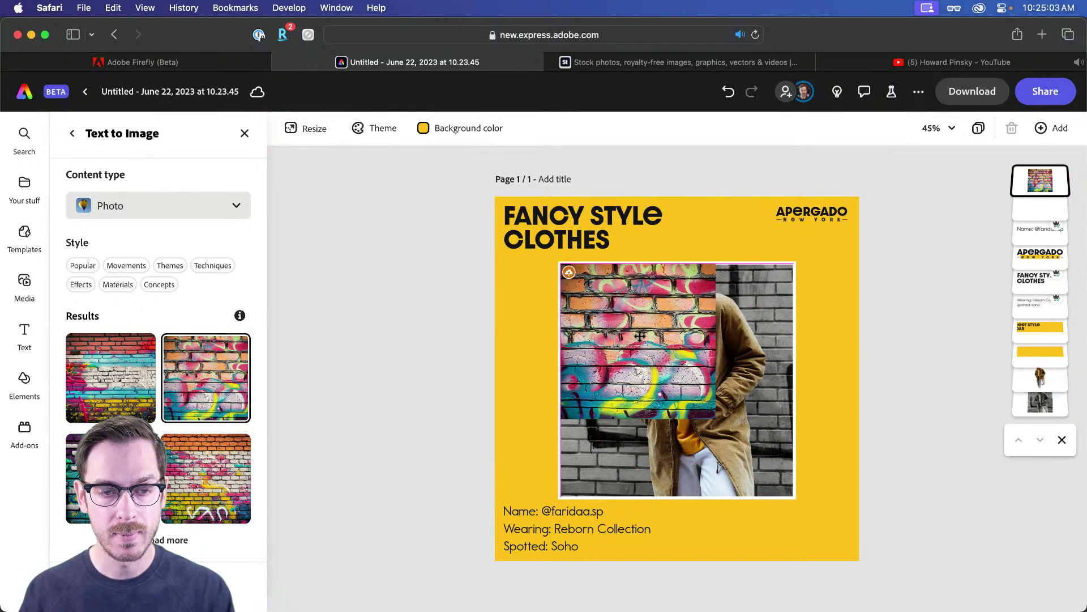
left_click_drag(716, 417, 794, 497)
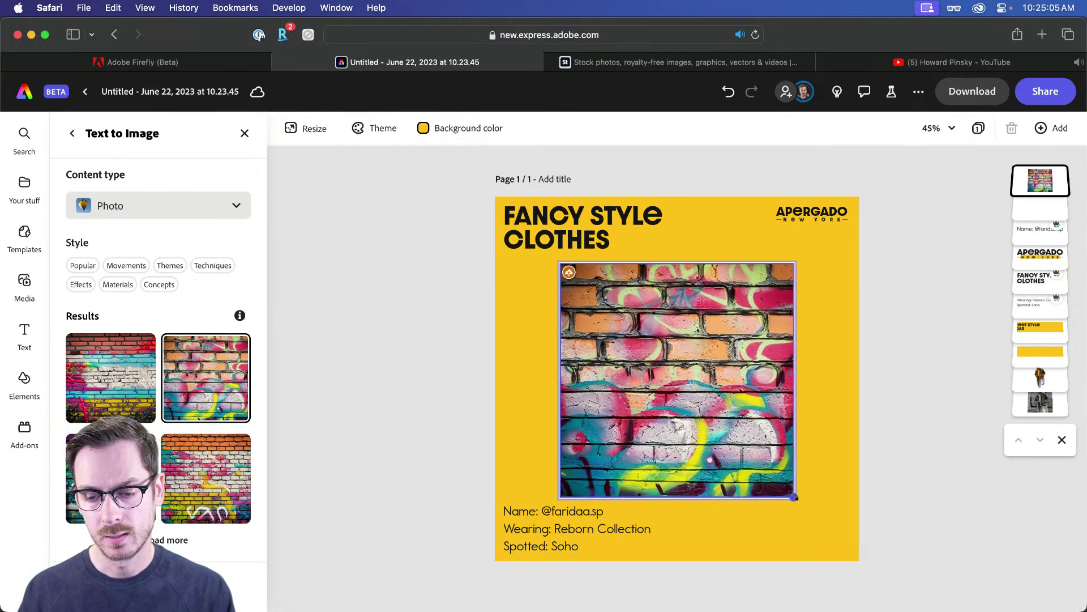
left_click_drag(1047, 216, 1052, 390)
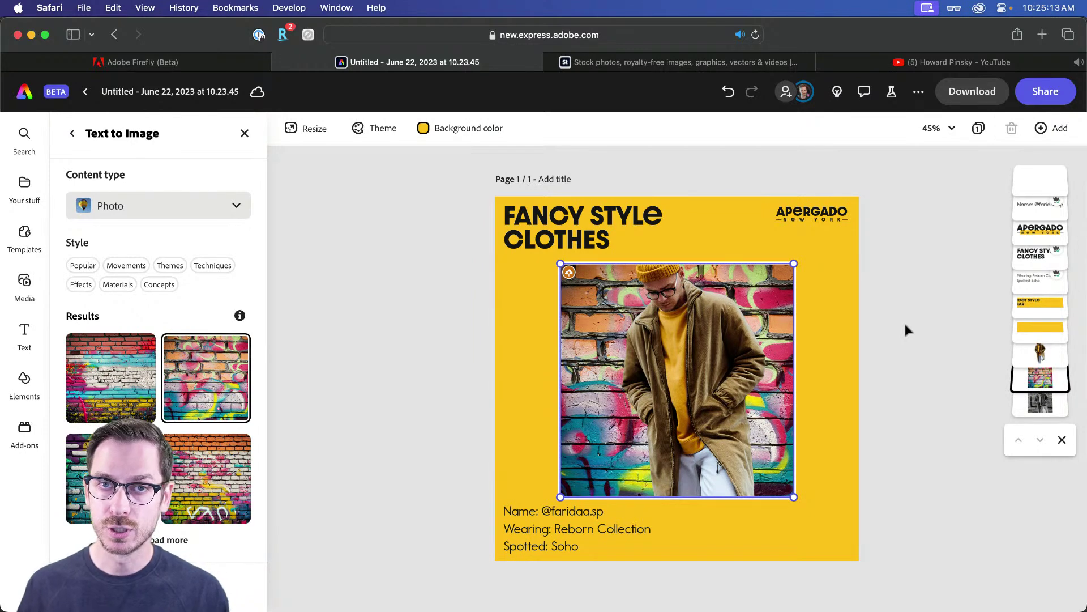
- Search the stock photos for "brick wall" and look through the results
left_click(76, 134)
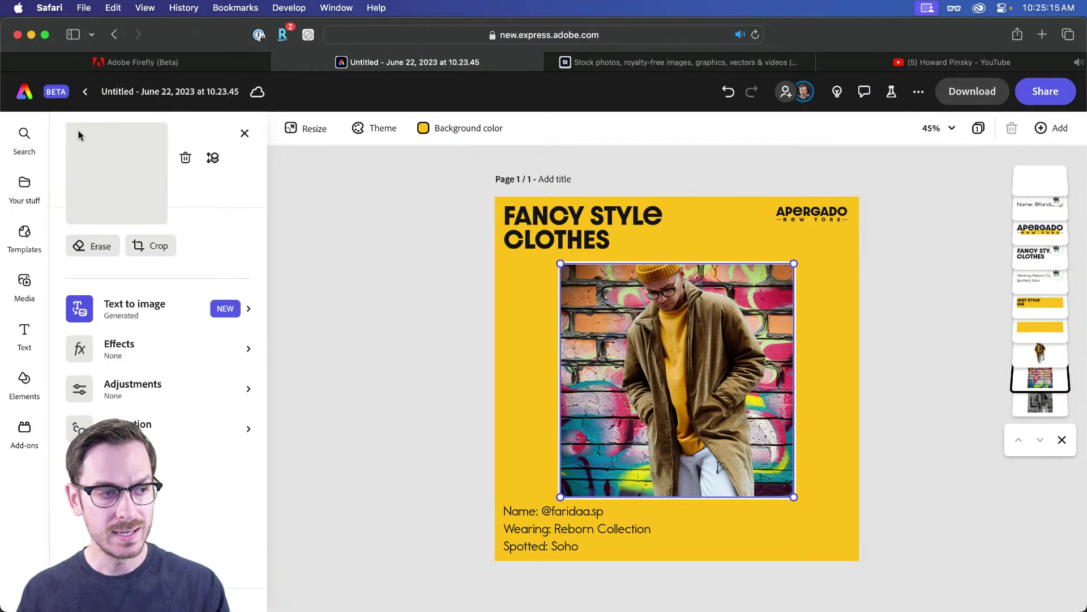
left_click(25, 281)
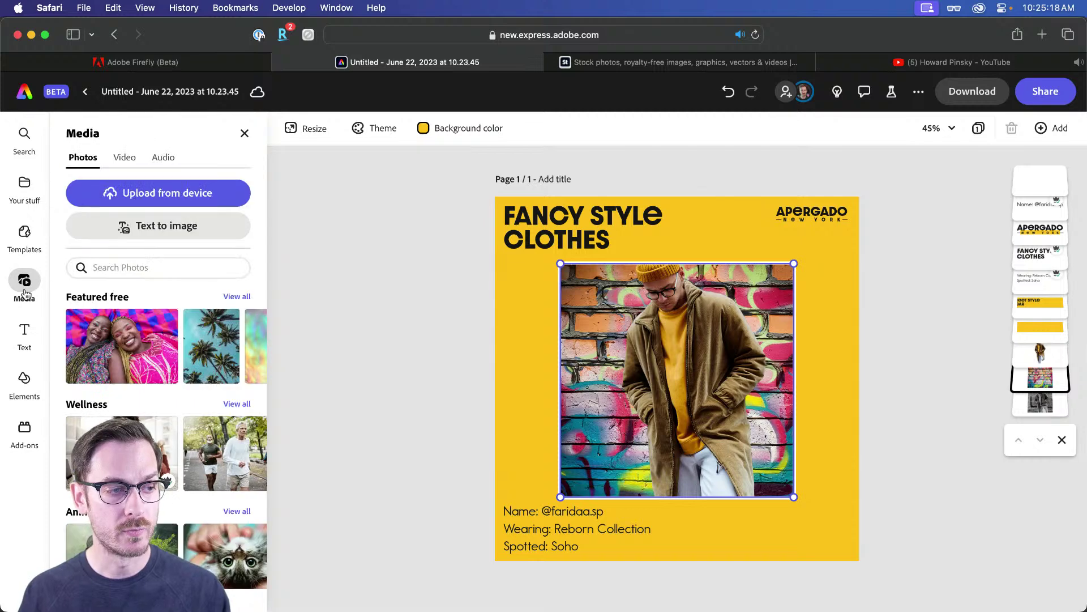
left_click(161, 271)
type("brick wall")
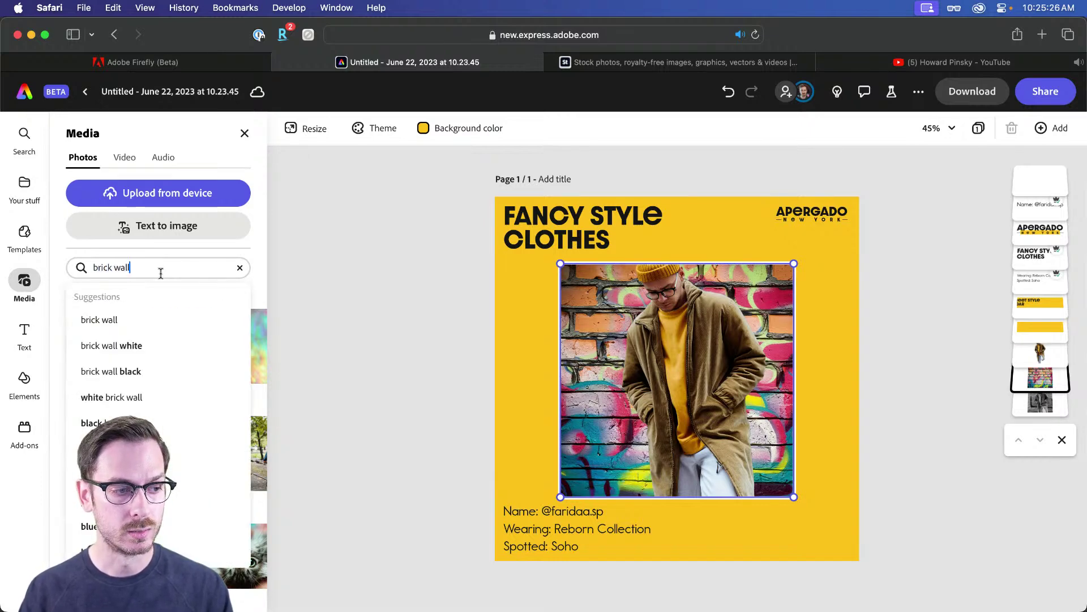
key("Return")
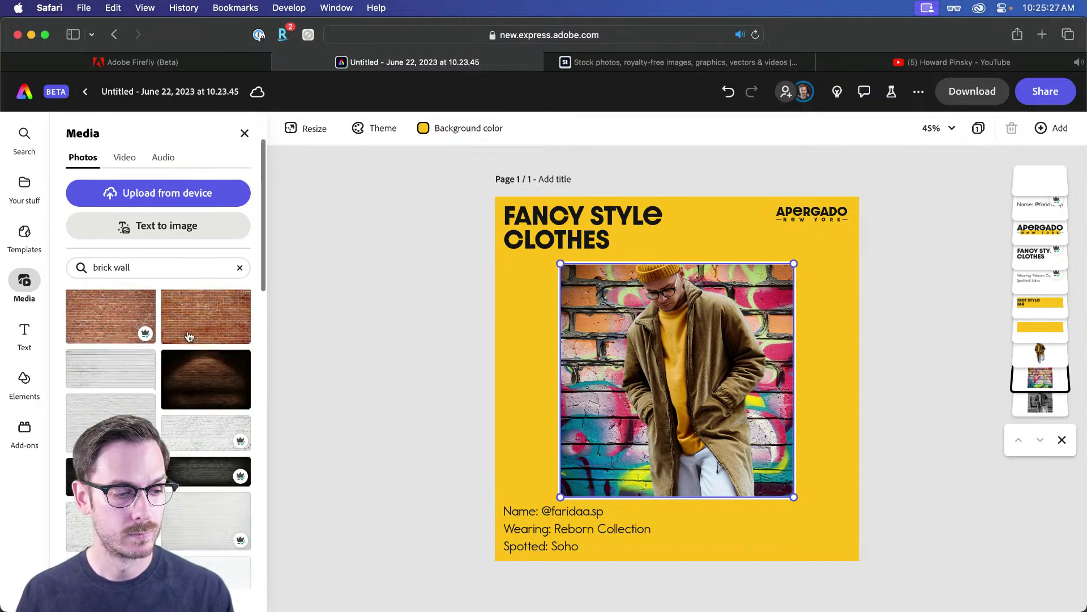
scroll(167, 339, "down", 3)
scroll(172, 367, "down", 5)
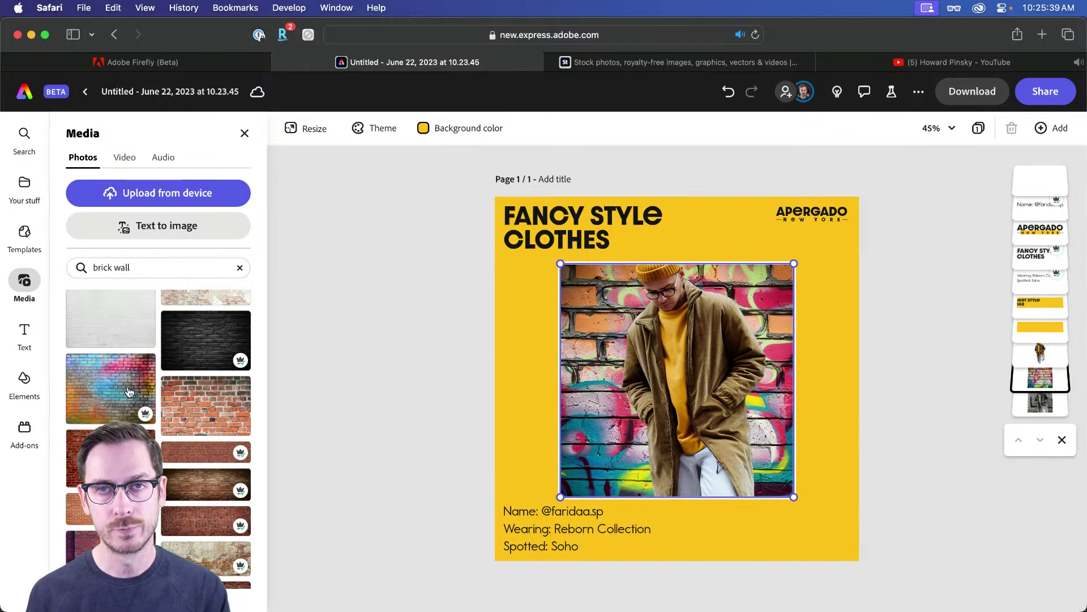
scroll(130, 389, "down", 5)
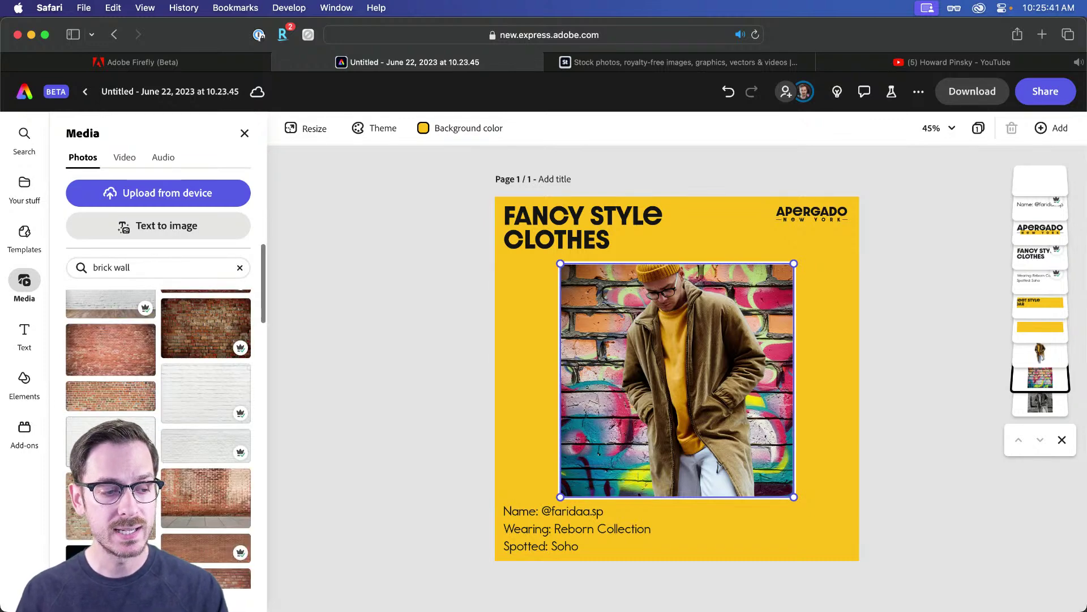
scroll(129, 419, "up", 8)
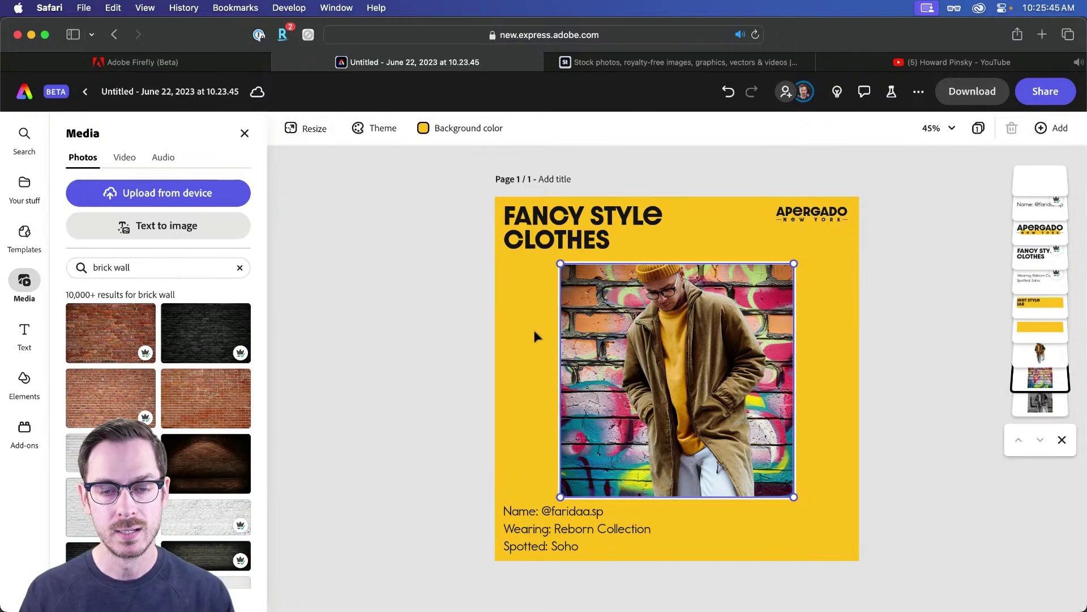
- Switch to Photoshop and select the runner in the teal shirt with the Object Selection tool
left_click(367, 306)
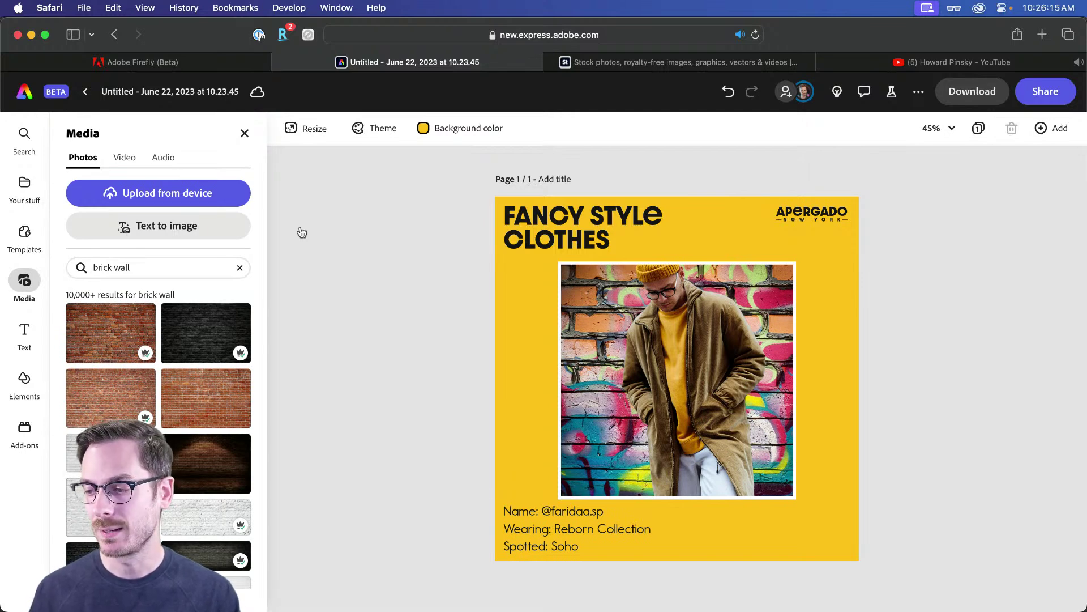
key("super+Tab")
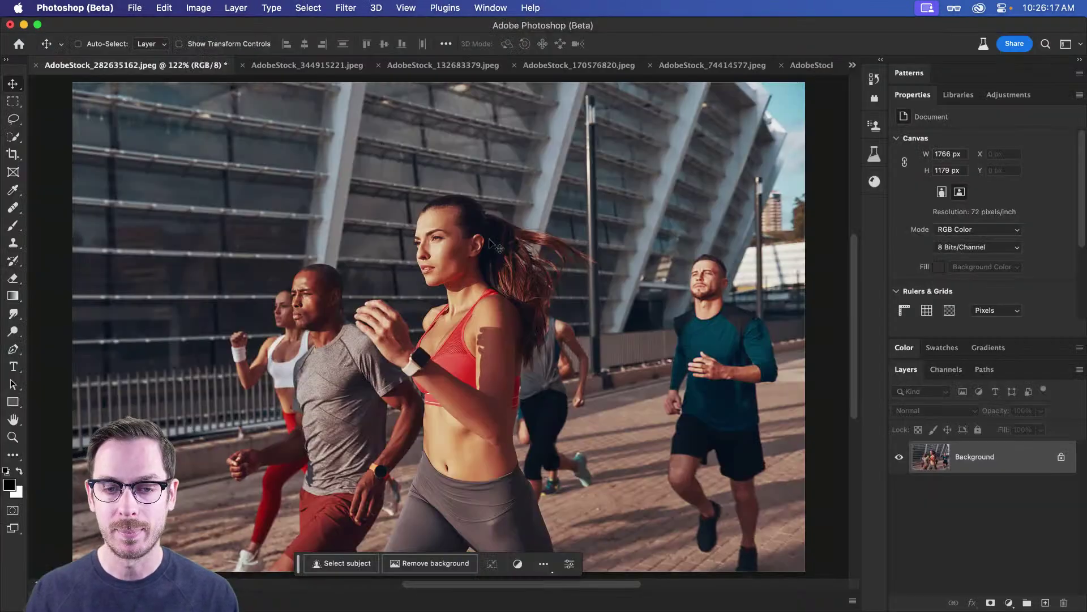
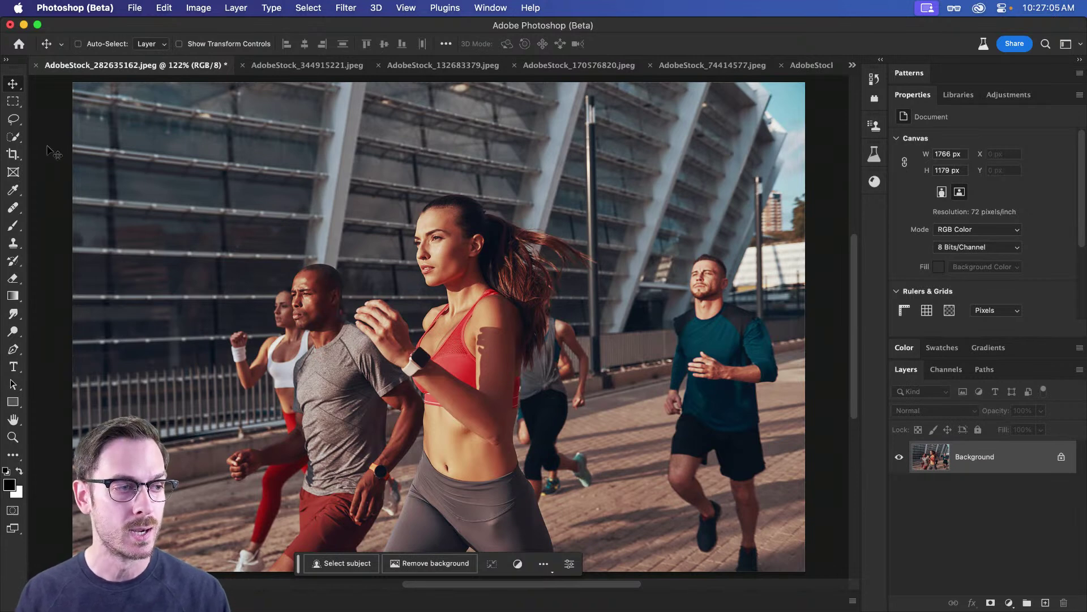
left_click(13, 118)
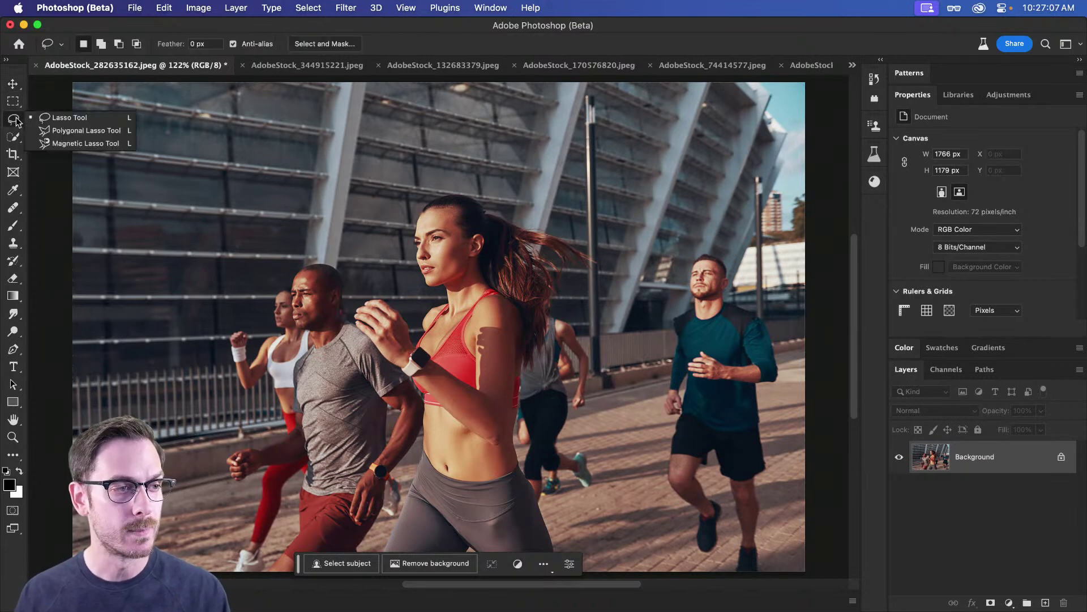
left_click(15, 139)
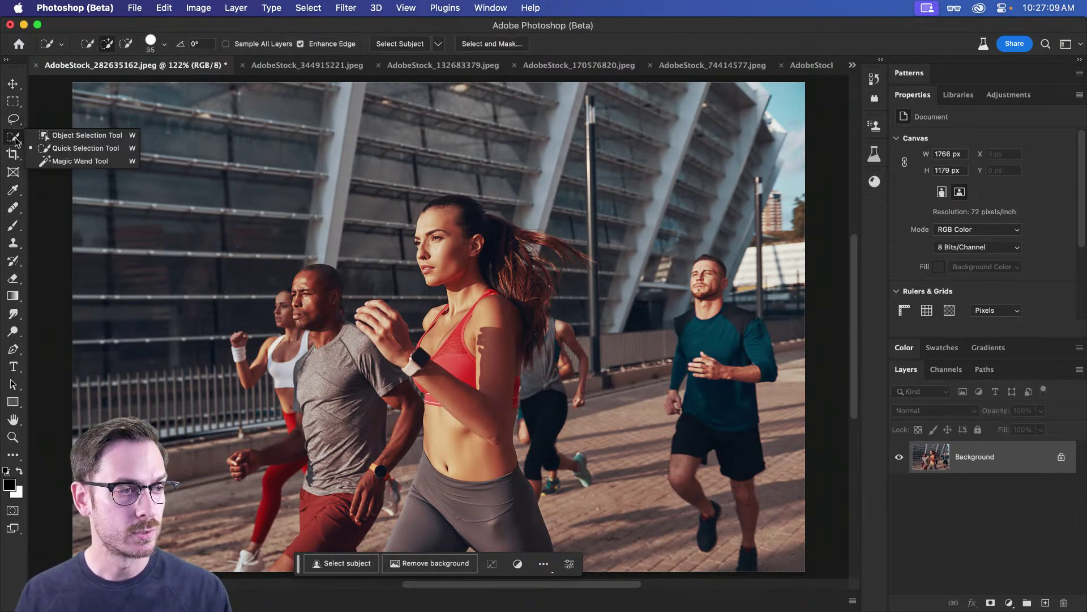
left_click(85, 135)
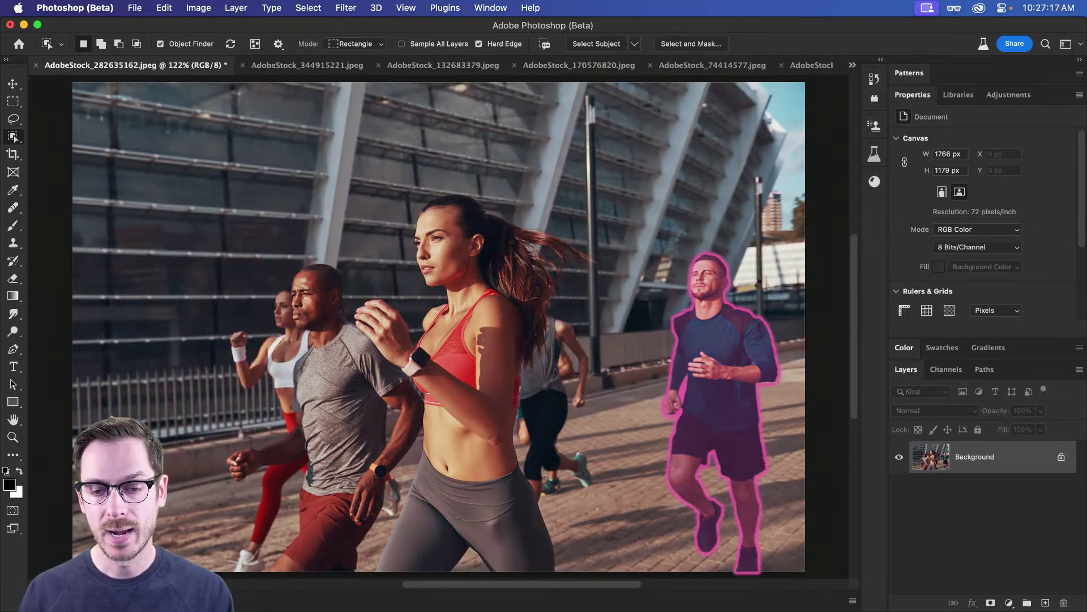
left_click(746, 345)
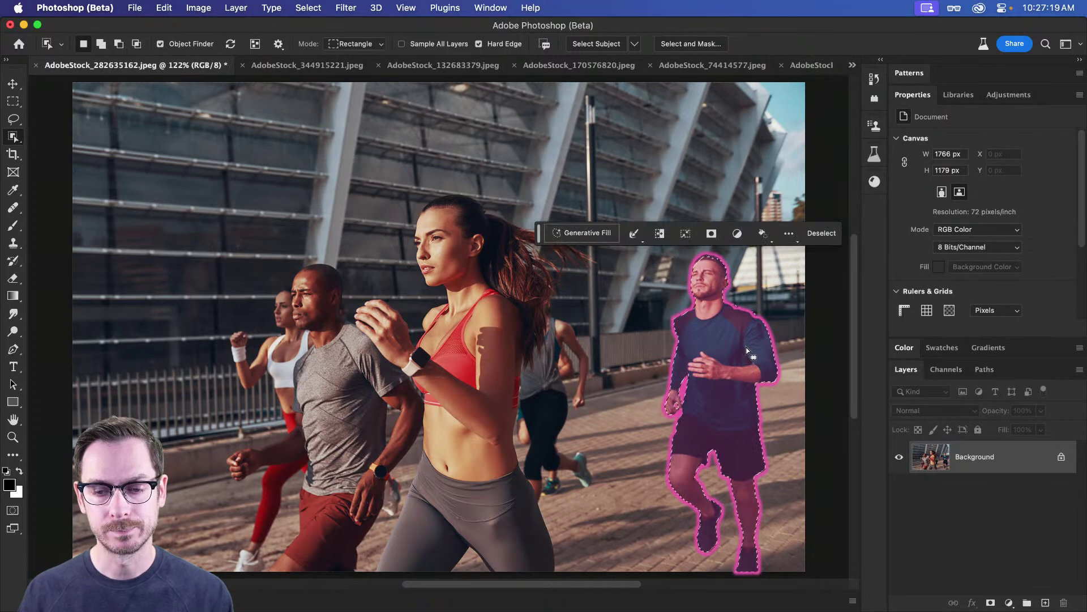
- Expand the selection around the runner in the teal shirt by 10 pixels
left_click(634, 233)
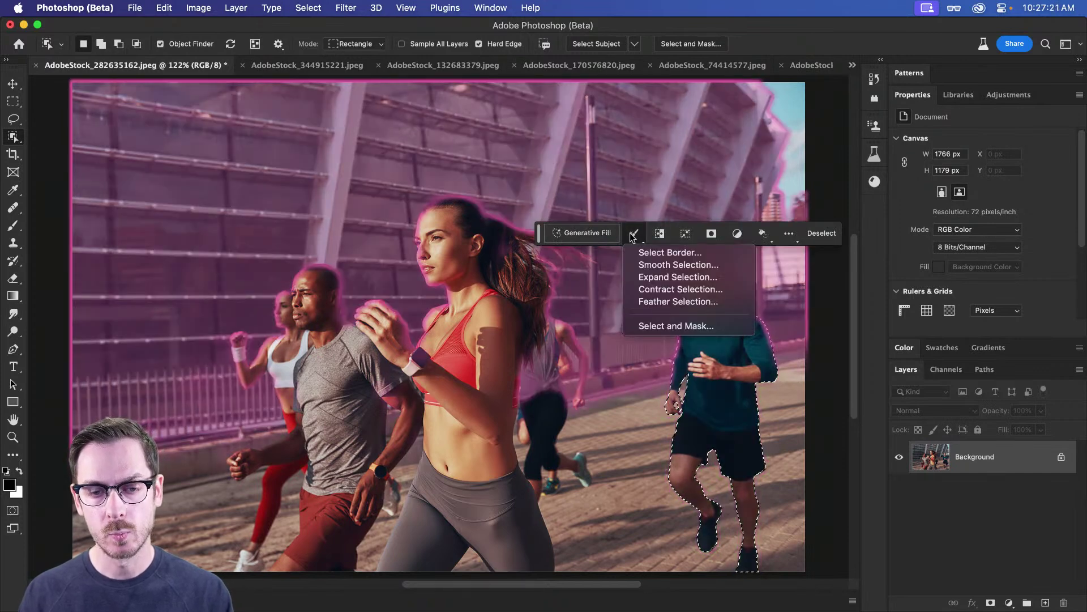
left_click(653, 275)
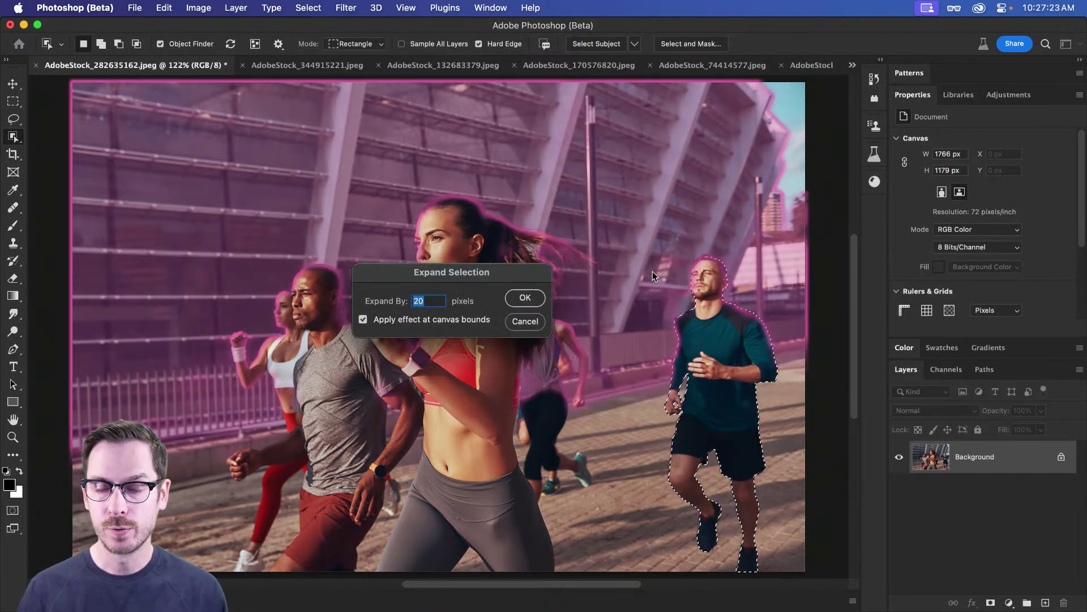
type("10")
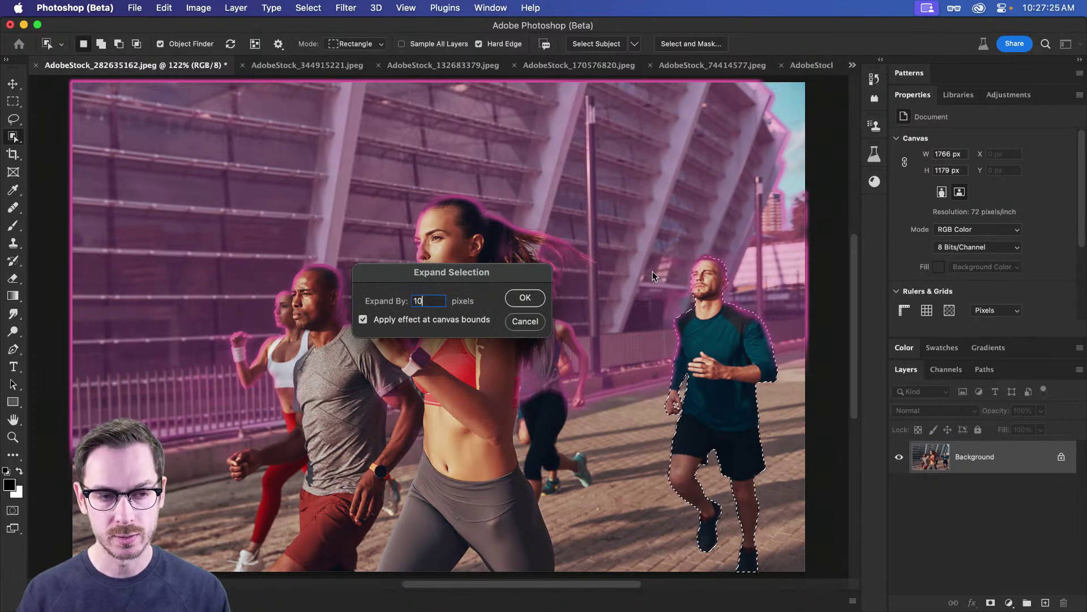
key("Return")
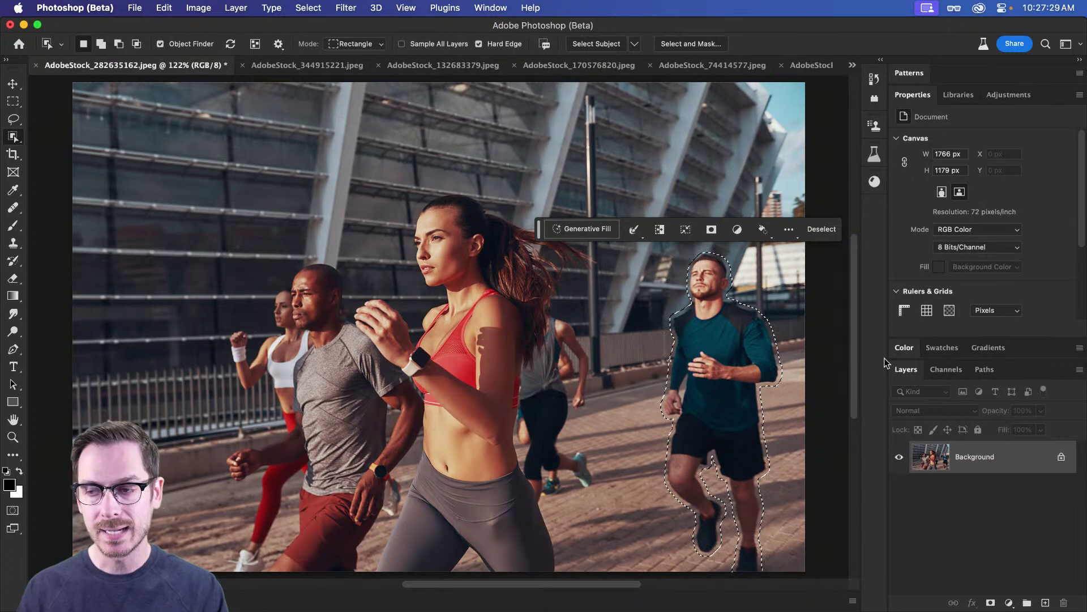
- Fill the selected runner with Content-Aware content, deselect, and inspect the filled area up close
left_click(164, 8)
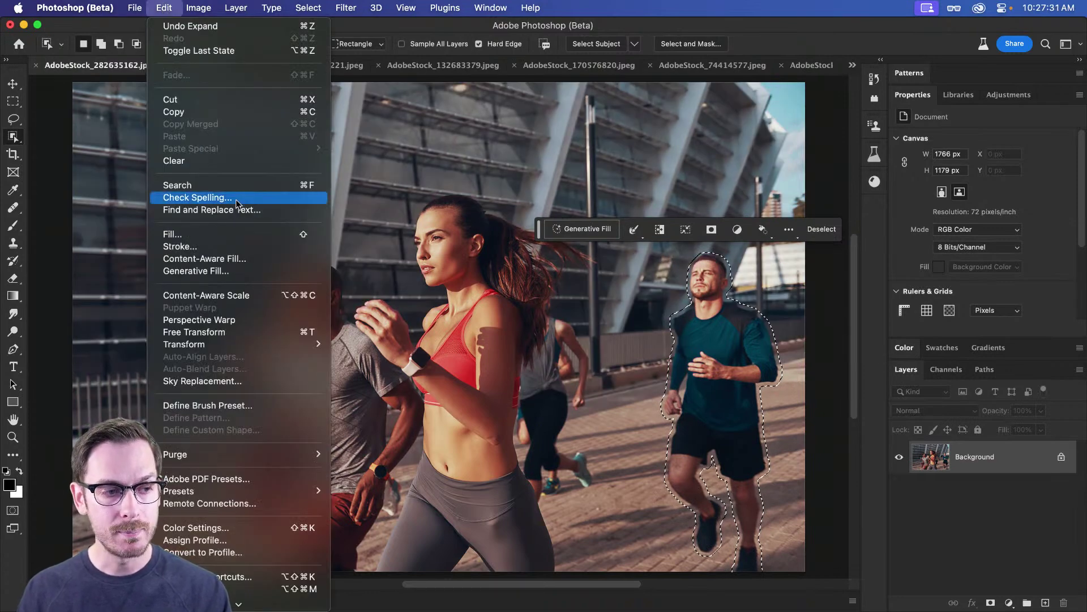
left_click(236, 238)
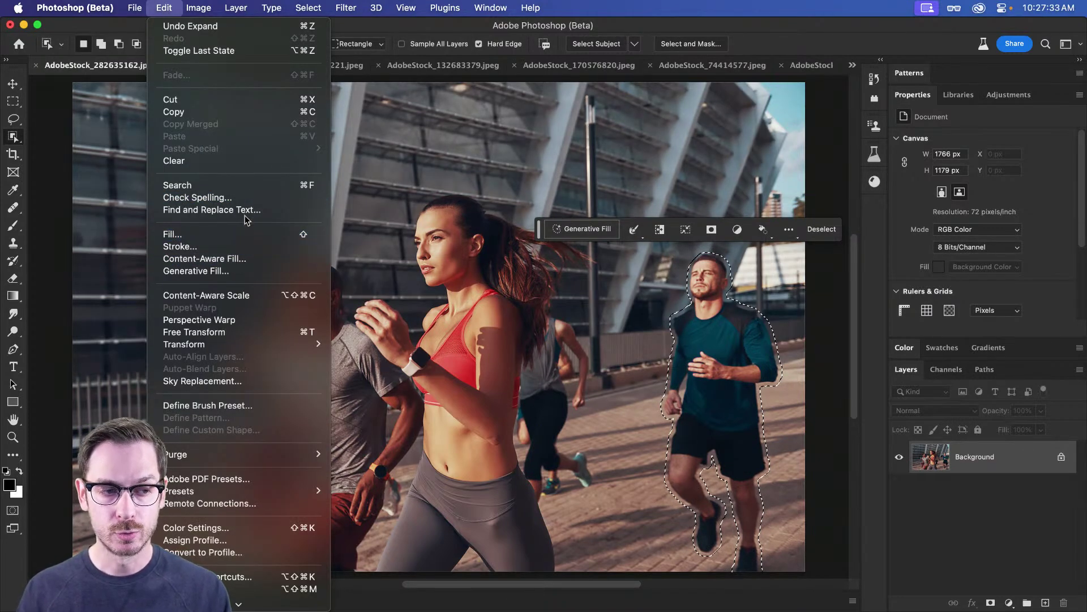
left_click(737, 210)
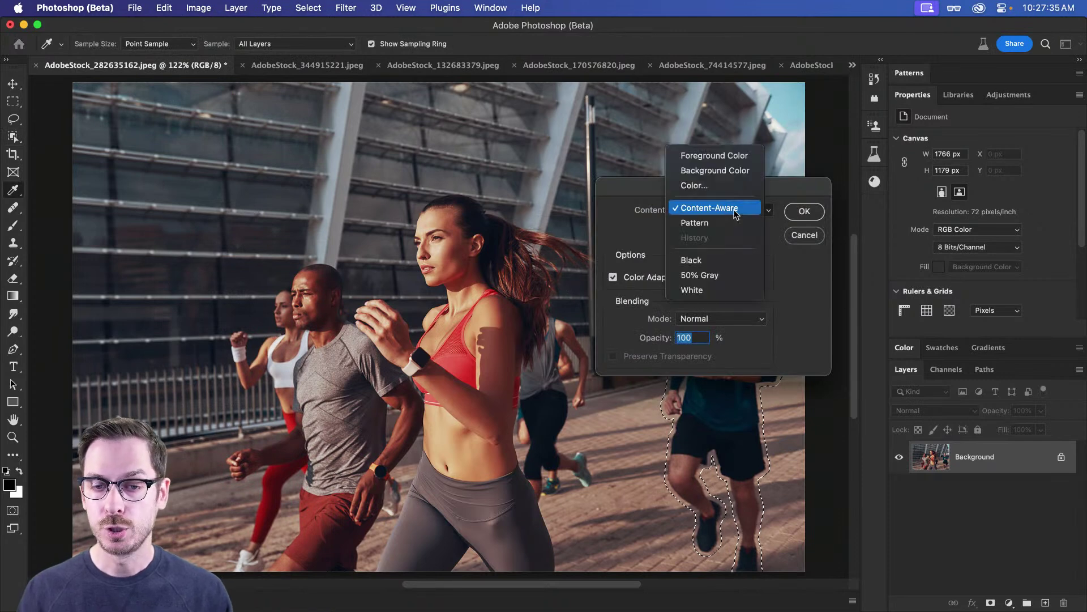
left_click(731, 208)
left_click(817, 218)
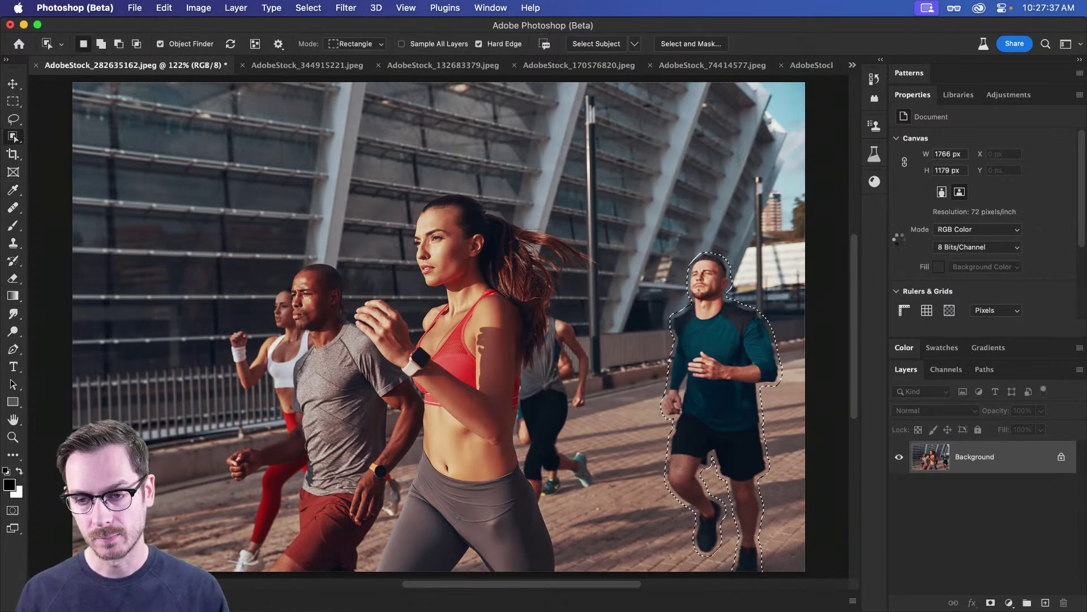
key("super+d")
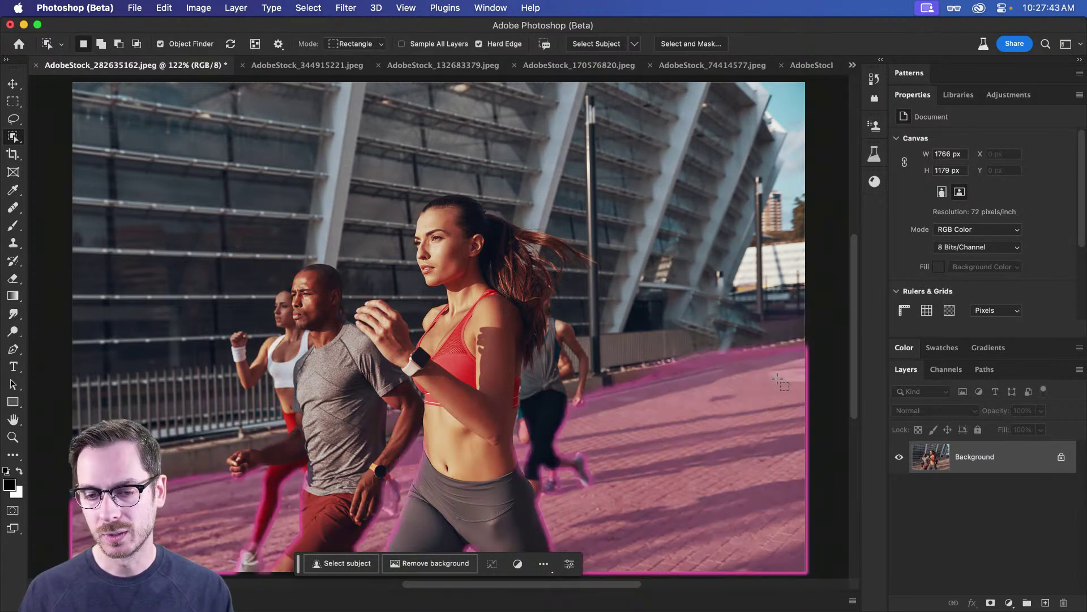
key("v")
scroll(767, 329, "up", 5)
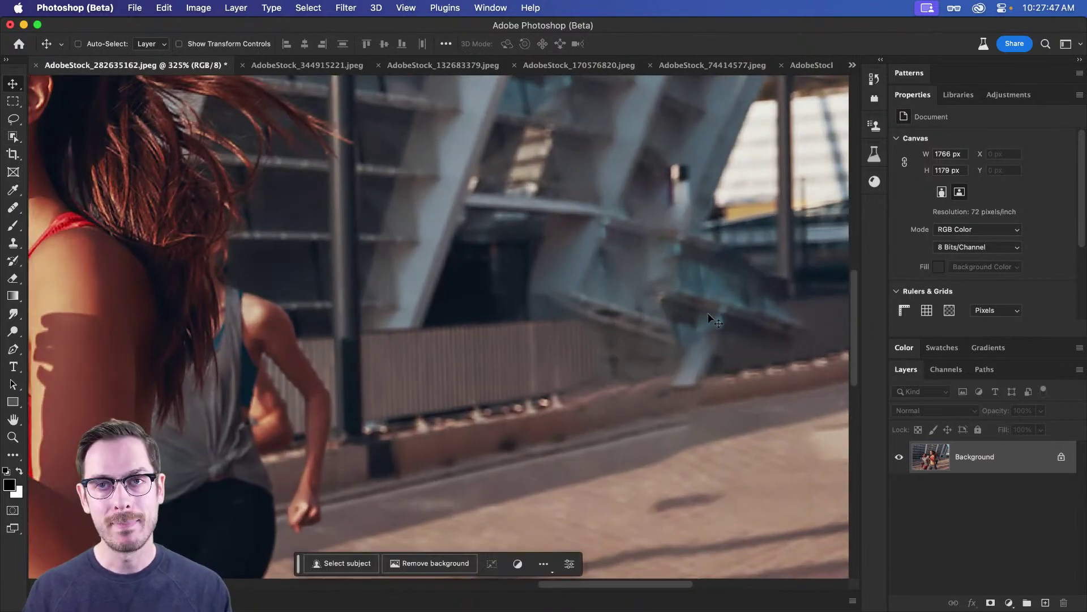
- Undo the Content-Aware fill and the deselection, and look over the runner's outline against the background
key("super+z")
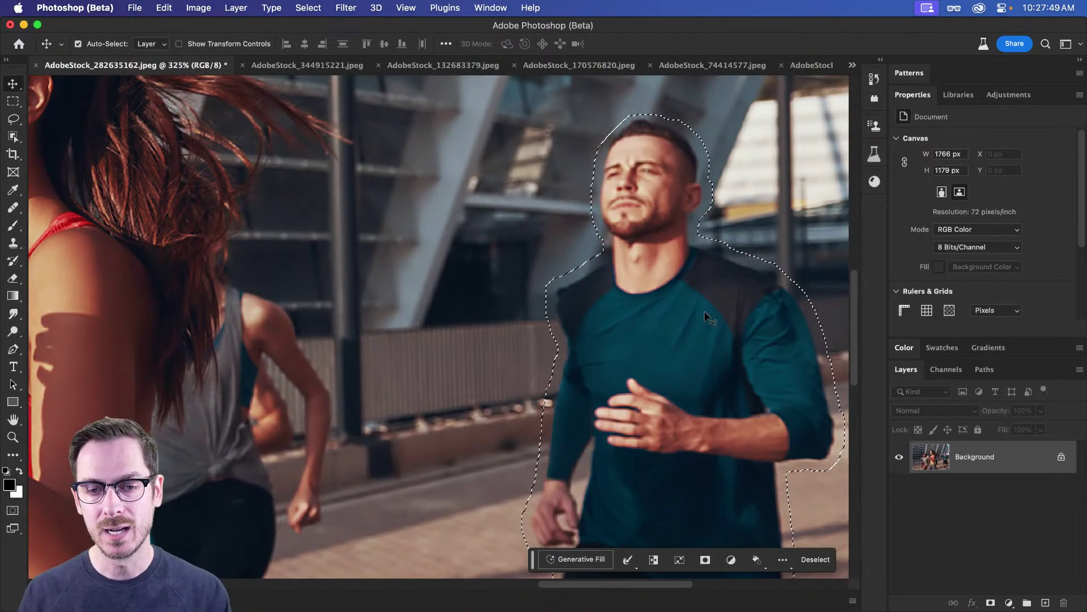
scroll(696, 312, "right", 3)
scroll(696, 311, "up", 3)
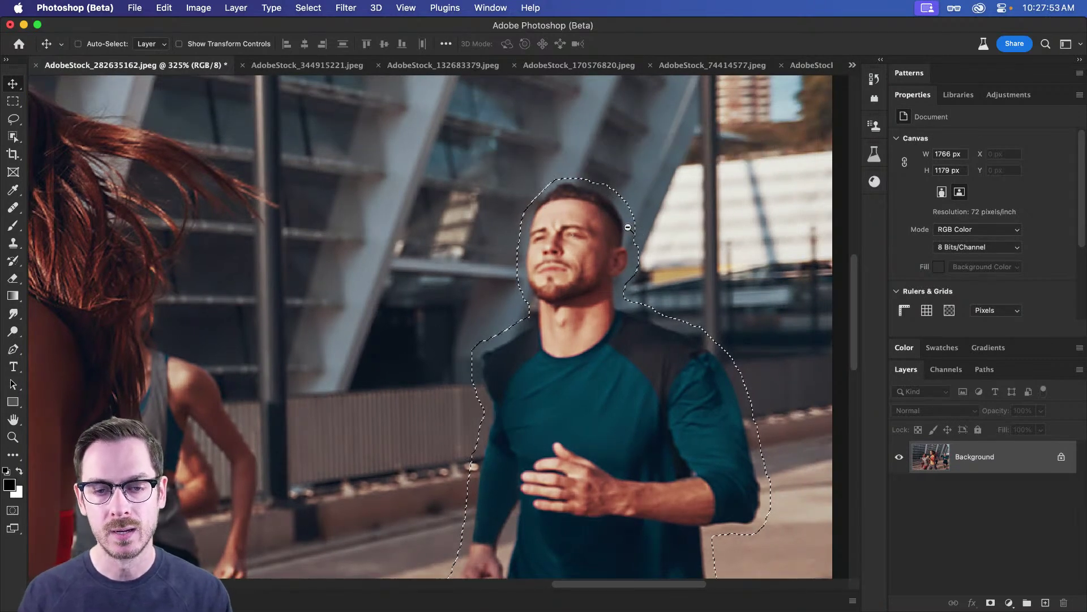
scroll(657, 229, "down", 3)
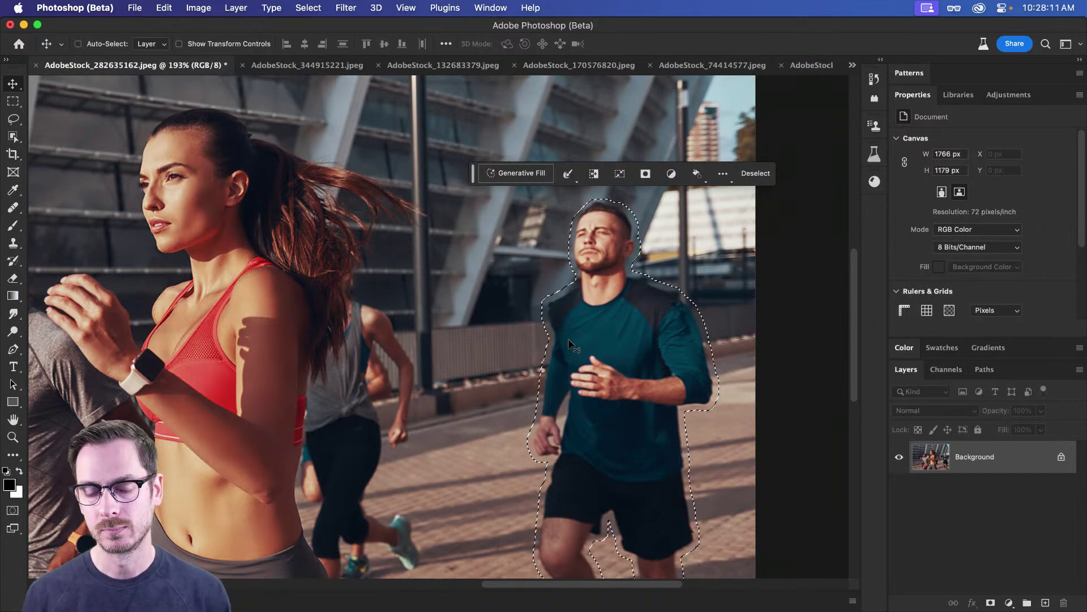
- Fill the runner's selection with Content-Aware content again, deselect, and compare before and after
key("Delete")
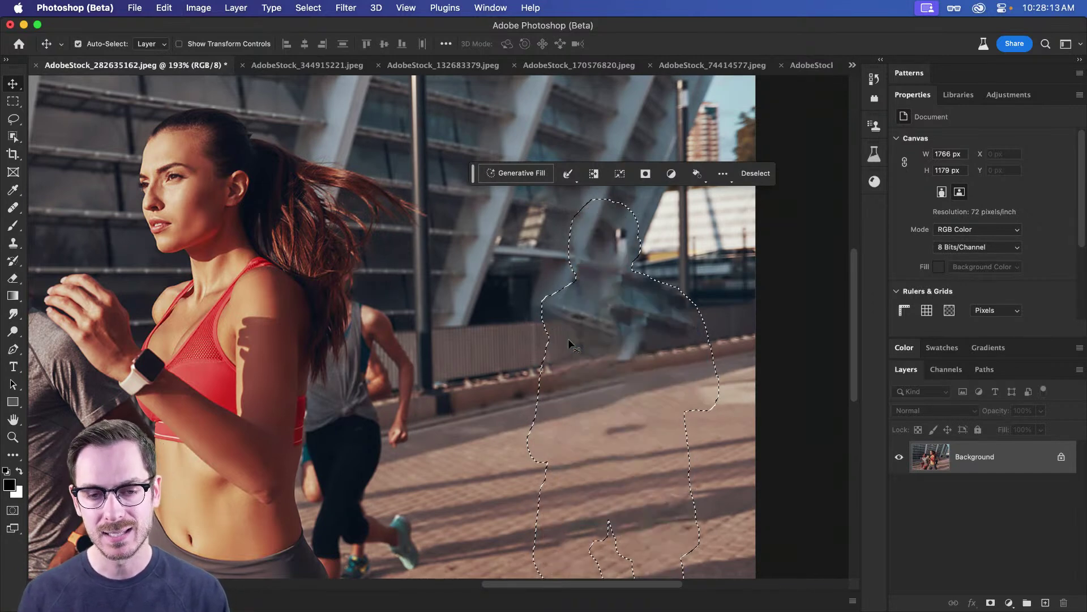
key("ctrl+d")
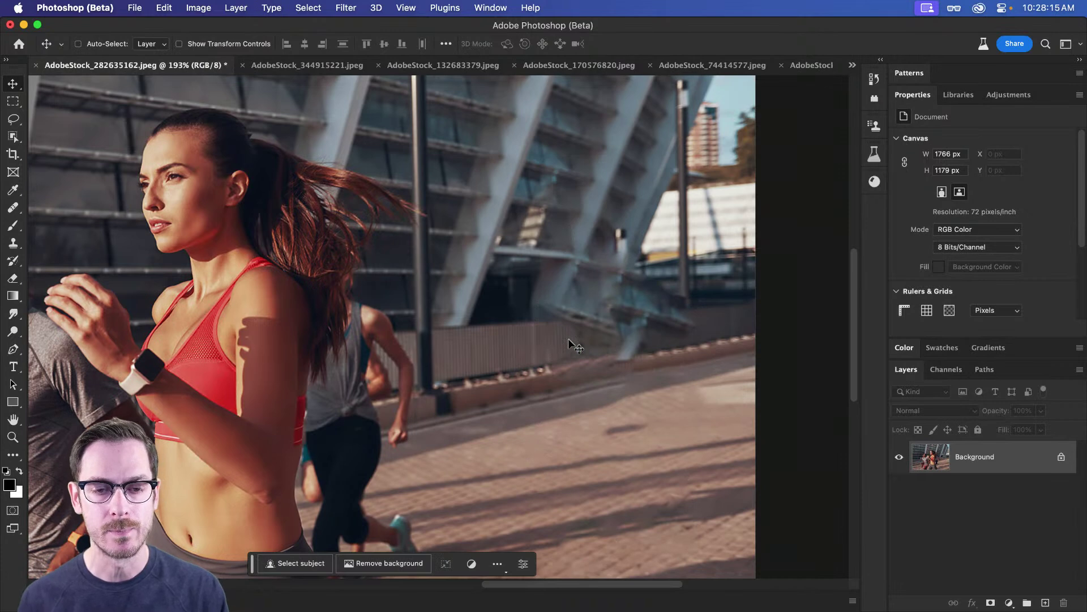
key("super+z")
key("super+shift+z")
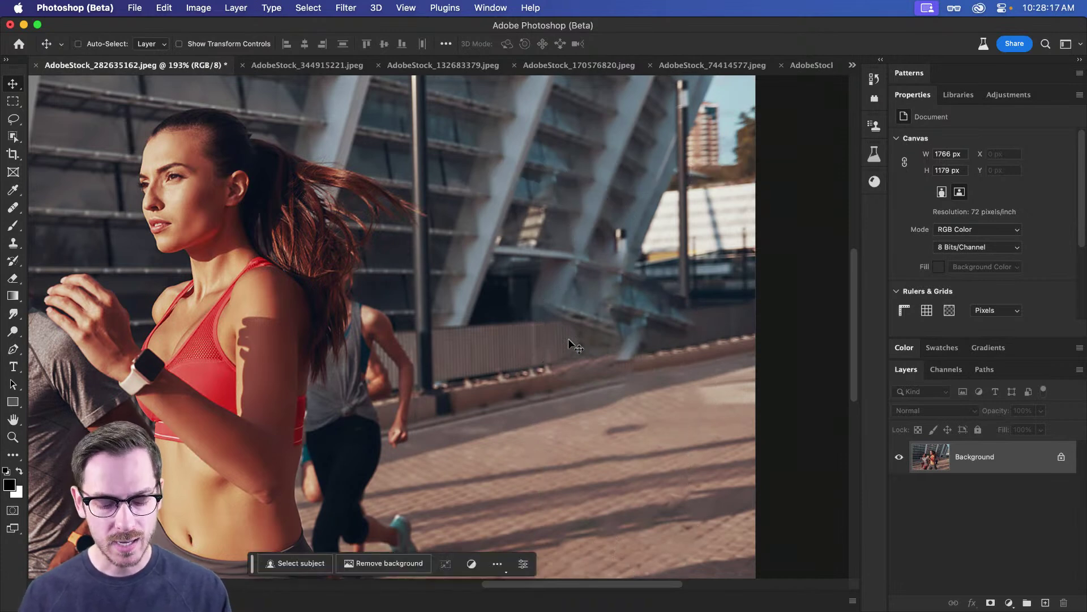
- Try to extend the fence over the filled area with the Clone Stamp, and undo back to the selected runner
key("s")
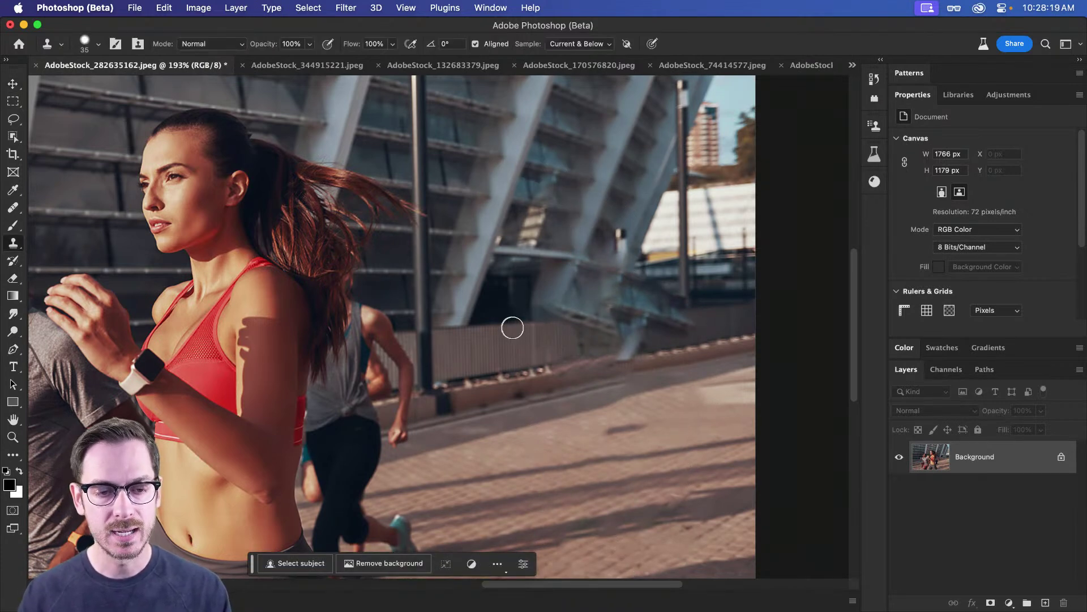
left_click(497, 325, "alt")
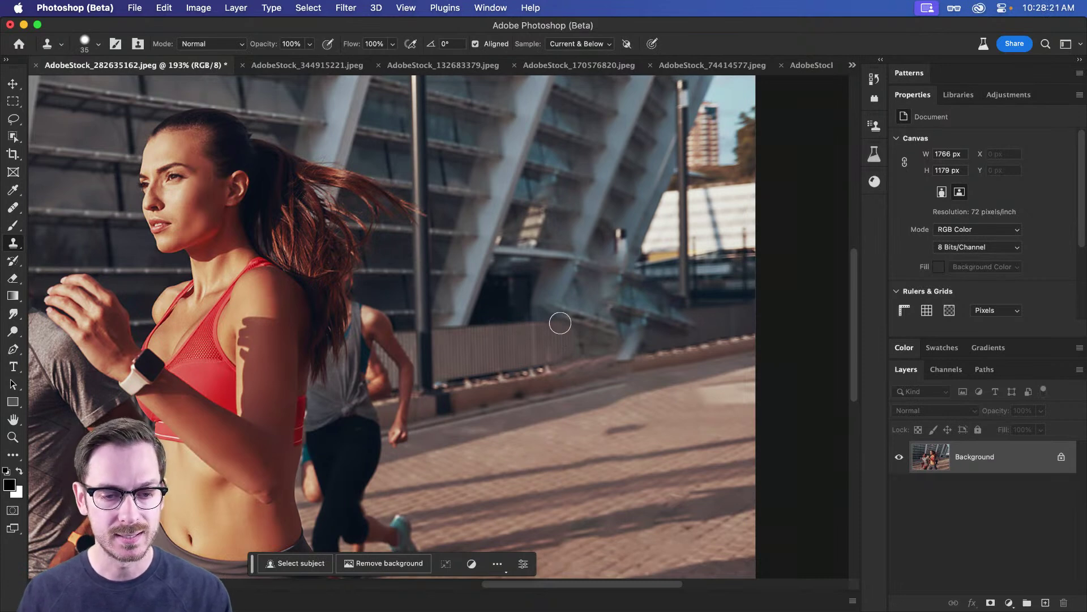
mouse_move(567, 322)
left_mouse_down()
mouse_move(578, 325)
mouse_move(570, 352)
left_mouse_up()
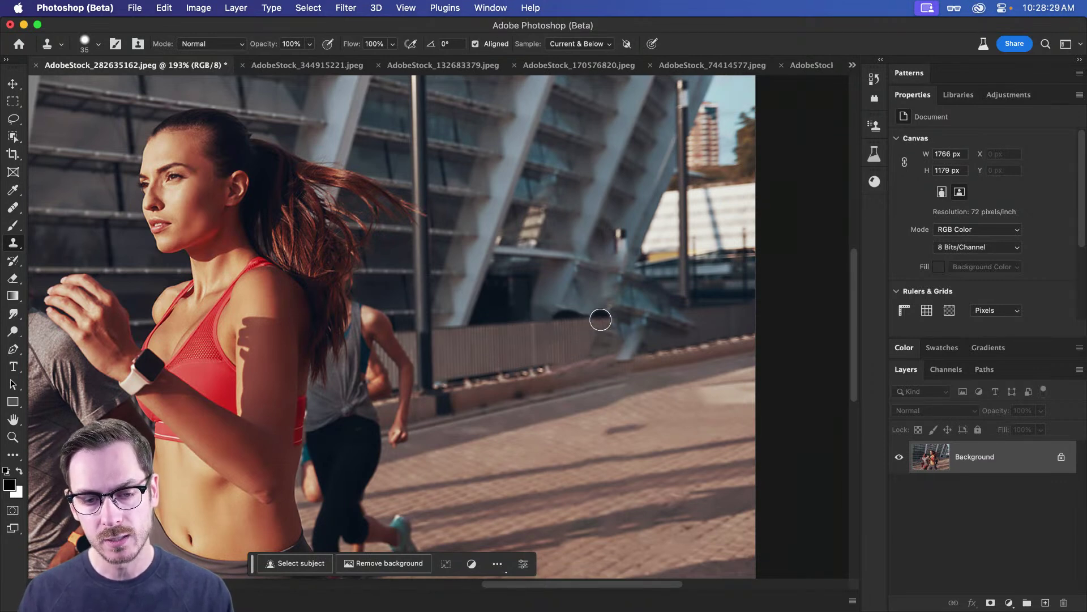
mouse_move(600, 319)
left_mouse_down()
mouse_move(595, 346)
mouse_move(624, 346)
mouse_move(616, 324)
left_mouse_up()
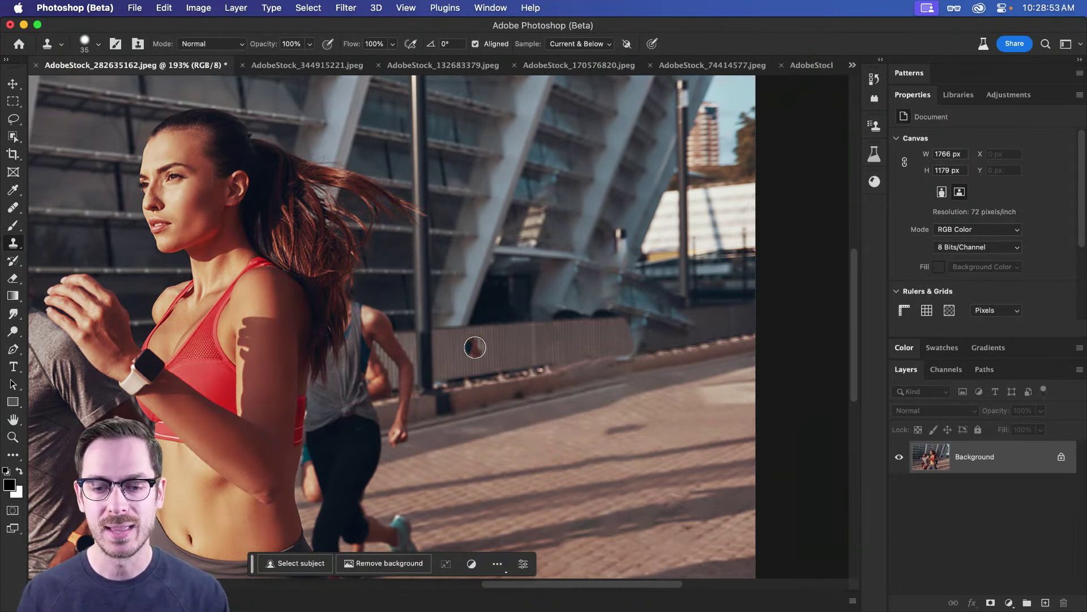
key("super+z")
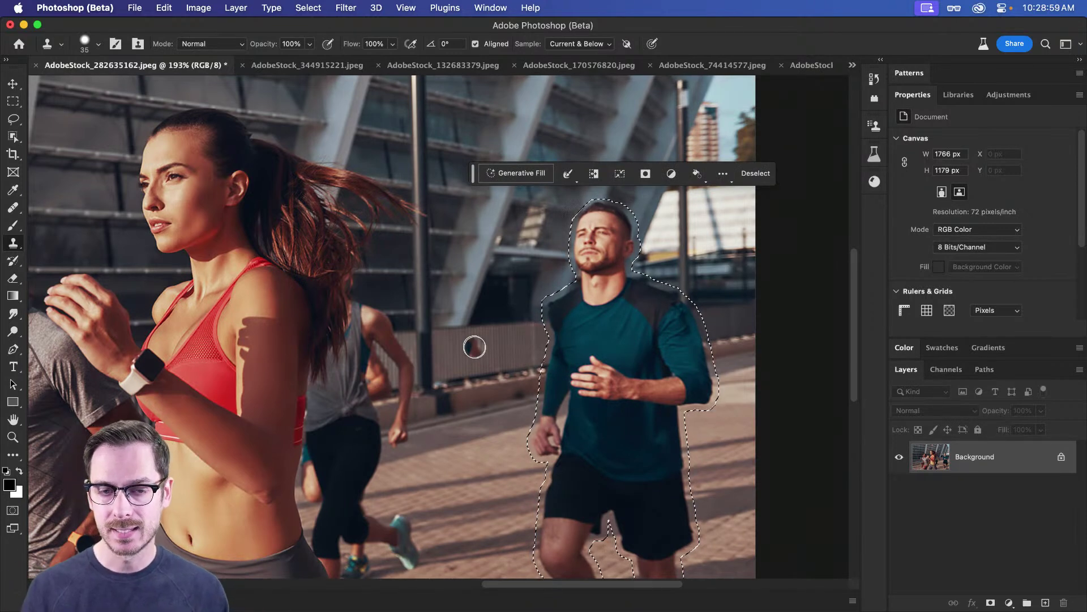
- Remove the selected runner by running Generative Fill with an empty prompt
left_click(539, 172)
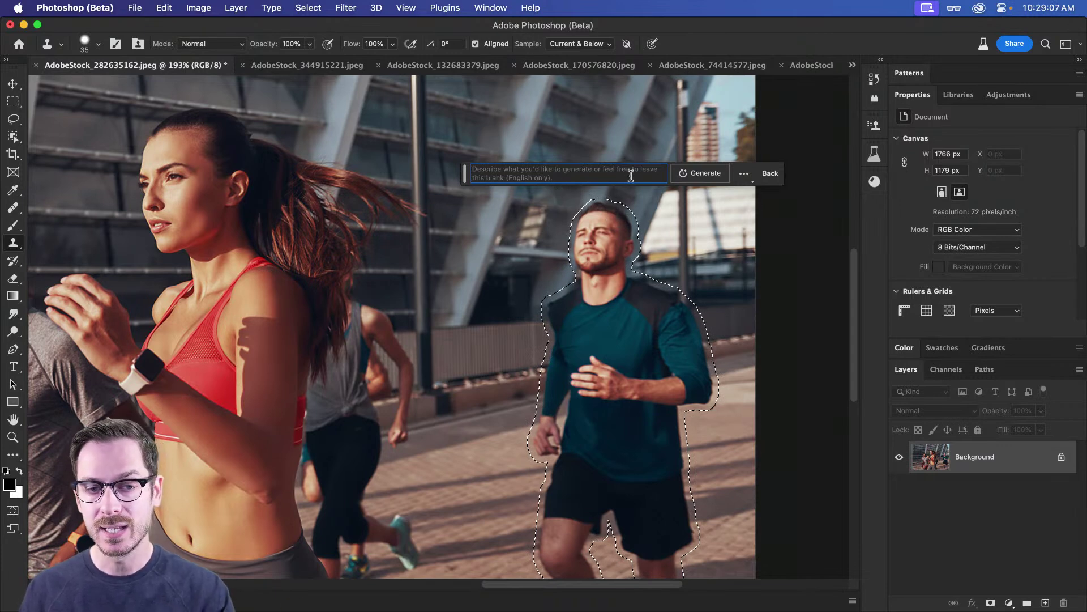
left_click(698, 174)
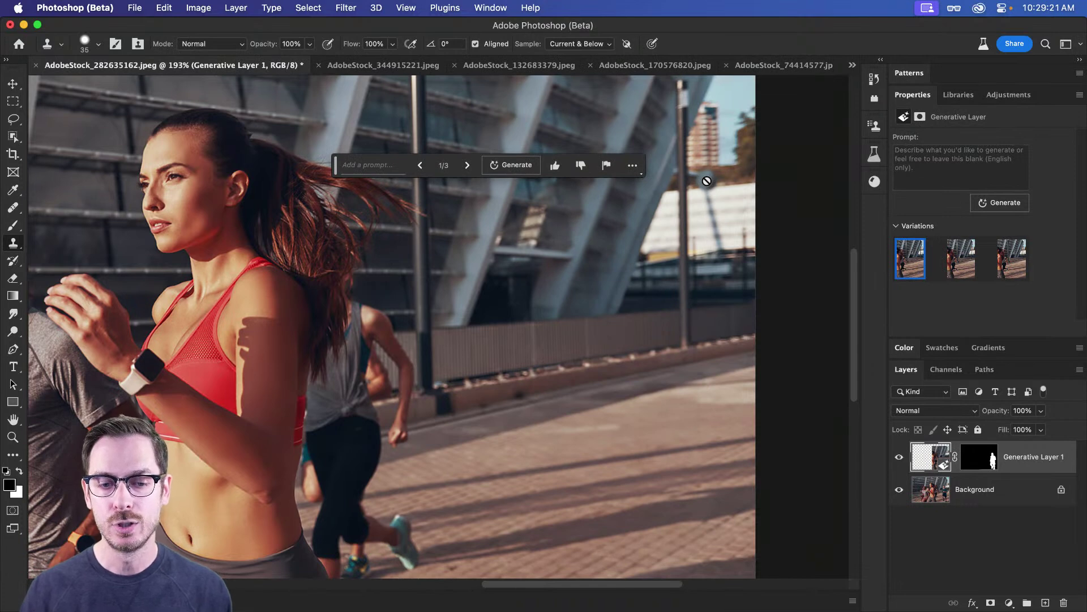
key("v")
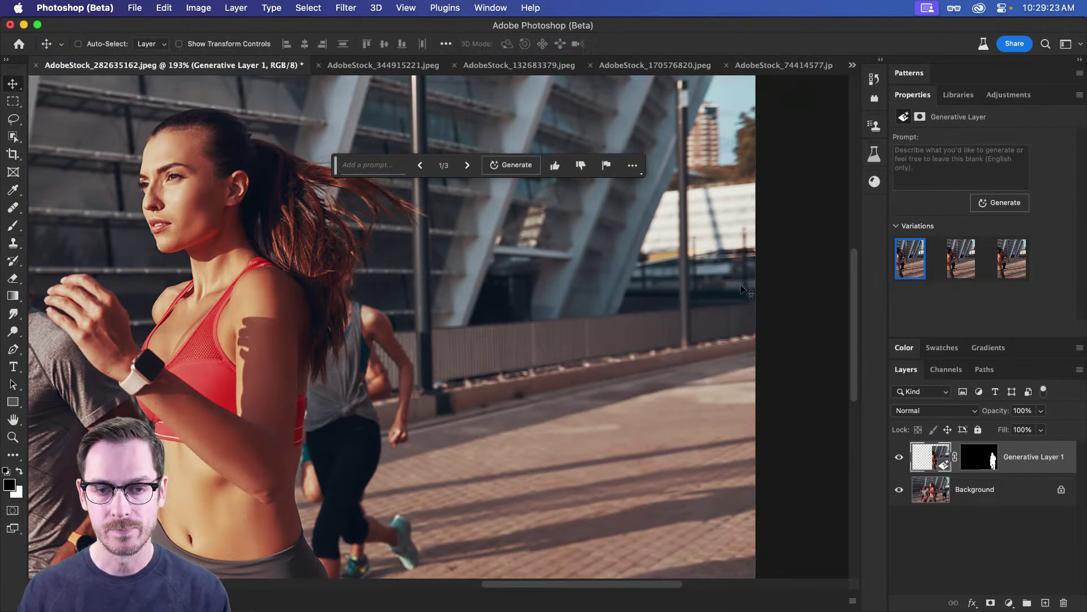
- Compare the three generated variations, return to the first, and toggle the generative layer's visibility to check it against the original
left_click(960, 275)
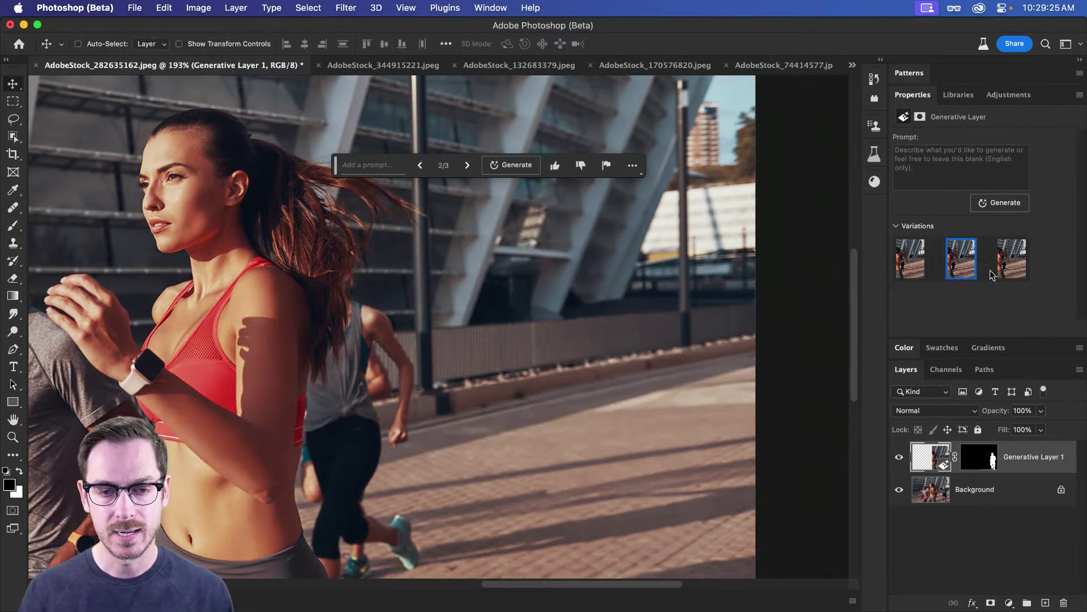
left_click(1011, 266)
left_click(912, 273)
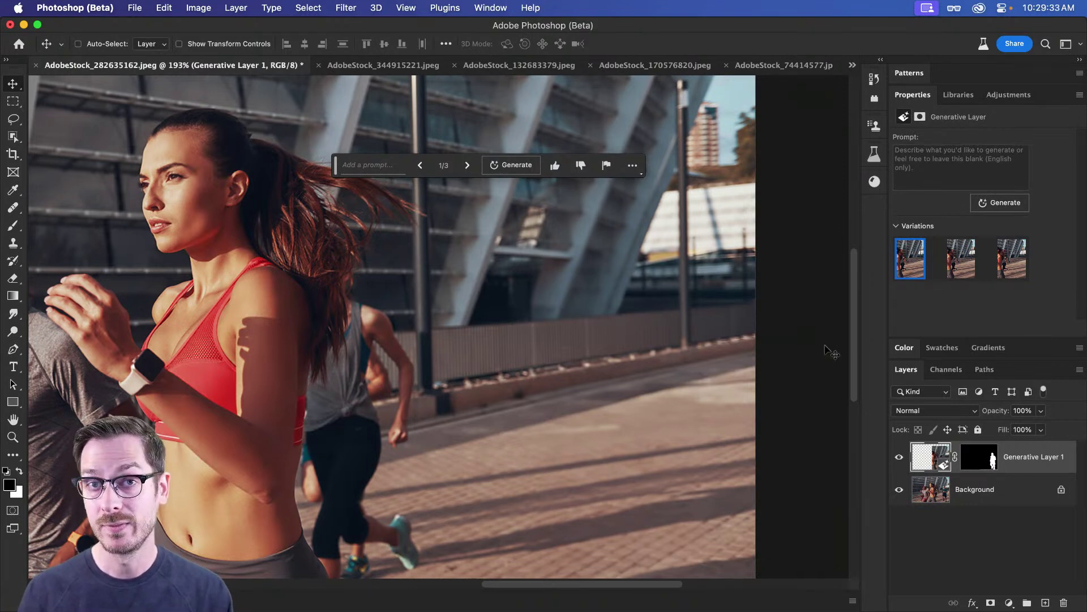
left_click(899, 457)
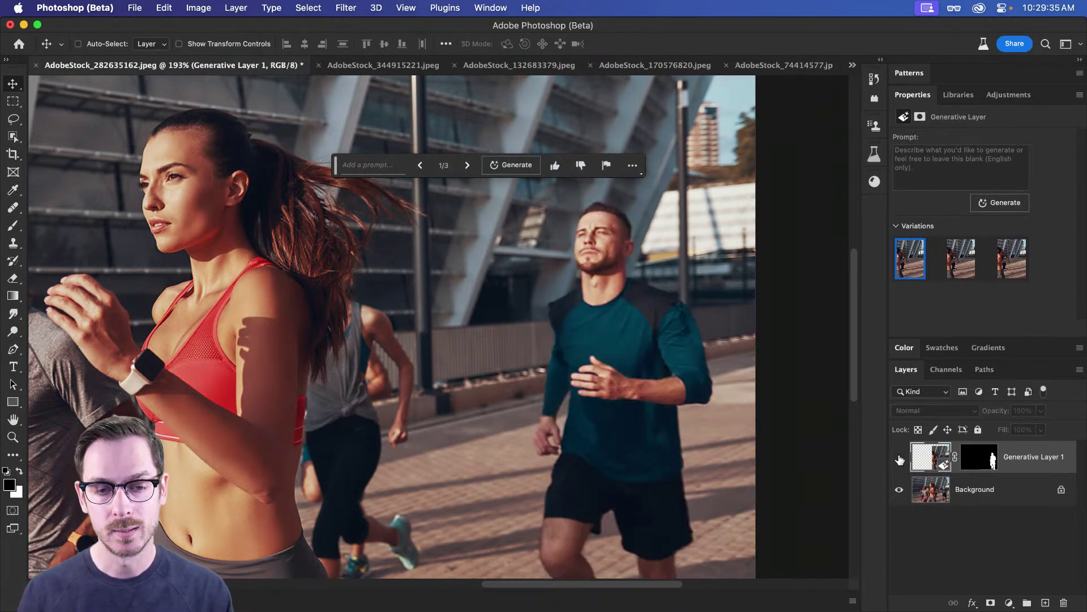
left_click(899, 457)
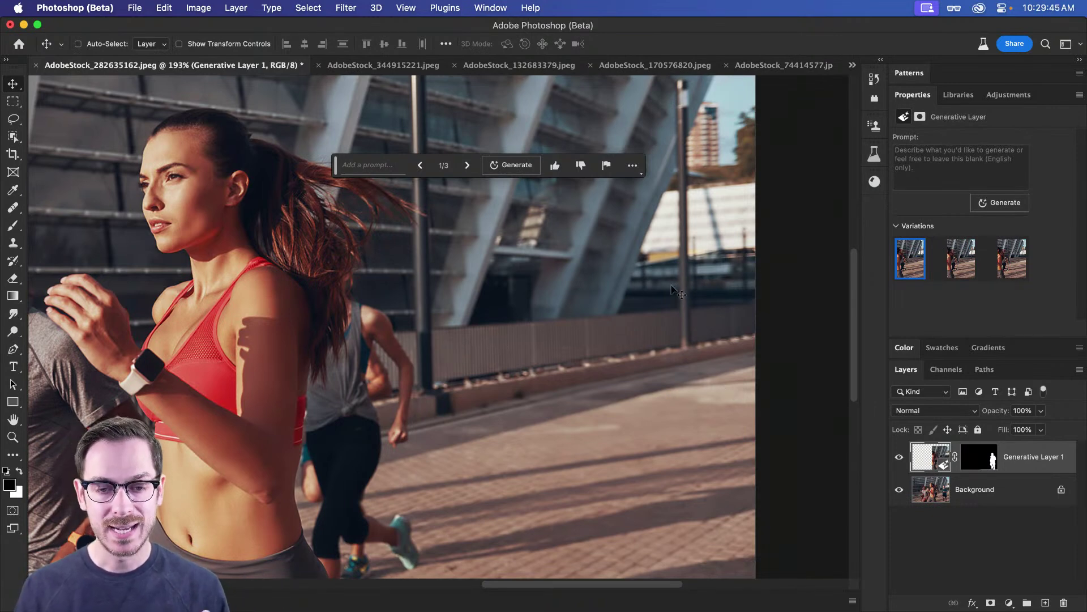
- Toggle the visibility of Generative Layer 1 to compare the runners photo with and without the generated background
left_click(899, 456)
left_click(899, 457)
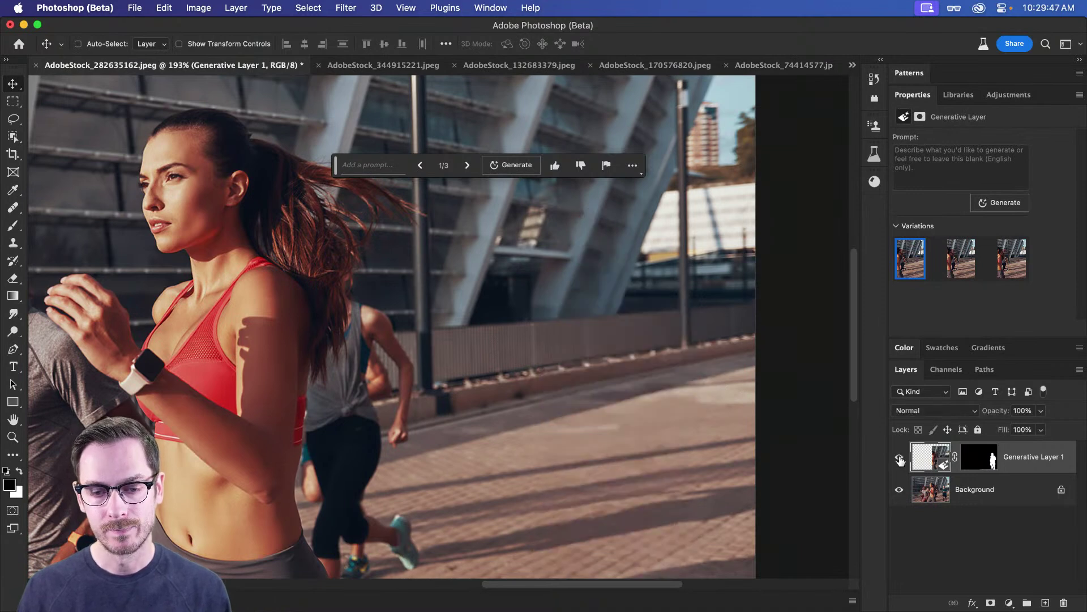
left_click(899, 461)
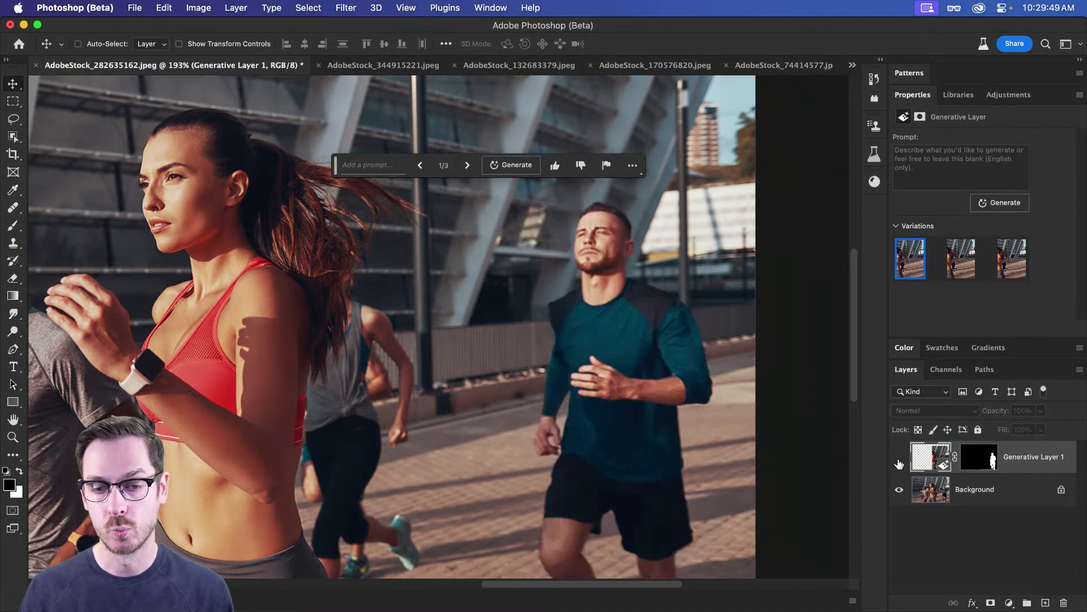
left_click(899, 461)
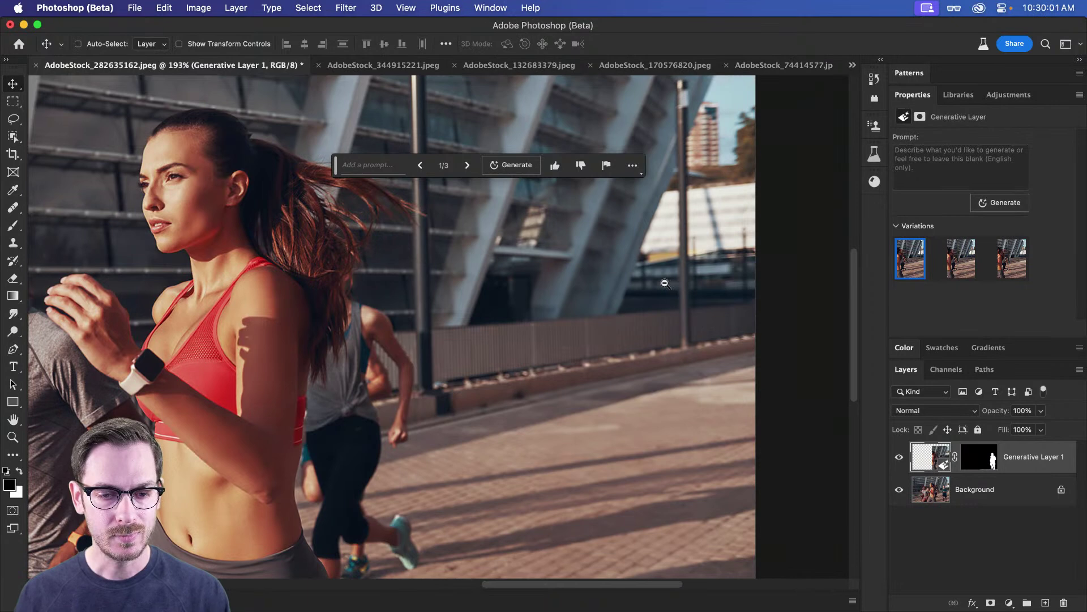
scroll(666, 284, "down", 3)
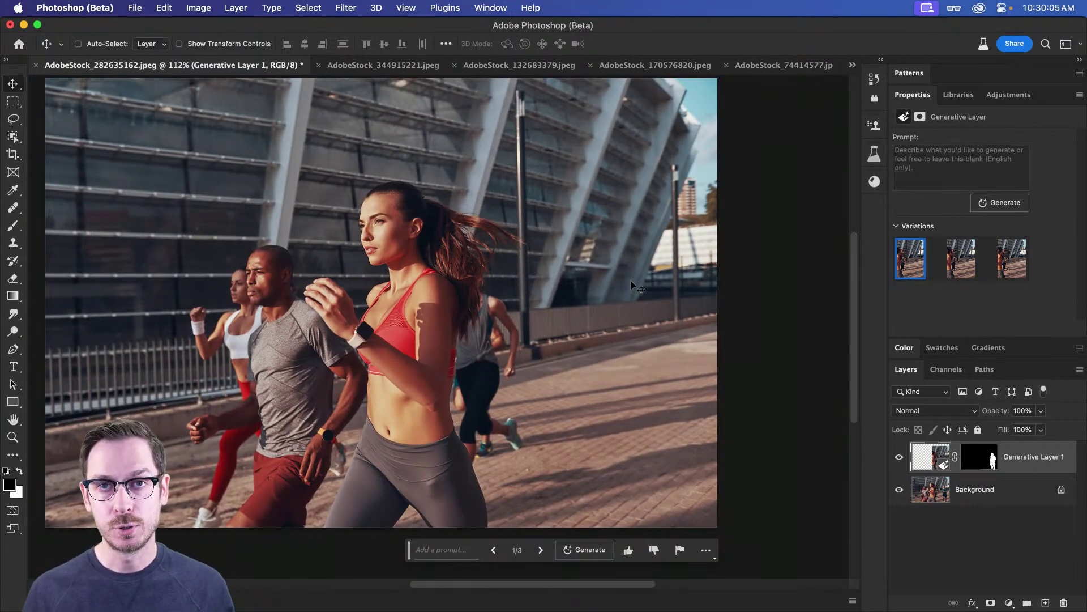
- Switch to the deer photo, AdobeStock_344915221.jpeg
left_click(357, 66)
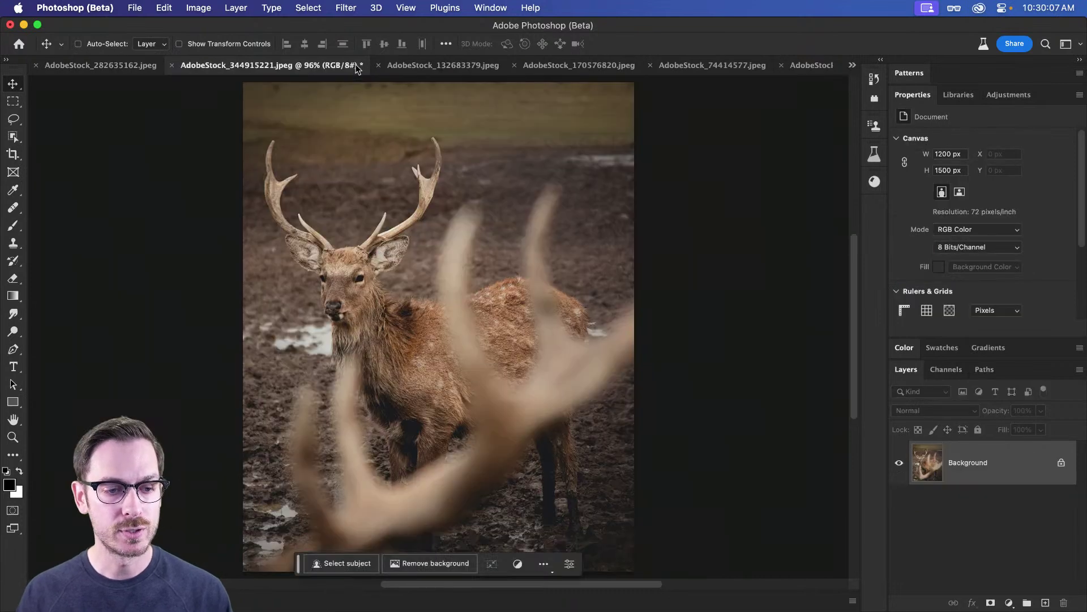
scroll(461, 316, "down", 1)
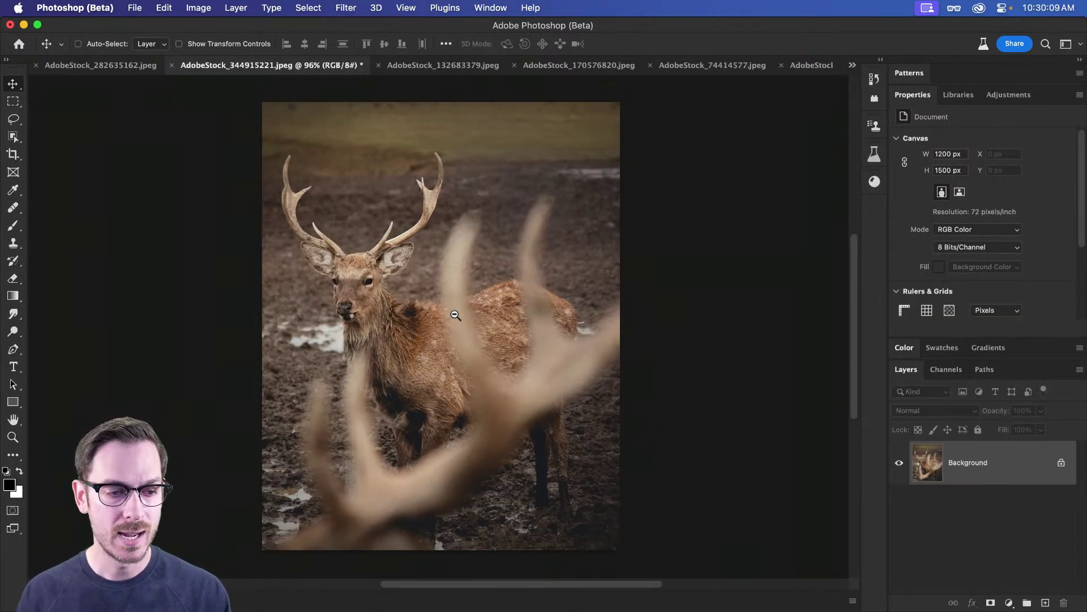
left_click_drag(453, 315, 482, 308)
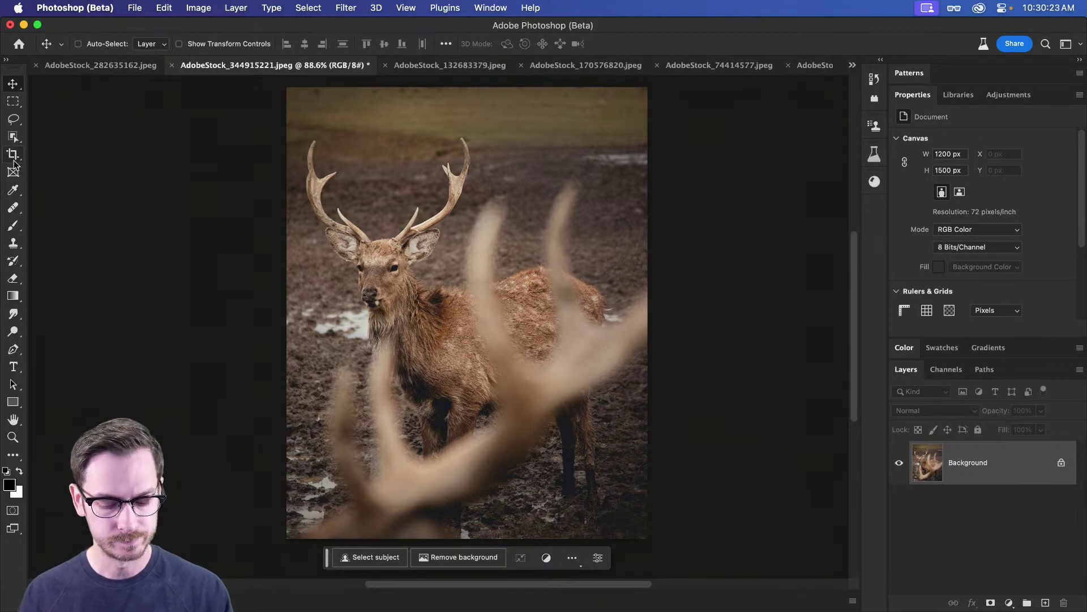
- Try to paint out the blurred antler tips with the Healing Brush at size 90, sampling the mud behind the deer
left_click(13, 208)
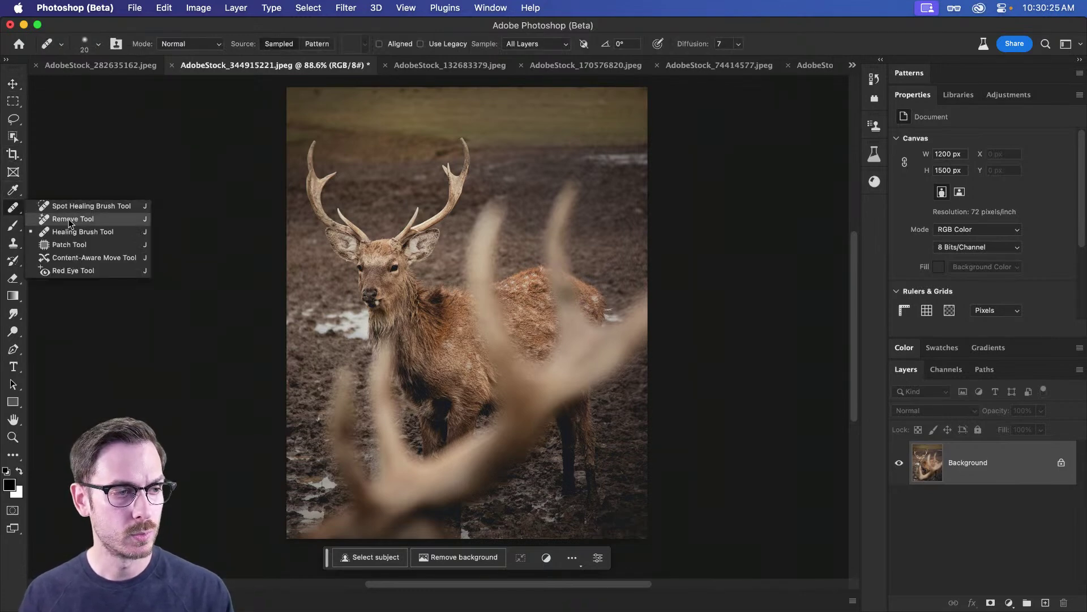
key("Escape")
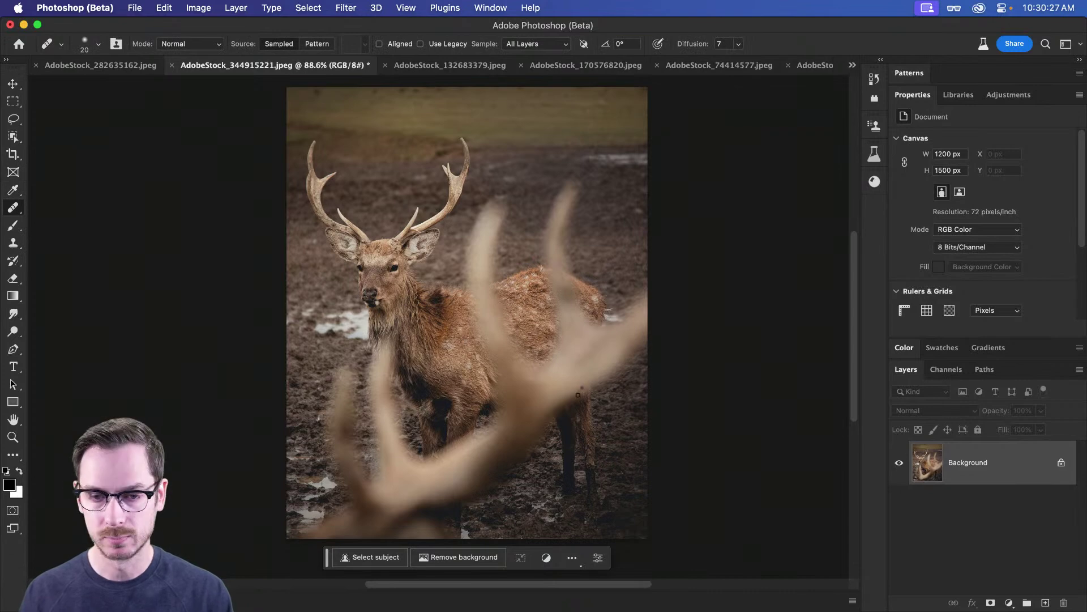
key("bracketright")
key("bracketright")
key("bracketright")
key("bracketright")
key("bracketright")
key("bracketright")
key("bracketright")
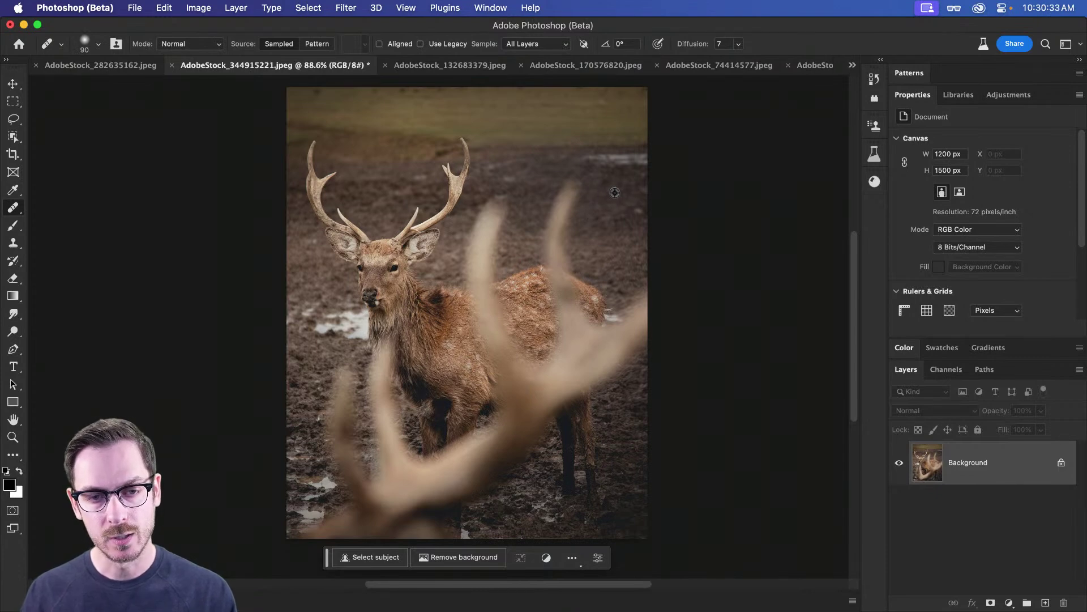
left_click(615, 193, "alt")
mouse_move(566, 185)
left_mouse_down()
mouse_move(550, 222)
mouse_move(567, 230)
mouse_move(558, 255)
left_mouse_up()
mouse_move(514, 190)
left_mouse_down()
mouse_move(492, 205)
mouse_move(504, 215)
mouse_move(484, 225)
left_mouse_up()
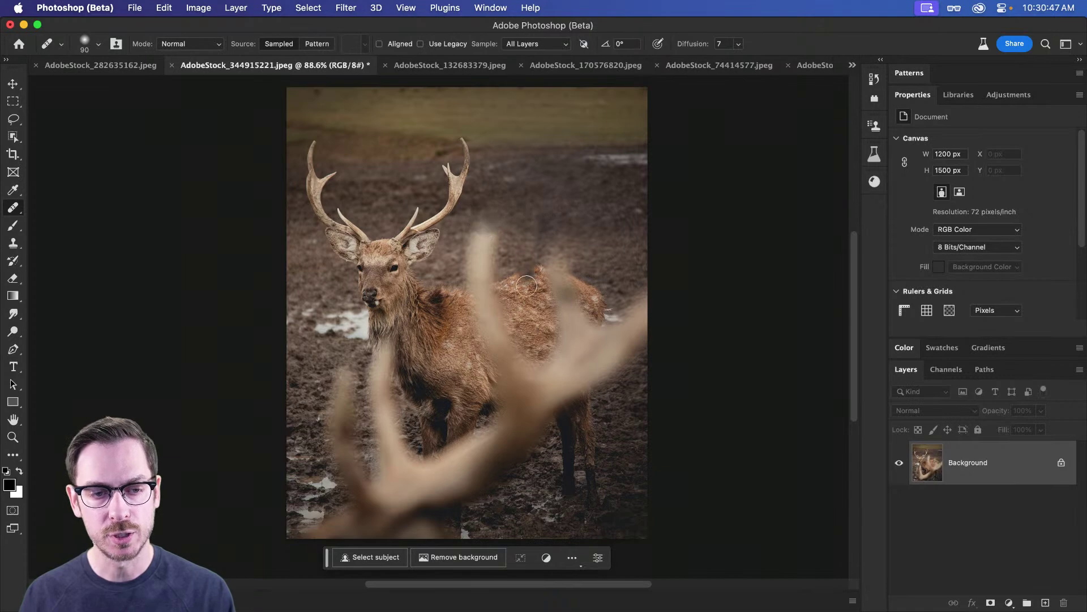
- Try to heal the blurred antler prong that rises beside the deer's back
scroll(527, 316, "up", 2)
scroll(527, 316, "up", 2)
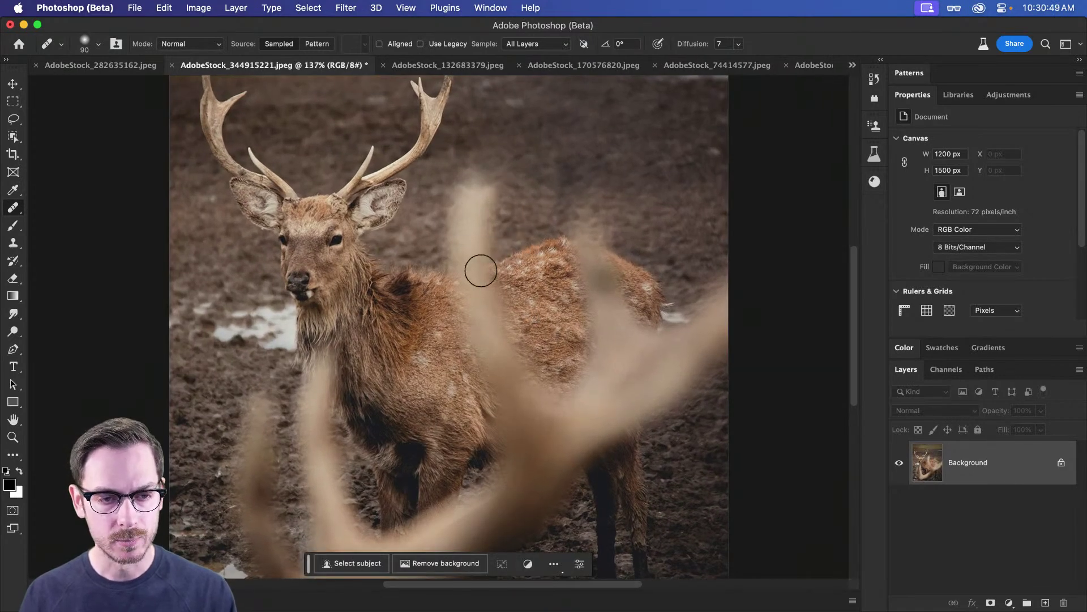
mouse_move(485, 262)
left_mouse_down()
mouse_move(492, 187)
mouse_move(469, 193)
mouse_move(460, 221)
mouse_move(477, 202)
left_mouse_up()
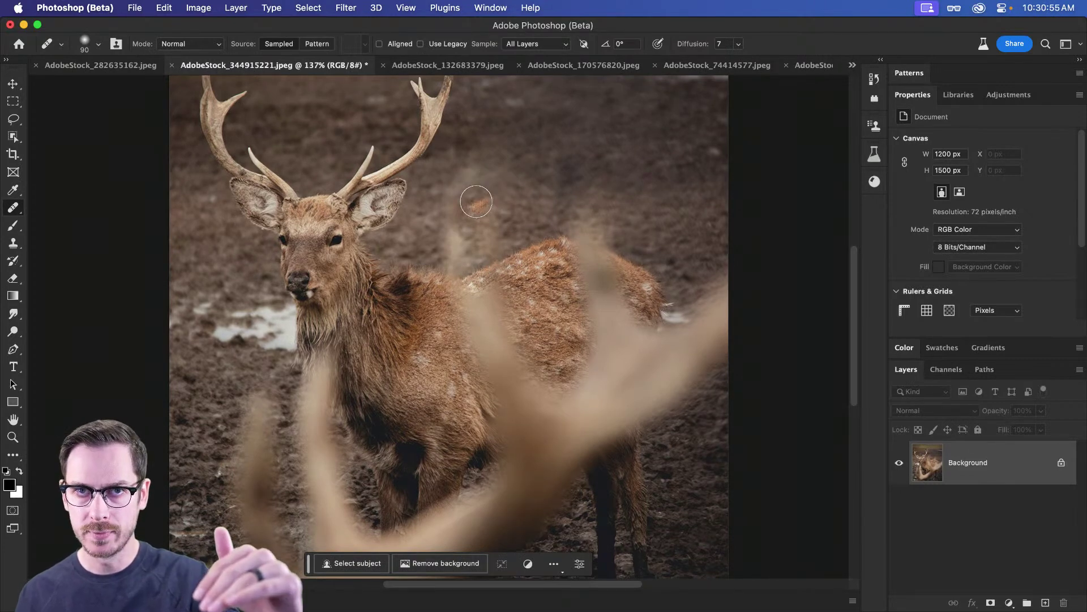
- Open the Clone Source settings to examine the source position, scale and rotation options, and close them again
left_click(502, 6)
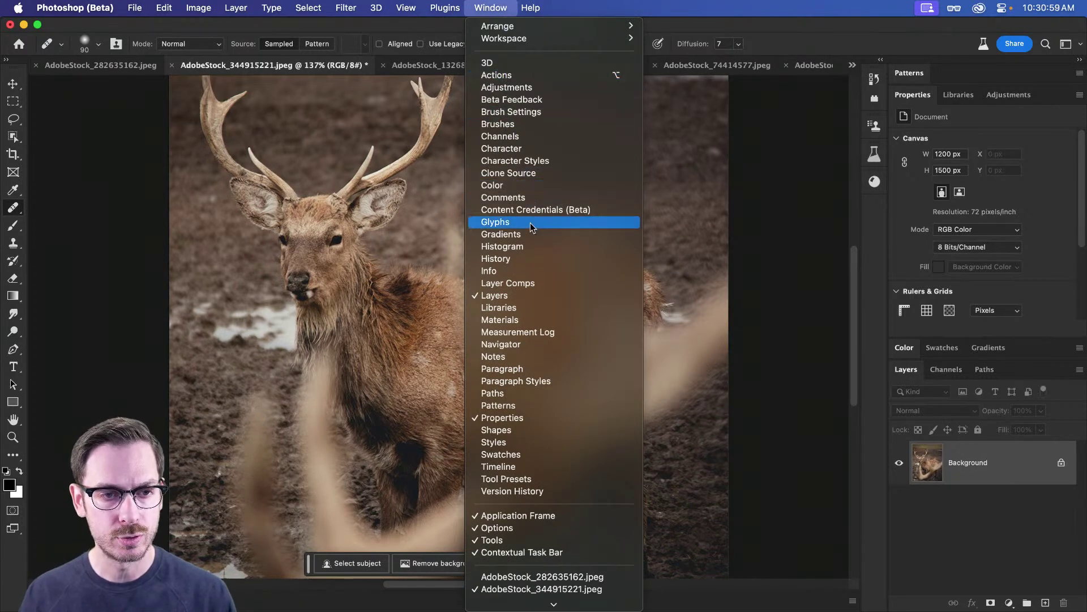
left_click(527, 172)
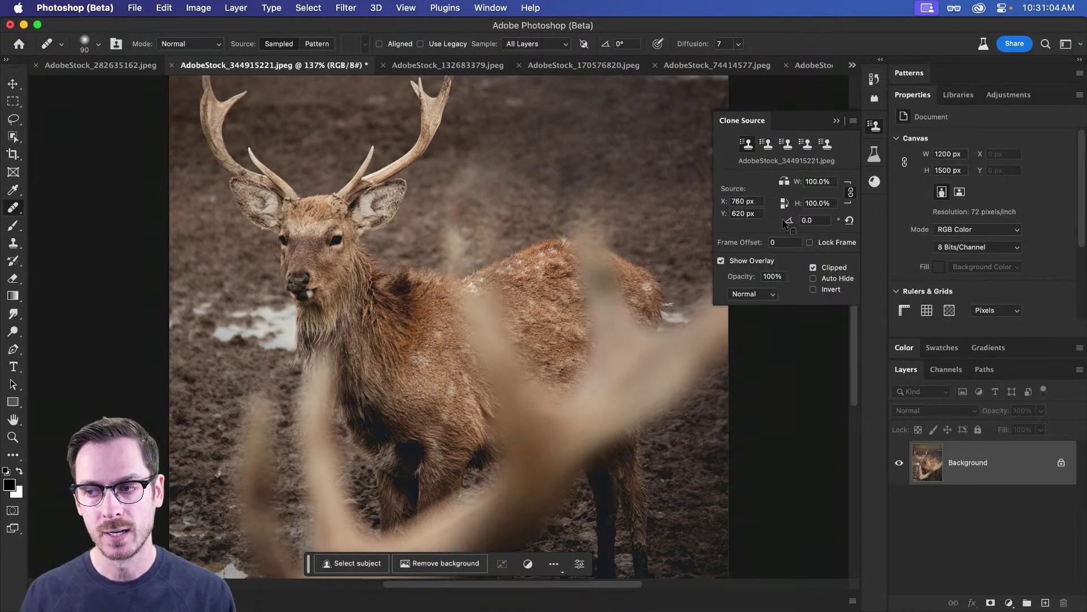
left_click(875, 127)
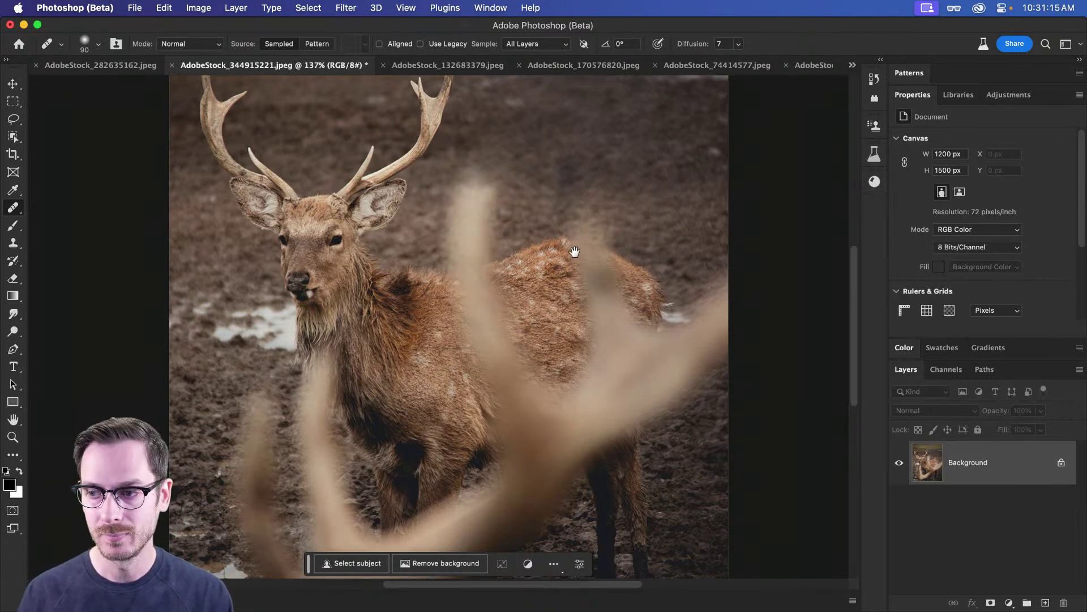
- Try healing dabs and strokes on the thick part of the blurred antler in front of the deer's legs
scroll(572, 250, "down", 2)
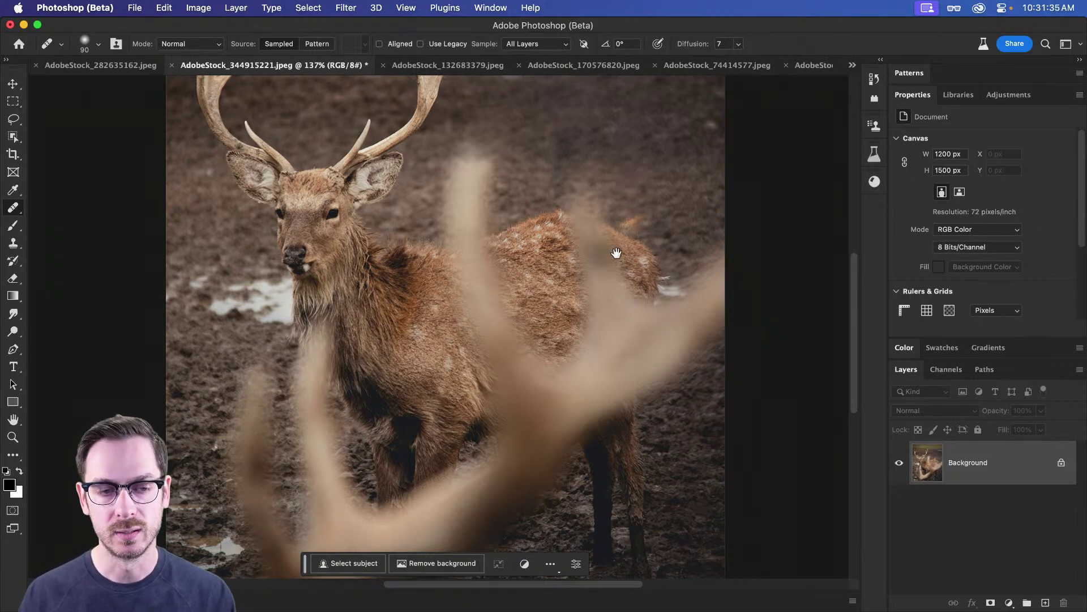
scroll(614, 250, "down", 3)
mouse_move(524, 229)
left_mouse_down()
mouse_move(496, 205)
mouse_move(544, 167)
mouse_move(598, 167)
left_mouse_up()
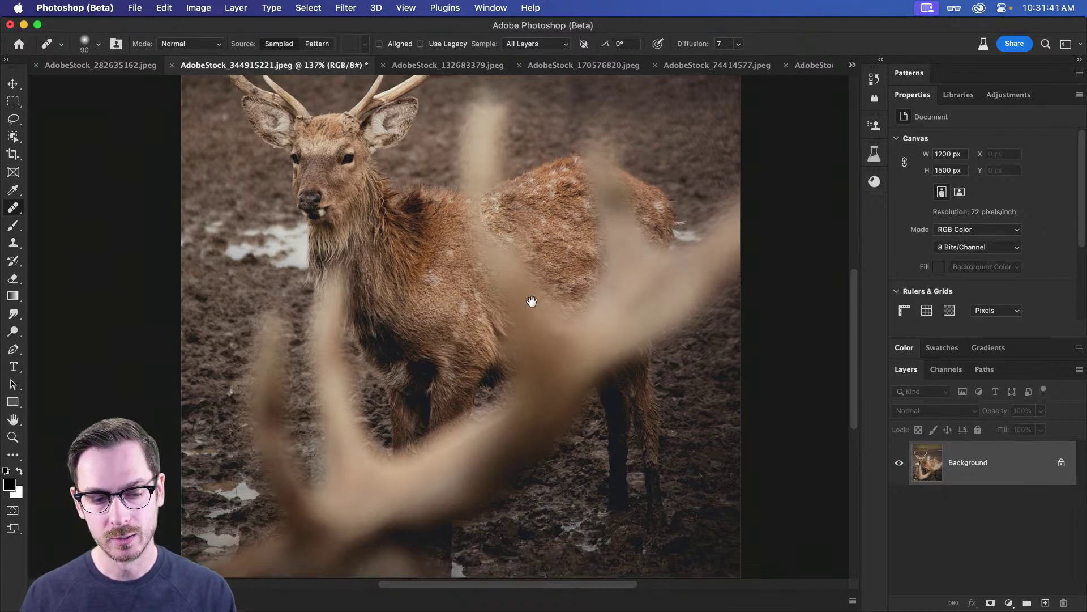
scroll(529, 300, "down", 2)
left_click(439, 467)
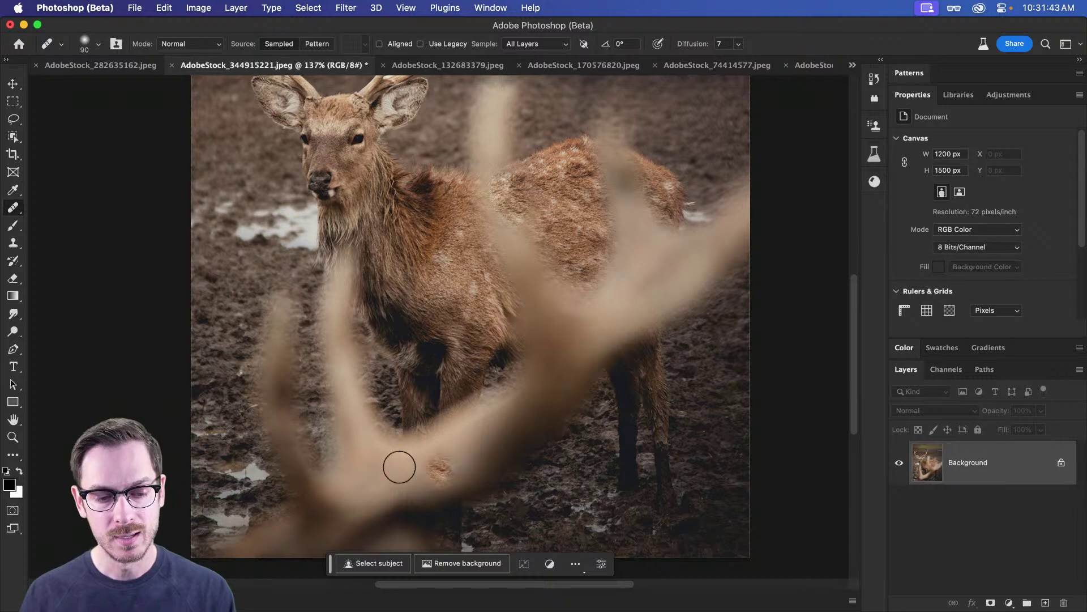
left_click(481, 465)
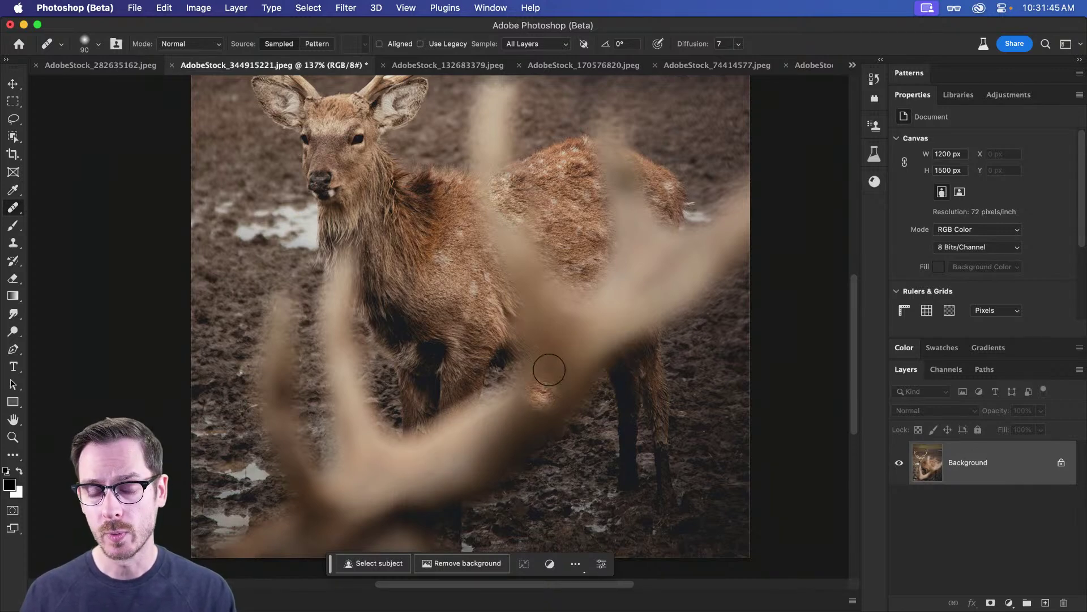
left_click_drag(634, 346, 605, 333)
left_click_drag(628, 315, 605, 352)
- Undo the Healing Brush strokes made on the blurred antlers
key("super+z")
key("super+z")
key("super+z")
key("super+shift+z")
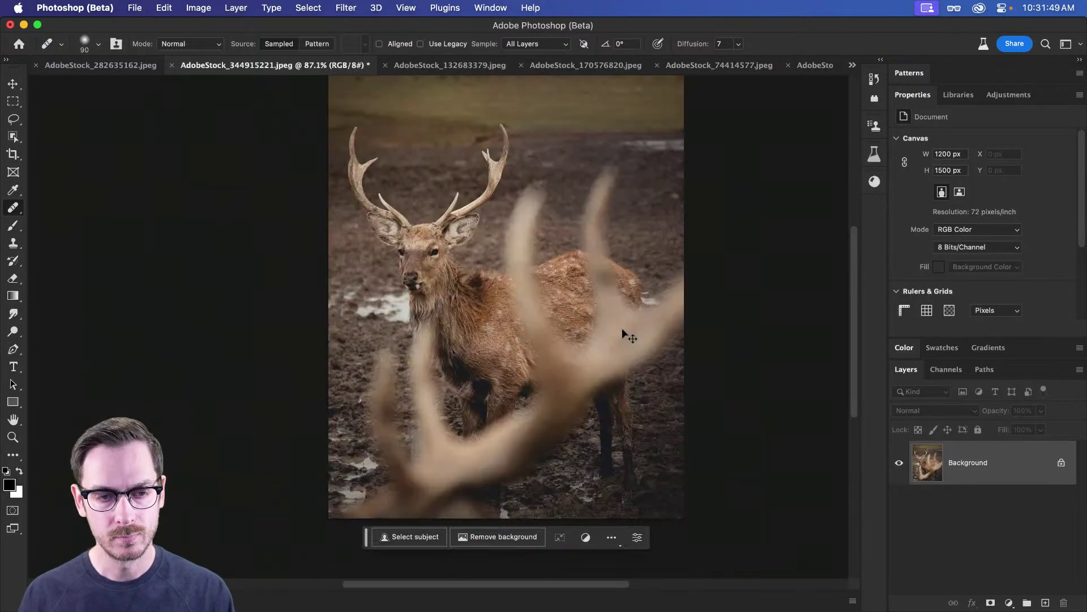
- Lasso loosely around the blurred foreground antlers and replace the selected area using Generative Fill with a blank prompt
left_click(14, 122)
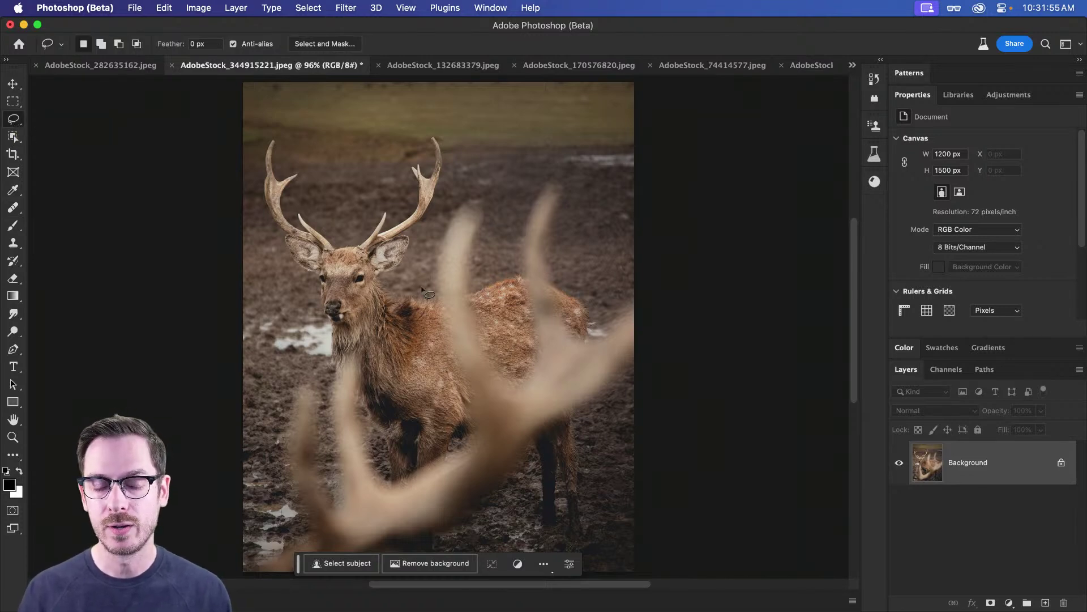
mouse_move(430, 318)
left_mouse_down()
mouse_move(431, 255)
mouse_move(449, 207)
left_mouse_up()
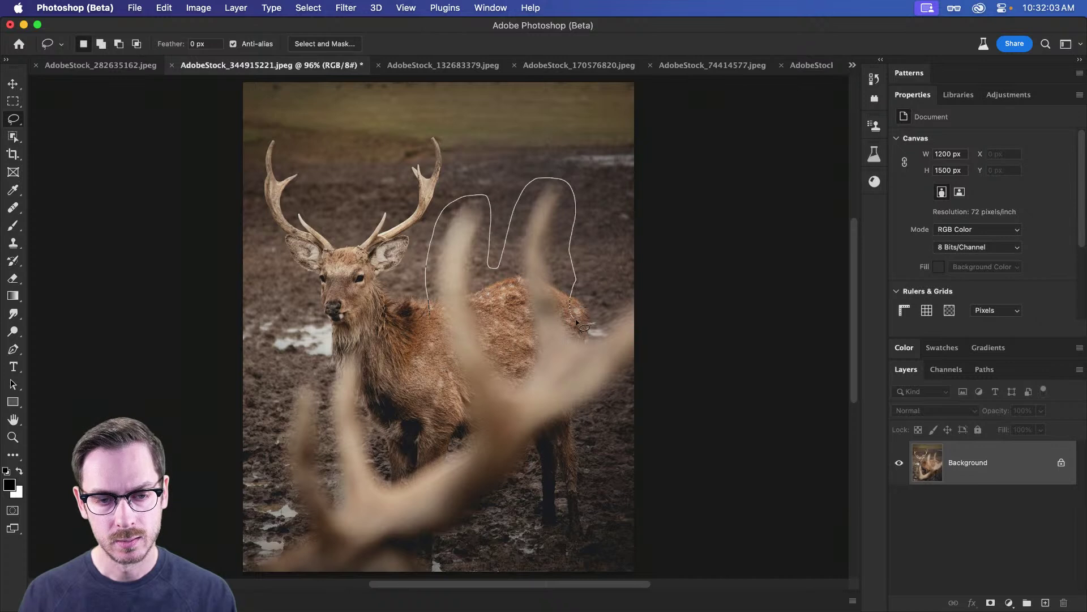
mouse_move(622, 297)
left_mouse_down()
mouse_move(643, 307)
mouse_move(633, 384)
mouse_move(562, 436)
mouse_move(506, 517)
mouse_move(425, 548)
left_mouse_up()
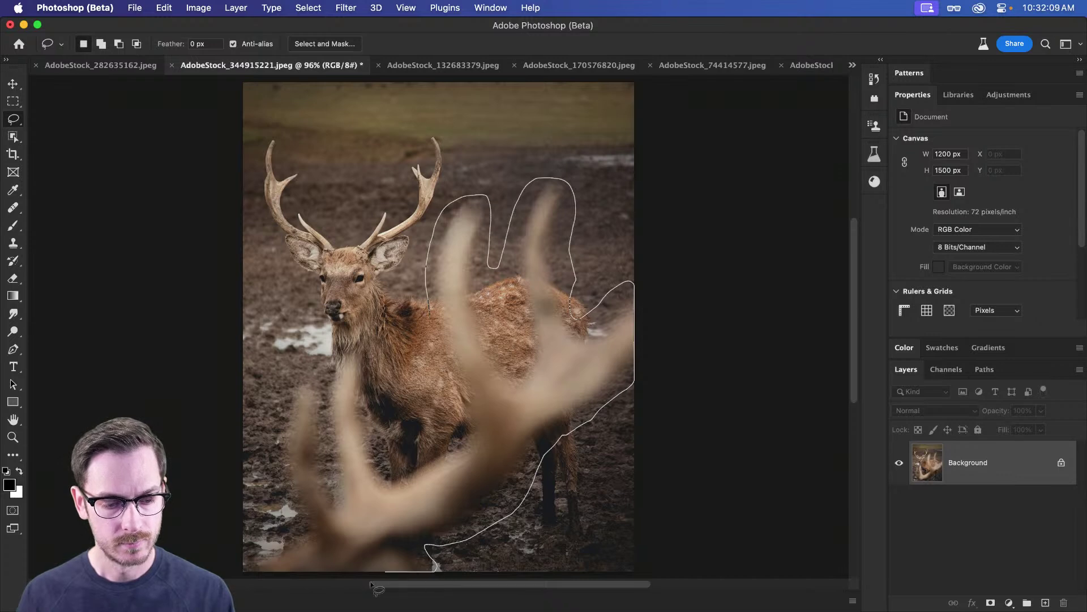
mouse_move(372, 585)
left_mouse_down()
mouse_move(258, 587)
mouse_move(238, 577)
mouse_move(230, 559)
mouse_move(278, 538)
mouse_move(263, 427)
mouse_move(274, 399)
left_mouse_up()
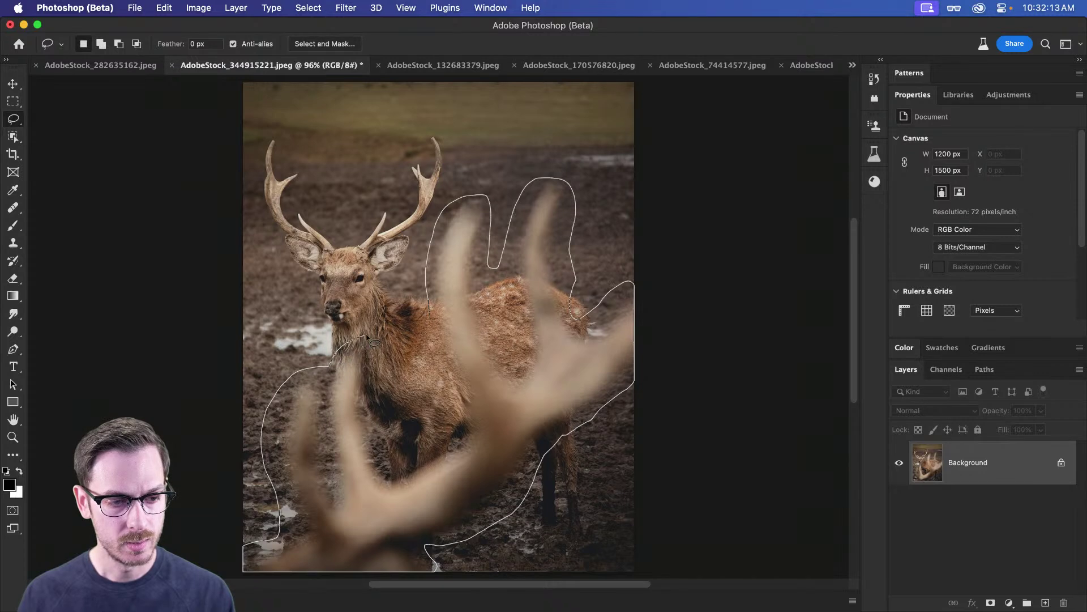
left_click_drag(378, 375, 380, 414)
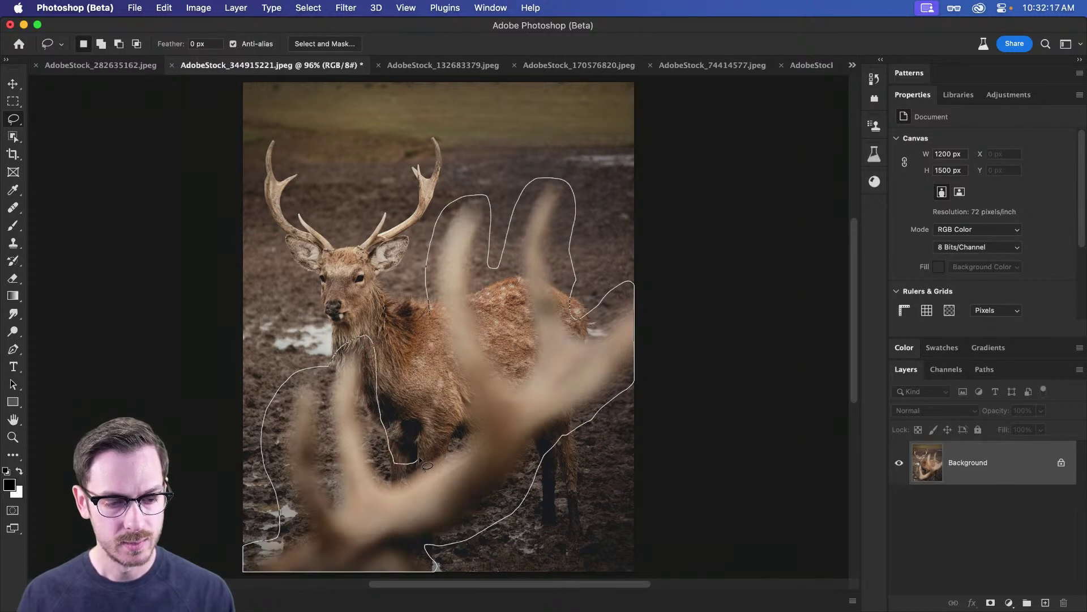
left_click_drag(420, 459, 436, 444)
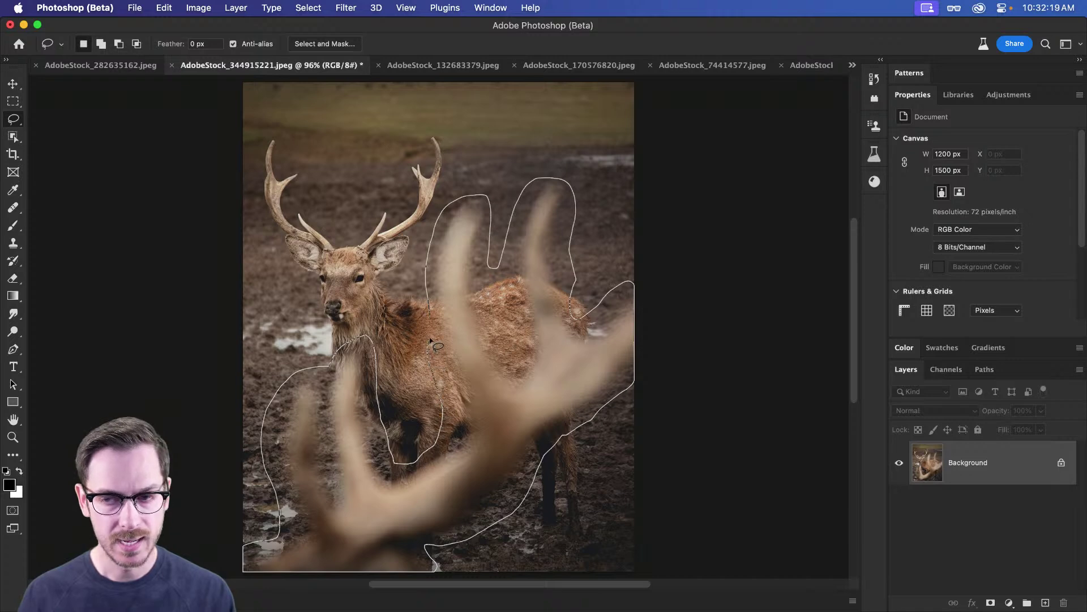
left_click_drag(430, 340, 432, 335)
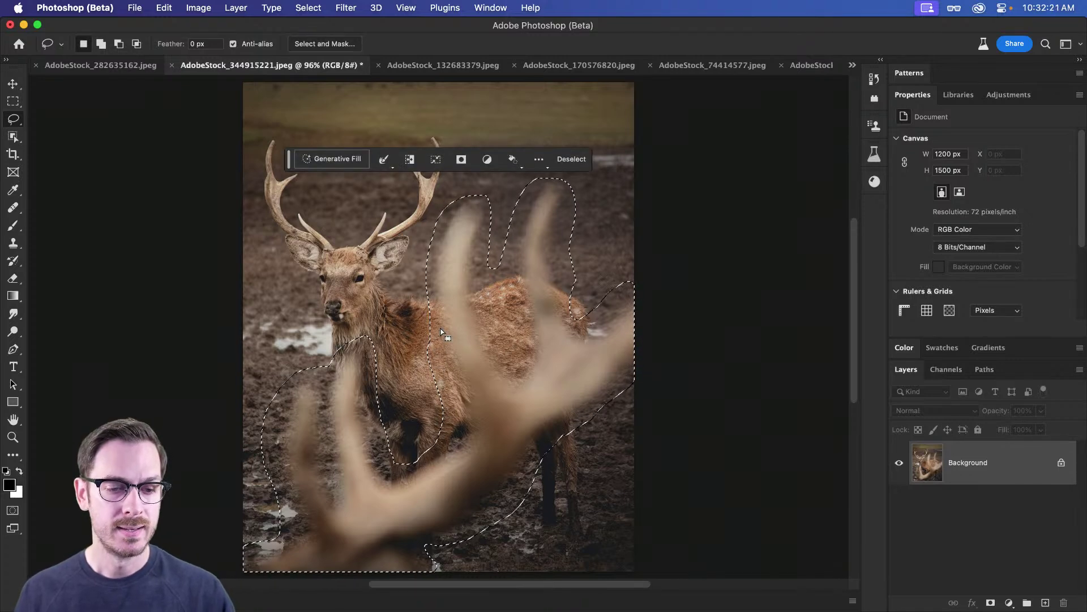
left_click(335, 158)
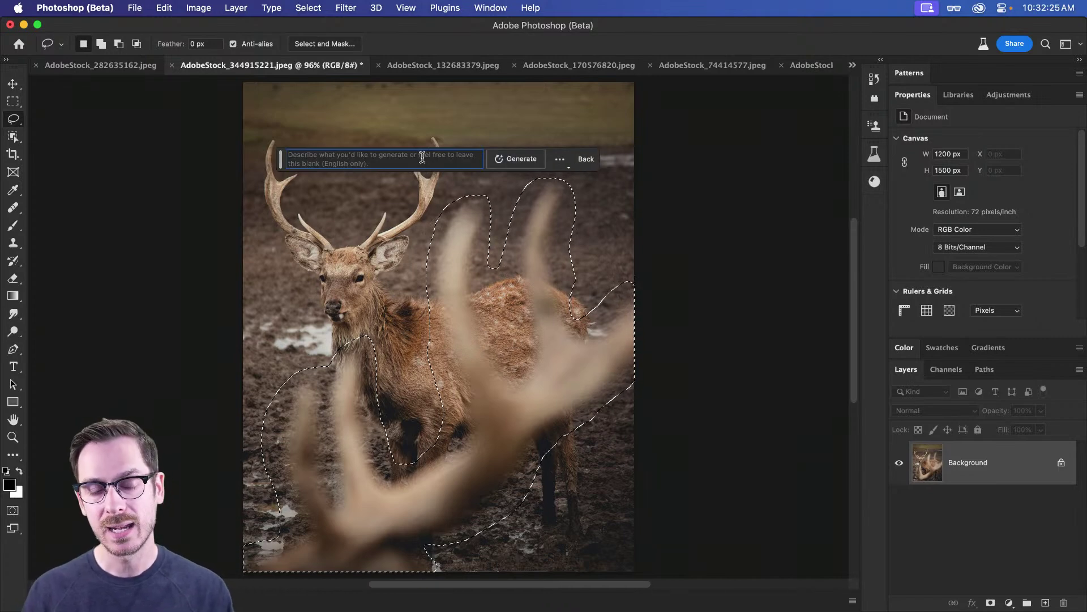
left_click(512, 157)
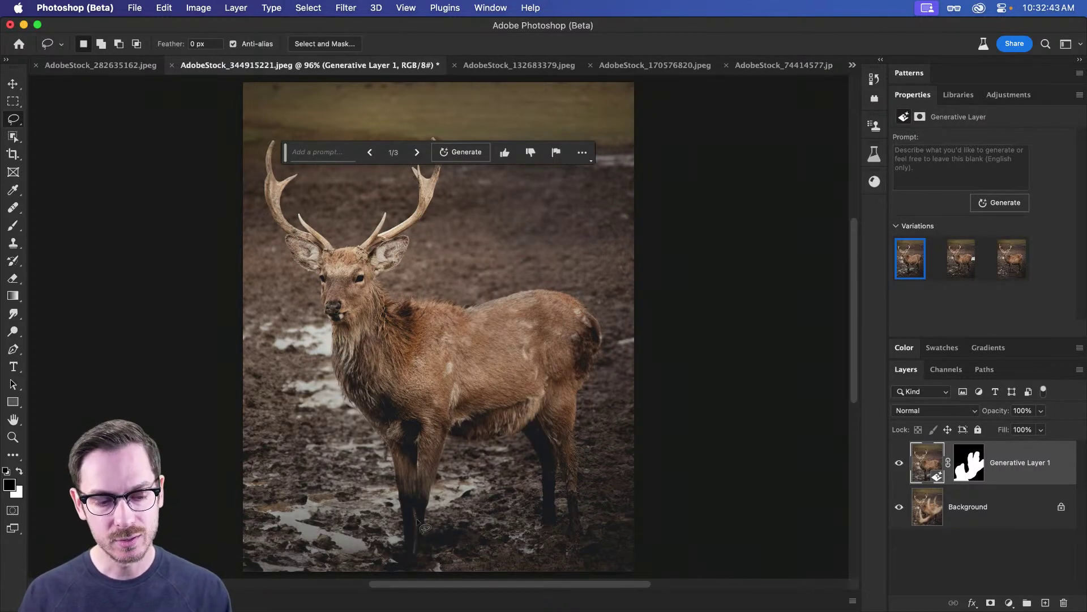
- Compare the three generated variations of the deer and keep the first one
left_click(959, 275)
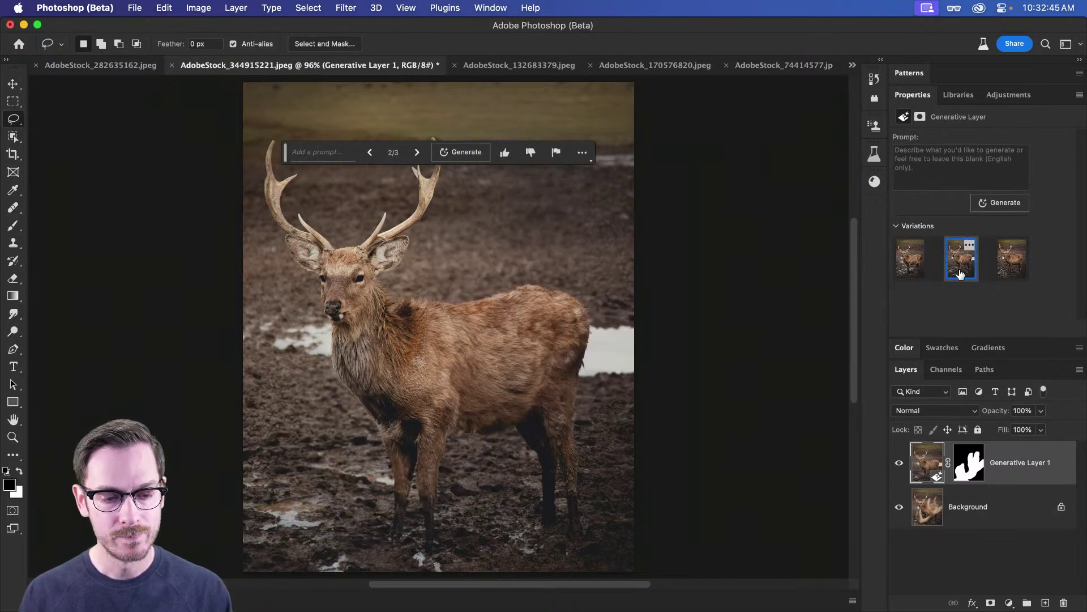
left_click(1010, 275)
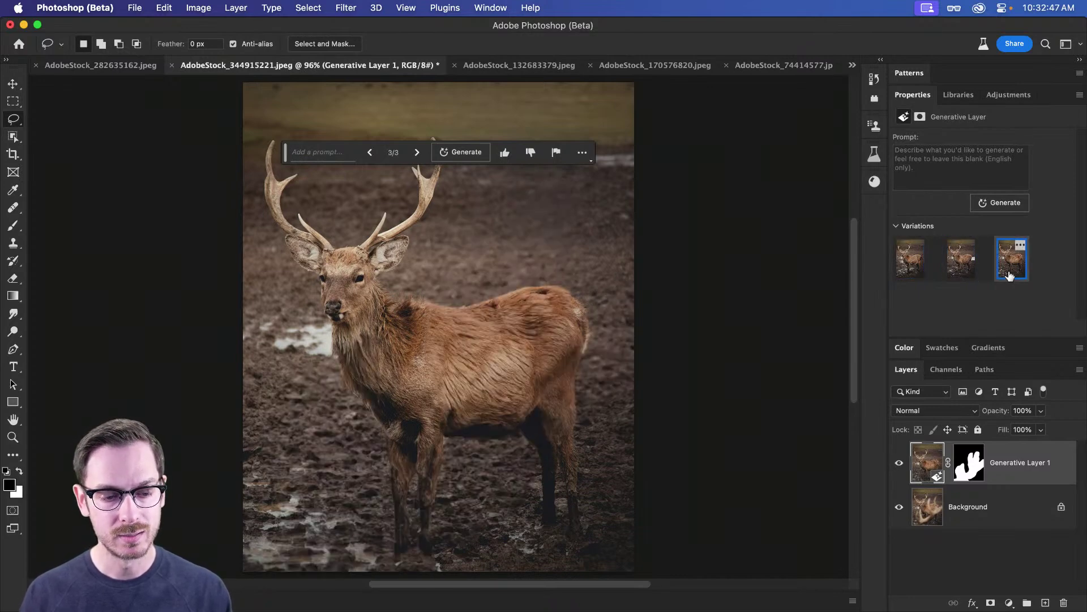
left_click(965, 263)
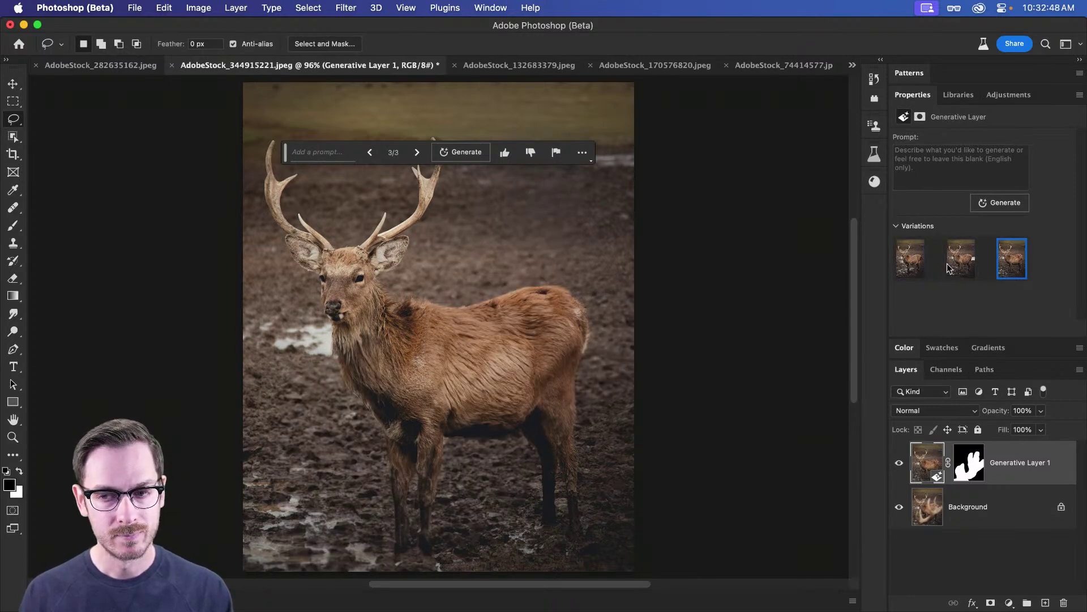
left_click(914, 268)
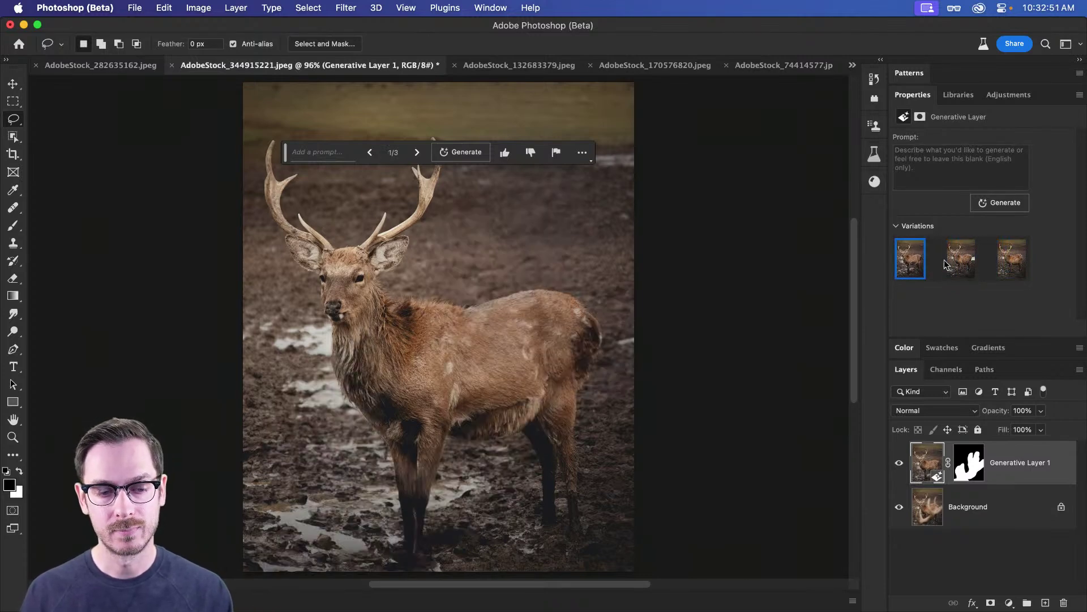
left_click(922, 270)
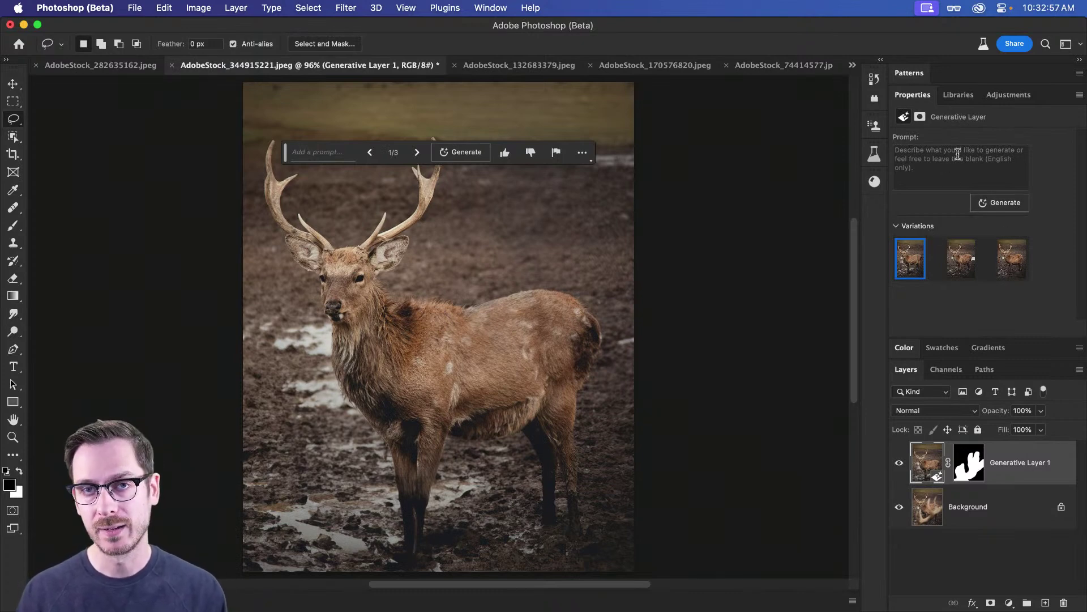
- Toggle the generative layer's visibility repeatedly to compare the deer photo with and without the blurred antlers
left_click(901, 465)
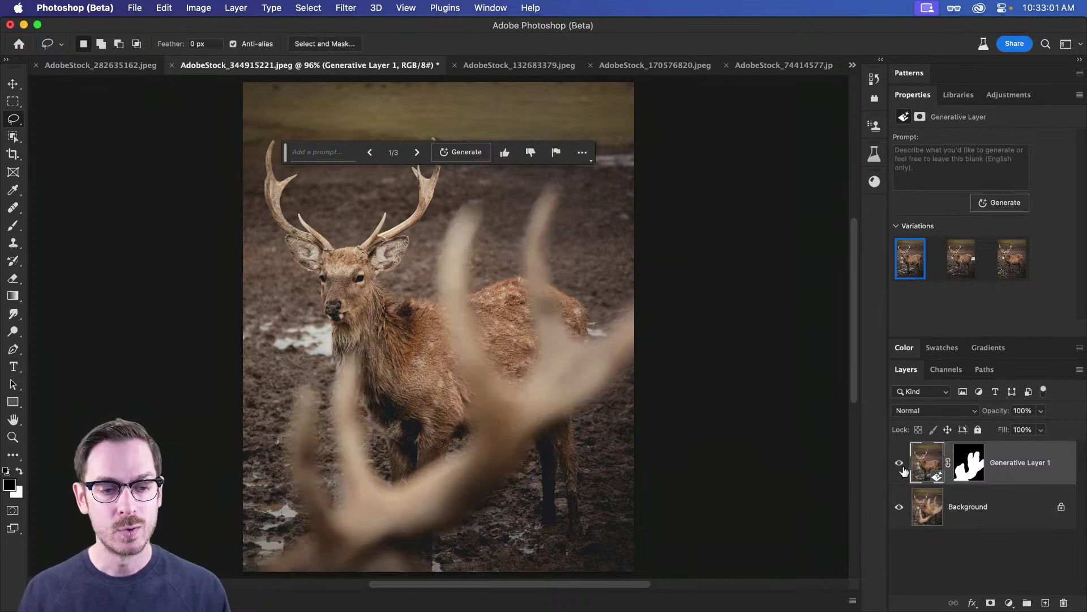
left_click(901, 466)
left_click(901, 465)
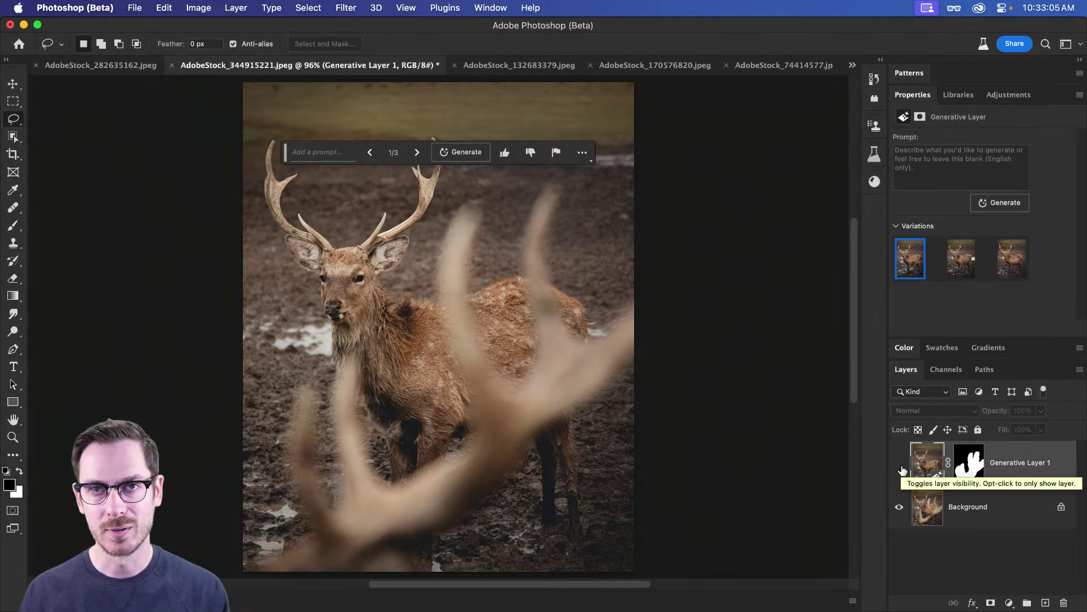
left_click(900, 465)
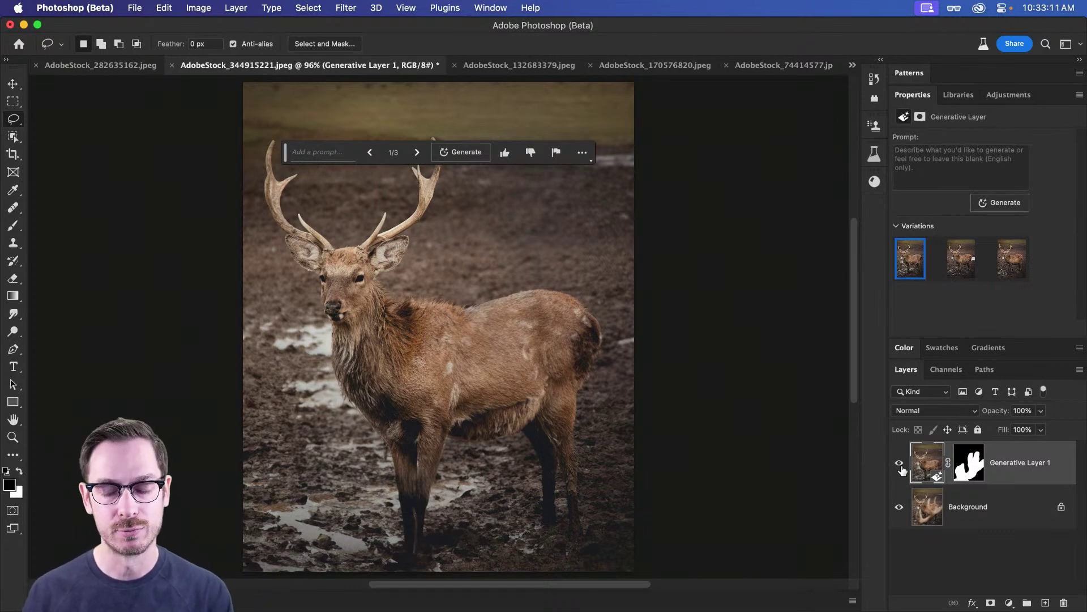
left_click(900, 463)
left_click(899, 464)
left_click(900, 463)
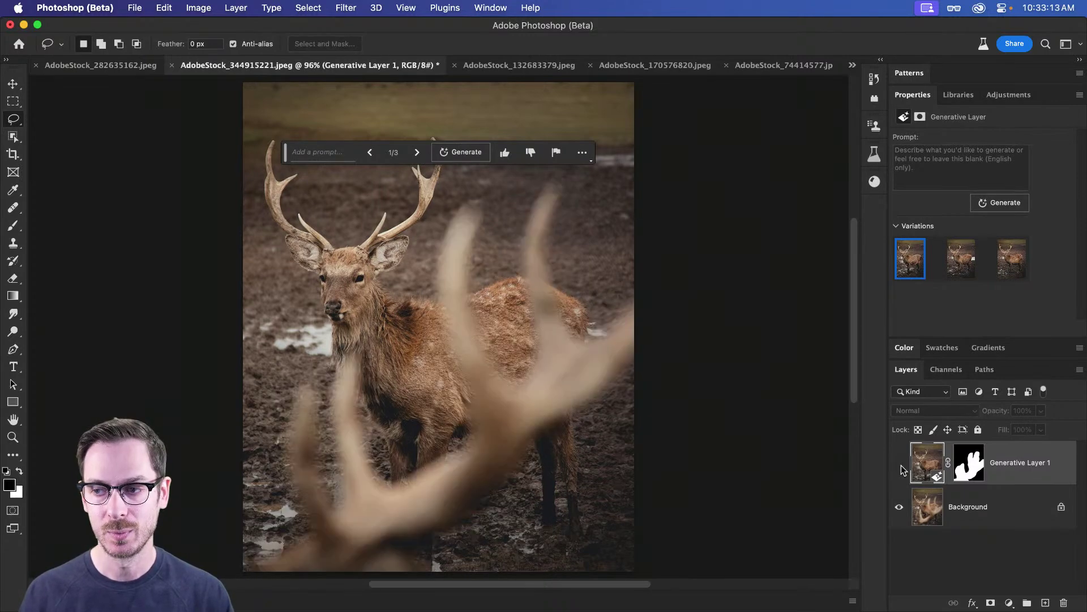
- Switch to AdobeStock_132683379.jpeg and lasso loosely around the background people on both sides of the embracing couple
left_click(547, 68)
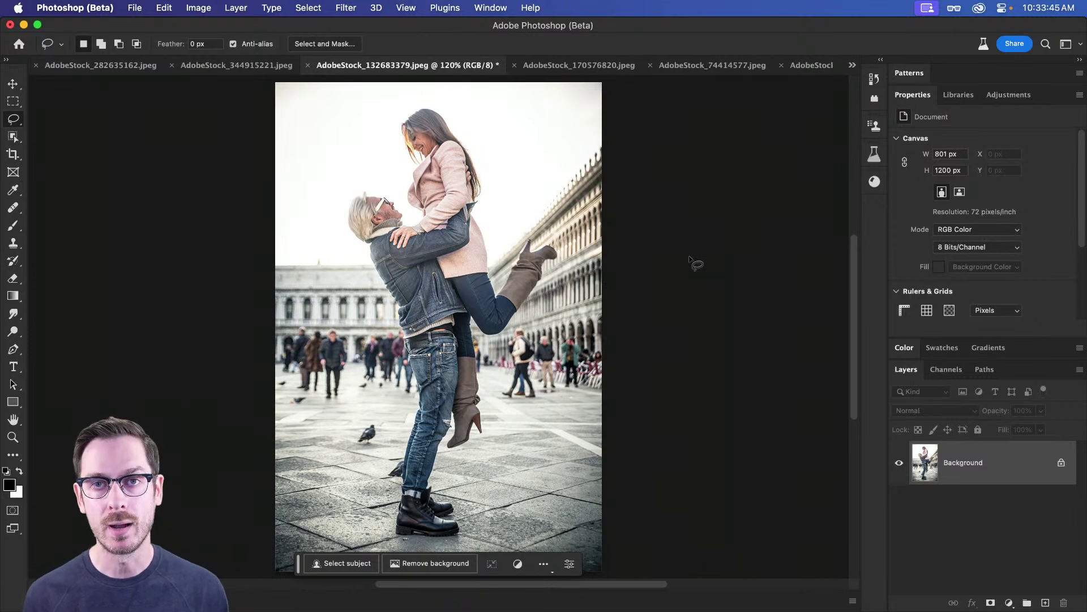
key("z")
left_click_drag(248, 347, 299, 295)
key("l")
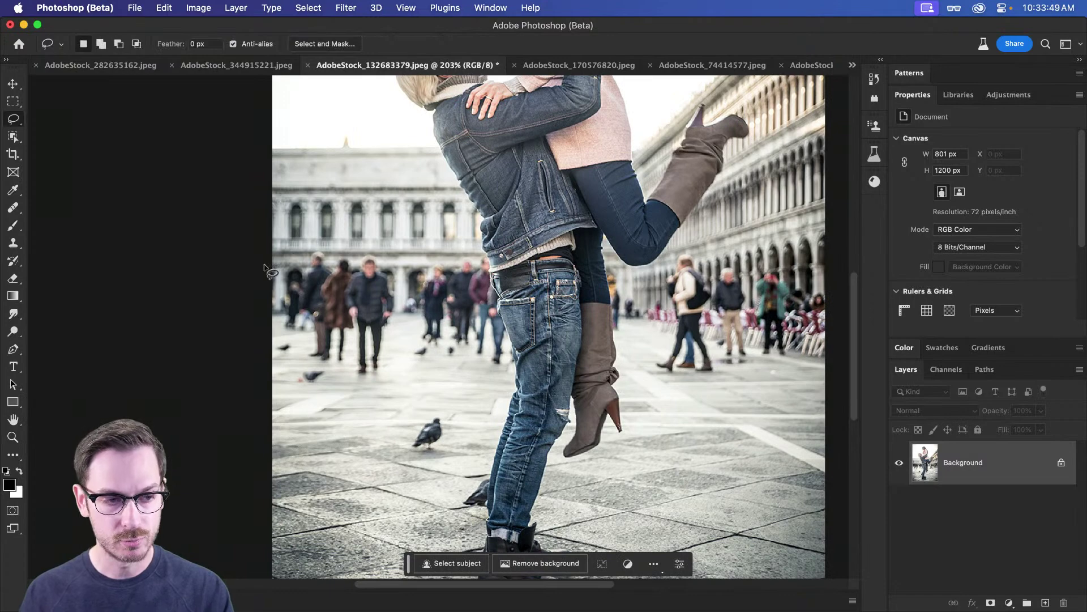
mouse_move(304, 265)
left_mouse_down()
mouse_move(319, 249)
mouse_move(487, 257)
mouse_move(499, 294)
left_mouse_up()
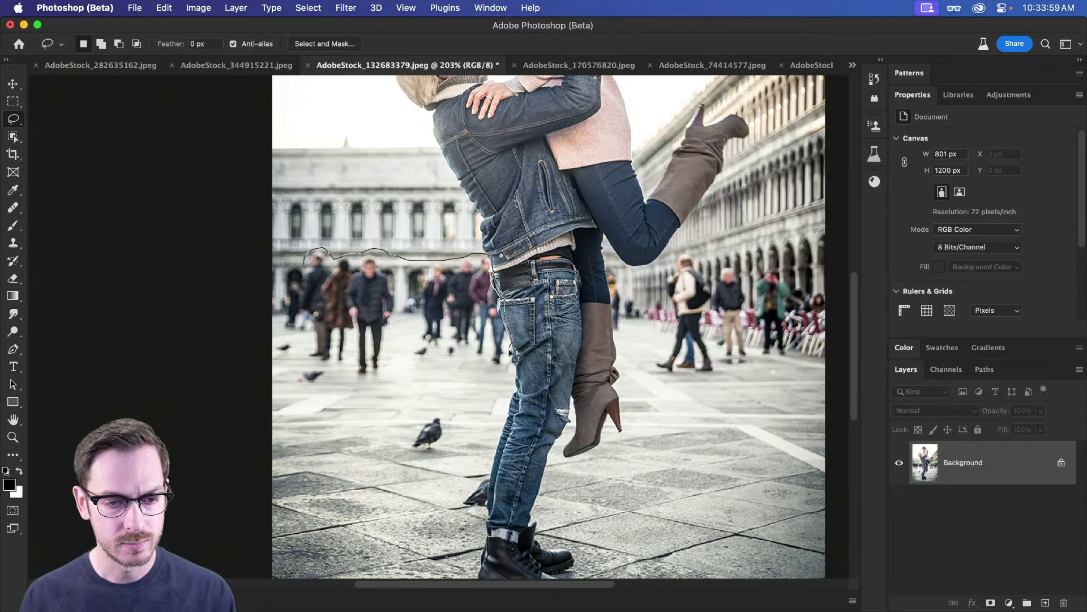
mouse_move(517, 358)
left_mouse_down()
mouse_move(494, 373)
mouse_move(458, 353)
mouse_move(401, 363)
mouse_move(407, 330)
mouse_move(381, 377)
mouse_move(298, 364)
mouse_move(300, 339)
mouse_move(278, 328)
mouse_move(302, 264)
left_mouse_up()
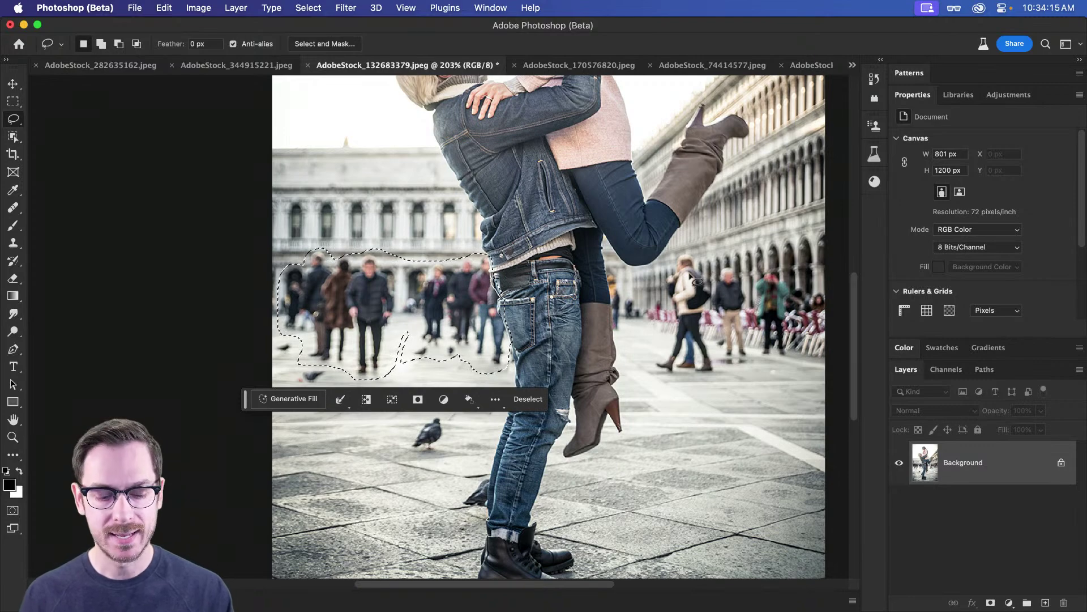
key("shift")
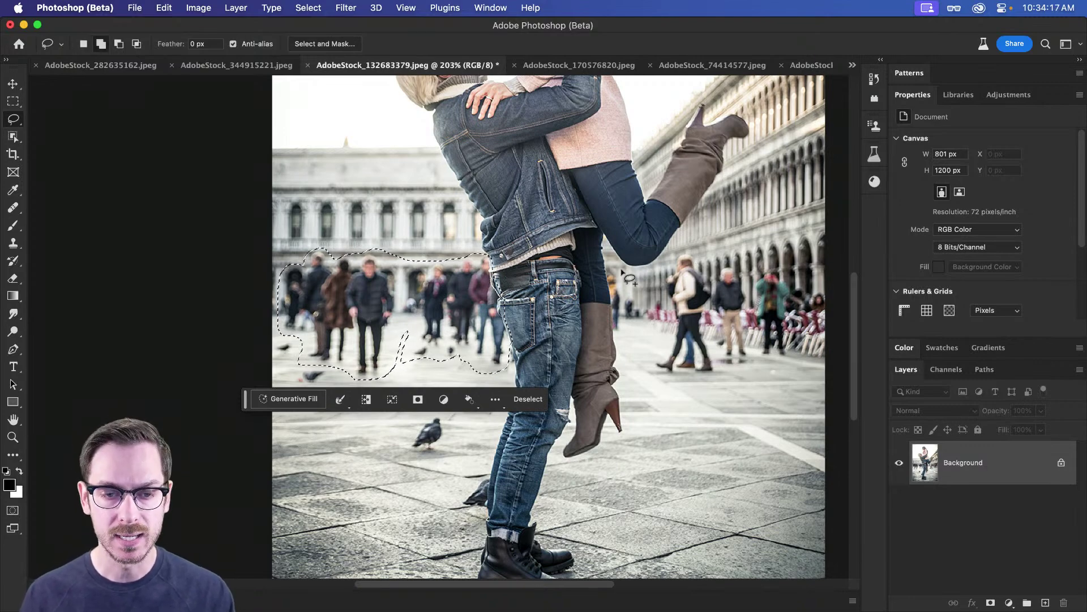
mouse_move(674, 263)
left_mouse_down()
mouse_move(696, 250)
mouse_move(708, 267)
mouse_move(743, 267)
mouse_move(754, 283)
mouse_move(766, 266)
mouse_move(818, 285)
mouse_move(831, 299)
mouse_move(837, 357)
mouse_move(702, 388)
mouse_move(659, 381)
mouse_move(646, 369)
mouse_move(665, 344)
mouse_move(640, 327)
mouse_move(614, 333)
mouse_move(601, 282)
mouse_move(614, 271)
mouse_move(645, 295)
mouse_move(667, 266)
left_mouse_up()
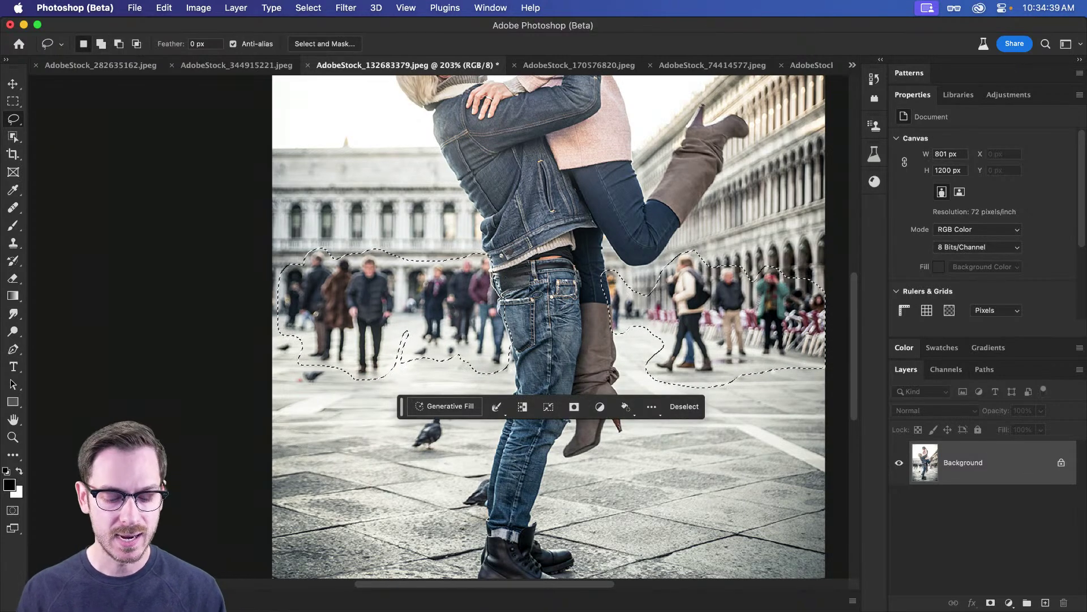
- Replace the selected background people using Generative Fill with a blank prompt
scroll(549, 292, "down", 5)
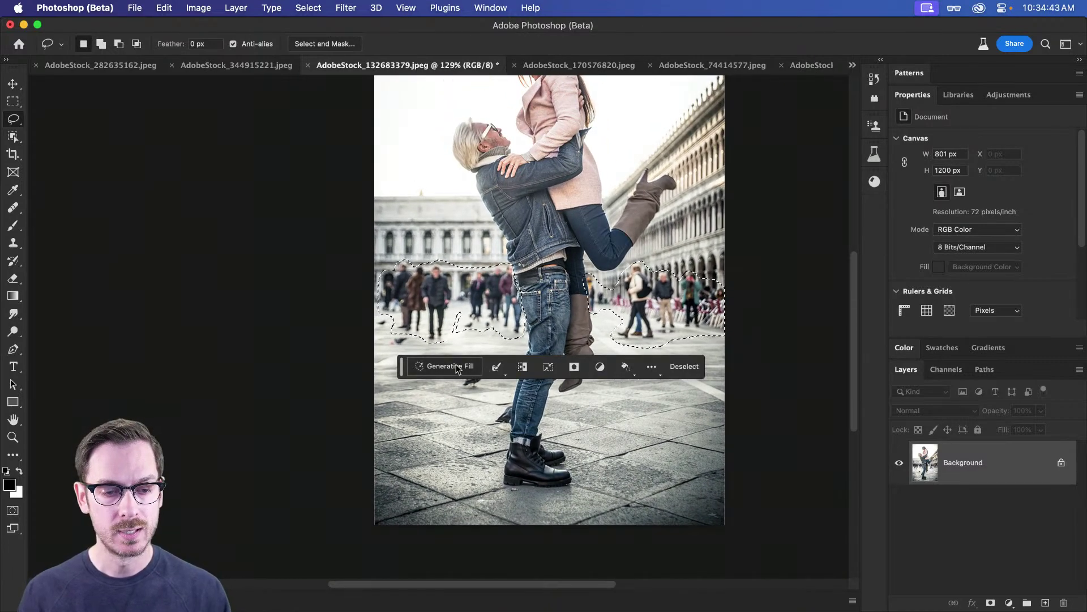
left_click(457, 367)
left_click(614, 367)
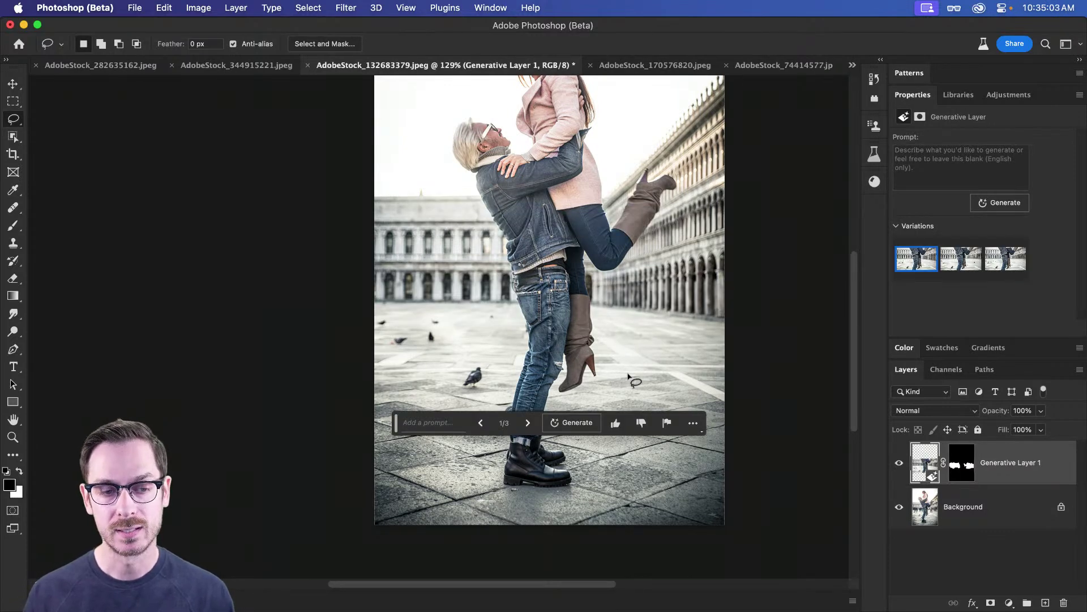
- Compare the three generated variations of the empty square and keep the first one
left_click(952, 271)
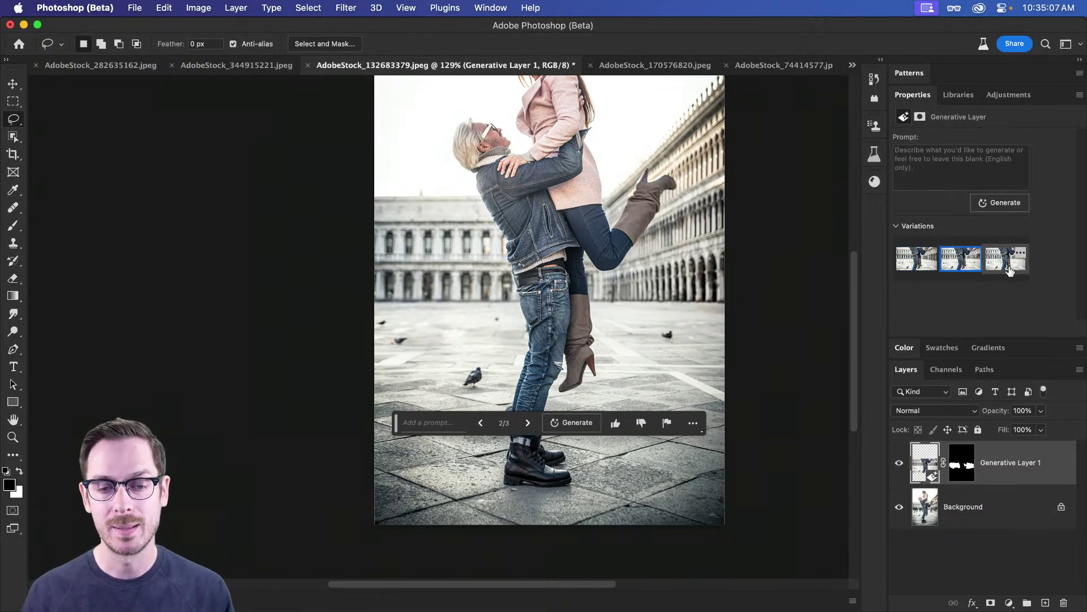
left_click(1010, 270)
left_click(912, 263)
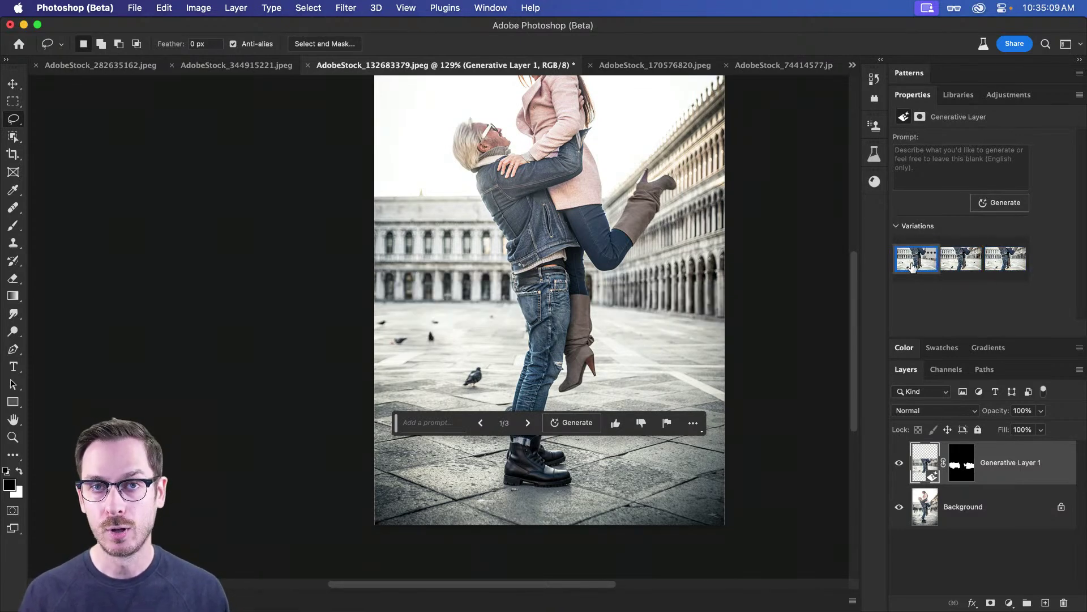
- Hide and show the generative layer to compare the area around the couple's legs before and after the removal
left_click(899, 463)
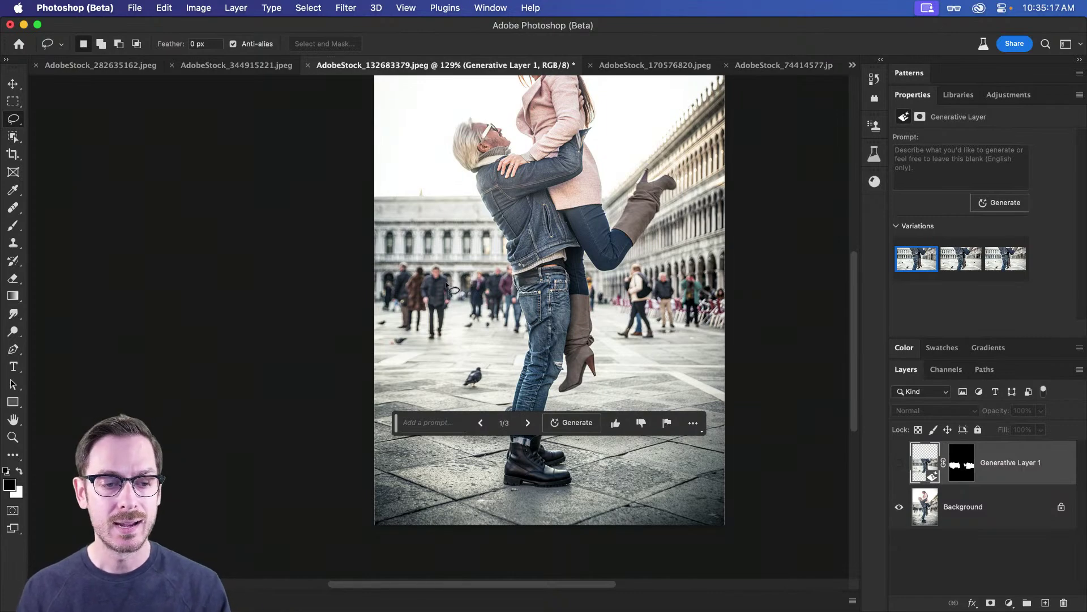
key("super+space")
left_click(410, 277)
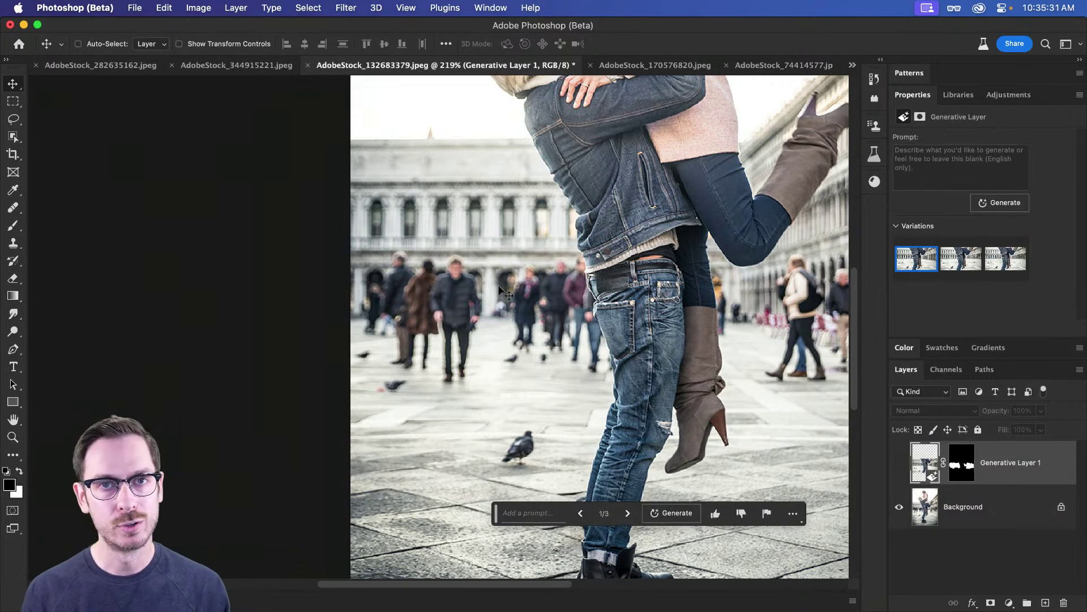
left_click(900, 463)
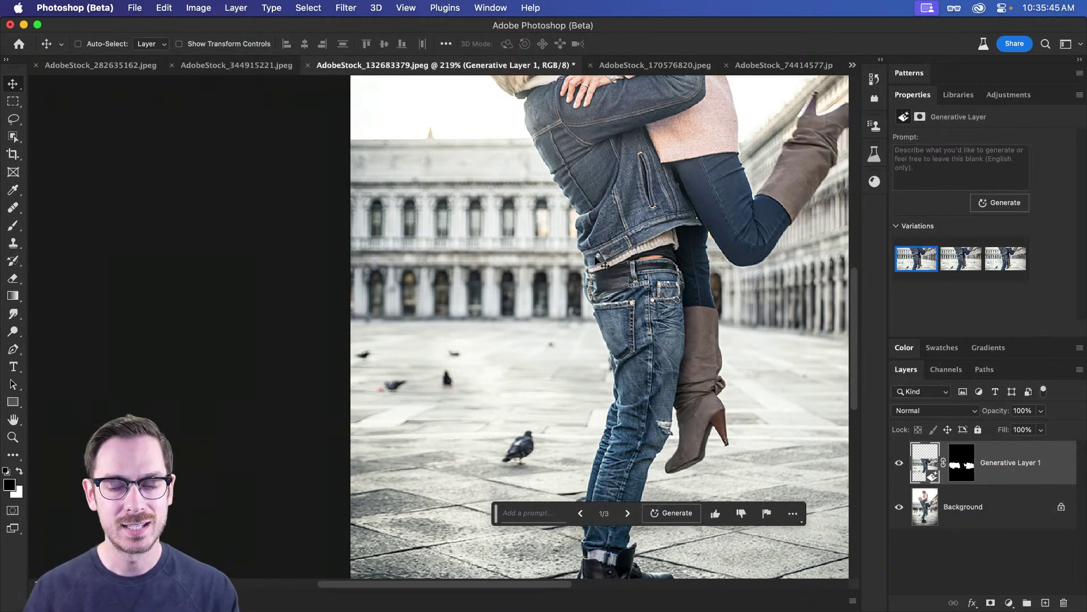
- Generate more variations on the couple photo's generative layer with the prompt "A lot of pigeons"
key("super+0")
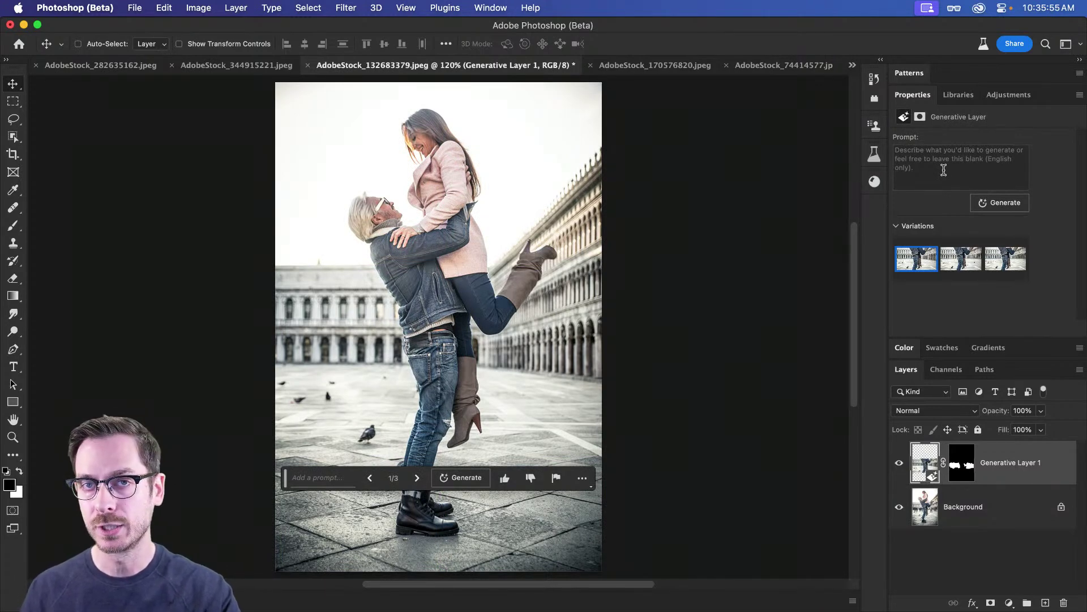
left_click(945, 168)
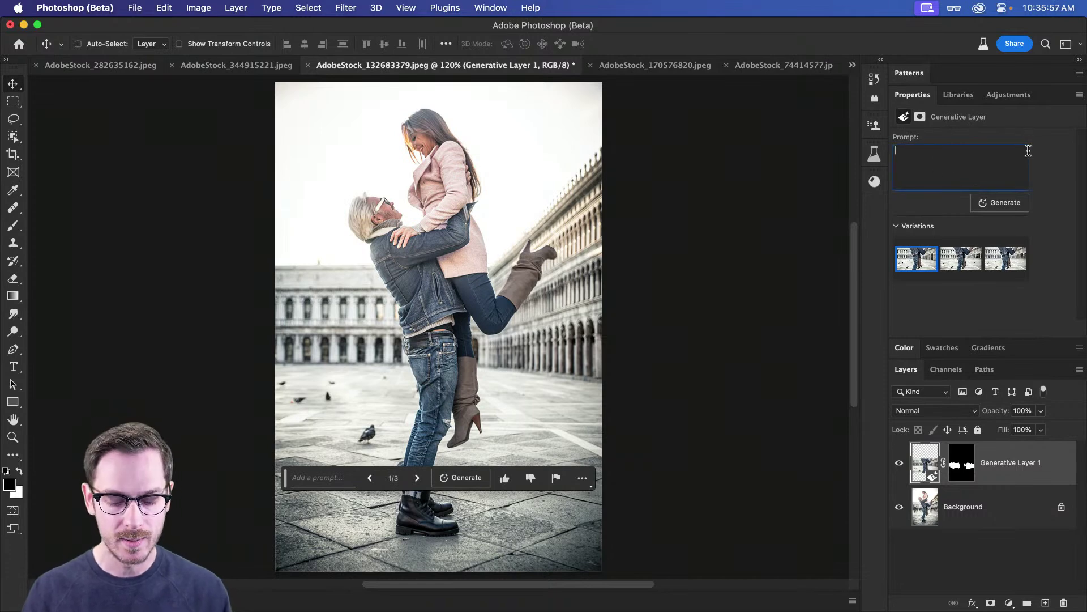
type("A lot of p")
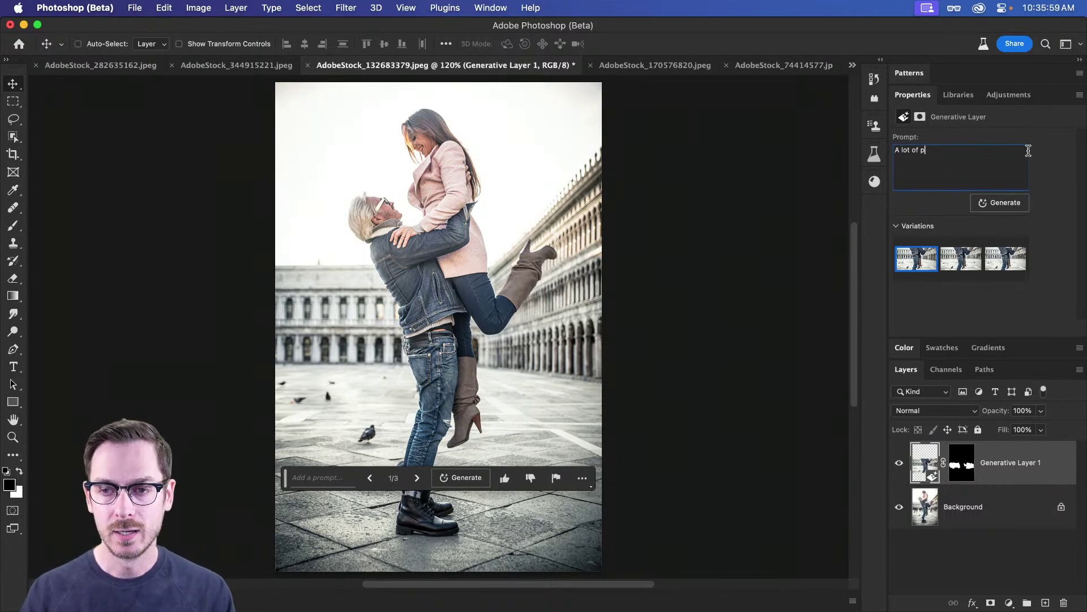
type("igeons")
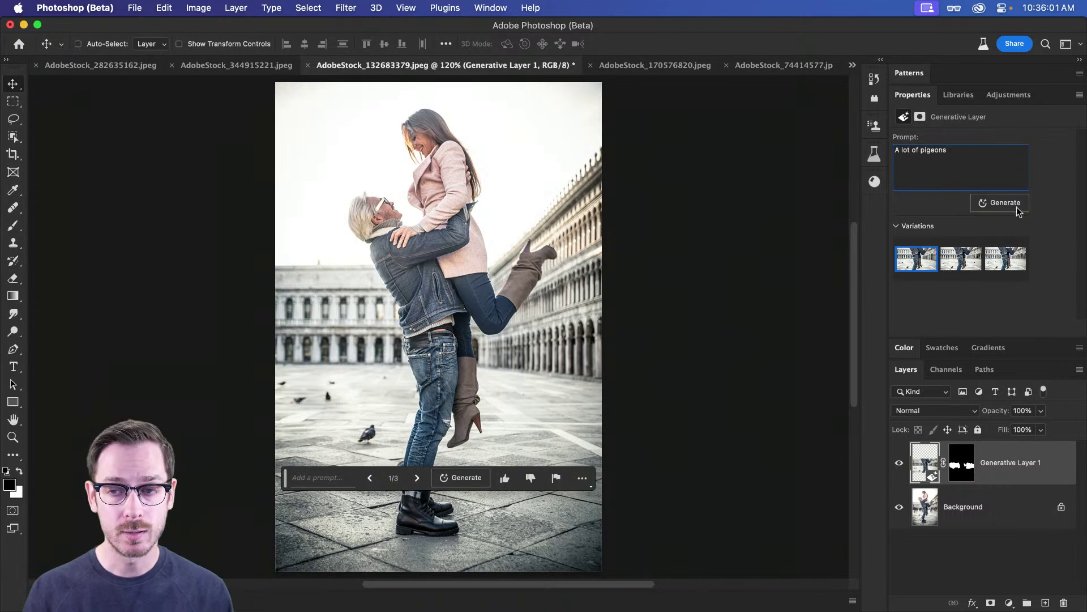
left_click(1017, 206)
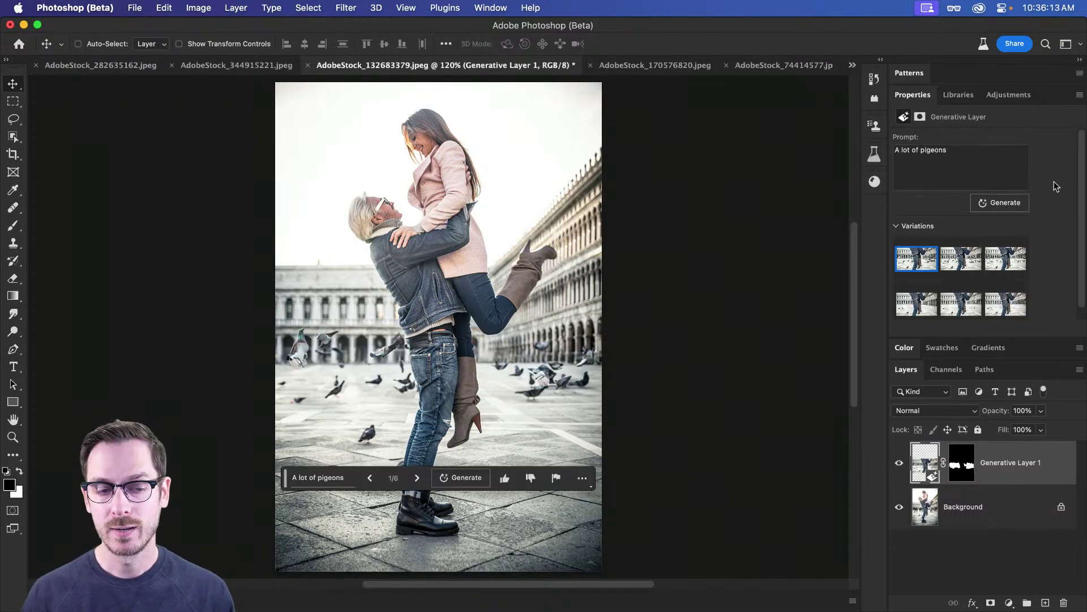
- Compare the three pigeon variations and select the fourth variation, the first one generated with a blank prompt
left_click(966, 256)
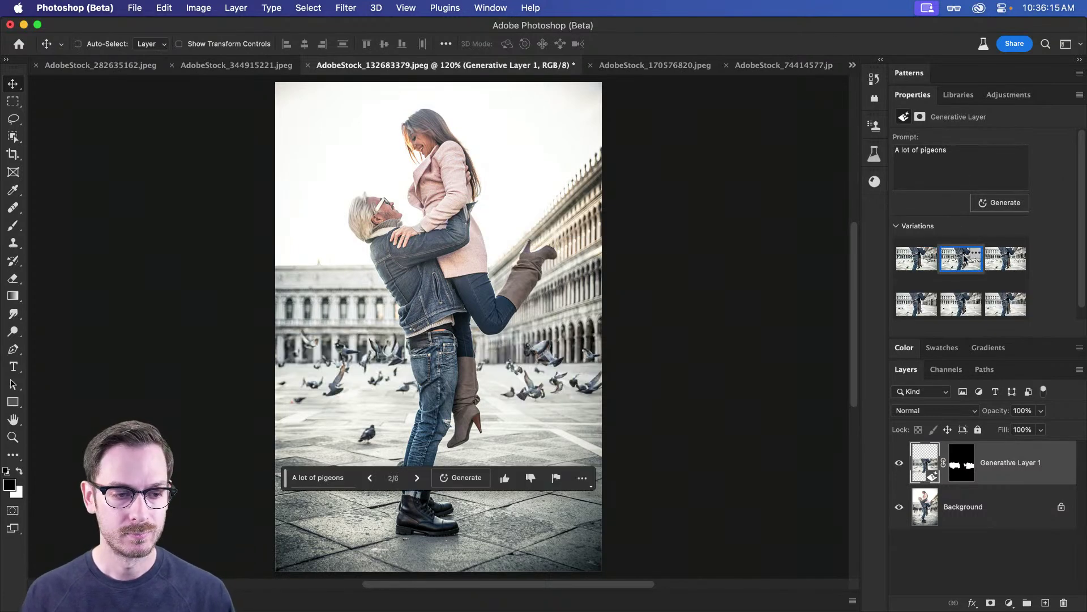
left_click(1008, 271)
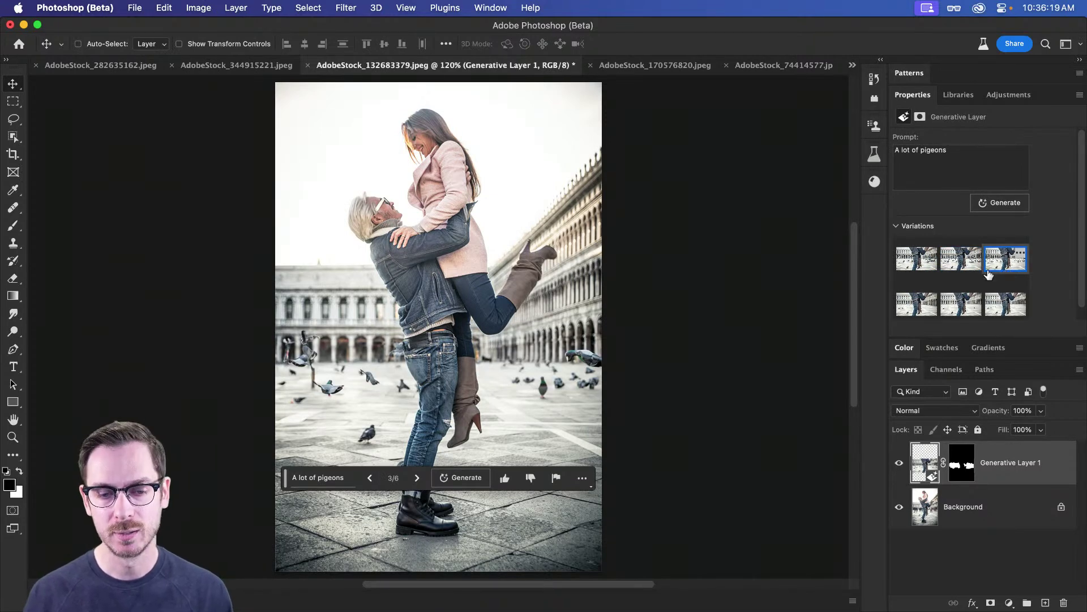
left_click(913, 264)
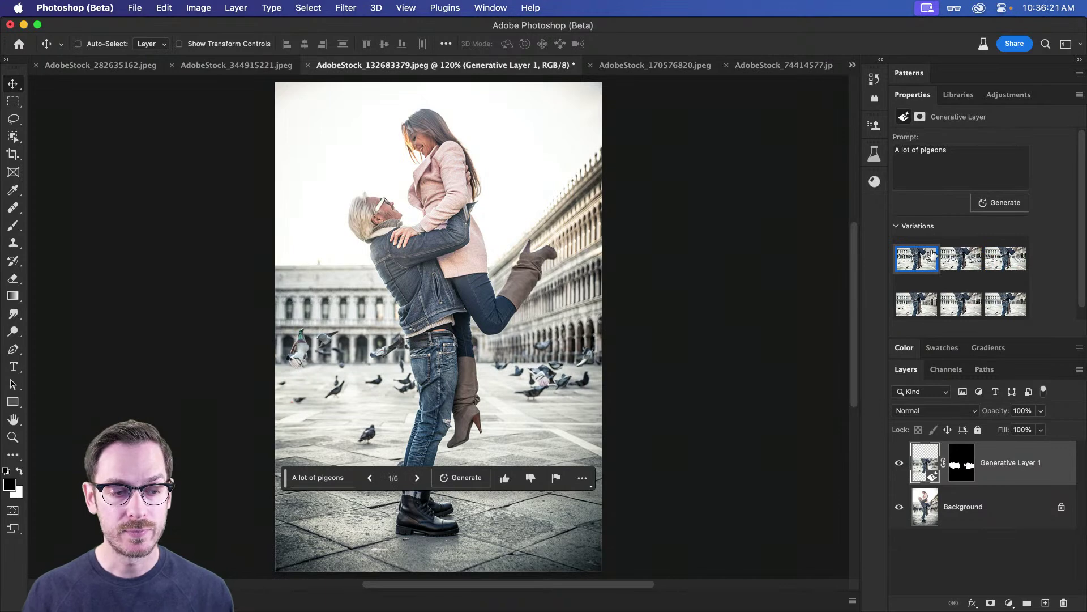
right_click(932, 255)
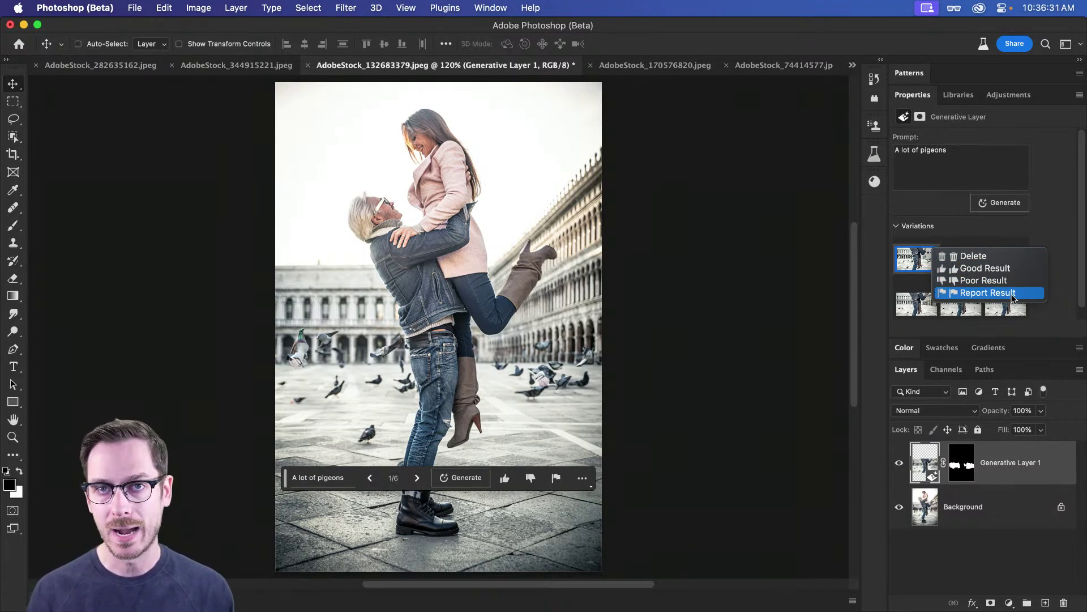
left_click(1071, 254)
left_click(916, 304)
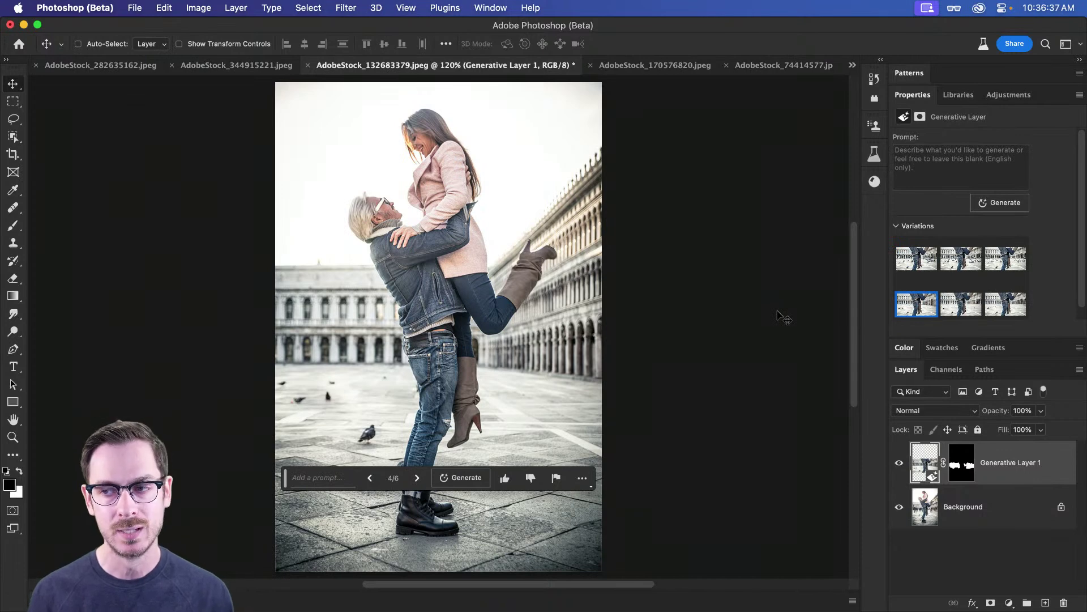
- Switch to AdobeStock_170576820.jpeg and lasso around the berries and fork head at the top of the white bowl
left_click(666, 66)
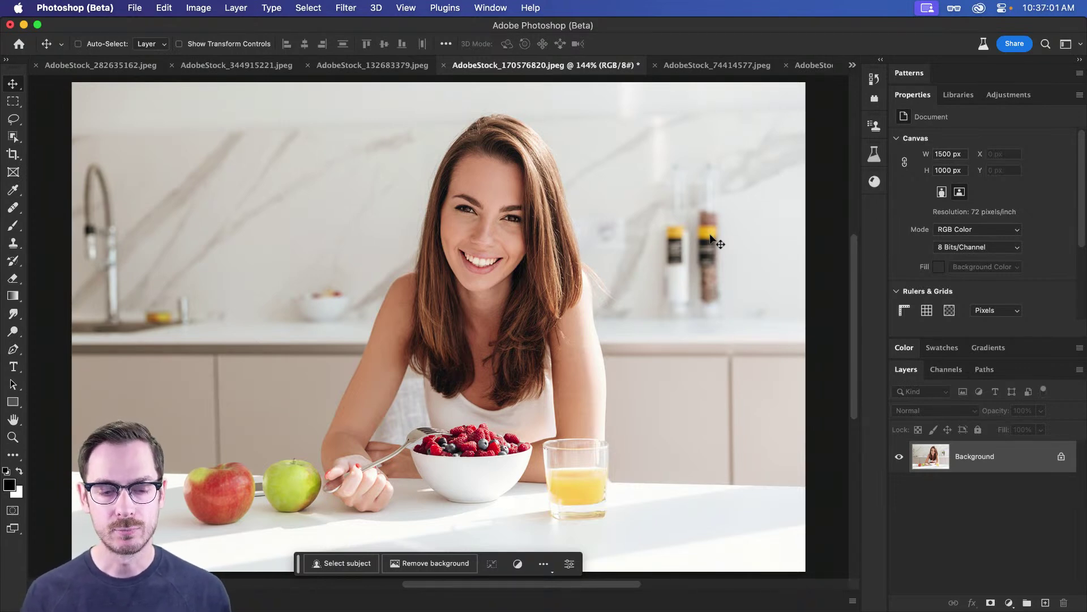
scroll(493, 476, "up", 3)
left_click_drag(512, 468, 516, 434)
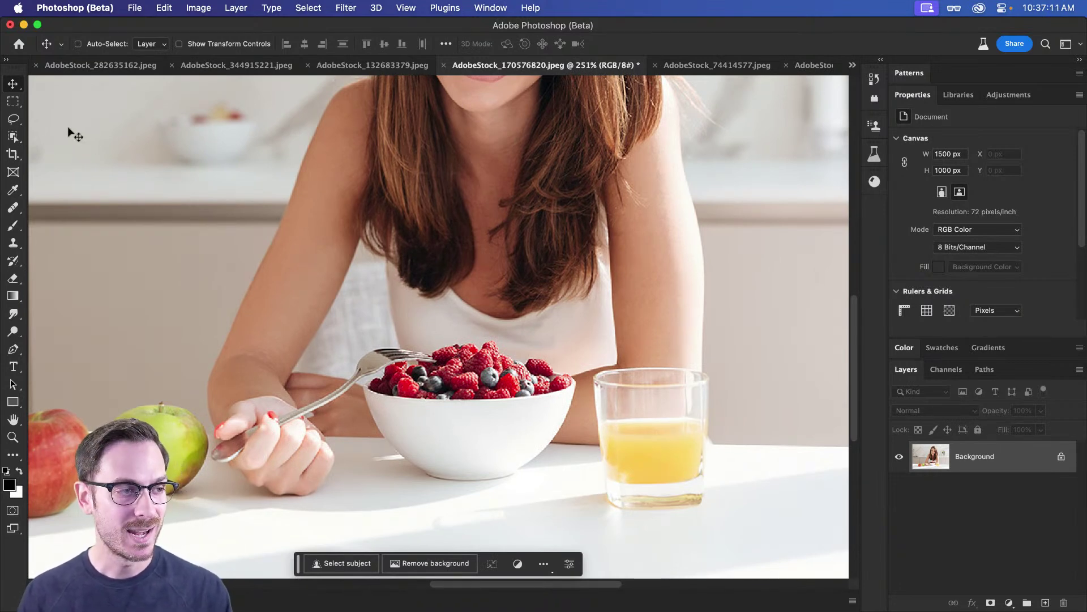
left_click(8, 123)
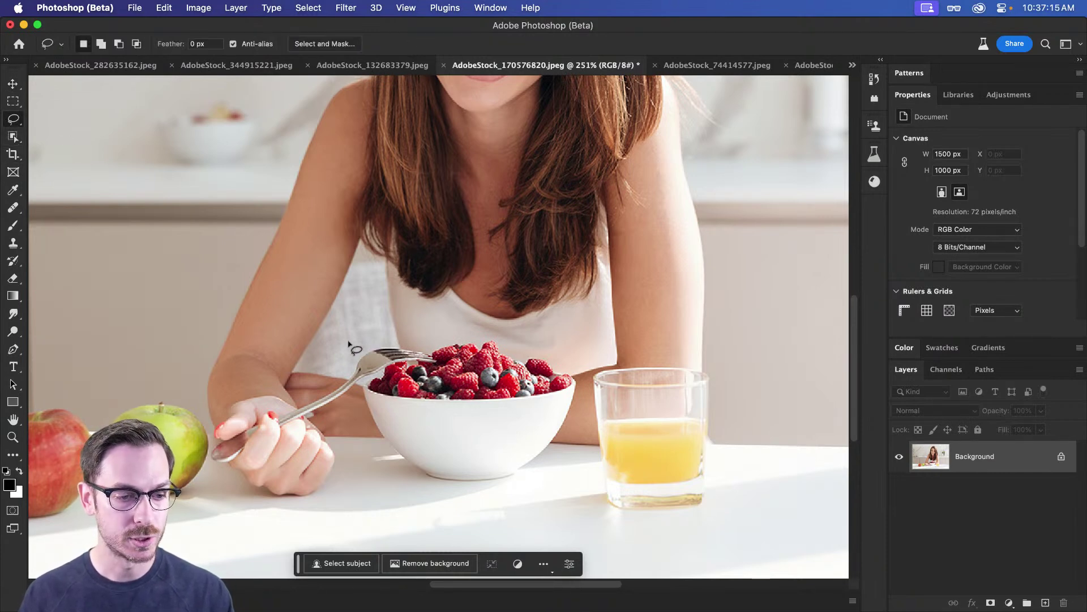
mouse_move(352, 349)
left_mouse_down()
mouse_move(369, 396)
mouse_move(396, 403)
mouse_move(524, 404)
mouse_move(558, 398)
mouse_move(577, 379)
mouse_move(568, 353)
mouse_move(489, 323)
mouse_move(391, 322)
mouse_move(359, 342)
mouse_move(362, 354)
left_mouse_up()
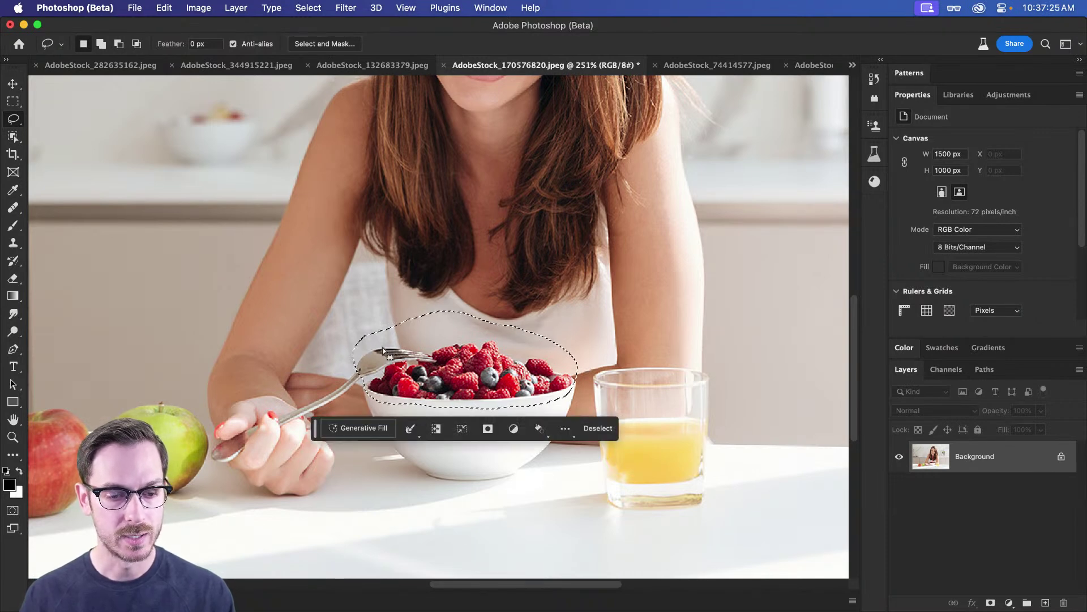
- Replace the selected berries using Generative Fill with the prompt "Ice cream with sprinkles"
left_click(363, 429)
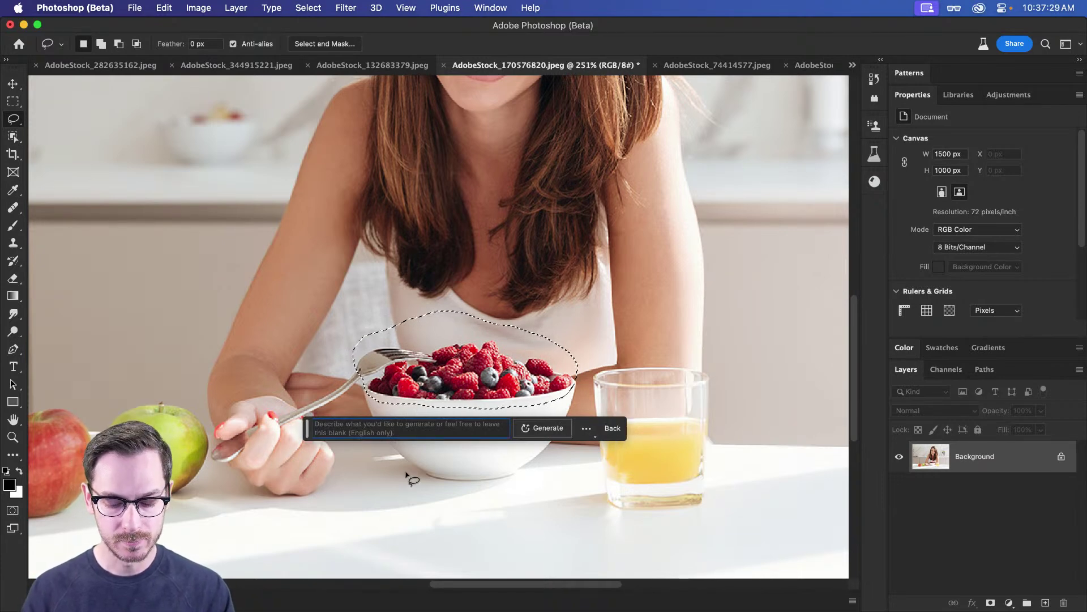
type("Ice c")
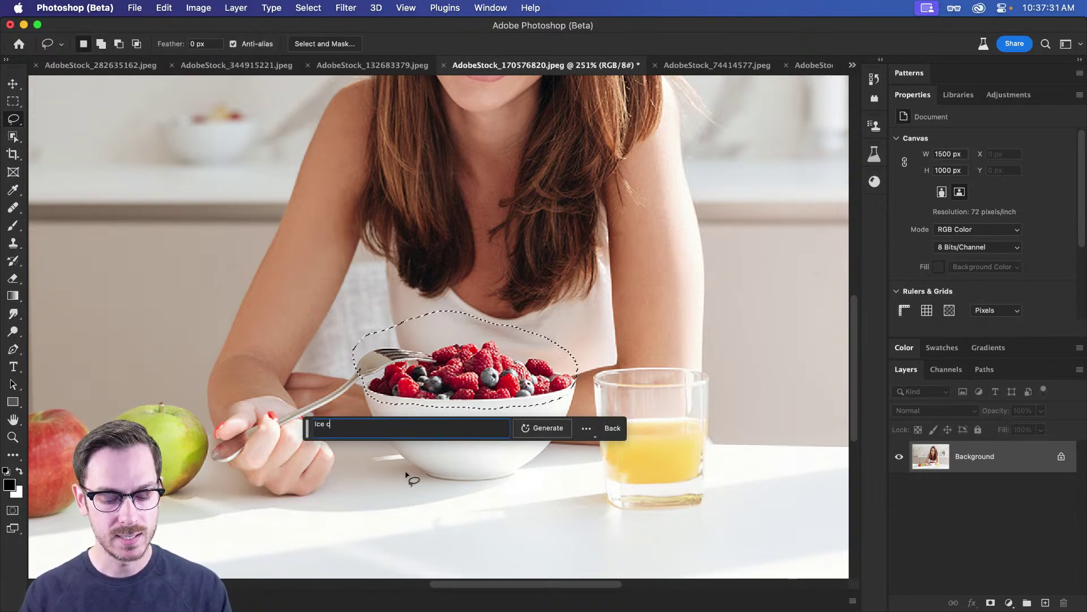
type("ream with sprinkles")
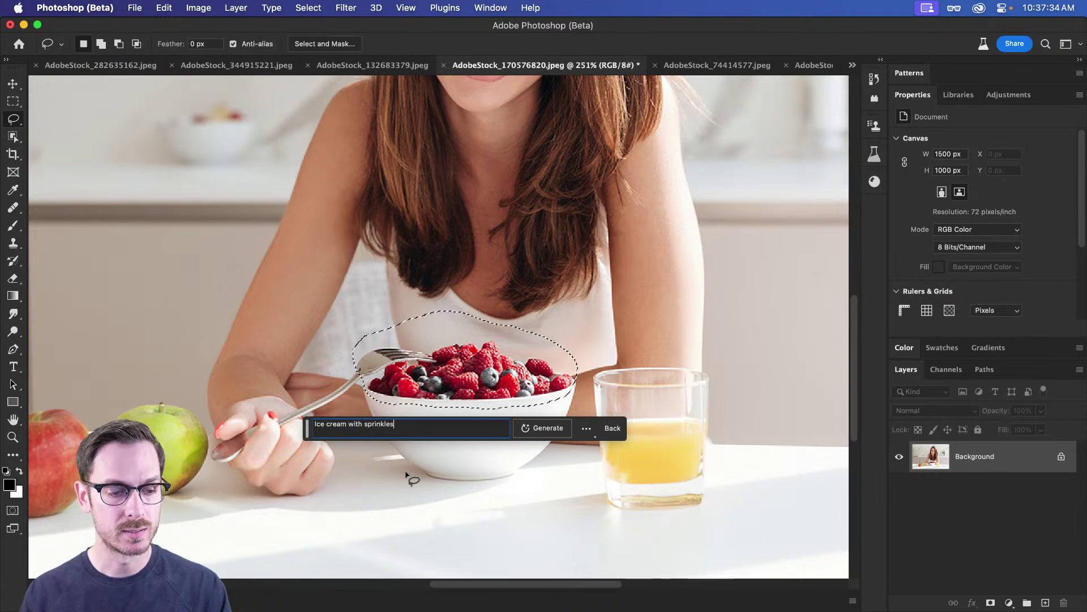
key("Return")
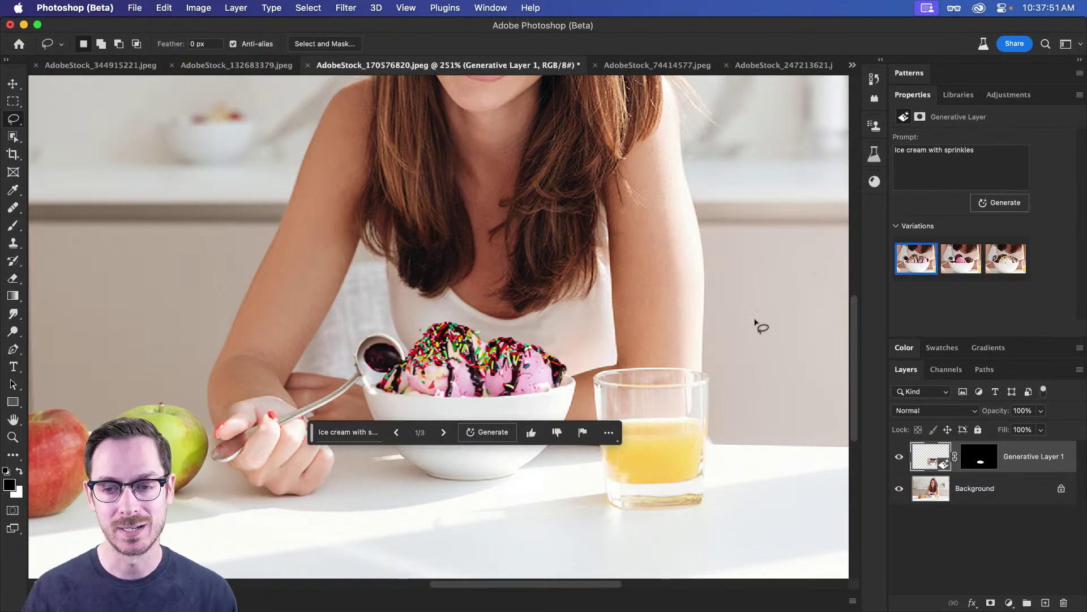
- Review the second and third sprinkle variations, and generate more for the bowl with the prompt shortened to "Ice cream"
left_click(971, 262)
left_click(1001, 266)
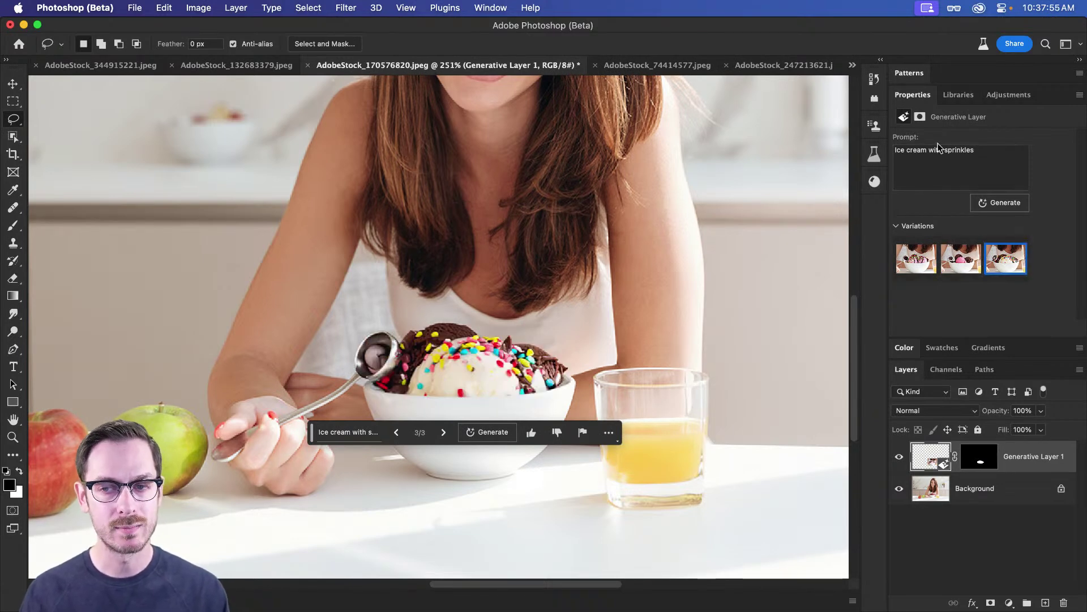
left_click_drag(929, 150, 1006, 152)
key("BackSpace")
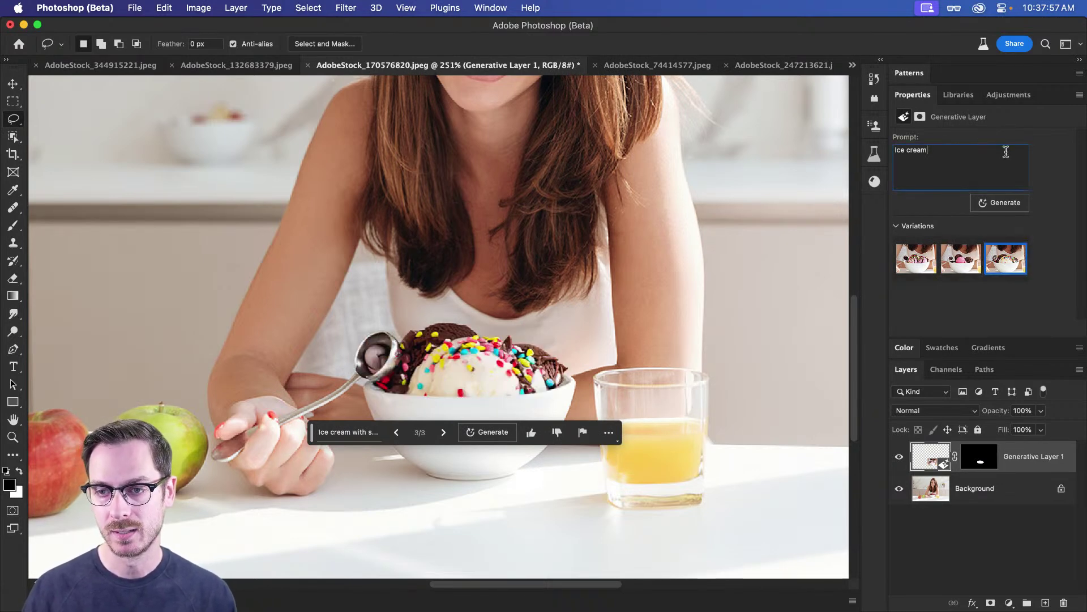
left_click(997, 204)
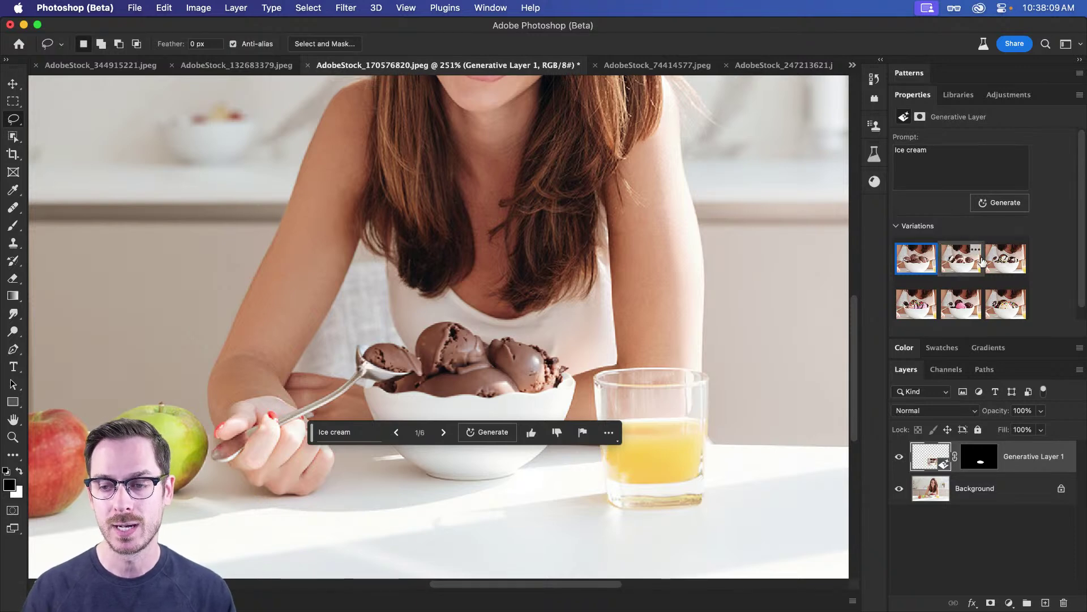
- Review the second and third plain ice cream variations, and generate more on the same layer with the prompt "Fries"
left_click(963, 262)
left_click(1007, 265)
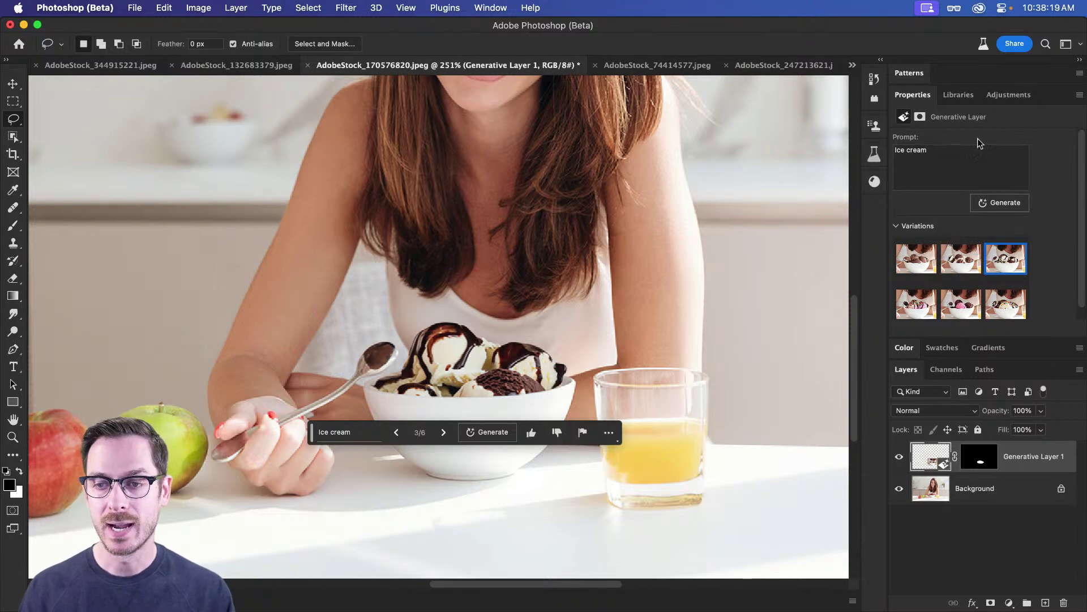
double_click(966, 170)
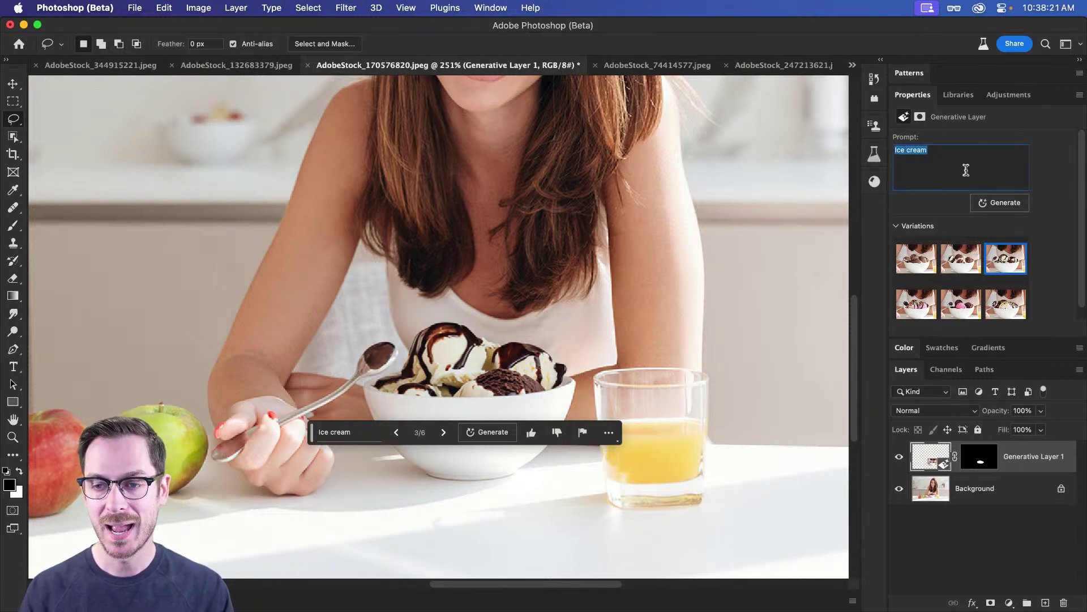
type("A")
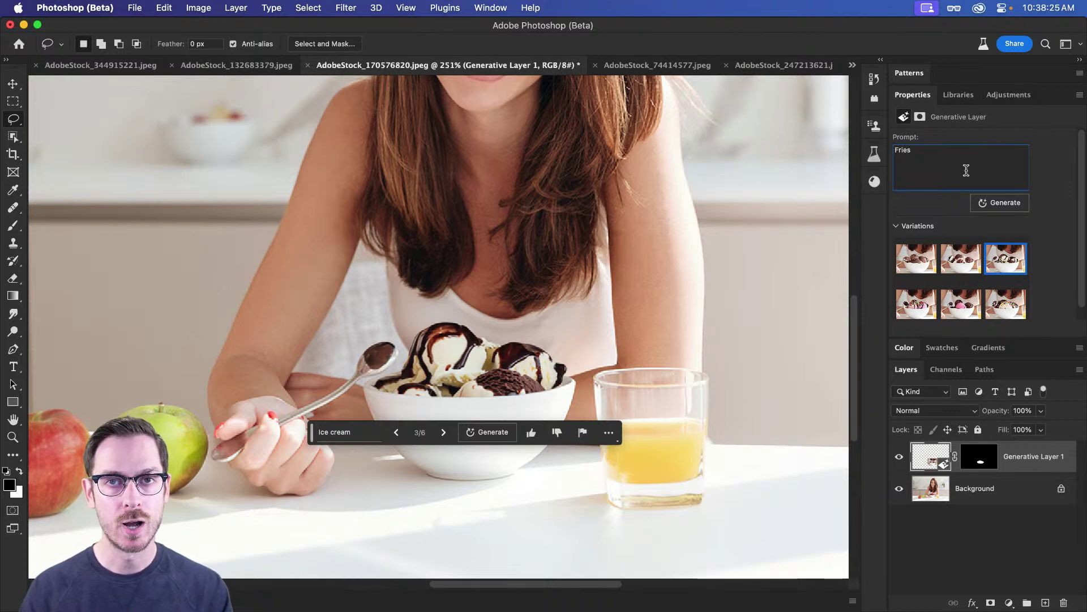
left_click(1014, 205)
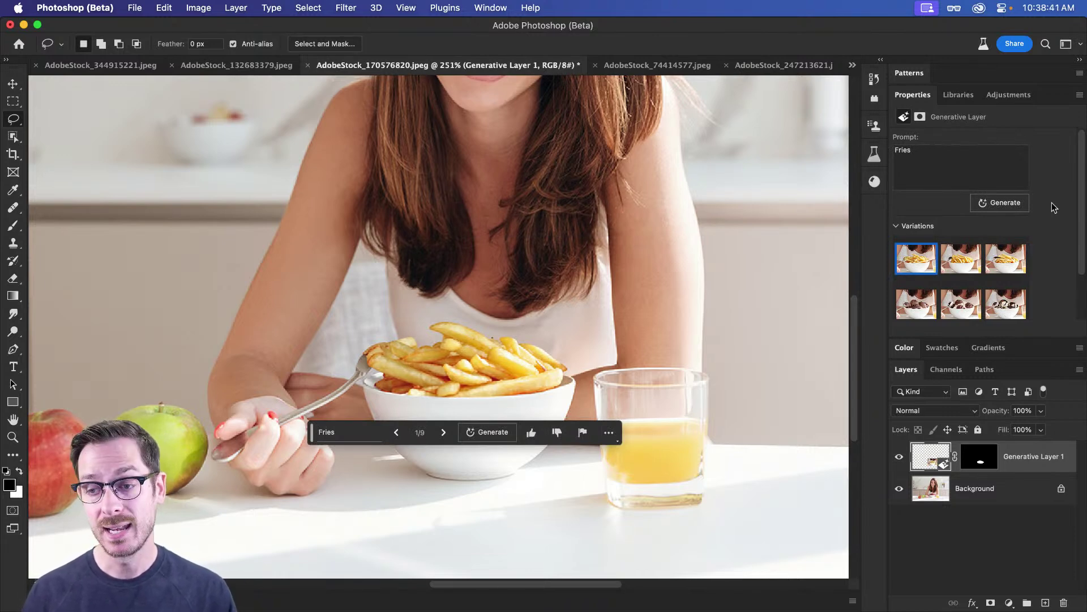
- Compare the fries variations and select the third one for the bowl
left_click(953, 264)
left_click(1012, 265)
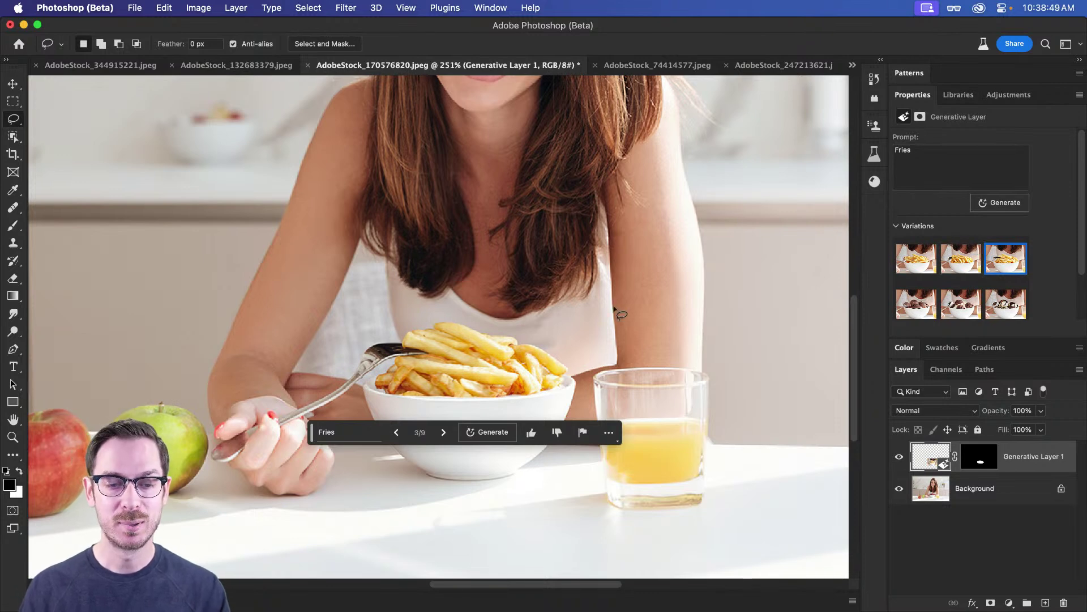
scroll(636, 311, "down", 5)
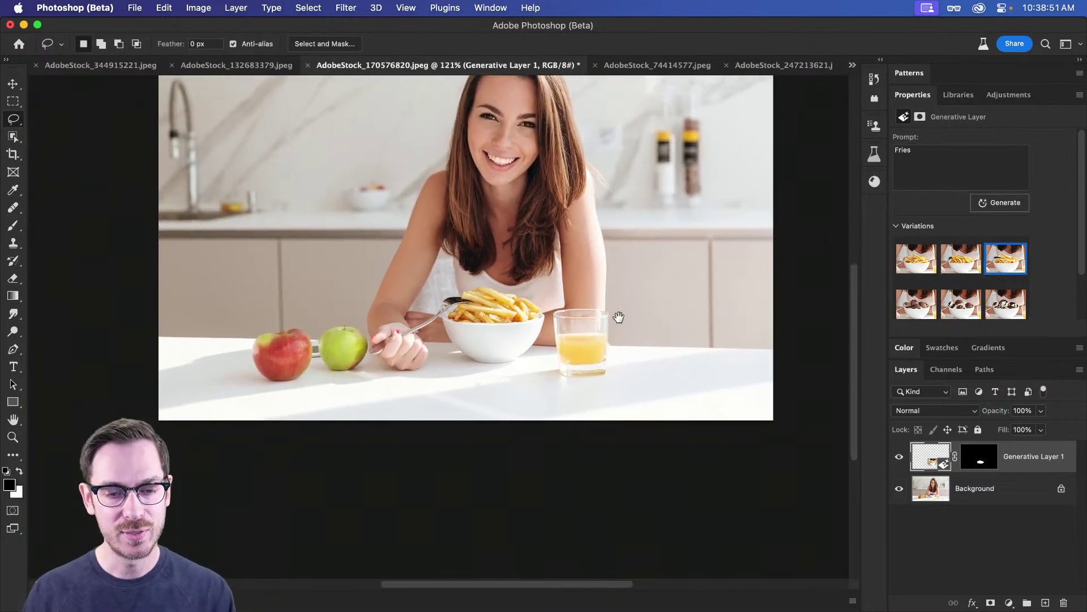
- Deselect all layers and draw a rectangular marquee selection around the glass of orange juice
key("m")
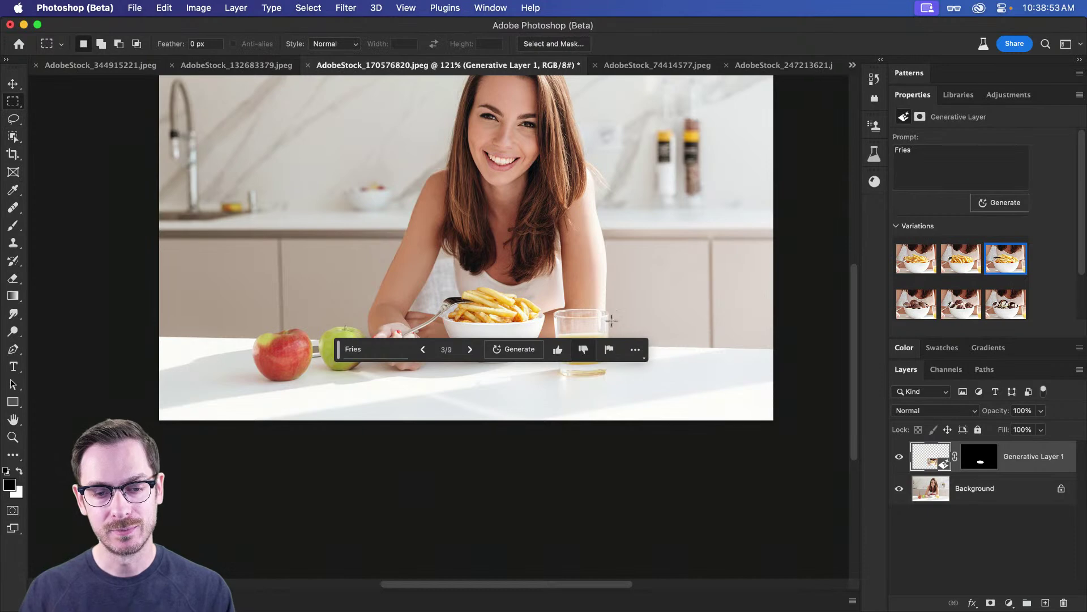
key("v")
key("super+alt+a")
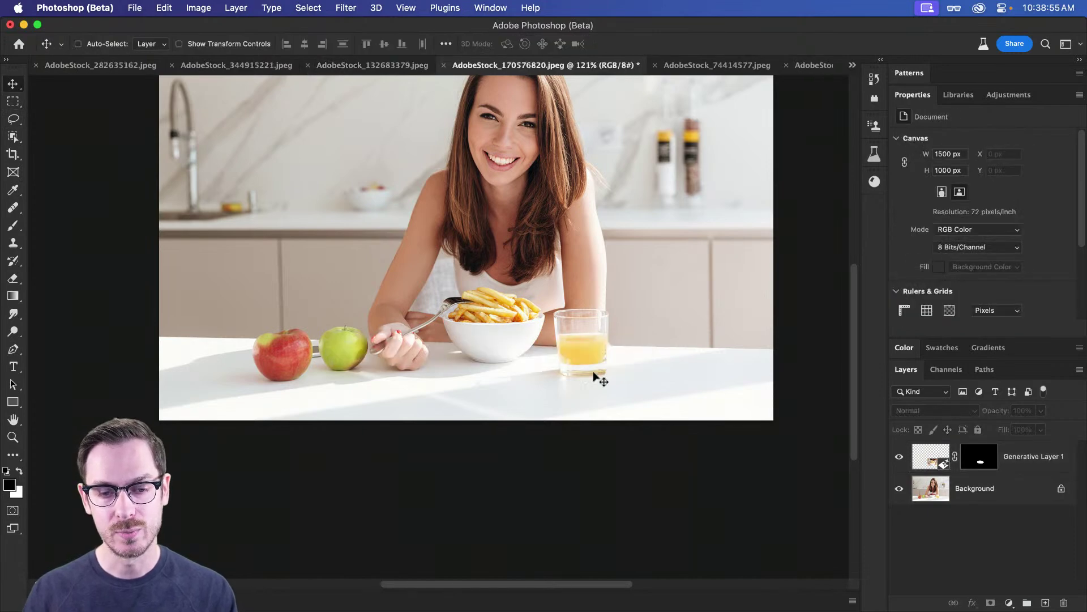
key("m")
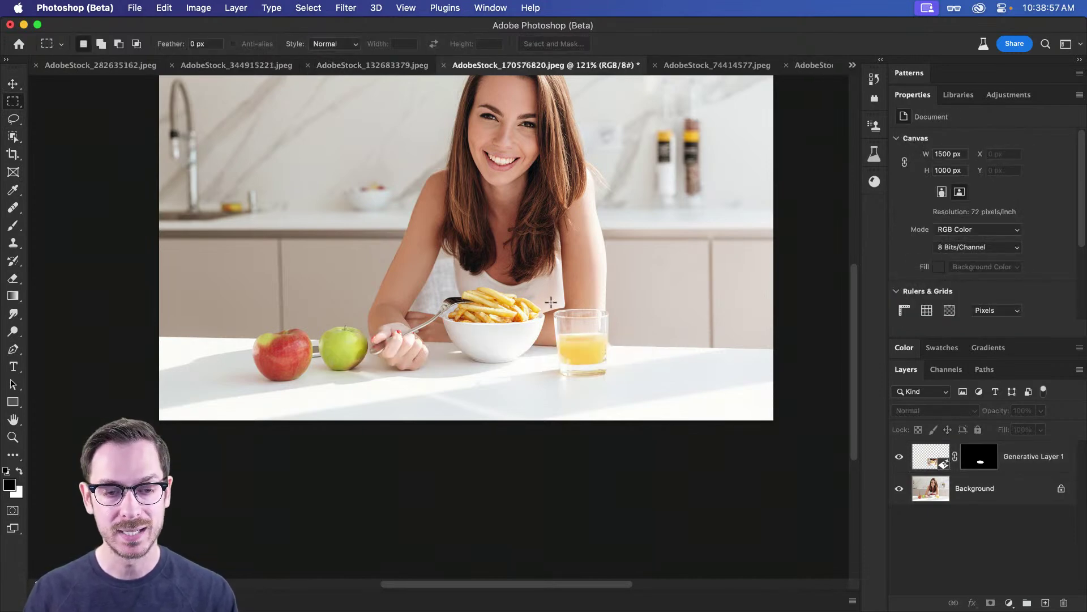
left_click_drag(551, 302, 614, 384)
- Replace the selected juice glass using Generative Fill with the prompt "Coffee" and choose the second variation
left_click(473, 401)
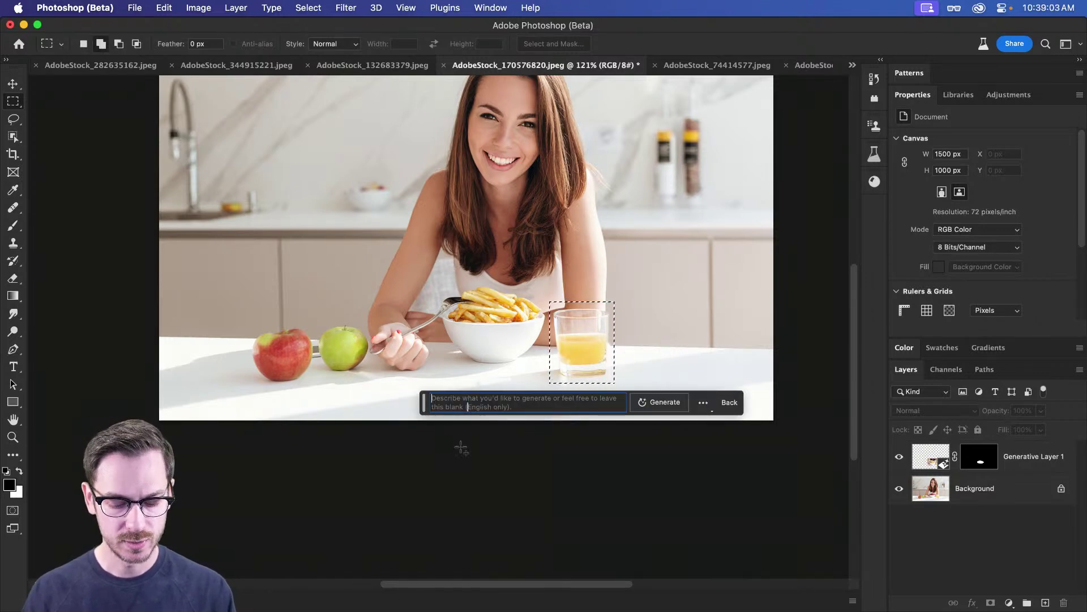
type("Ca")
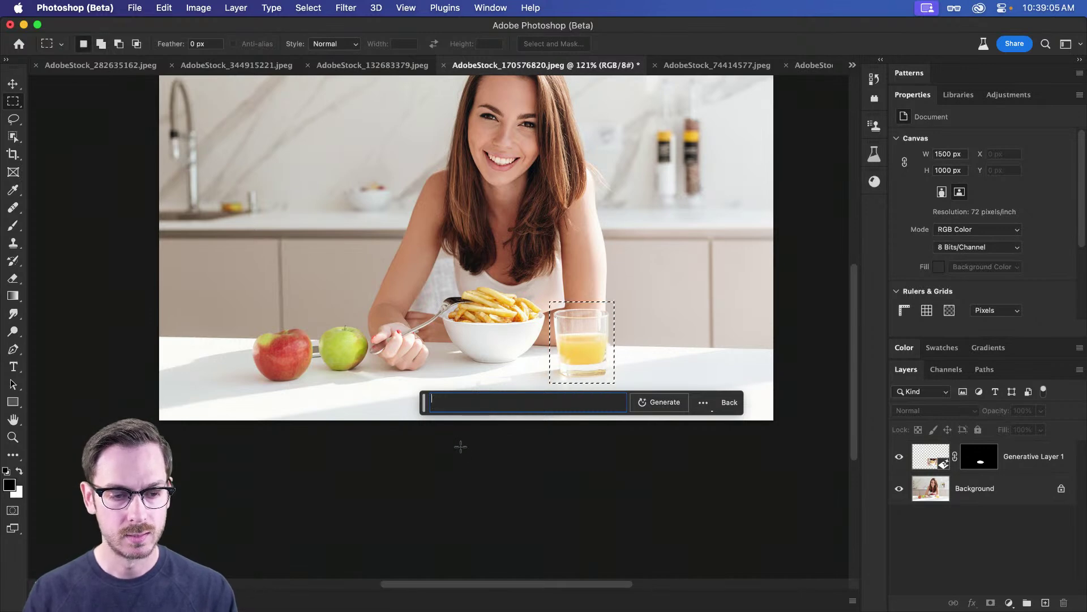
type("C")
type("Cactus")
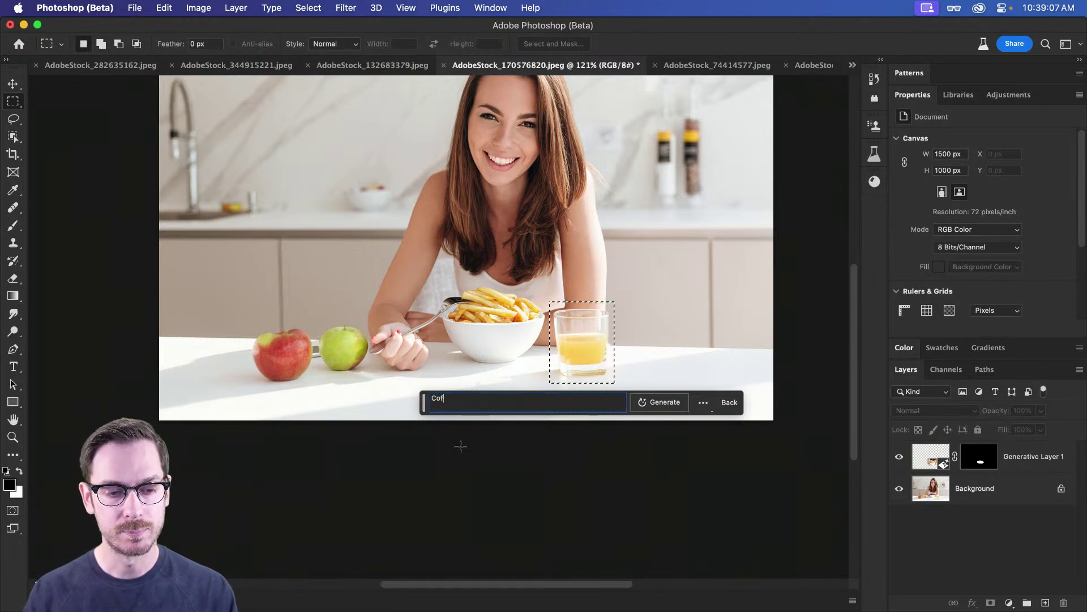
key("Return")
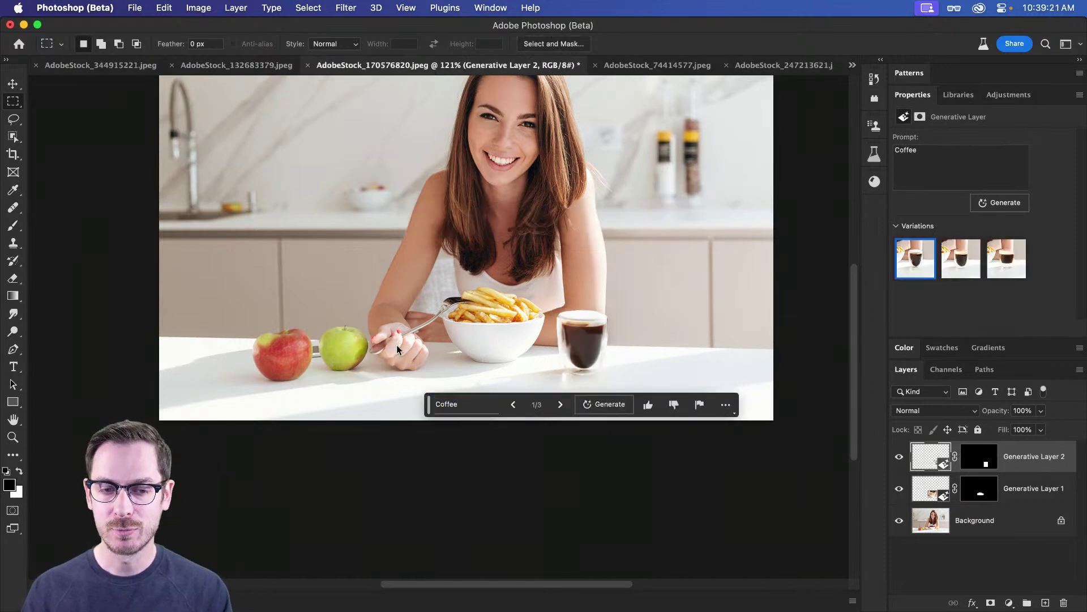
left_click(961, 275)
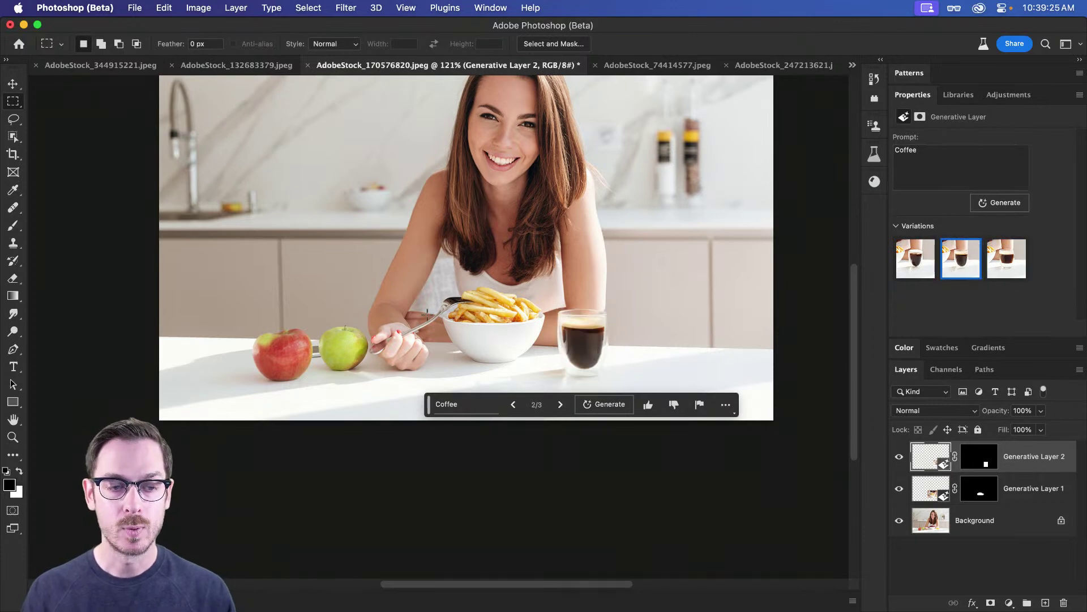
- Lasso around the whole fork, from the handle end in the woman's hand to the tines in the fries
scroll(442, 325, "up", 5)
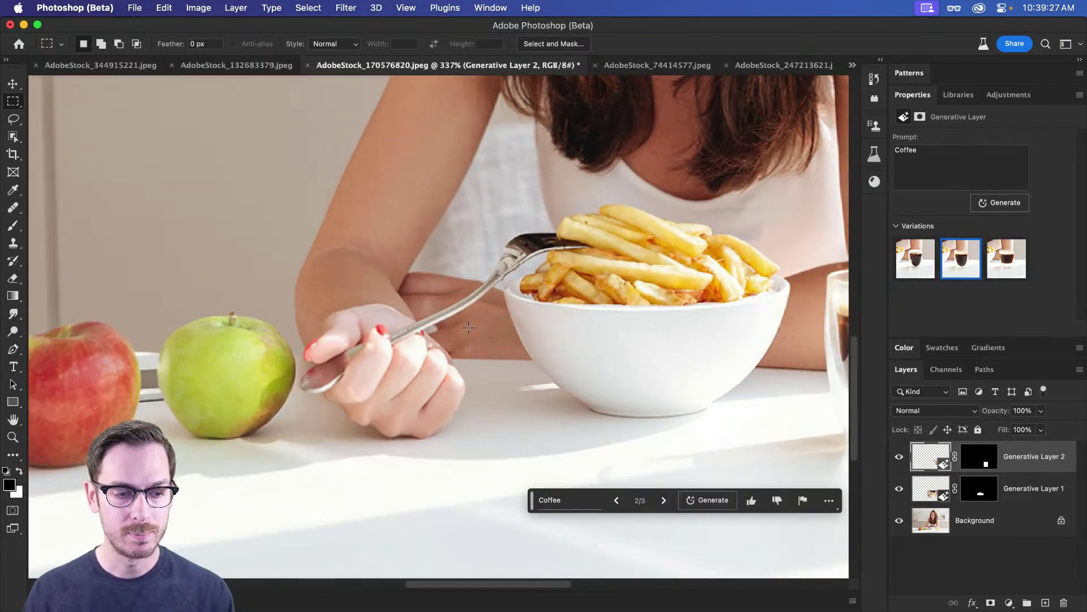
key("l")
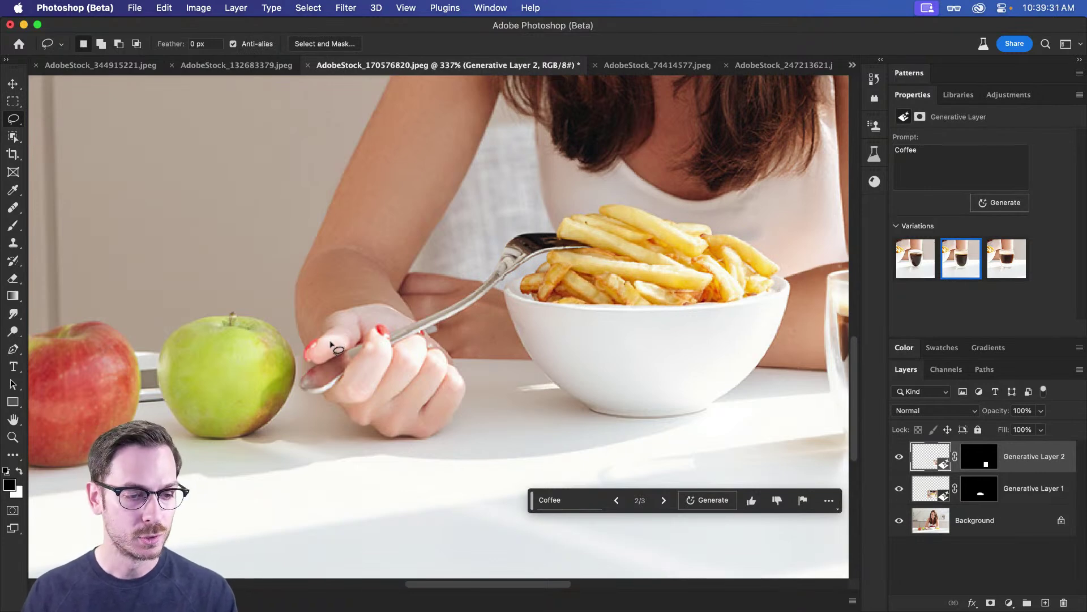
mouse_move(328, 349)
left_mouse_down()
mouse_move(299, 386)
mouse_move(302, 402)
mouse_move(321, 406)
mouse_move(362, 371)
mouse_move(375, 336)
mouse_move(402, 346)
mouse_move(417, 339)
left_mouse_up()
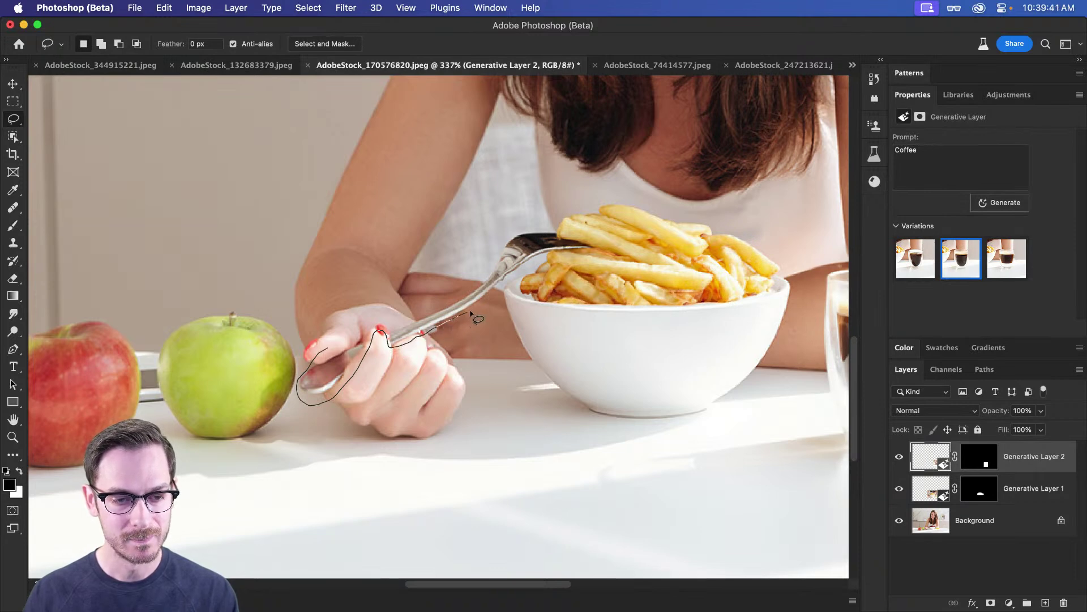
left_click_drag(500, 288, 599, 248)
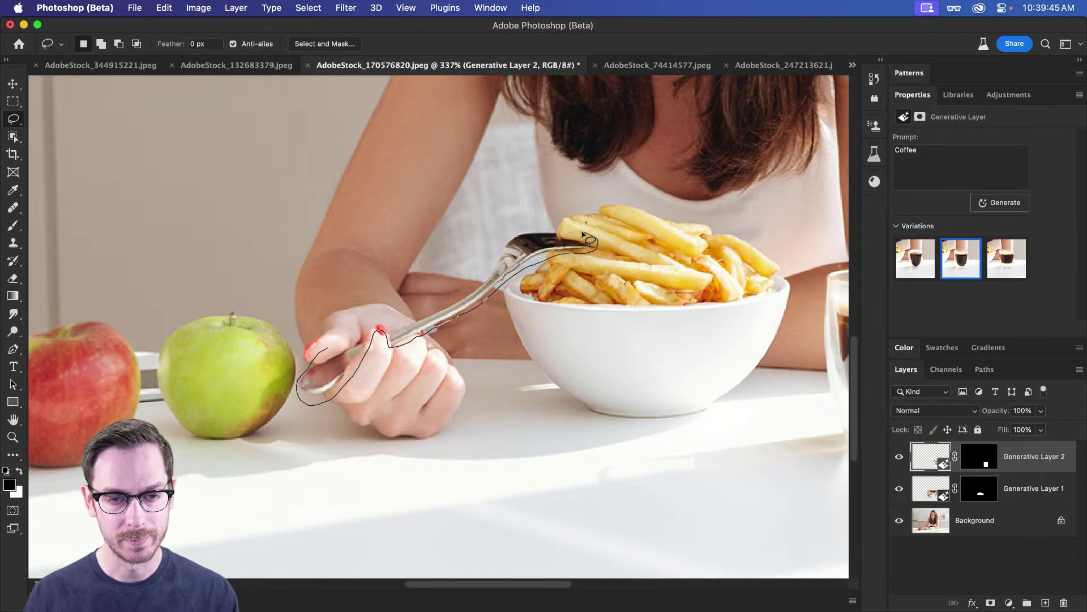
mouse_move(532, 229)
left_mouse_down()
mouse_move(506, 242)
mouse_move(476, 284)
mouse_move(409, 322)
left_mouse_up()
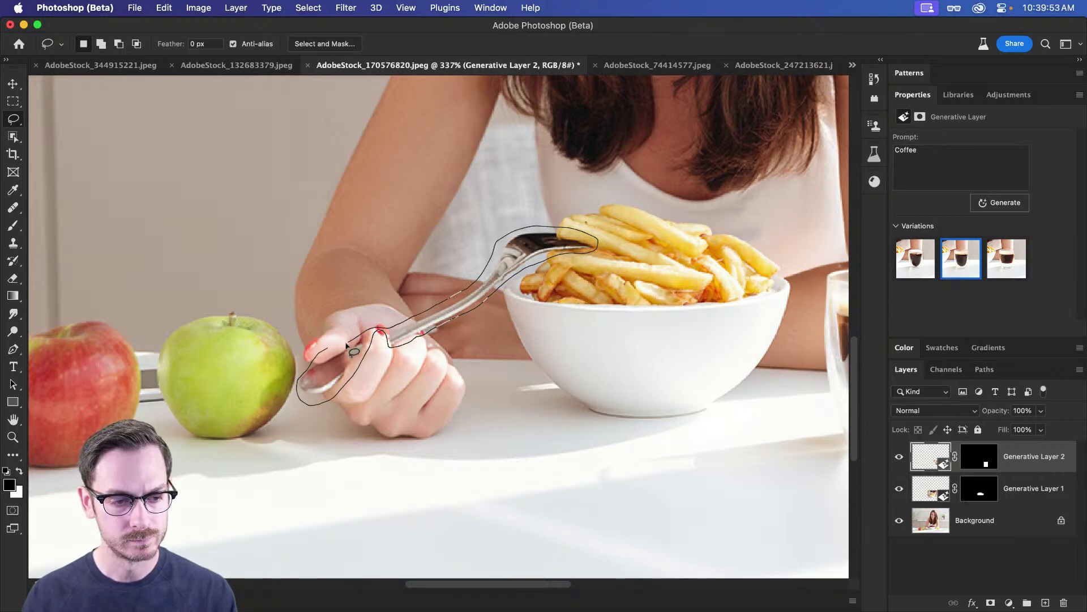
left_click_drag(332, 349, 337, 350)
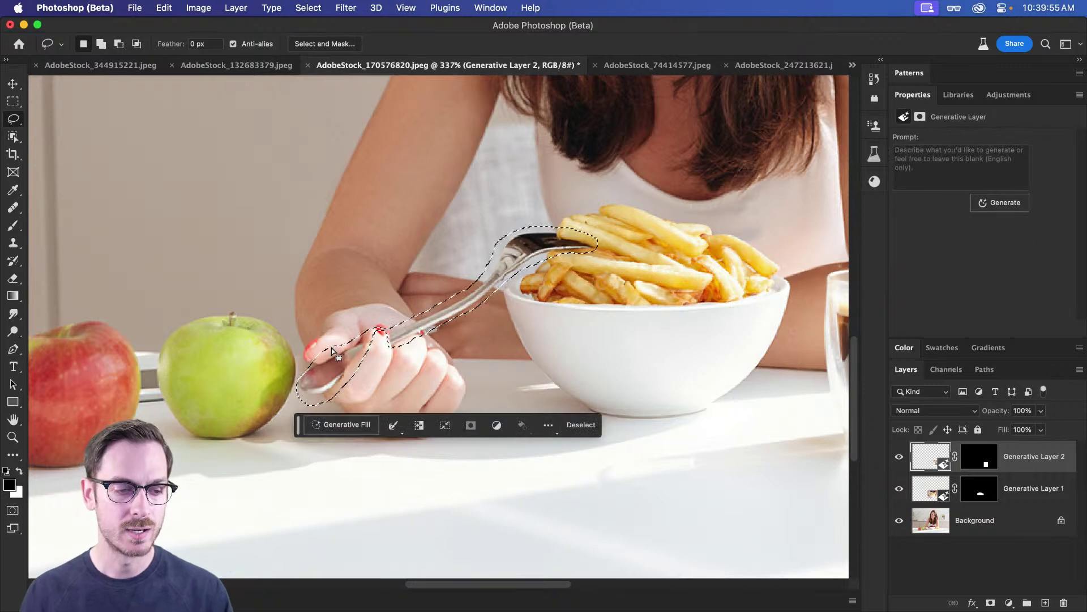
- Try repeatedly to remove the selected fork using Generative Fill with a blank prompt
left_click(343, 424)
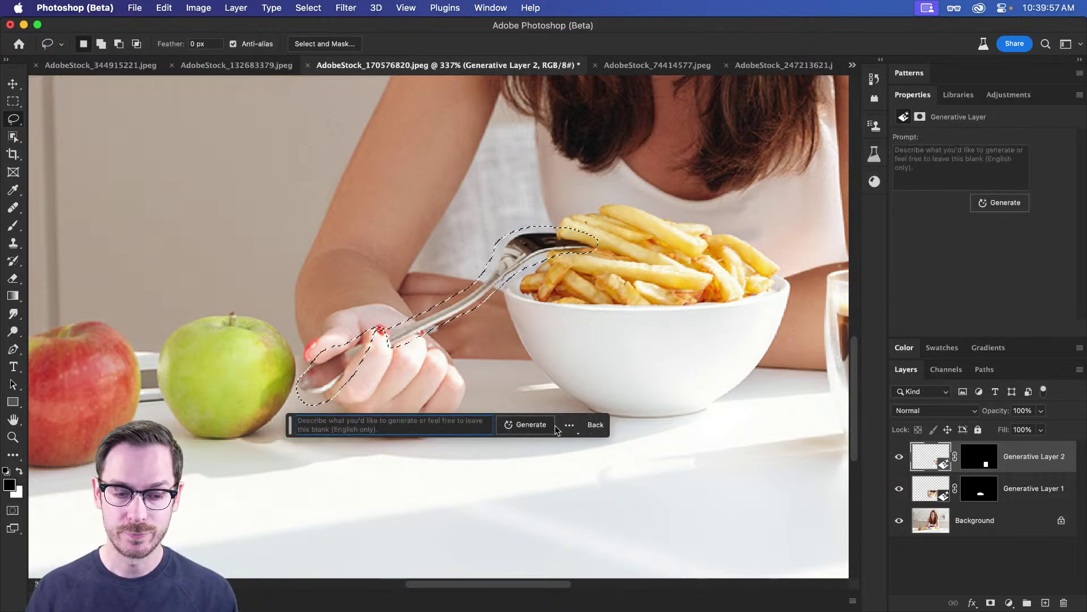
left_click(532, 425)
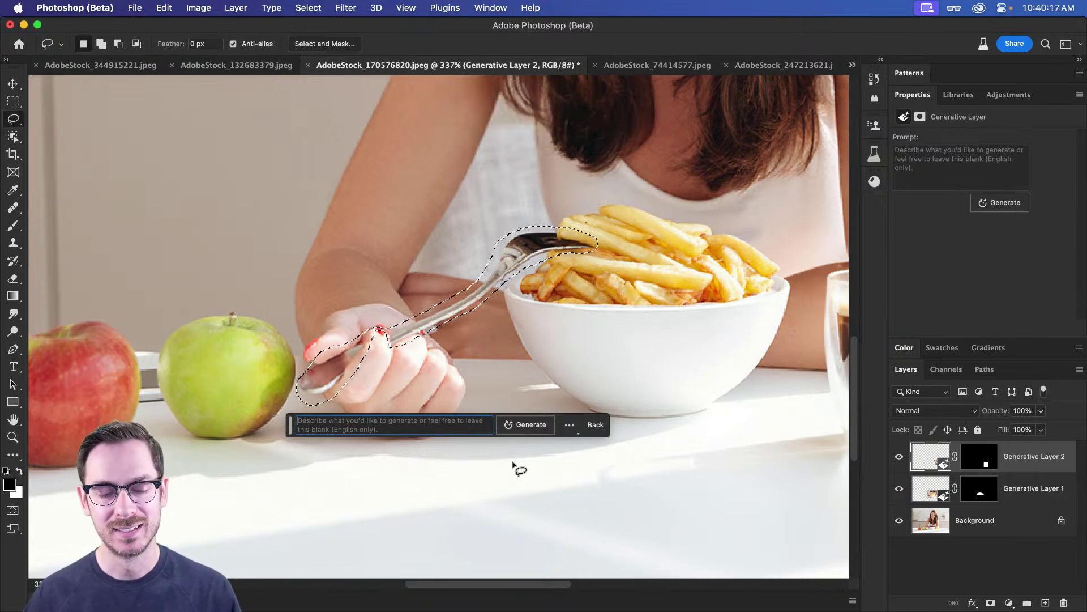
key("super+0")
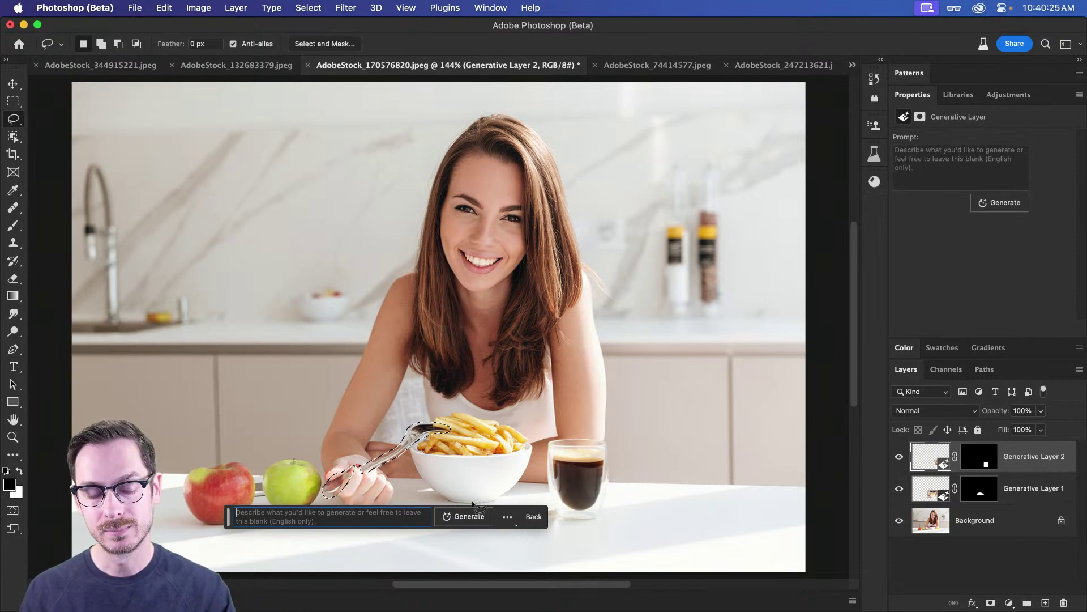
left_click_drag(378, 489, 434, 479)
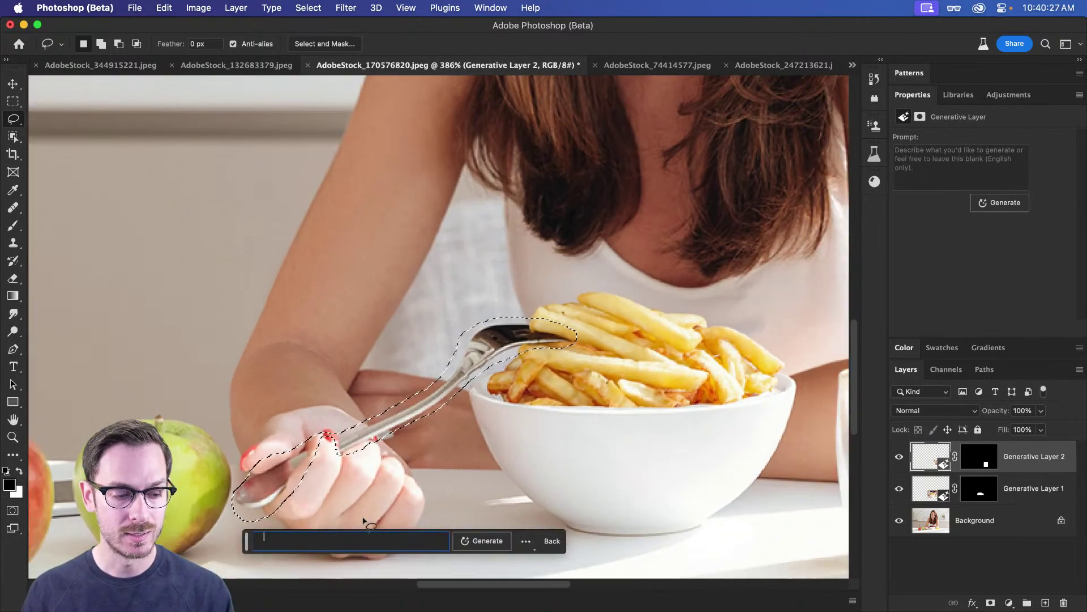
left_click(306, 544)
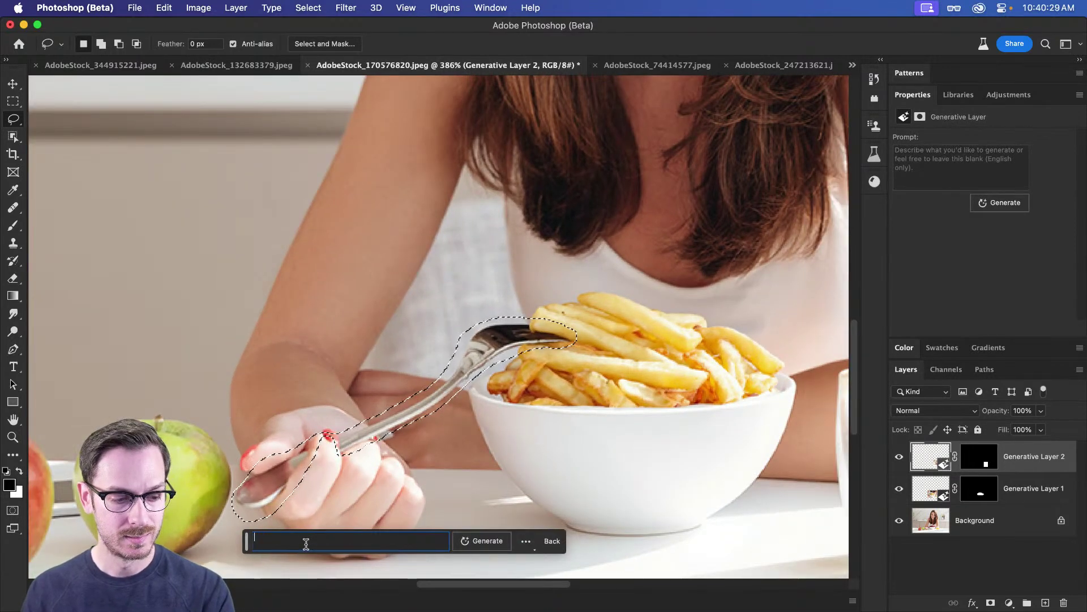
left_click(468, 541)
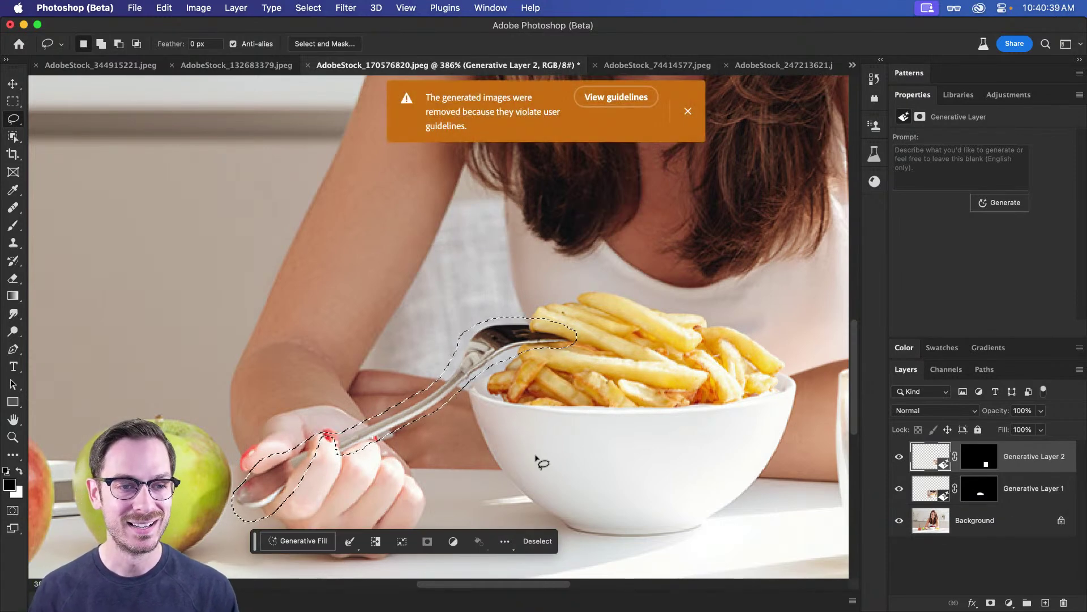
scroll(555, 286, "down", 5)
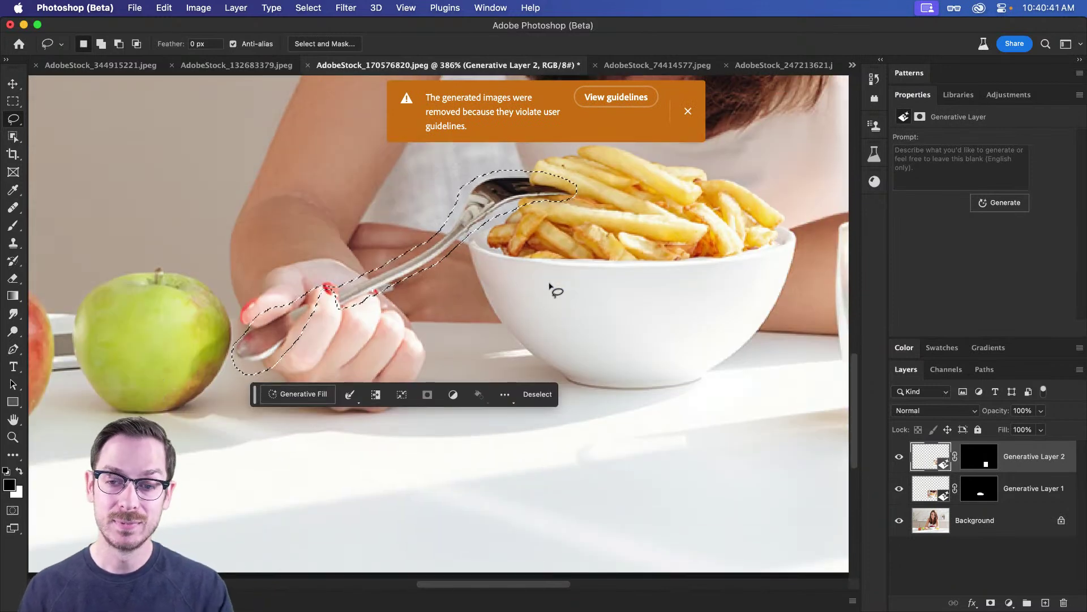
scroll(551, 283, "up", 1)
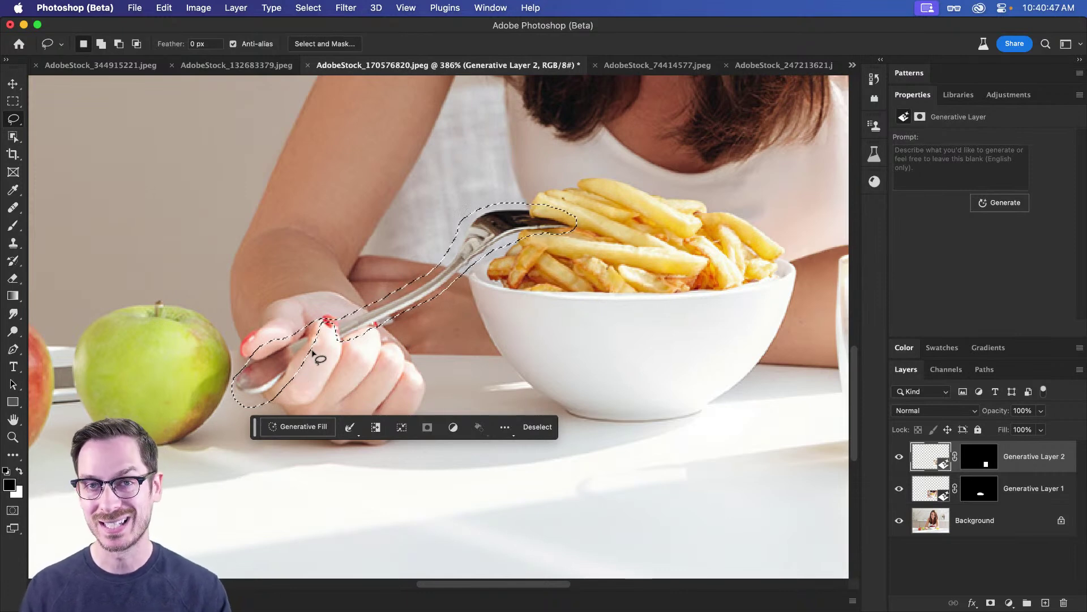
left_click(303, 425)
left_click(499, 426)
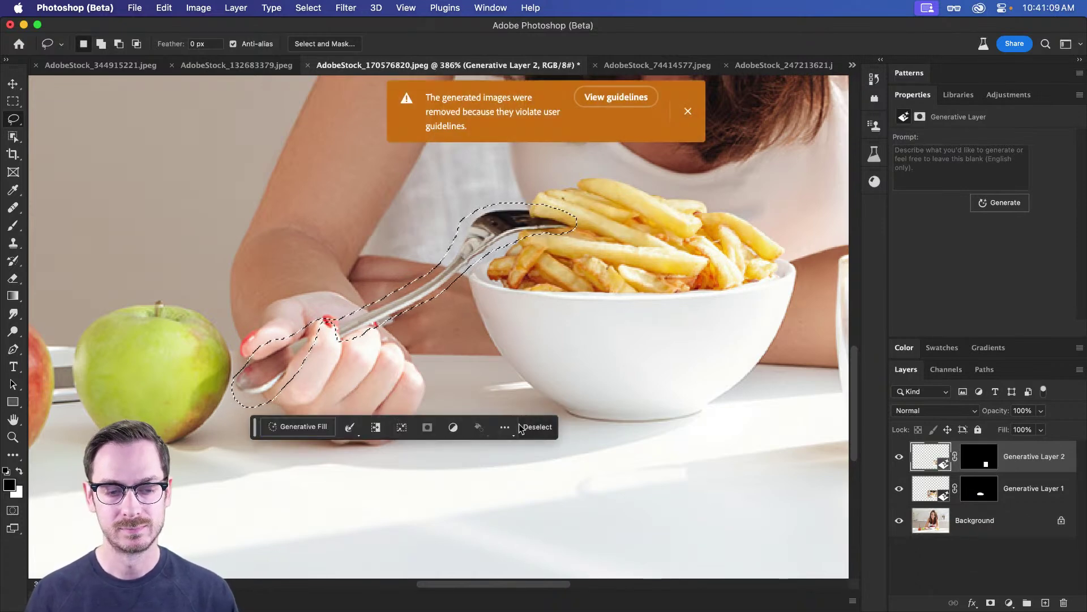
- Run Generative Fill on the fork selection with the prompt "remove the fork"
left_click(331, 427)
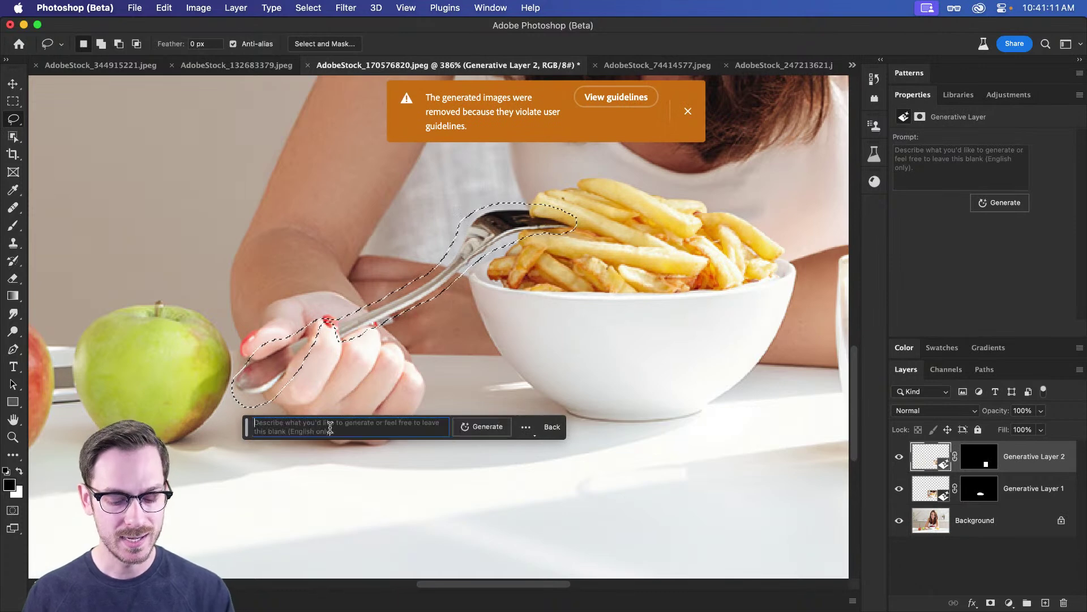
type("remove the fork")
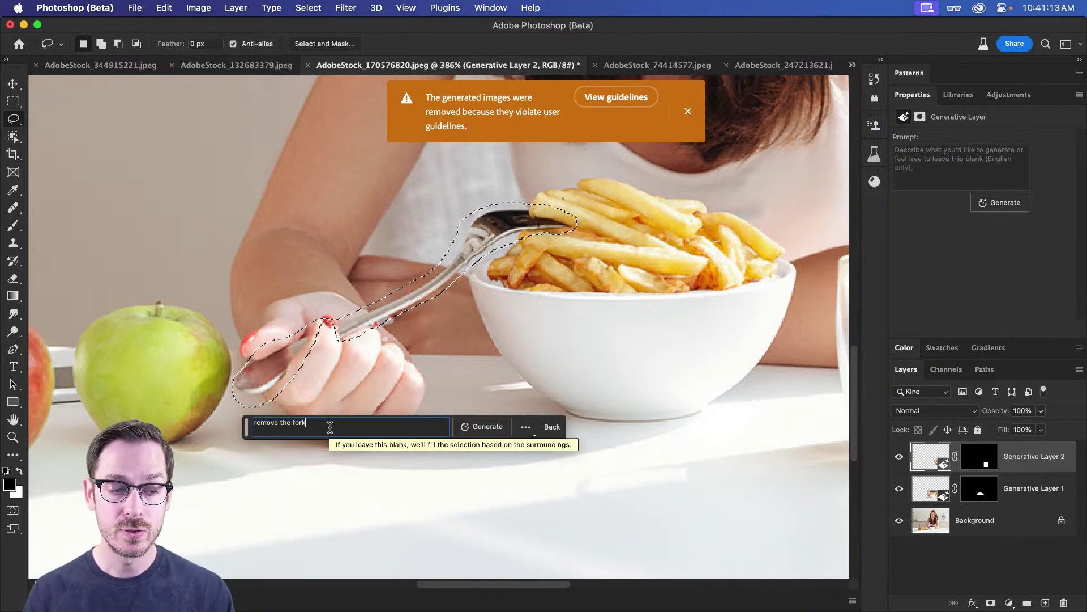
key("Return")
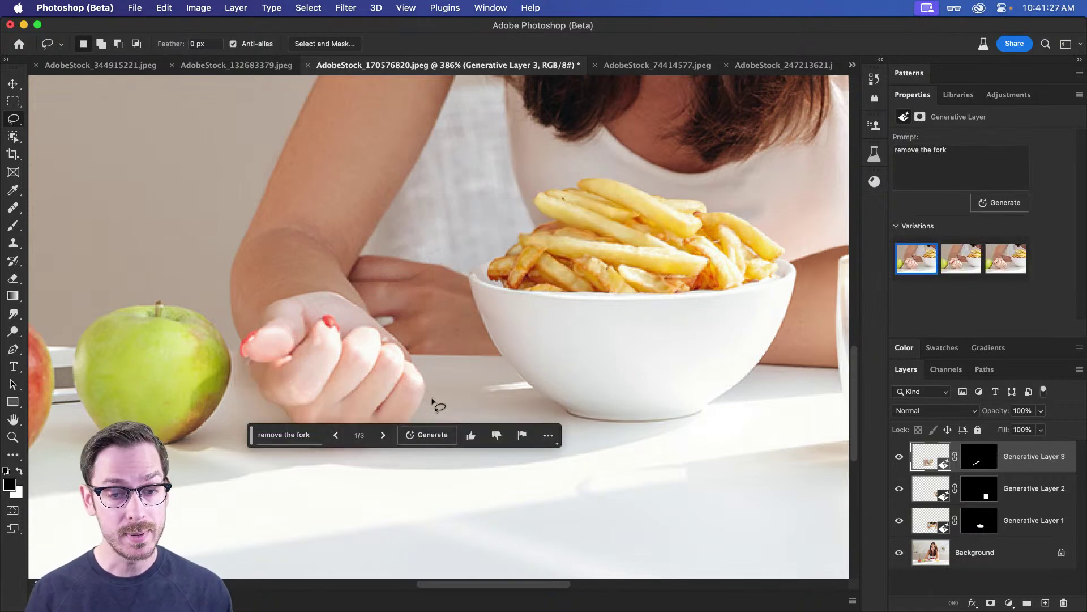
- Compare the generated fork removal variations and choose the third one
left_click(961, 259)
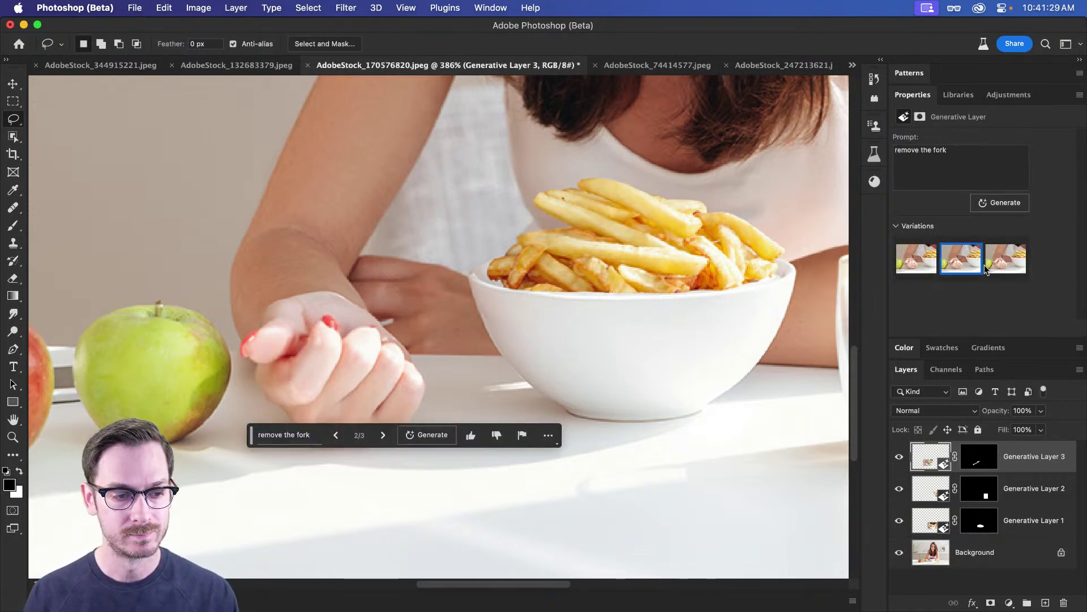
left_click(996, 267)
left_click_drag(454, 244, 368, 248)
key("v")
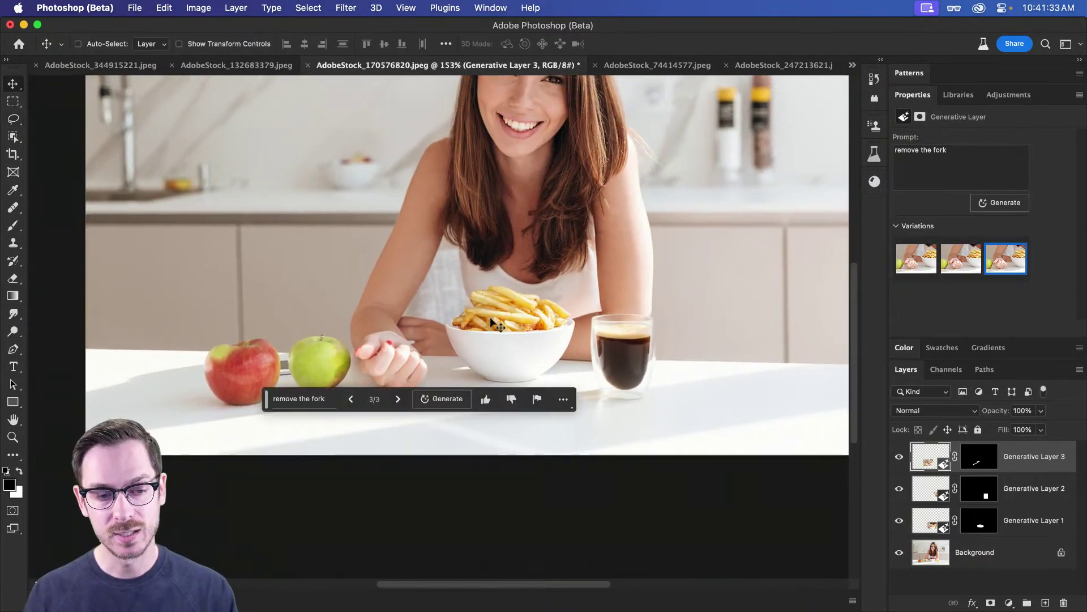
- Compare the photo with and without the fork removal by toggling Generative Layer 3, and leave that layer hidden
left_click(898, 455)
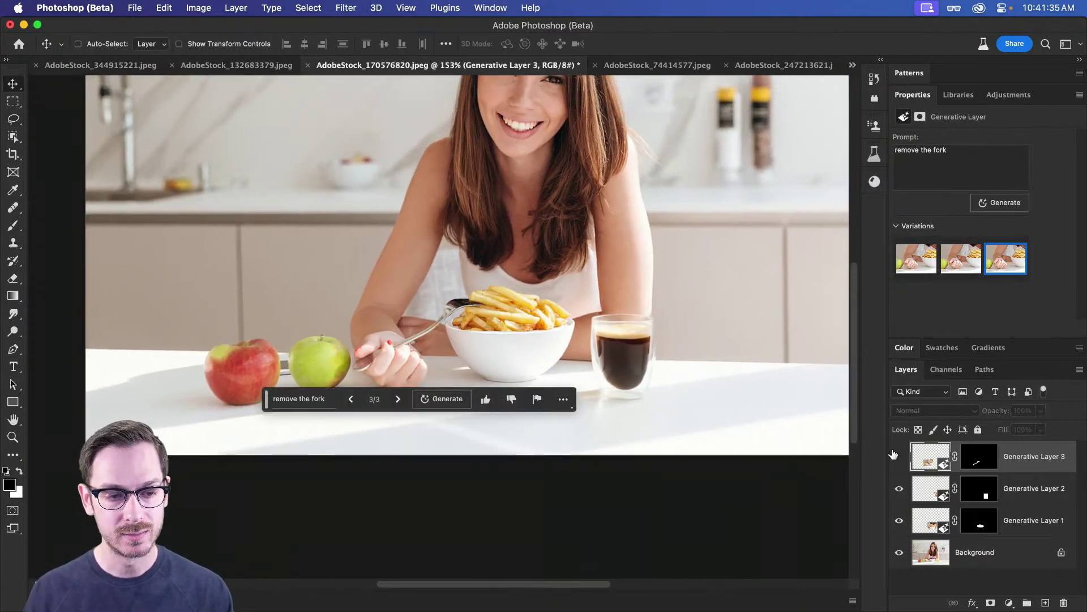
left_click(899, 456)
left_click(897, 455)
left_click(898, 456)
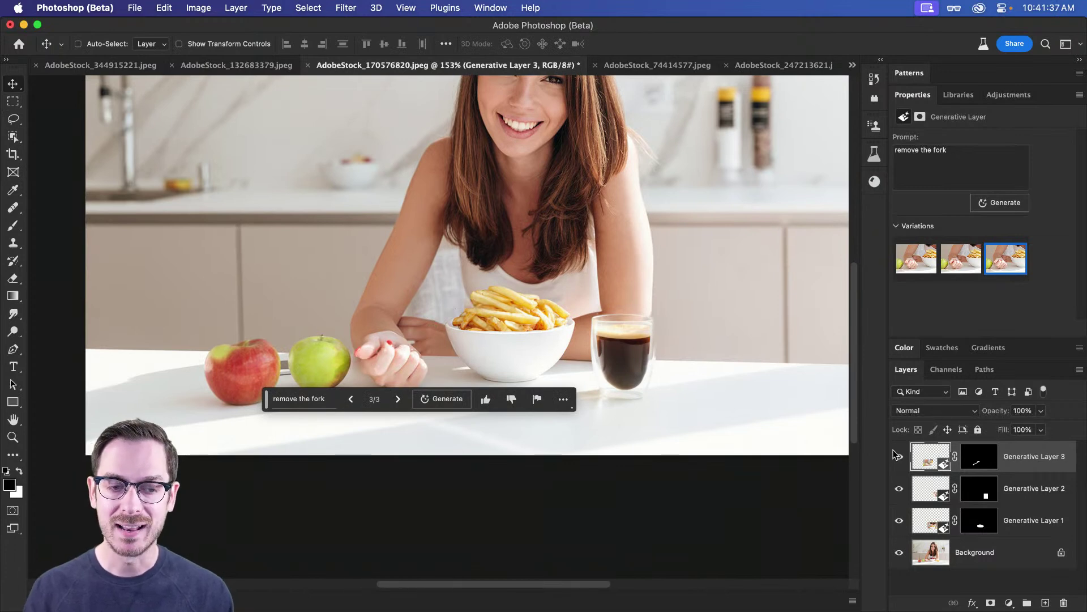
left_click(898, 456)
scroll(540, 389, "up", 1)
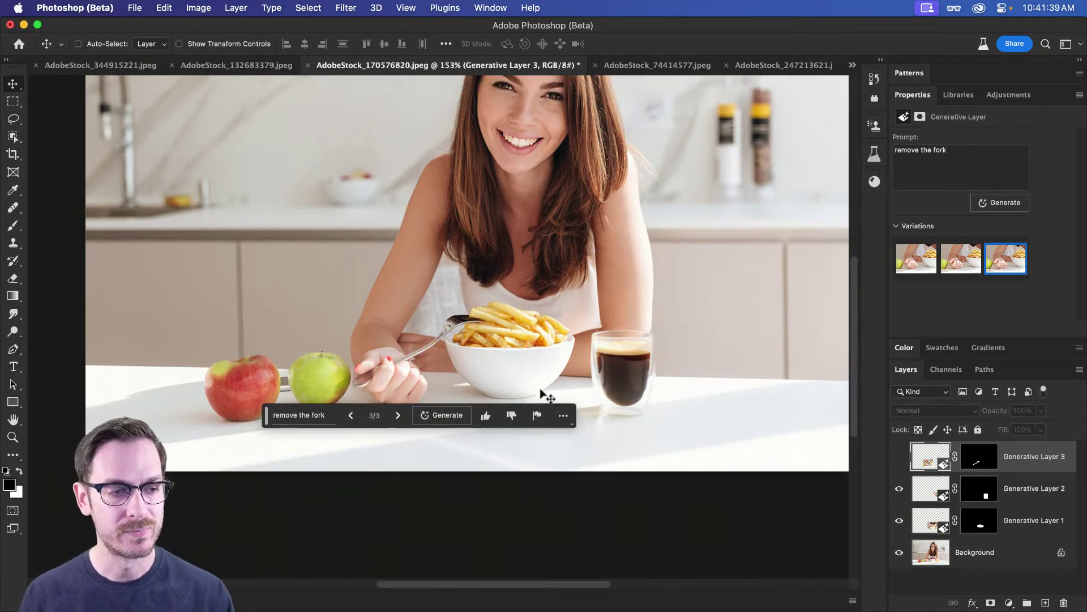
scroll(580, 337, "down", 3)
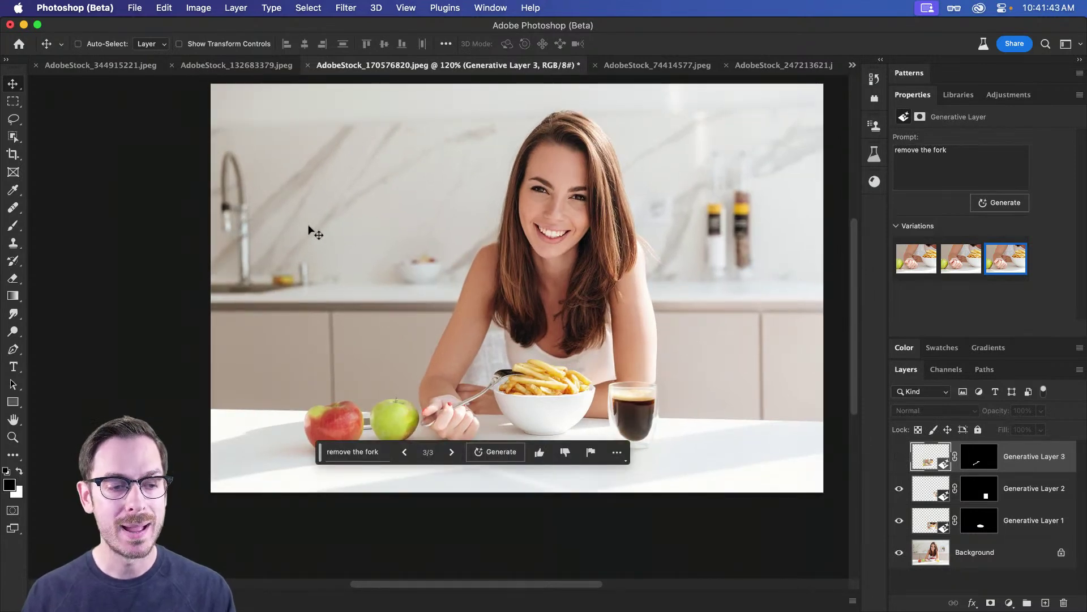
- Select a rectangle around the small bowl on the back counter and run Generative Fill with the prompt "bowl of fruits"
key("m")
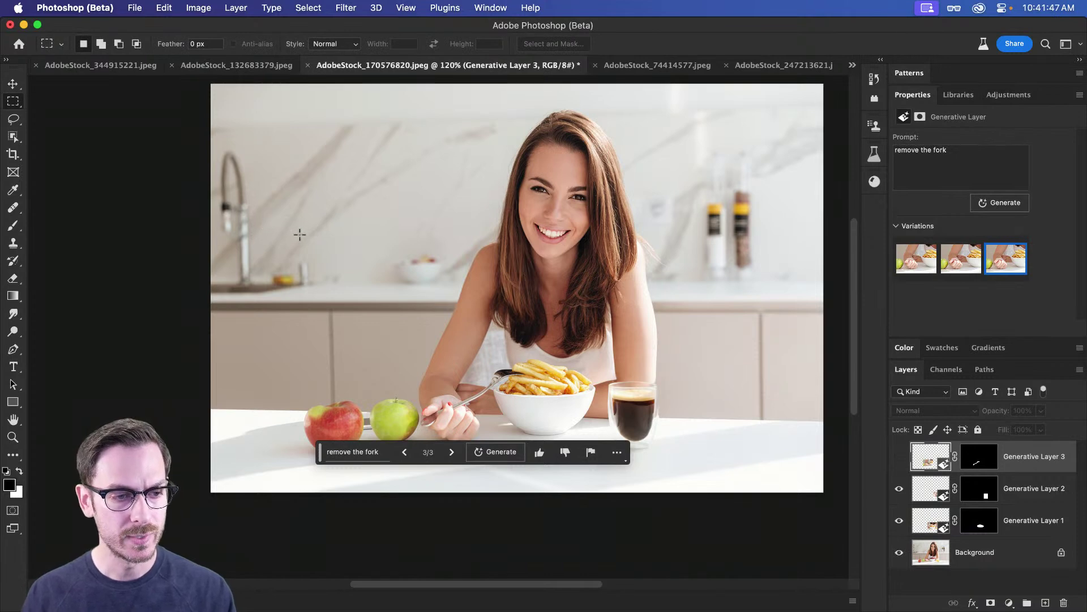
left_click_drag(295, 232, 444, 307)
left_click(289, 328)
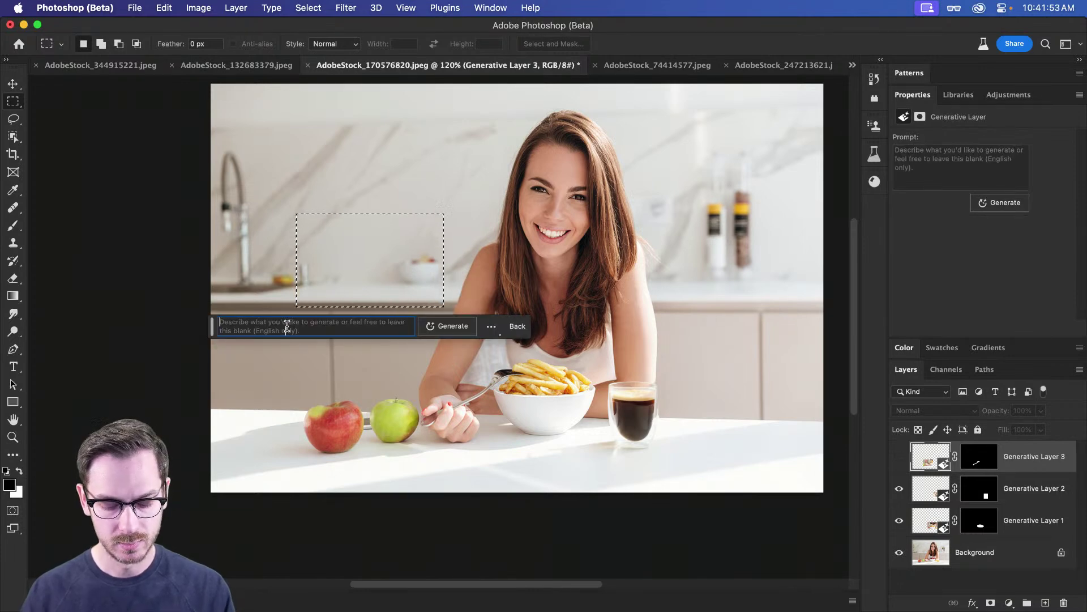
type("bowl of ")
type("frui")
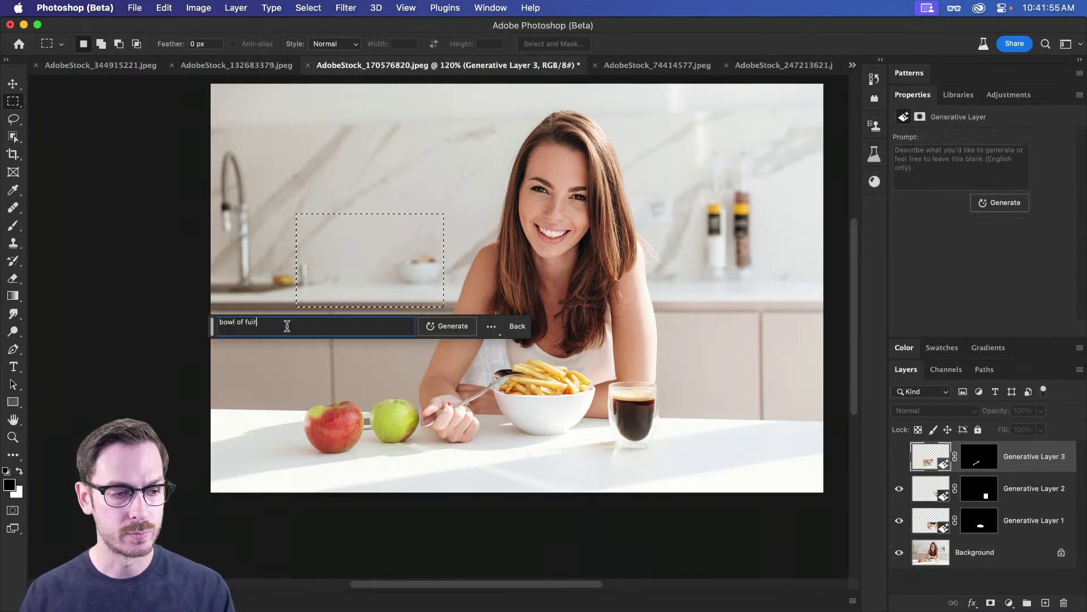
type("t")
key("Return")
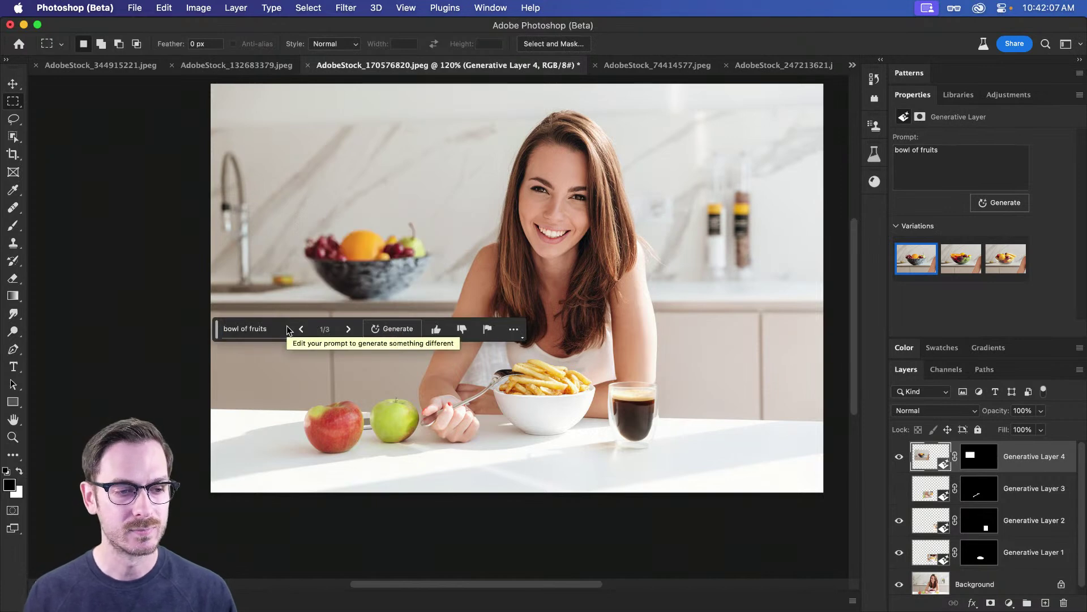
- Compare the three fruit bowl variations, settle on the first one and deselect the layer
left_click(966, 267)
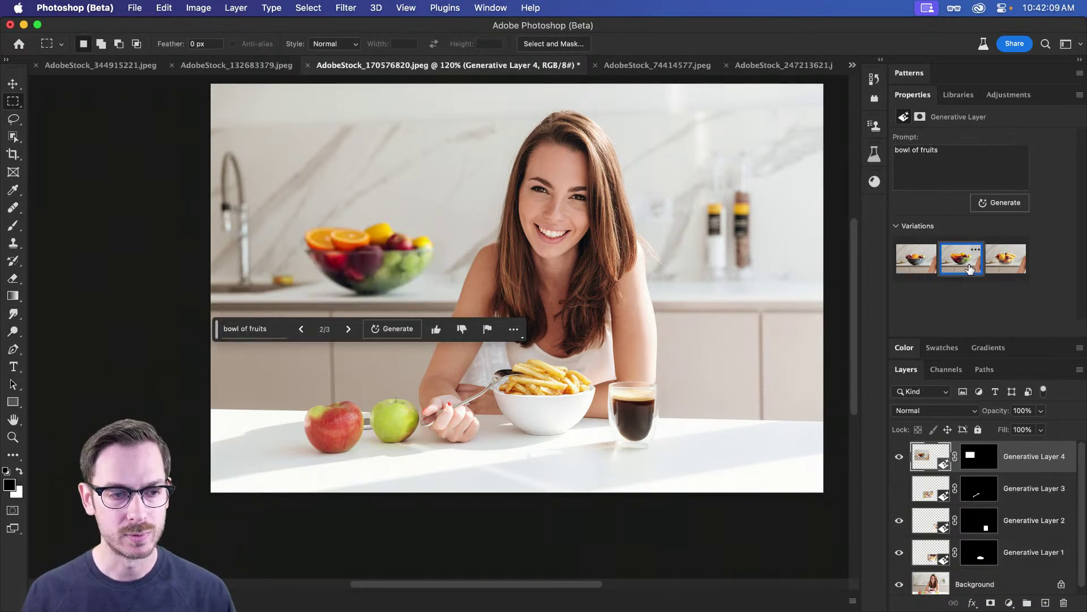
left_click(1009, 264)
left_click(951, 265)
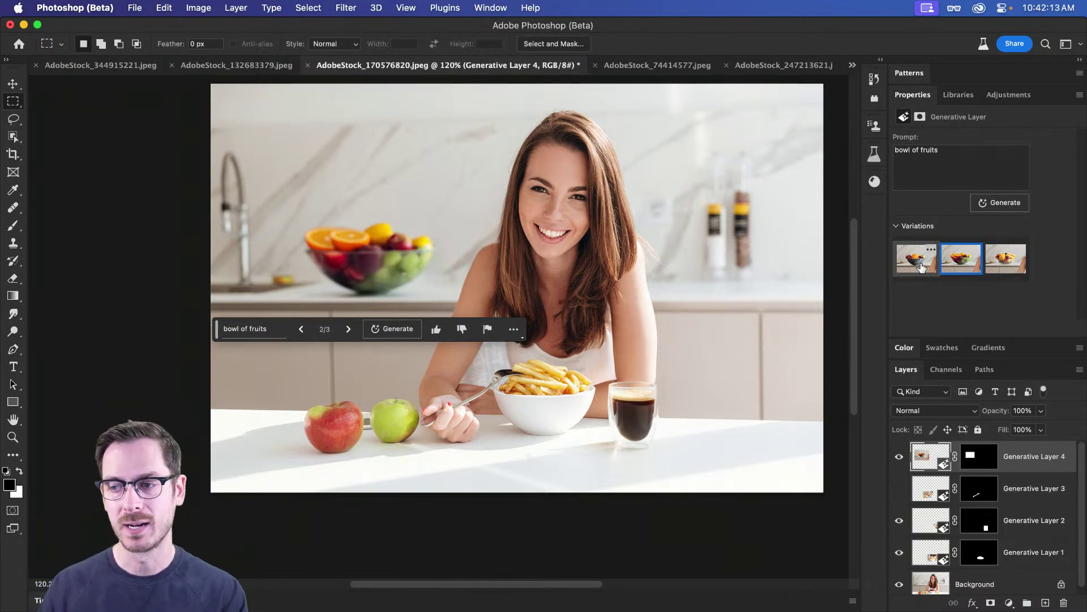
left_click(922, 268)
left_click(965, 266)
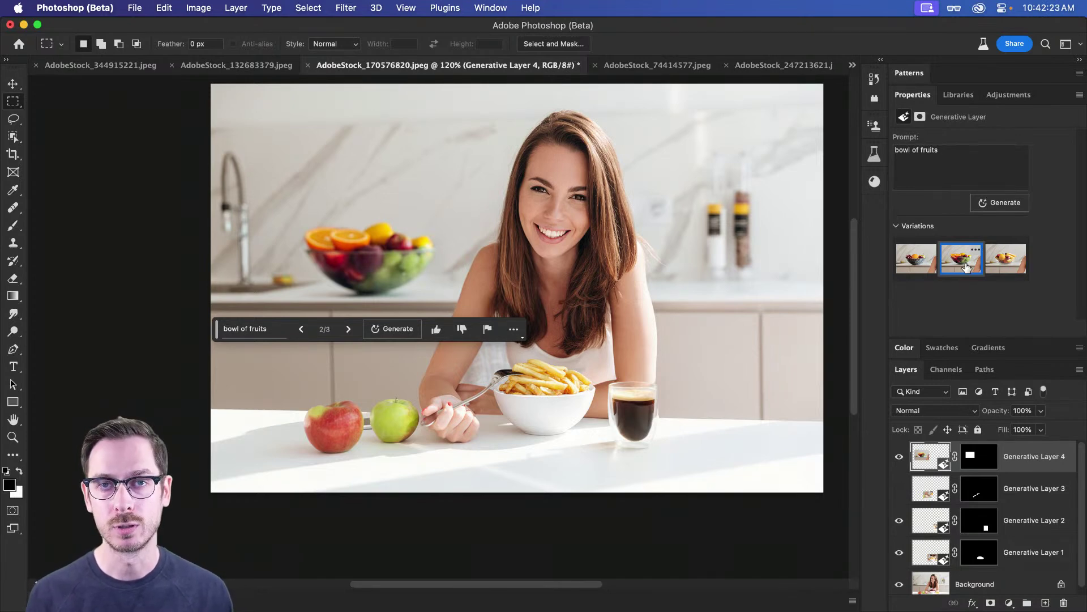
left_click(913, 259)
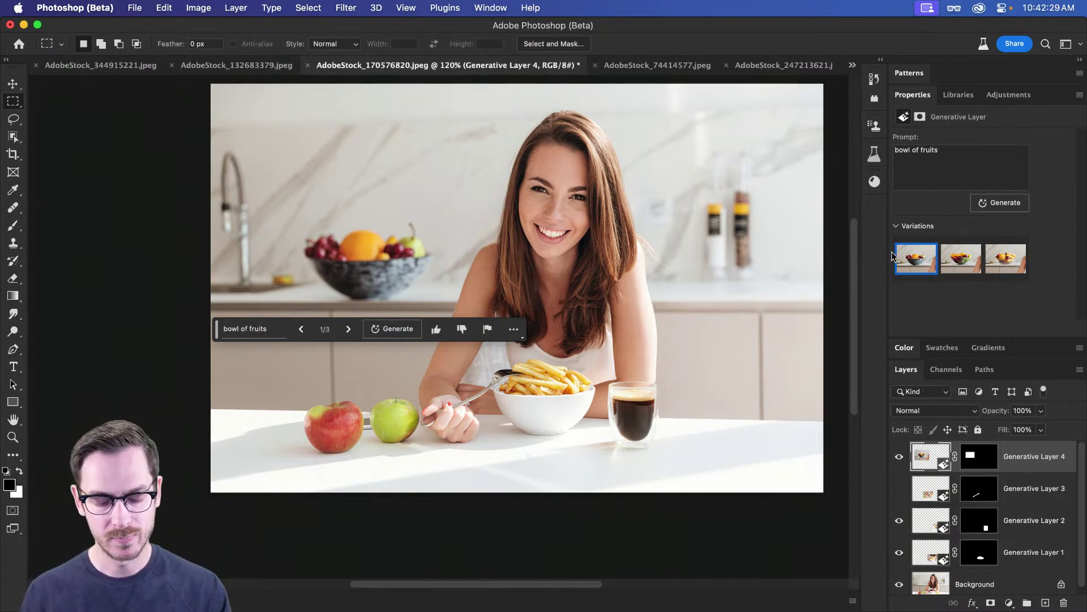
key("v")
left_click(775, 293)
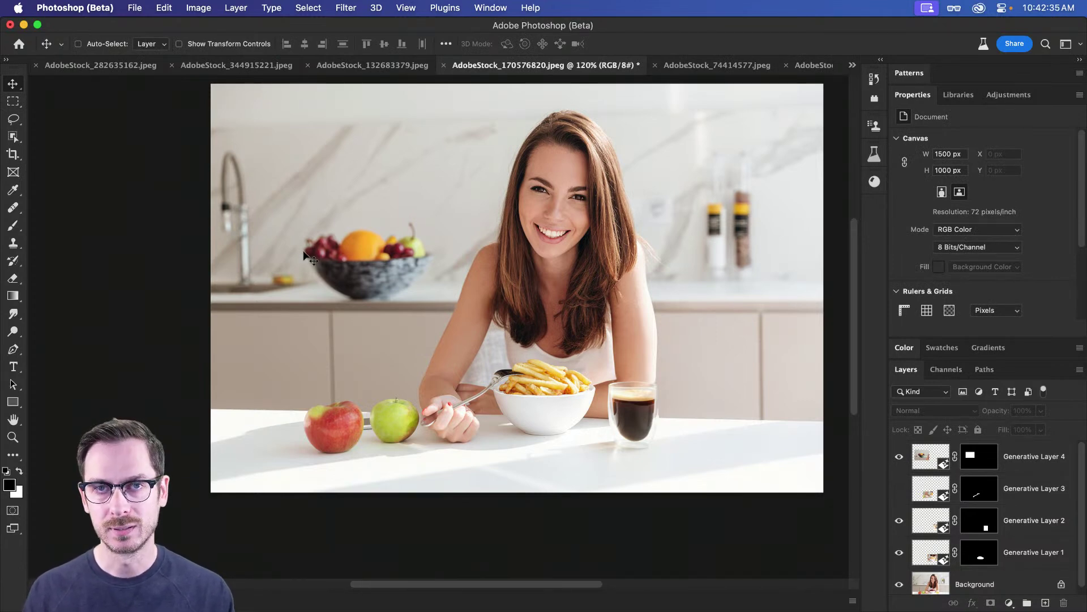
- Check the photo with and without the fruit bowl layer, and choose its second variation
left_click(899, 455)
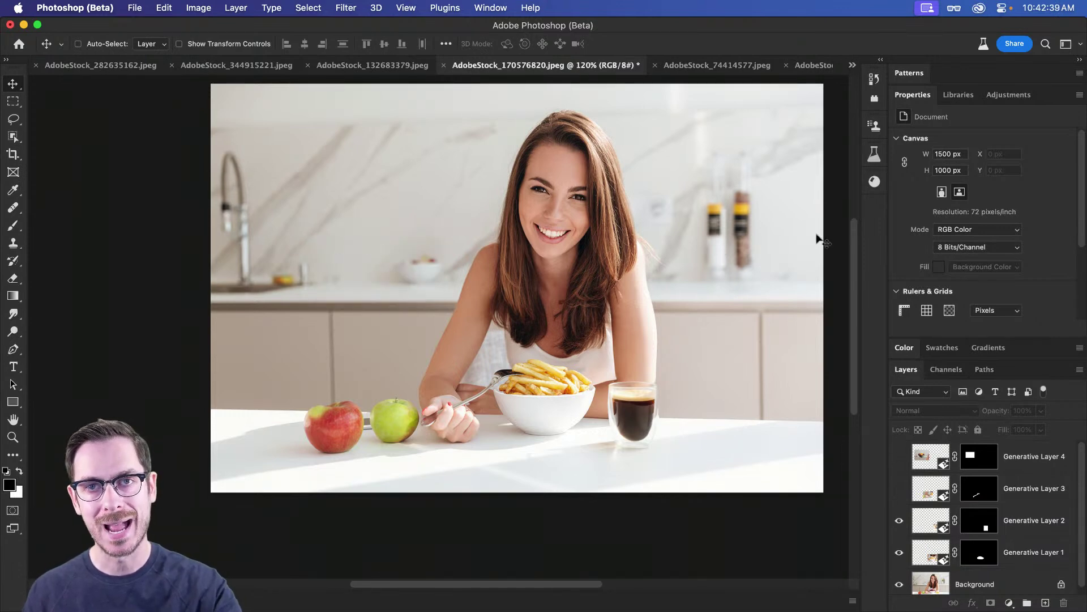
left_click(898, 456)
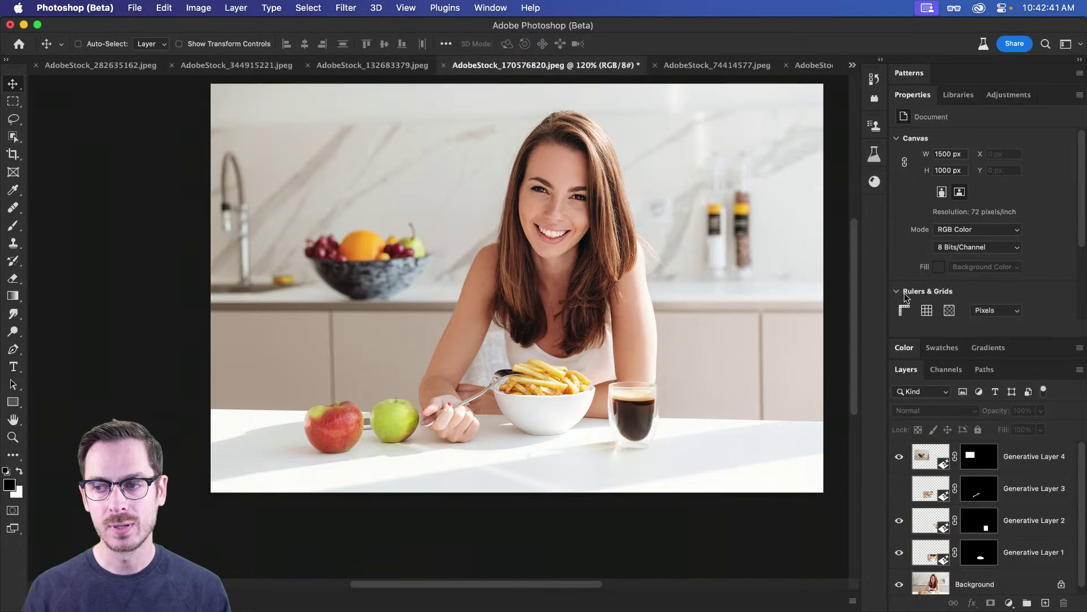
left_click(928, 460)
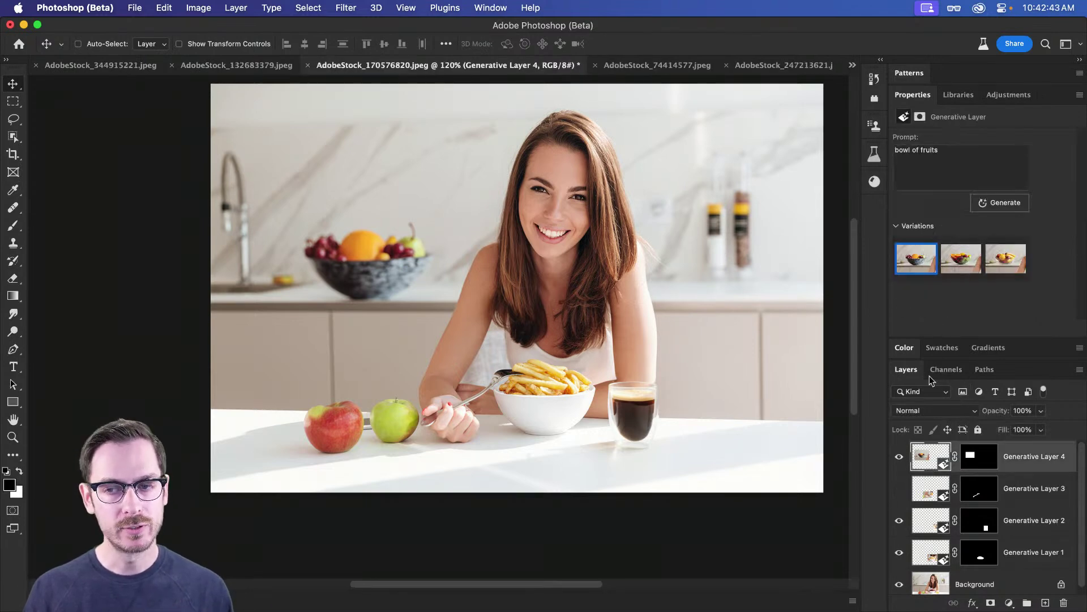
left_click(955, 271)
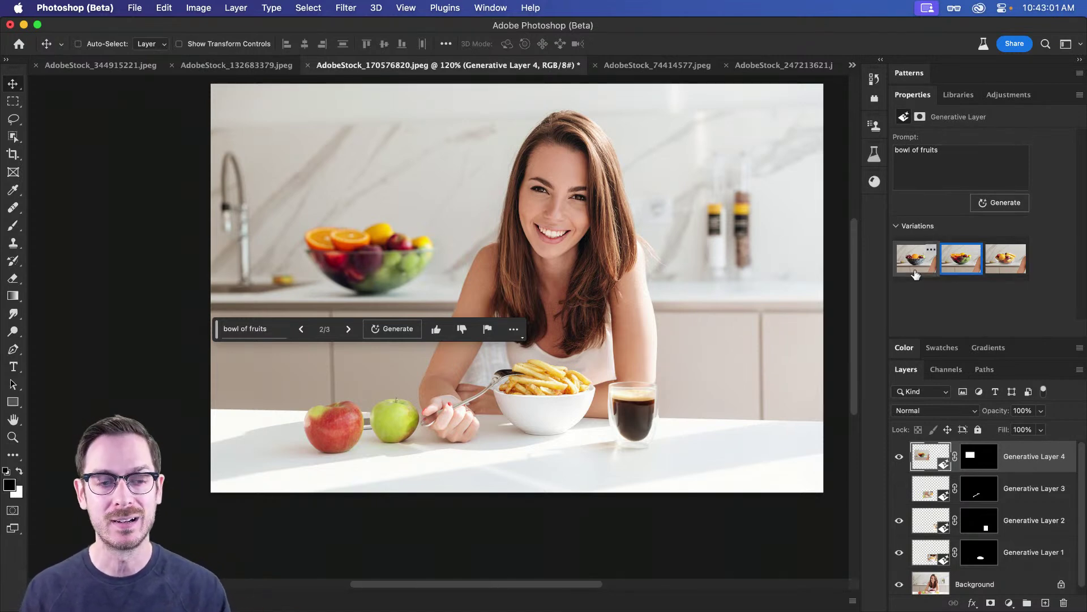
left_click(955, 269)
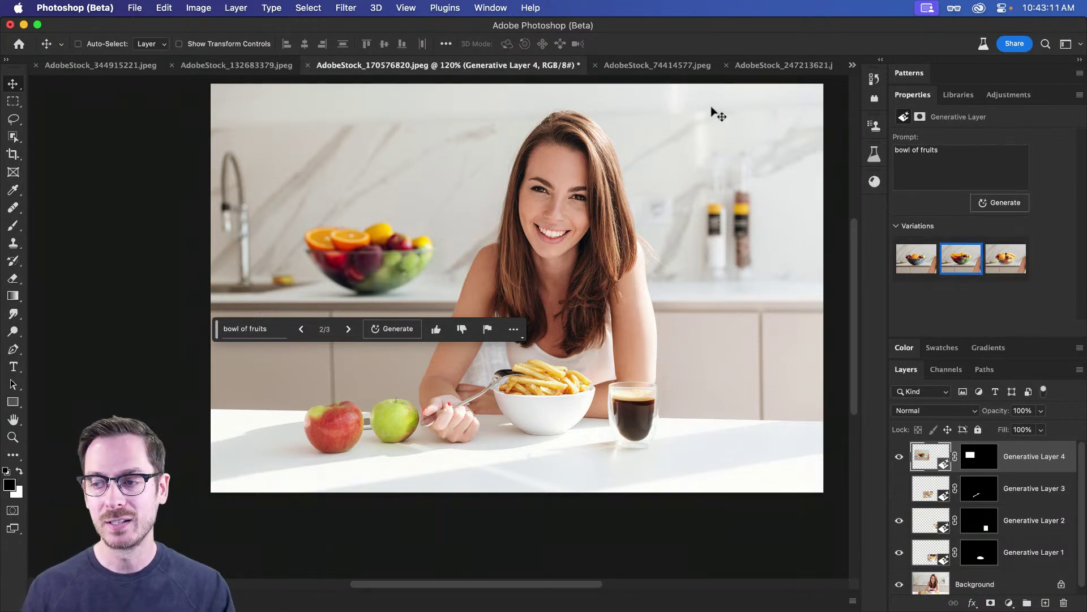
- Go past AdobeStock_74414577.jpeg to the rowing boat photo, AdobeStock_247213621.jpeg
left_click(639, 67)
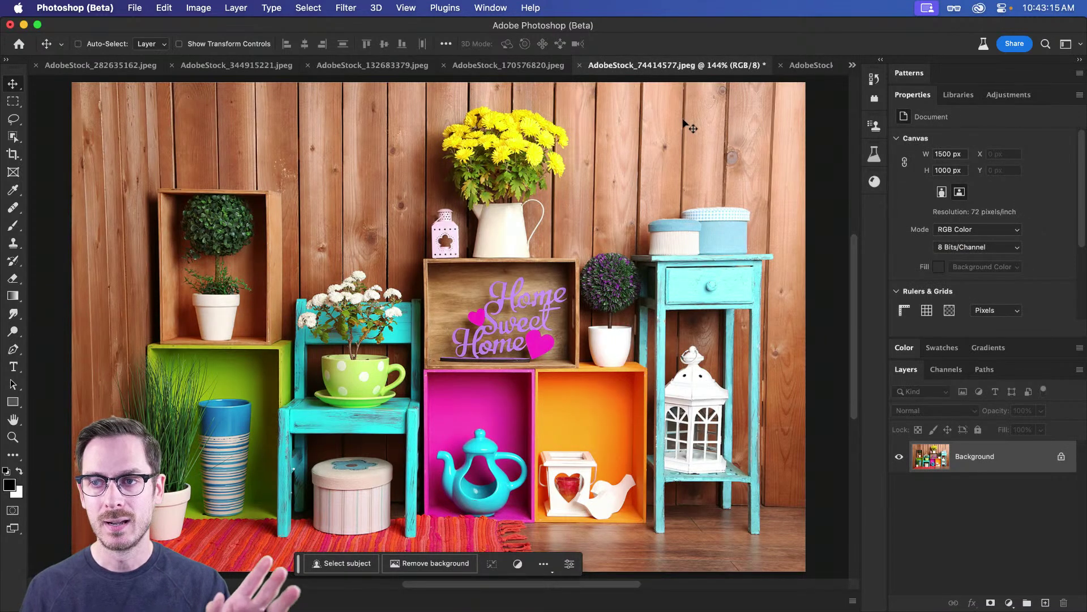
left_click(808, 67)
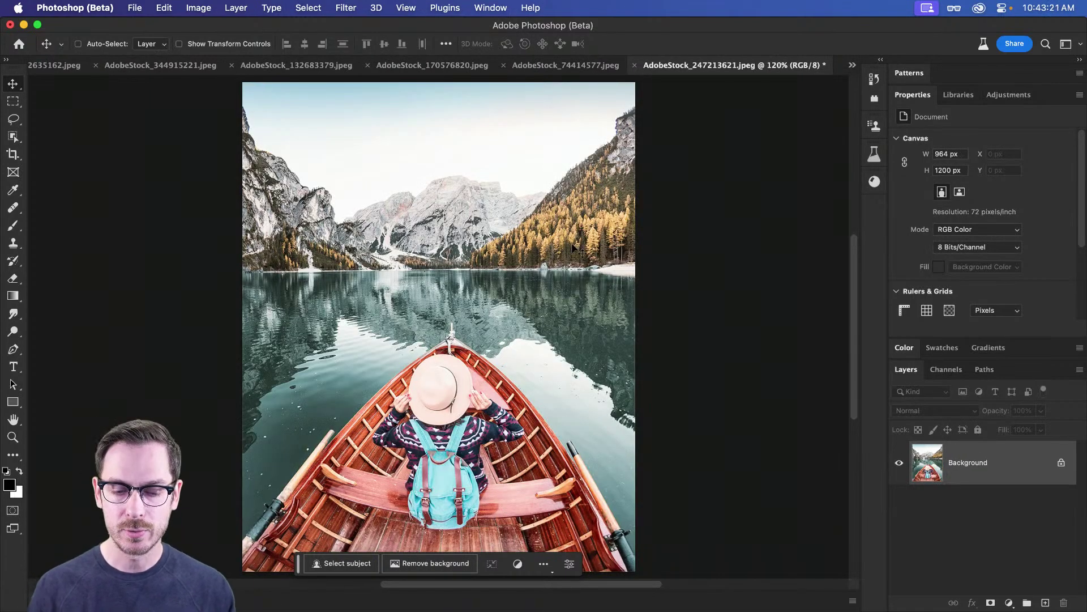
- Switch to Safari, look up the Extend image feature on firefly.adobe.com, and return to Photoshop
key("super")
key("super+Tab")
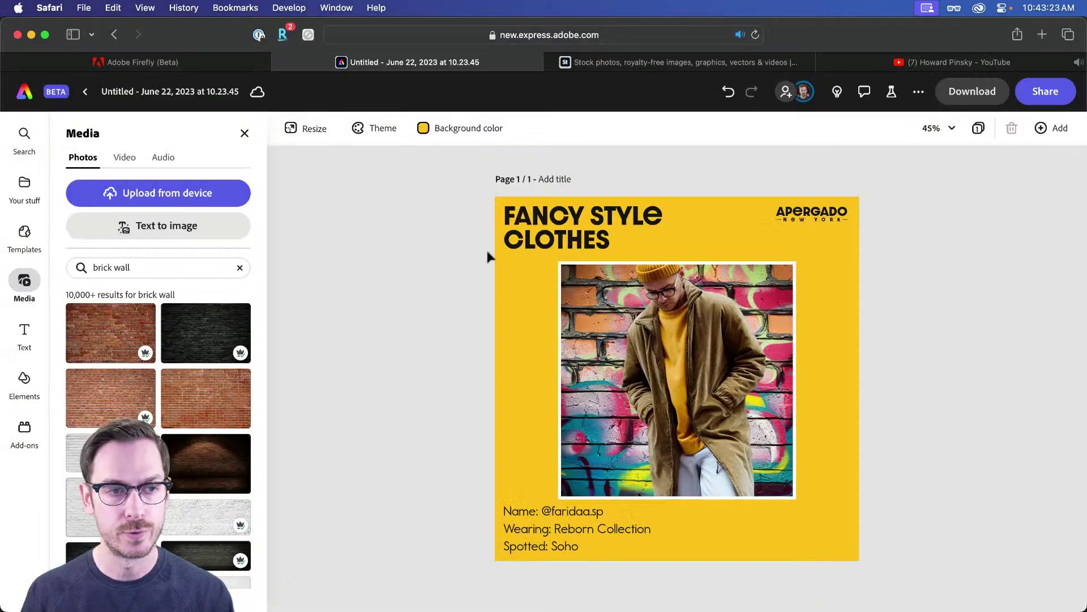
left_click(157, 60)
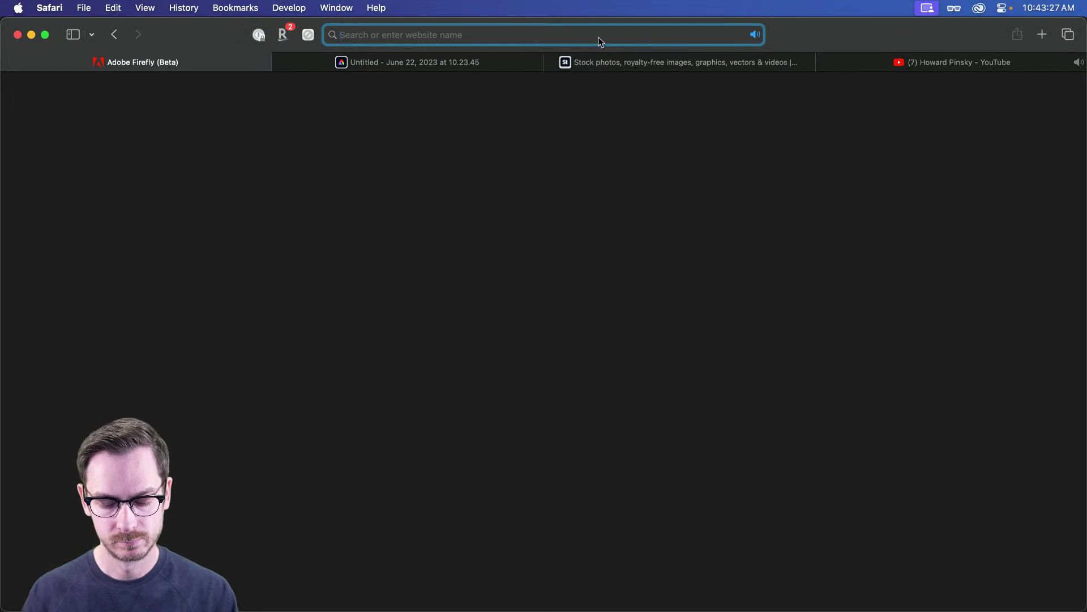
type("firefly.adobe.com")
key("Return")
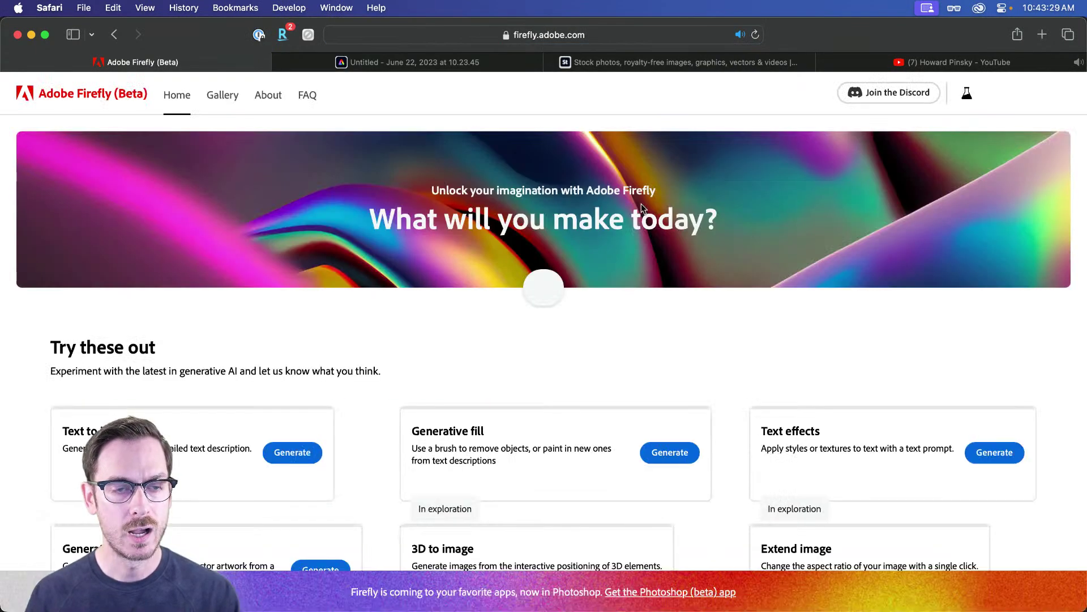
scroll(612, 274, "down", 5)
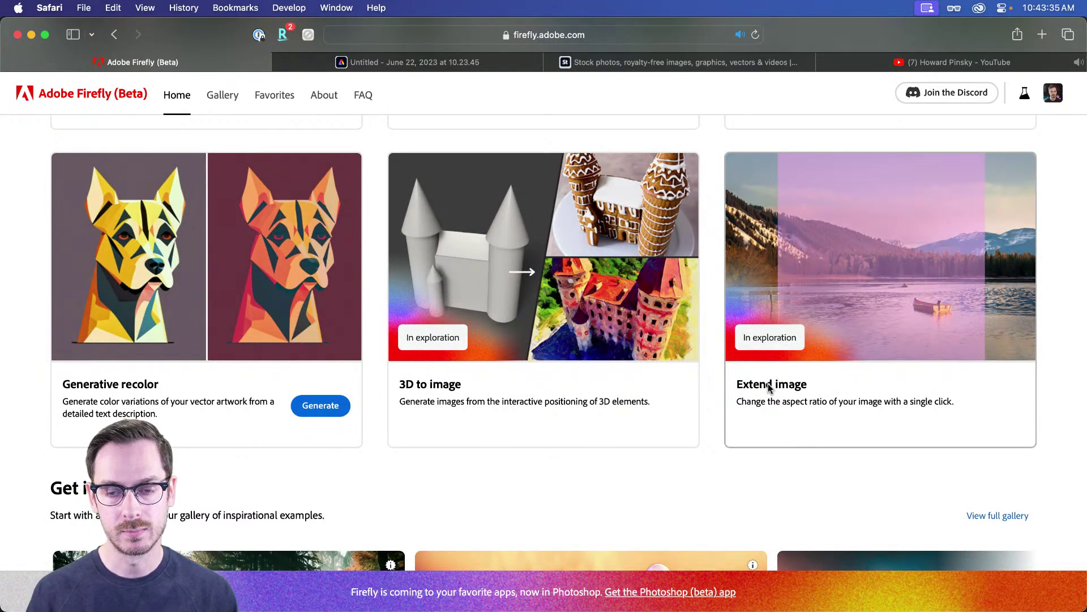
key("super+Tab")
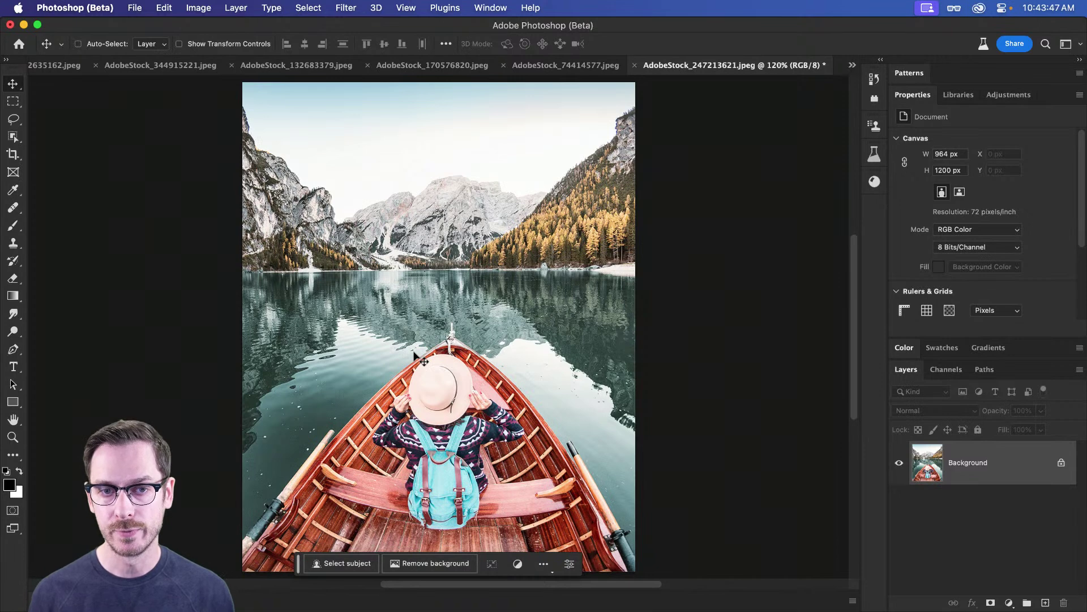
- Reset the crop and widen the boat photo's canvas equally on both sides, using Content Aware as the crop fill
key("c")
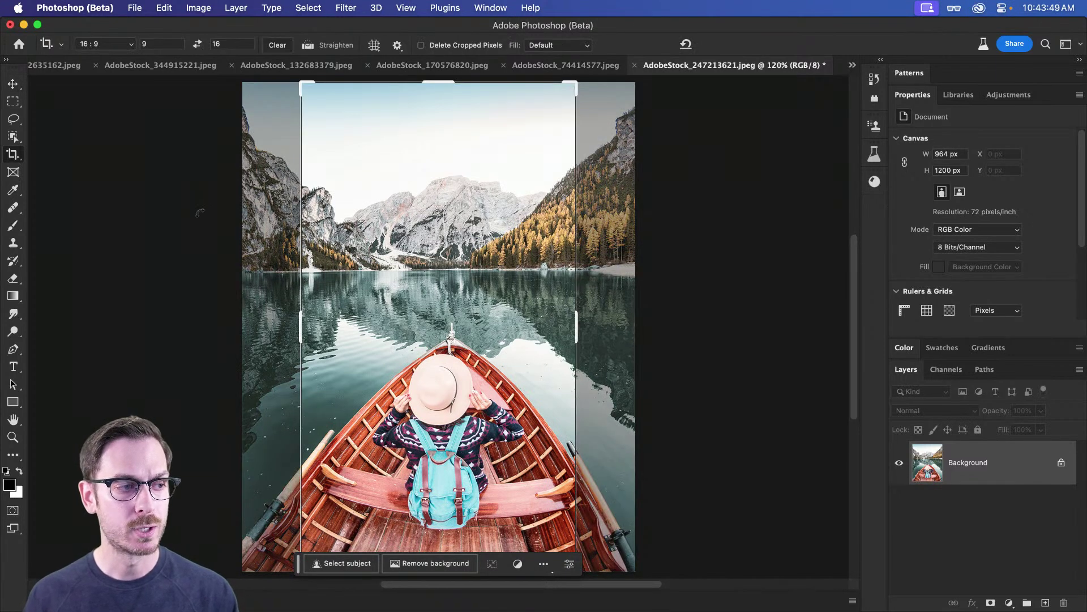
left_click(686, 44)
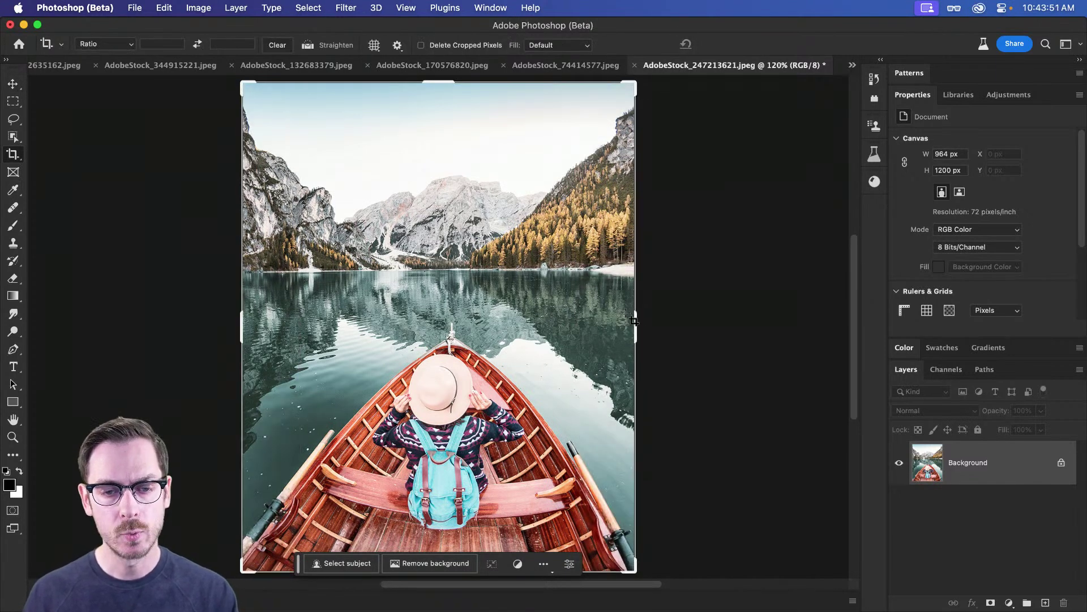
left_click_drag(631, 327, 806, 327)
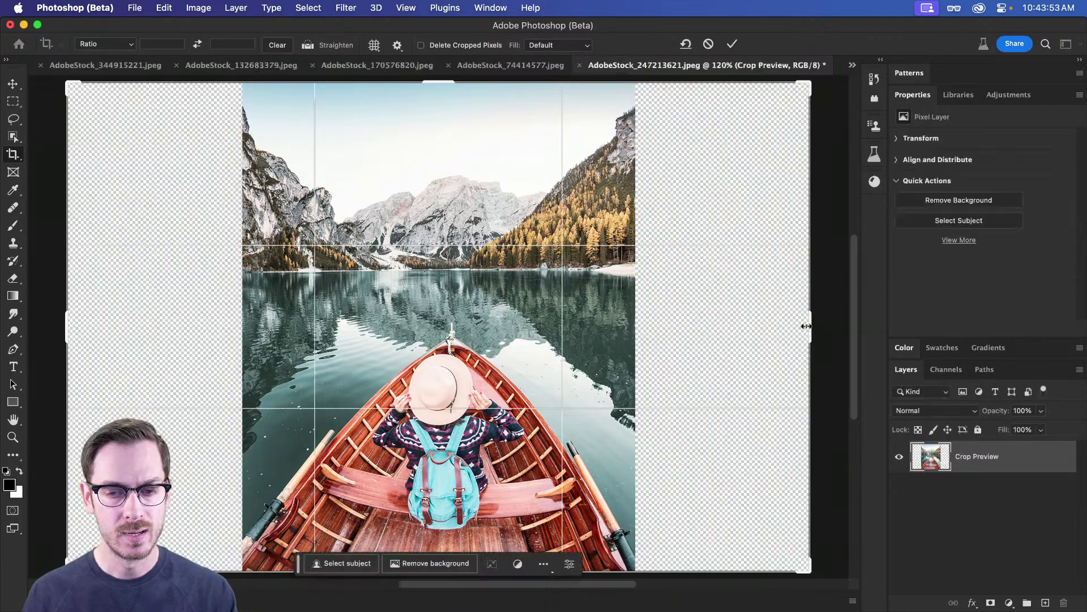
left_click(576, 45)
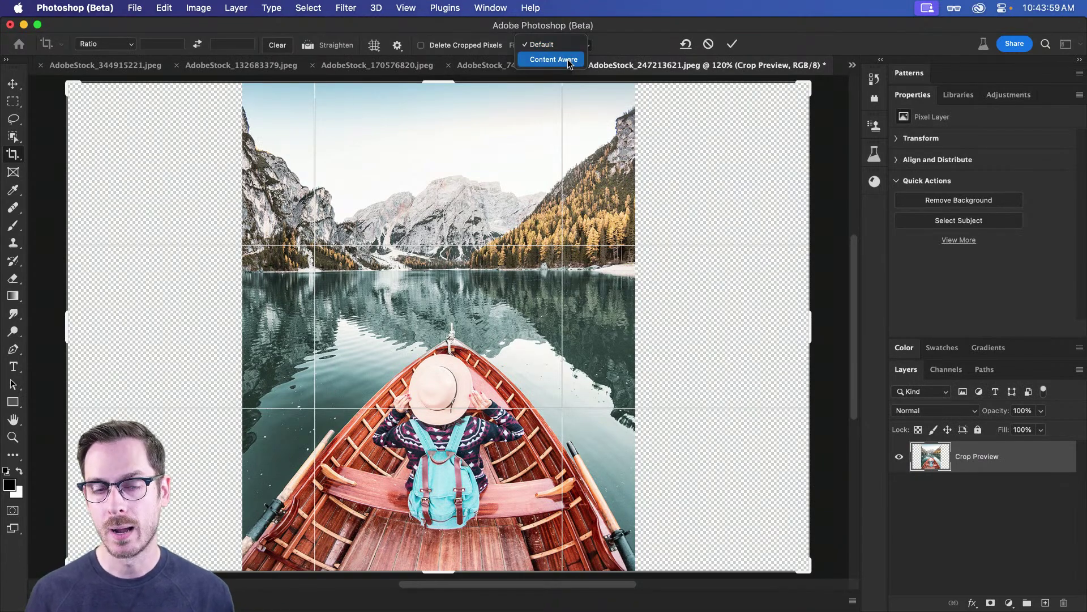
left_click(567, 58)
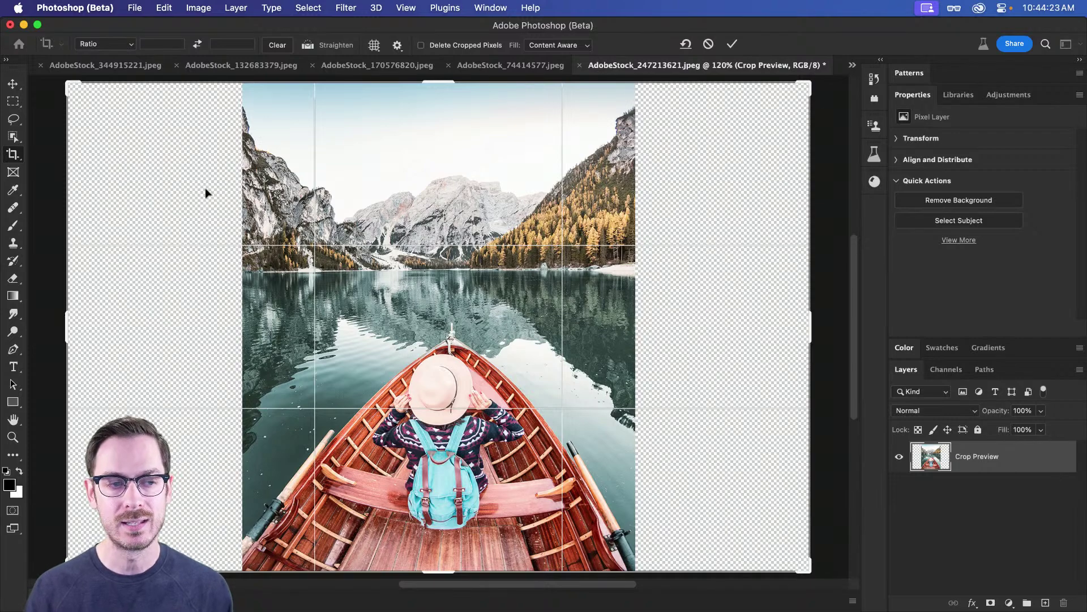
left_click(732, 45)
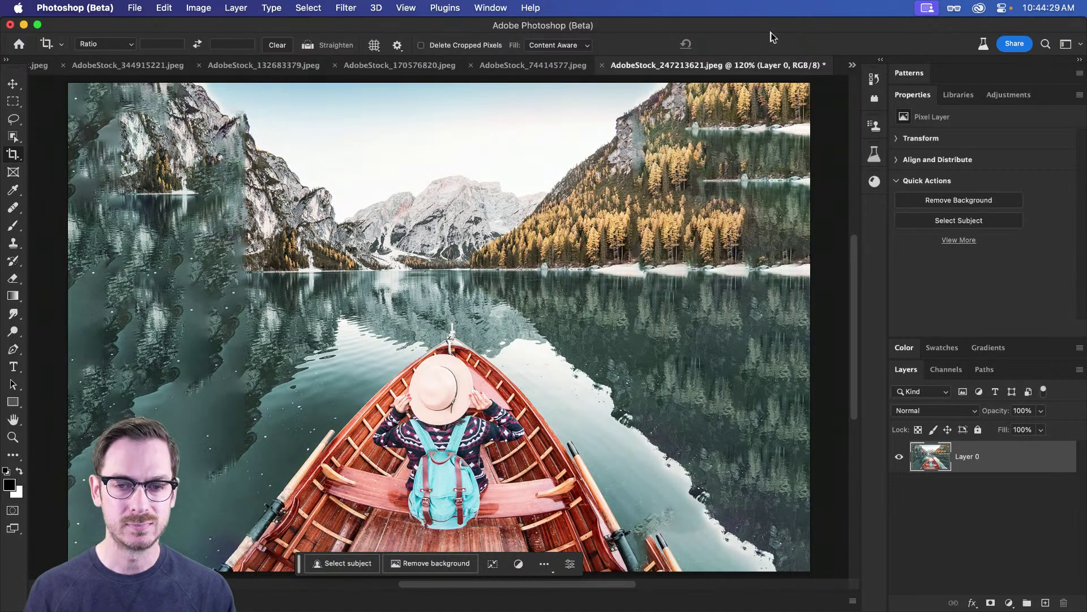
- Undo the content-aware canvas extension and reactivate the Crop tool on the boat photo
key("v")
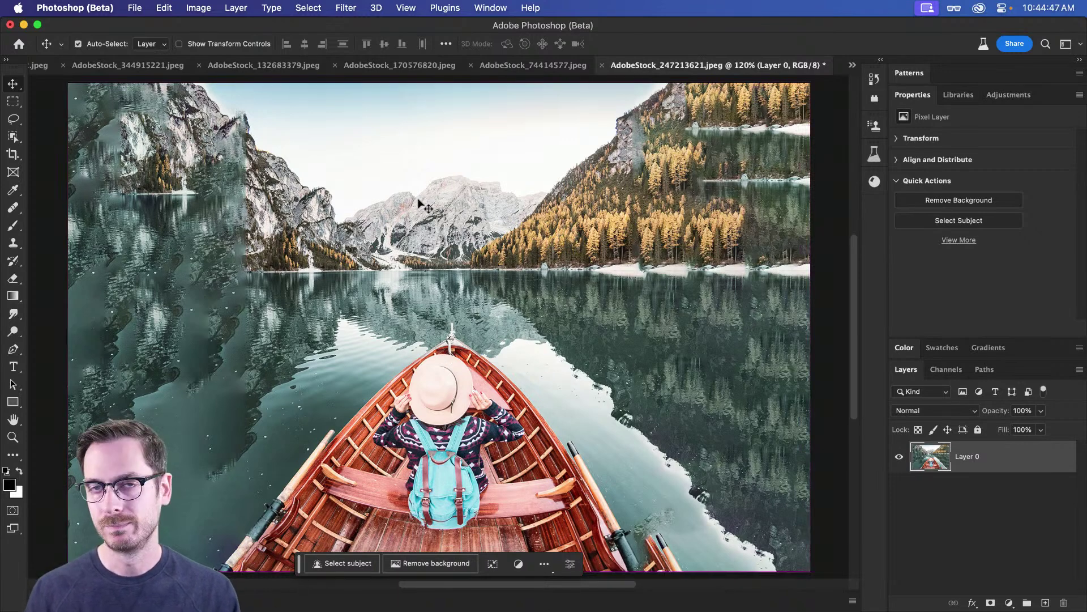
key("super+z")
key("c")
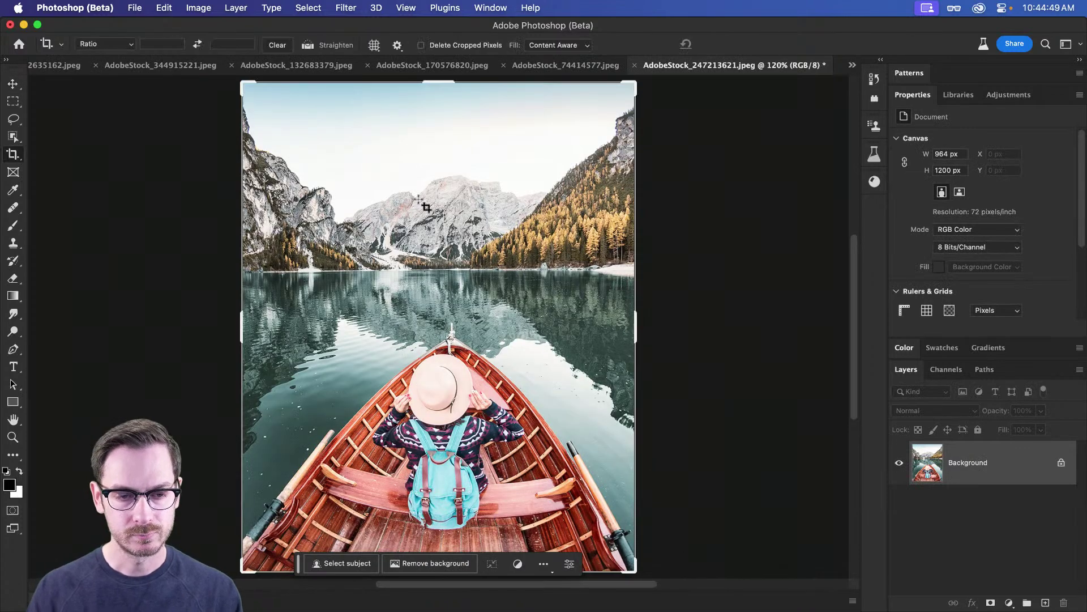
- Widen the boat photo's canvas equally on both sides, with the crop fill set to Default
left_click(637, 318)
left_click_drag(637, 319, 794, 331)
left_click(552, 45)
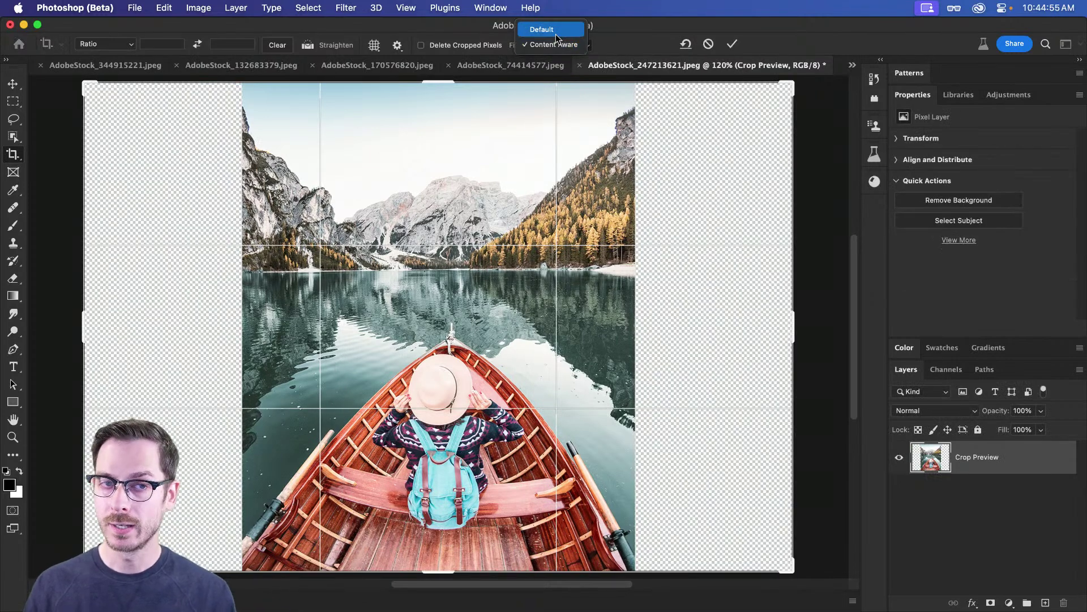
left_click(555, 34)
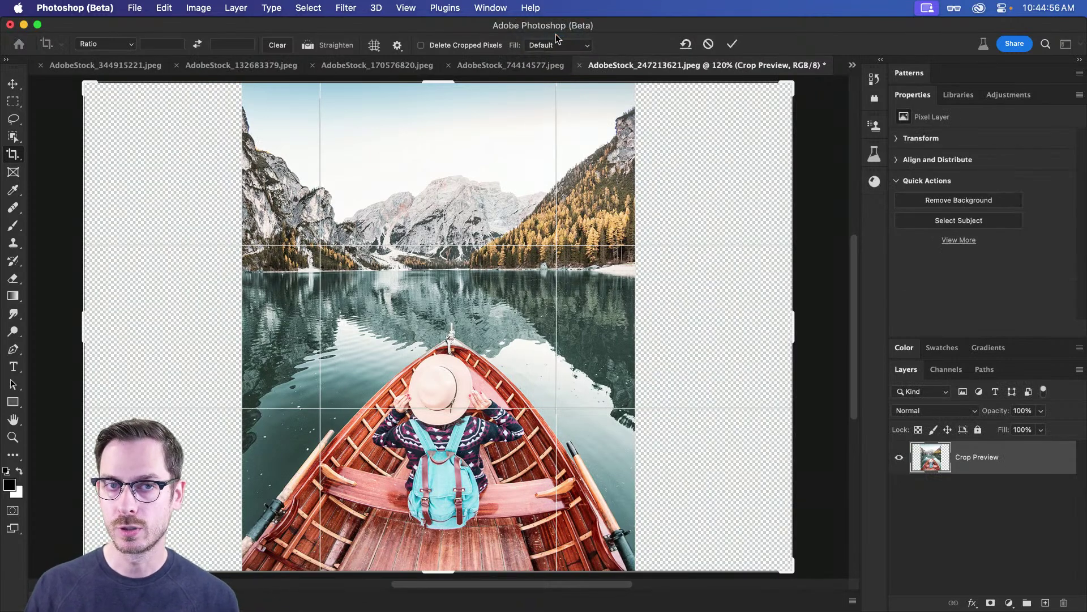
left_click(733, 44)
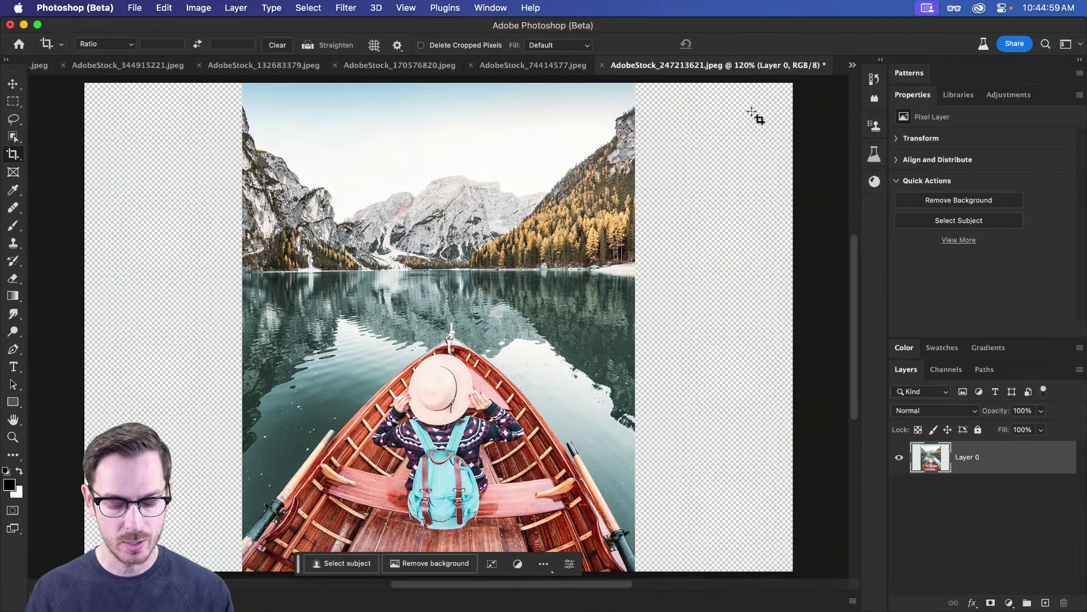
- Select the full-height empty strip right of the boat photo, slightly overlapping the photo's edge, and check the overlap up close
key("v")
key("m")
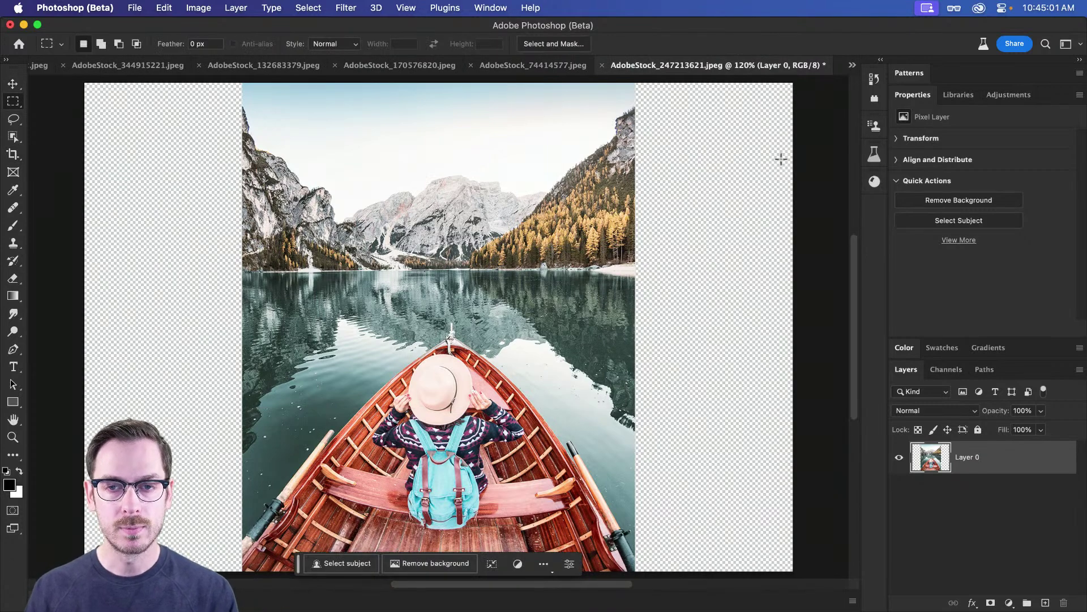
left_click_drag(803, 81, 633, 571)
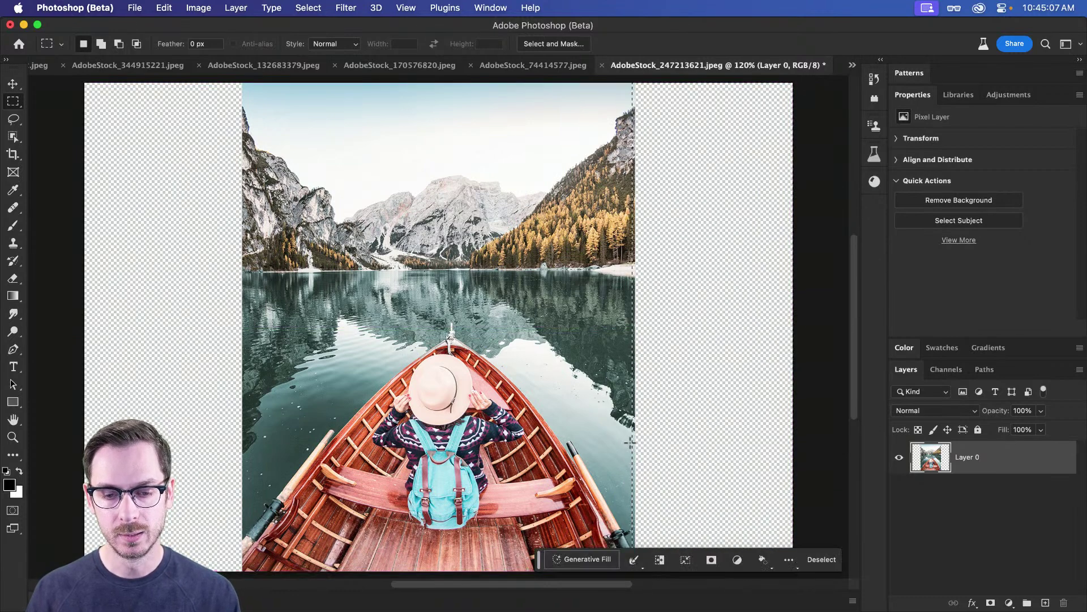
left_click_drag(632, 347, 689, 349)
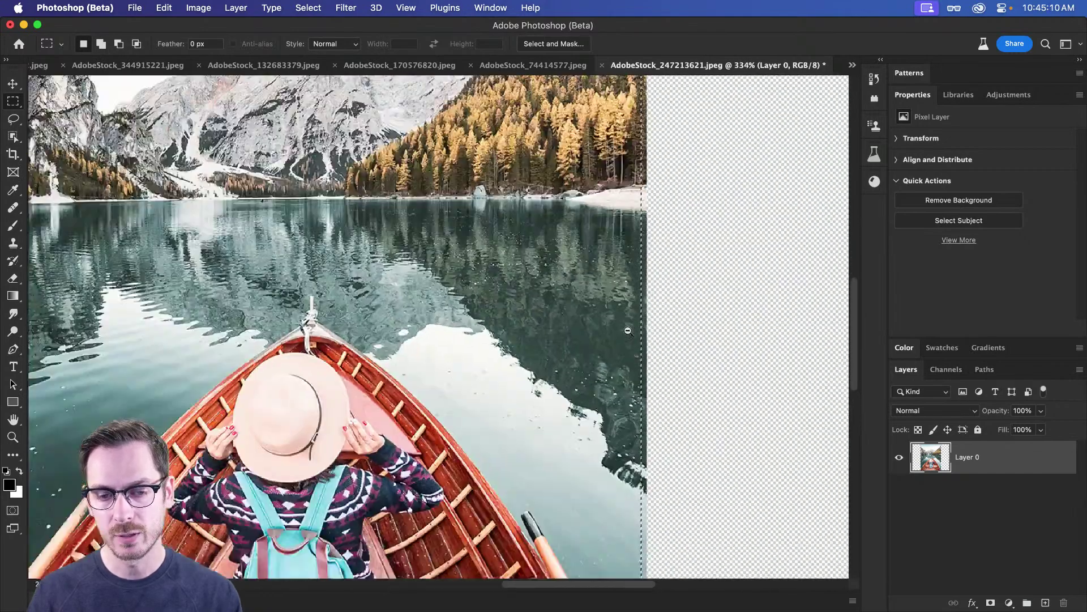
left_click_drag(627, 330, 189, 107)
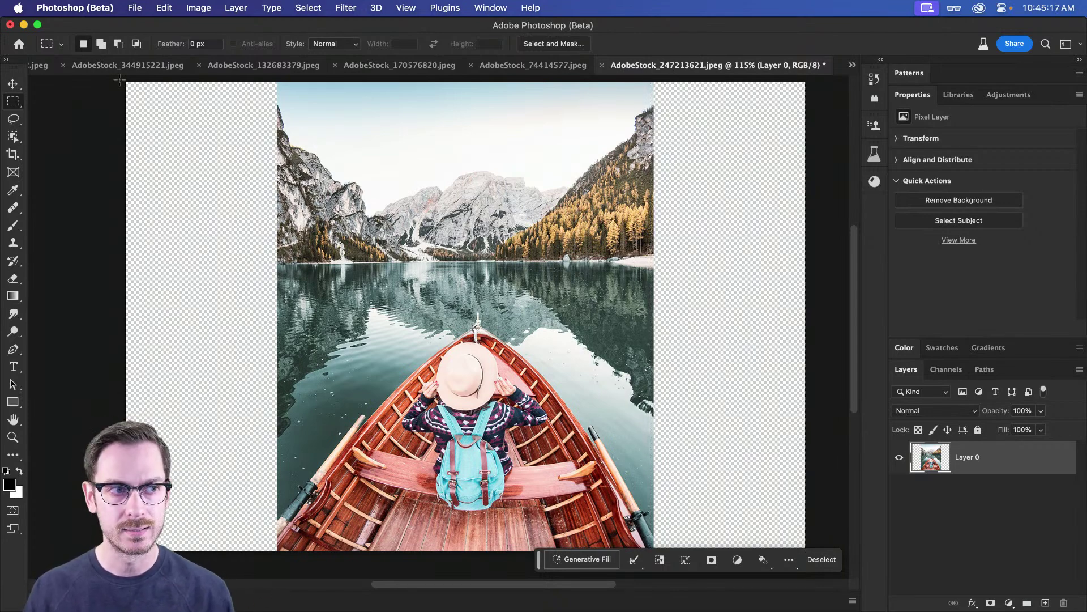
- Add the empty strip left of the boat photo to the selection and run Generative Fill with a blank prompt
key("shift")
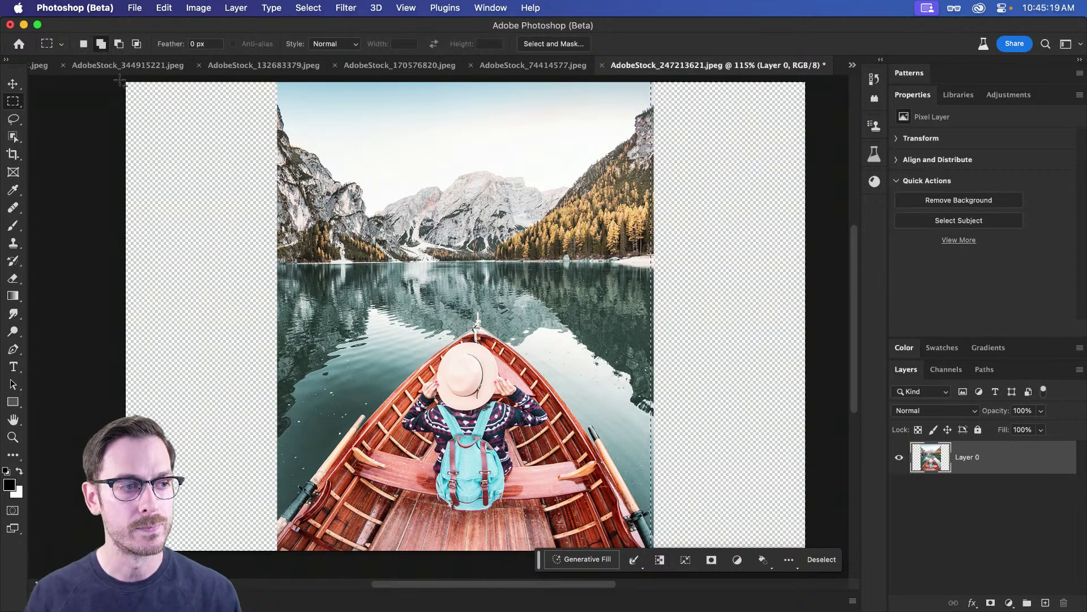
left_click_drag(121, 80, 186, 317)
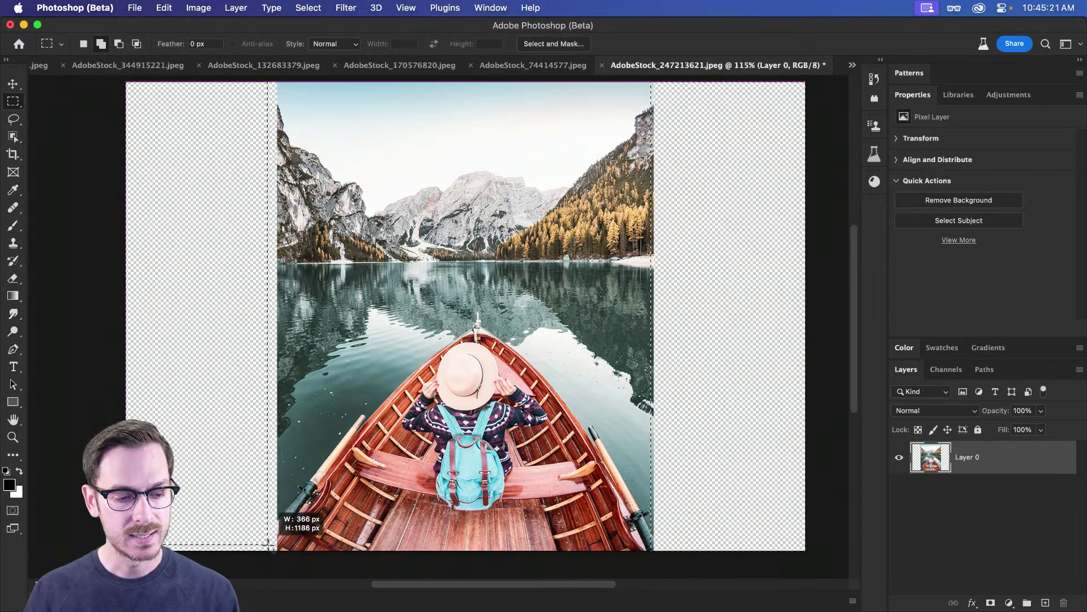
left_click_drag(271, 547, 283, 556)
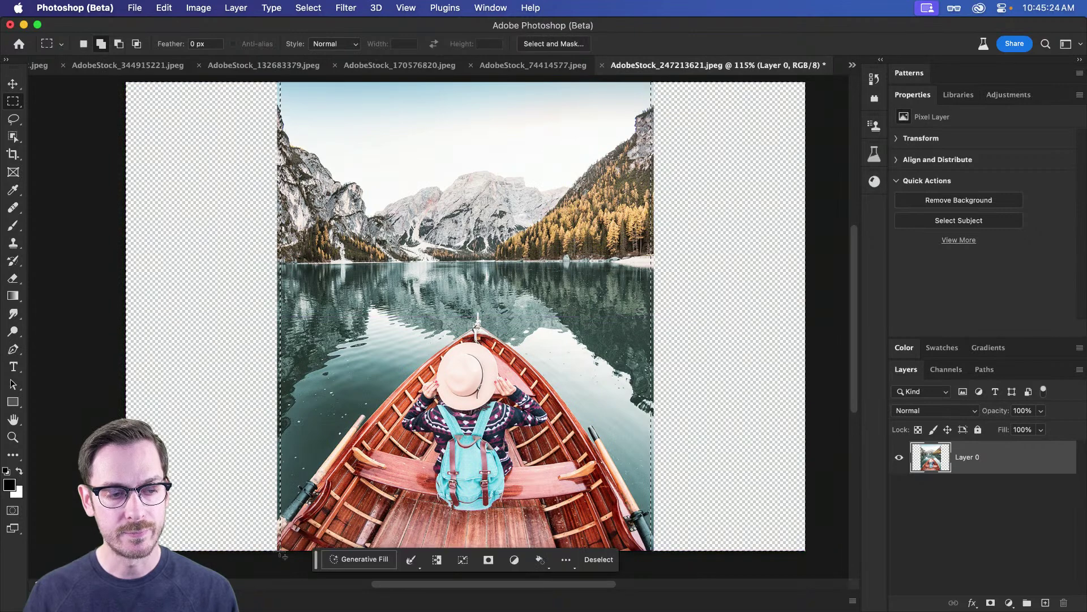
left_click(380, 560)
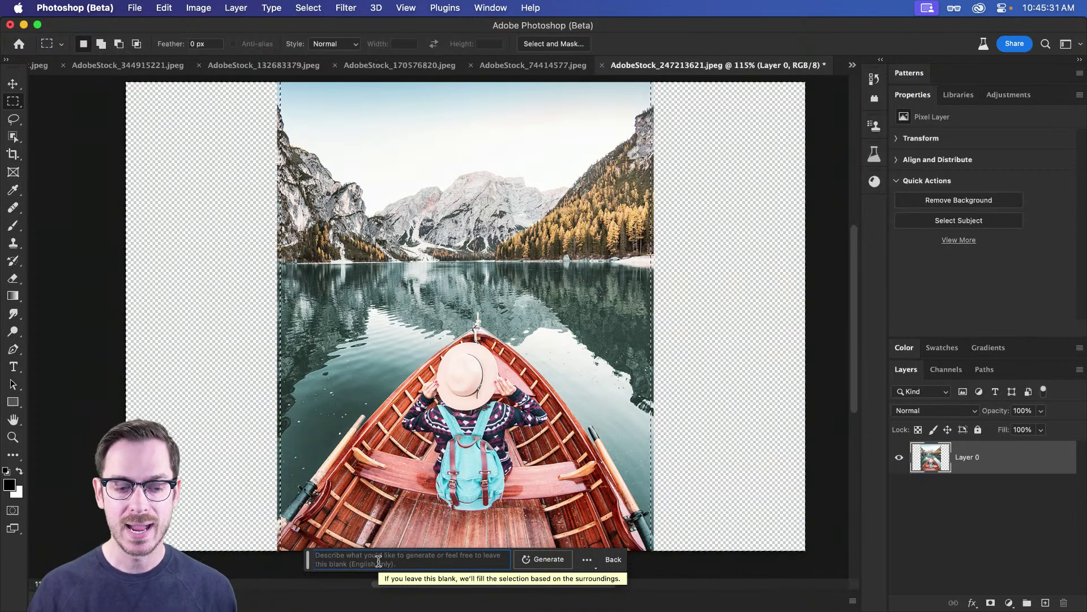
left_click(544, 559)
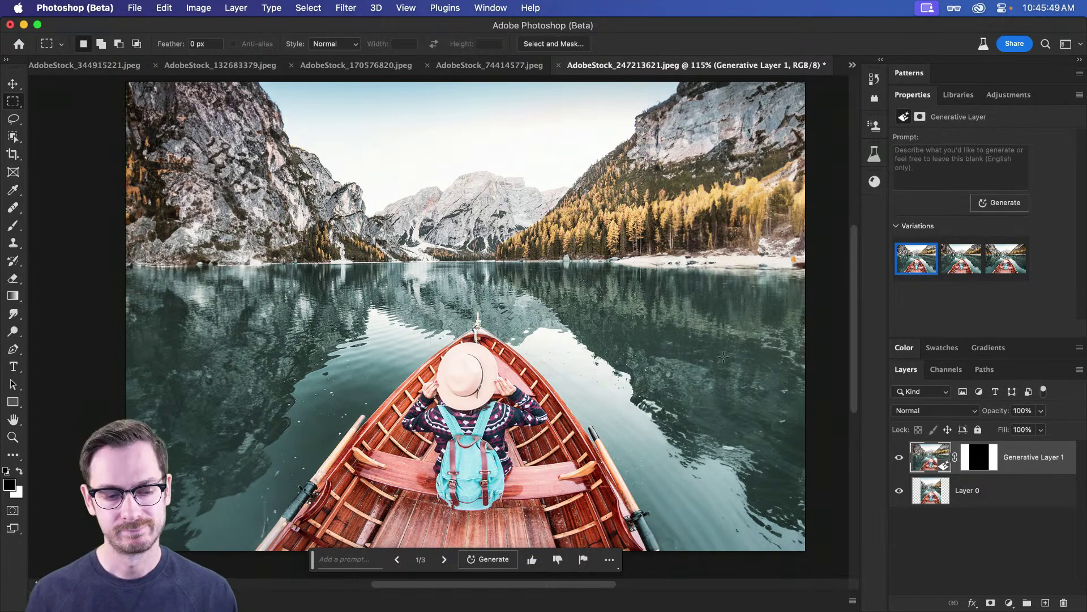
- Preview the second variation of the extended boat photo, inspect its generated trees up close, and undo the variation change
left_click(971, 274)
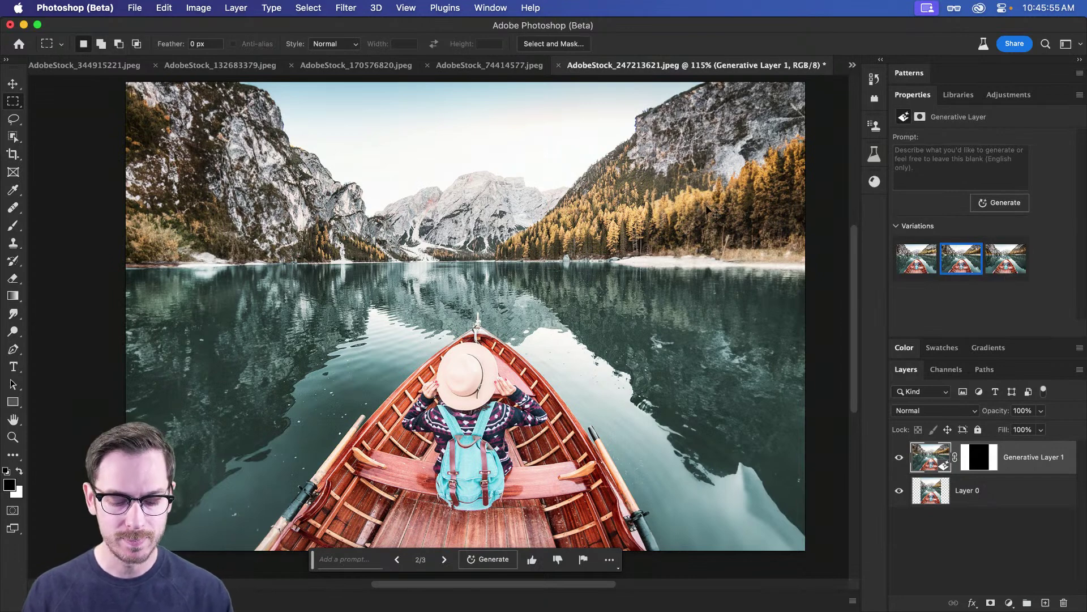
key("v")
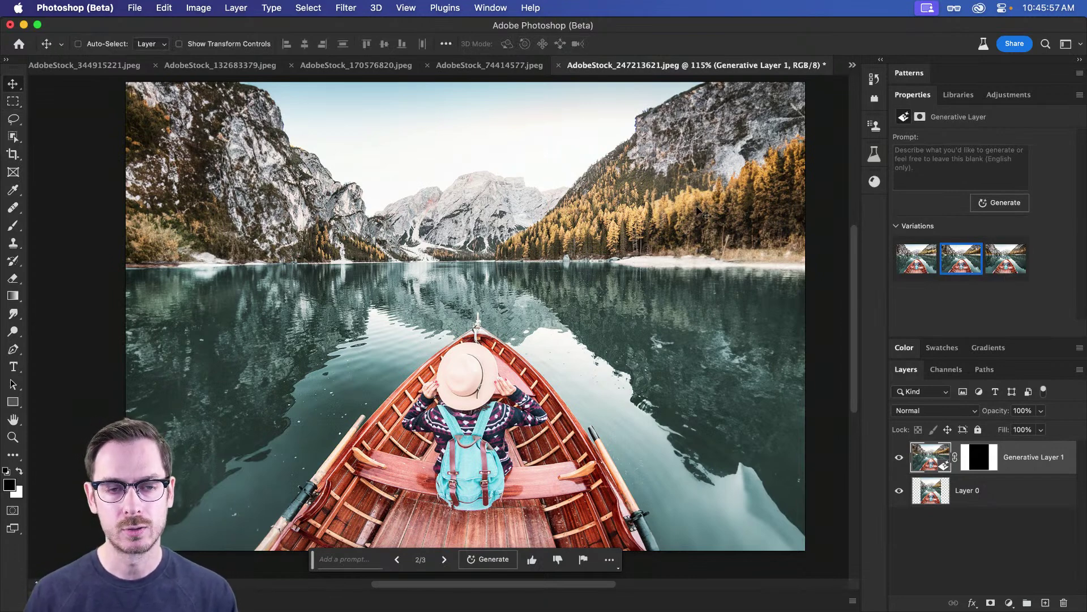
scroll(700, 212, "up", 5)
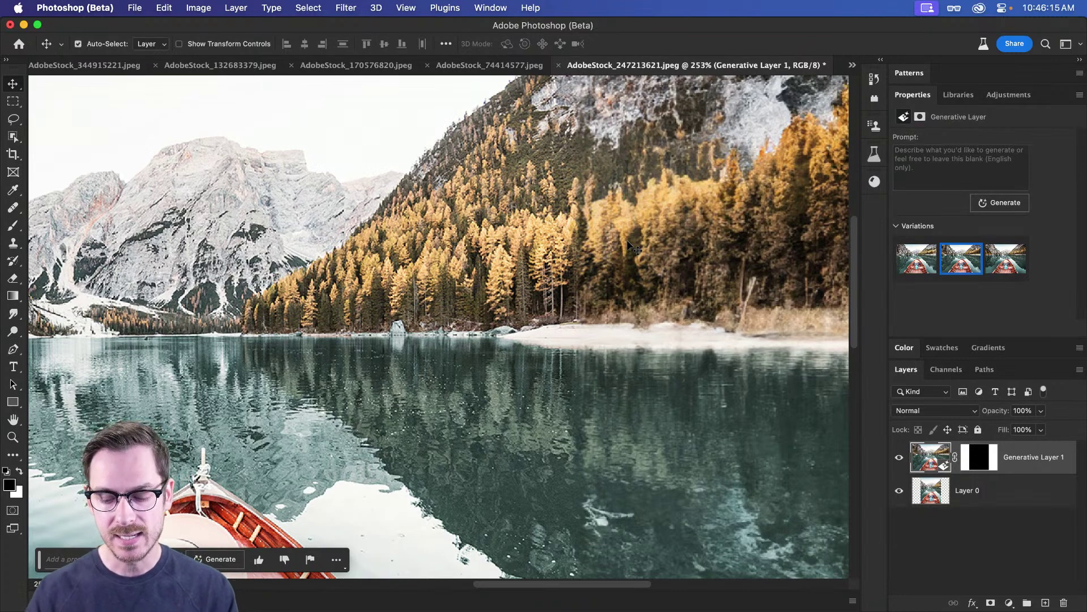
key("super+0")
key("super+z")
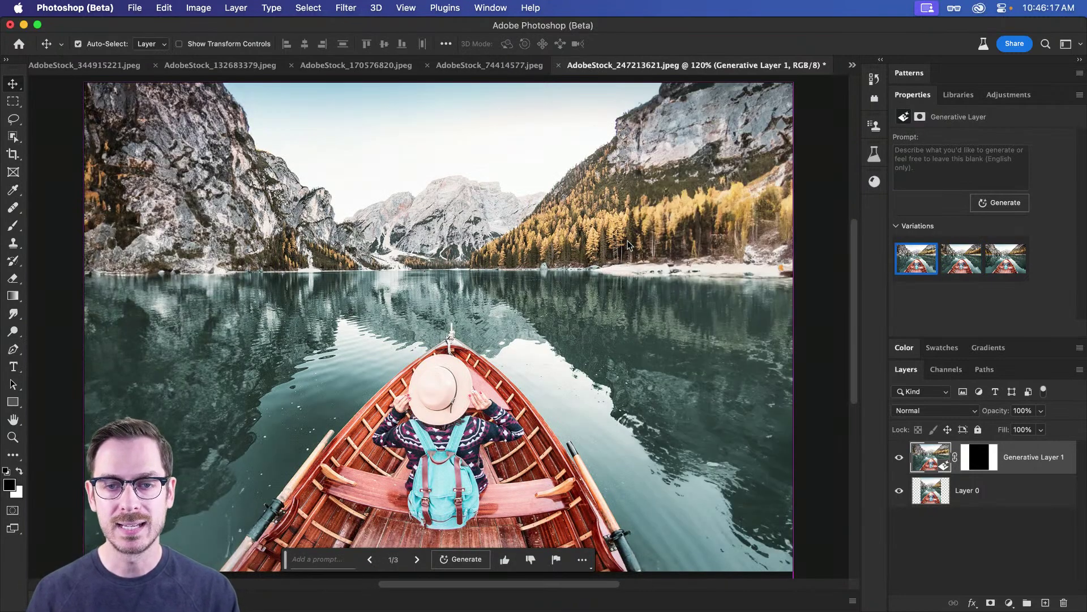
- Hide Generative Layer 1 and, from Layer 0, generate a small rectangular fill beside the trees at the photo's right edge with a blank prompt
left_click(899, 458)
left_click(944, 479)
scroll(784, 119, "up", 5)
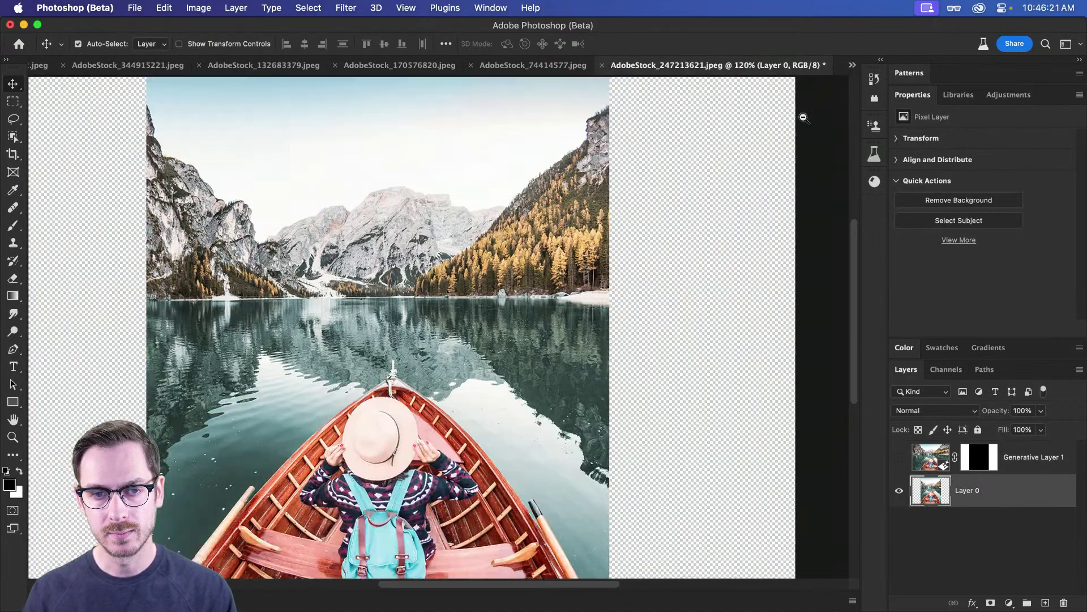
key("m")
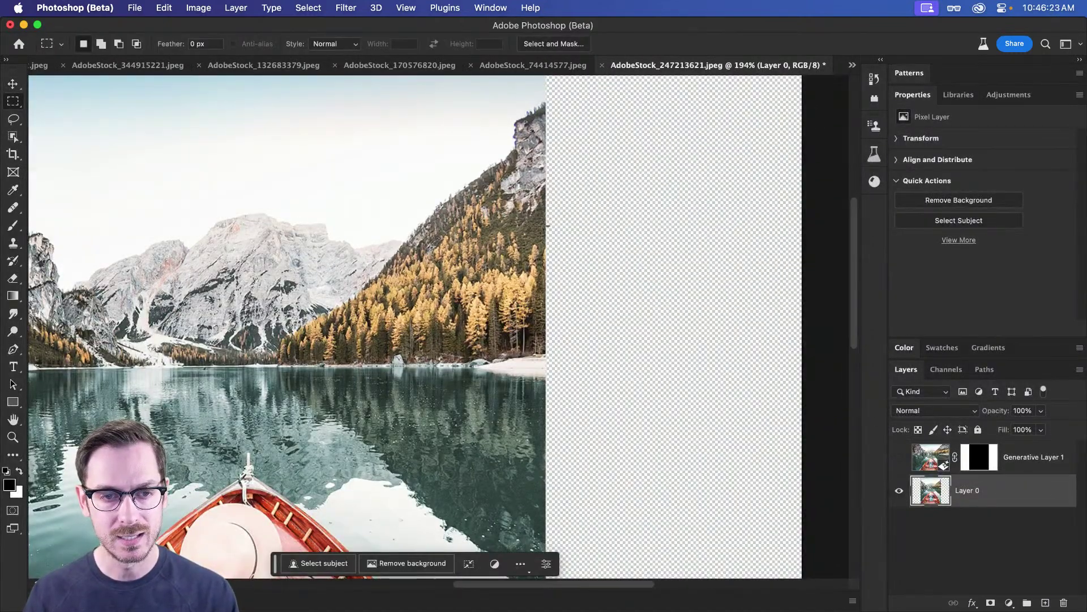
left_click_drag(545, 229, 650, 363)
left_click(478, 382)
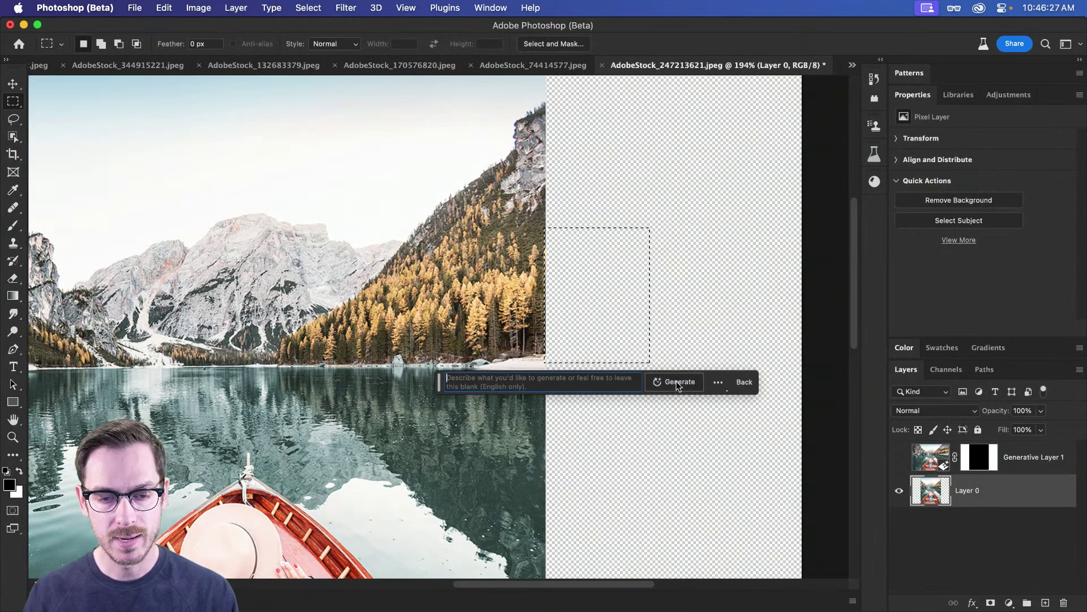
left_click(677, 382)
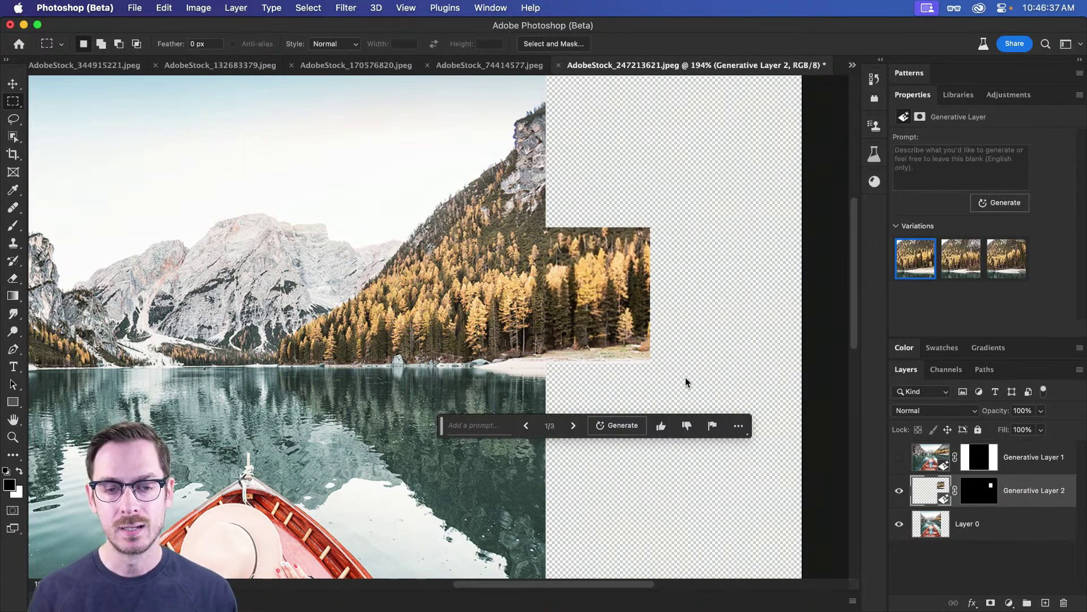
- Choose the third variation for the small tree patch and compare it with Generative Layer 1 by toggling both layers' visibility
left_click(963, 266)
left_click(1004, 271)
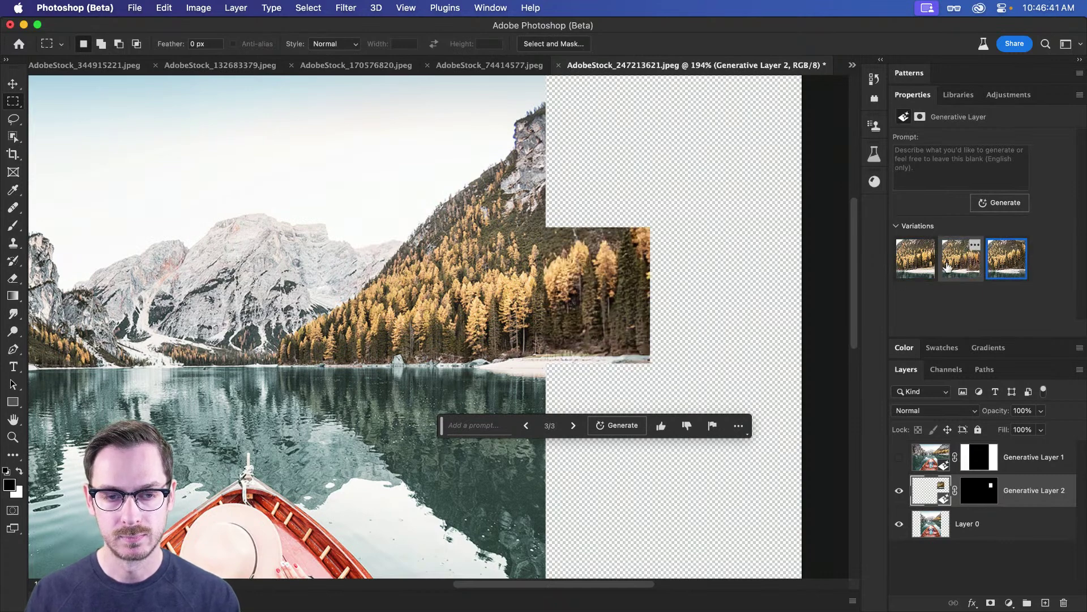
left_click(898, 491)
left_click(899, 457)
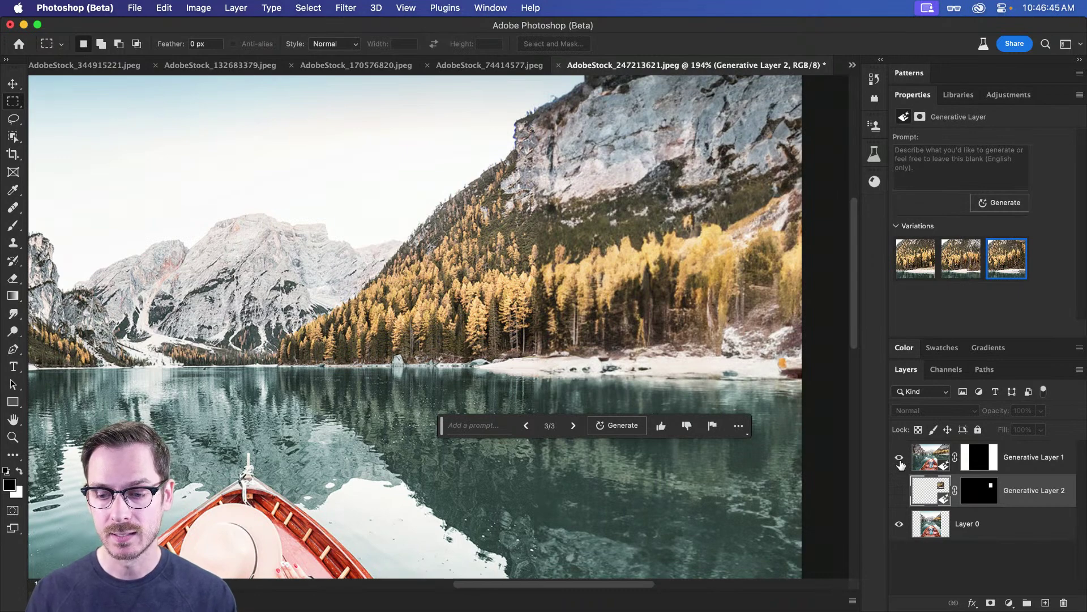
left_click(899, 459)
left_click(899, 491)
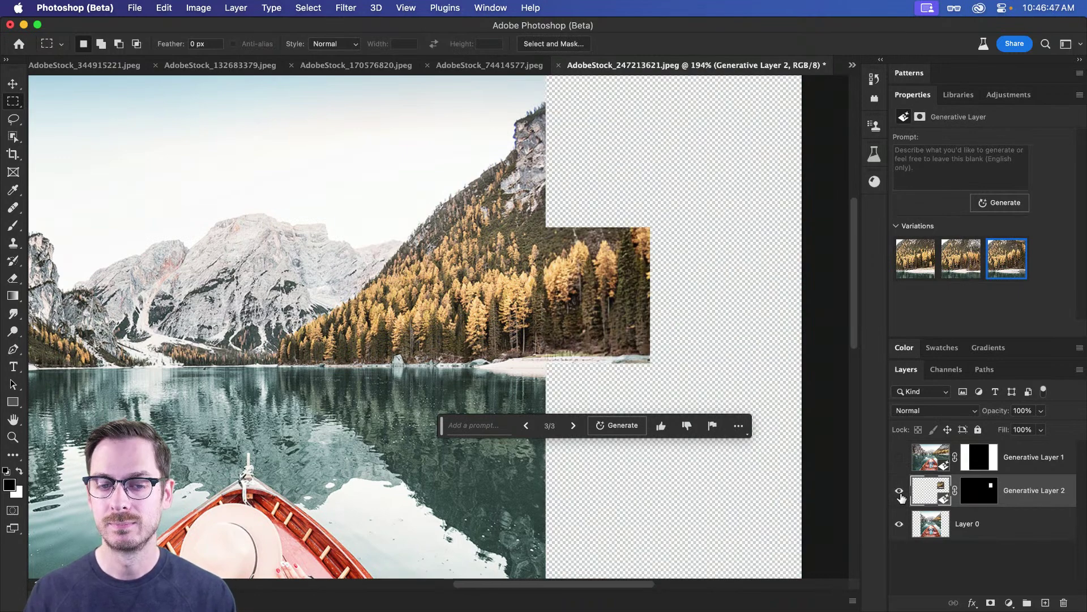
- Toggle Generative Layer 2 off and on with the whole canvas in view, and show Generative Layer 1 again
key("super+0")
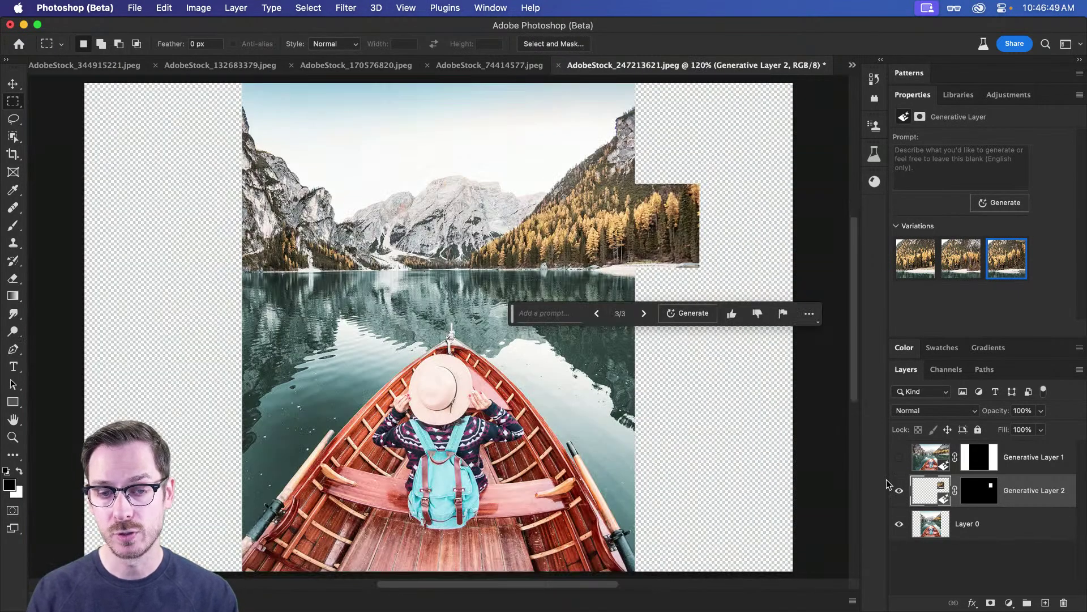
key("super+minus")
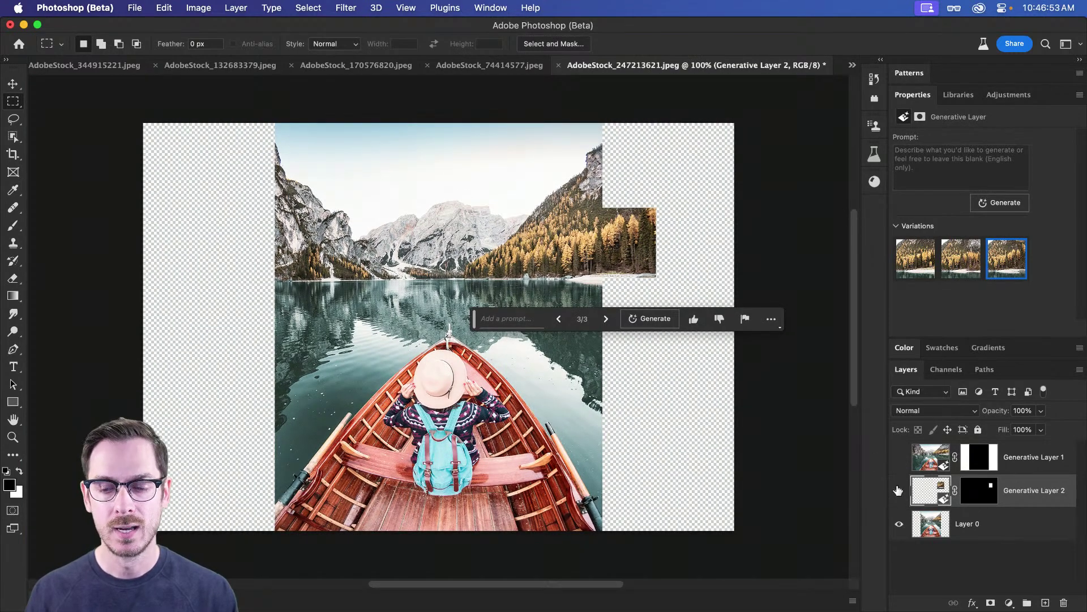
left_click(899, 491)
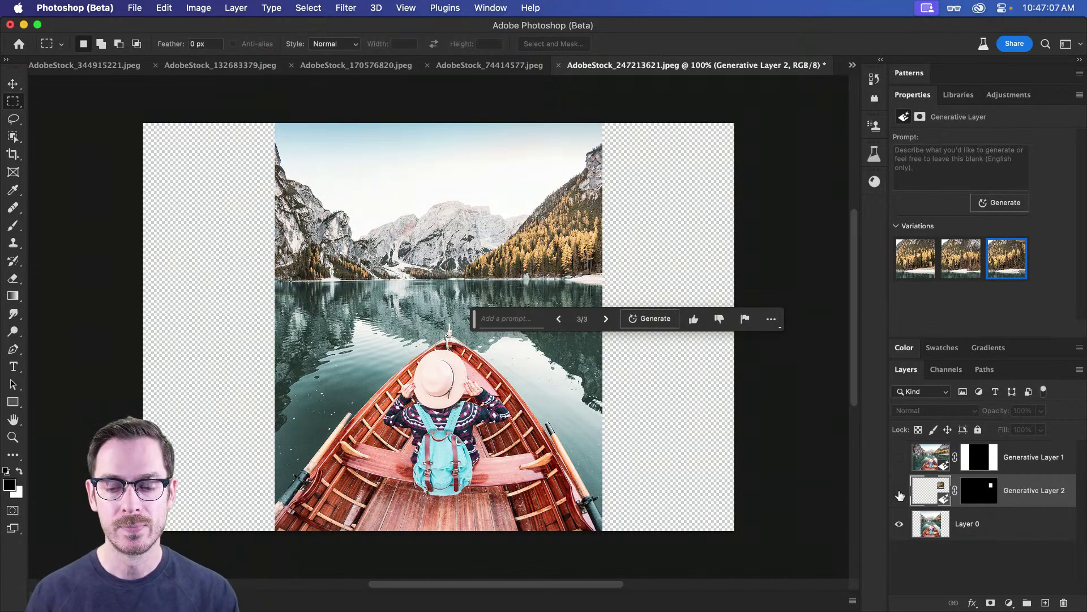
left_click(900, 495)
left_click(899, 457)
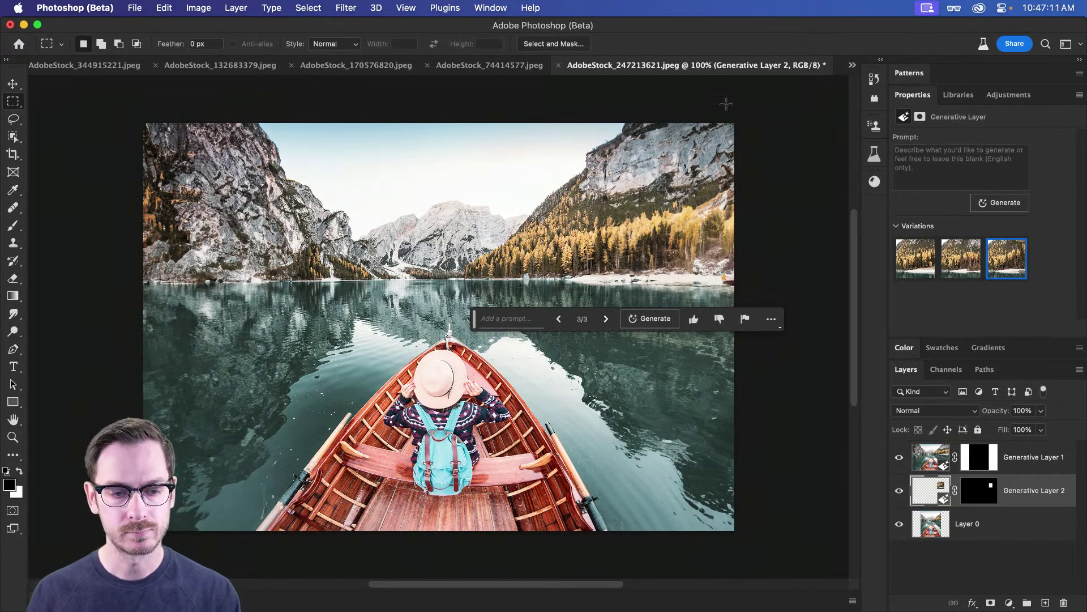
key("v")
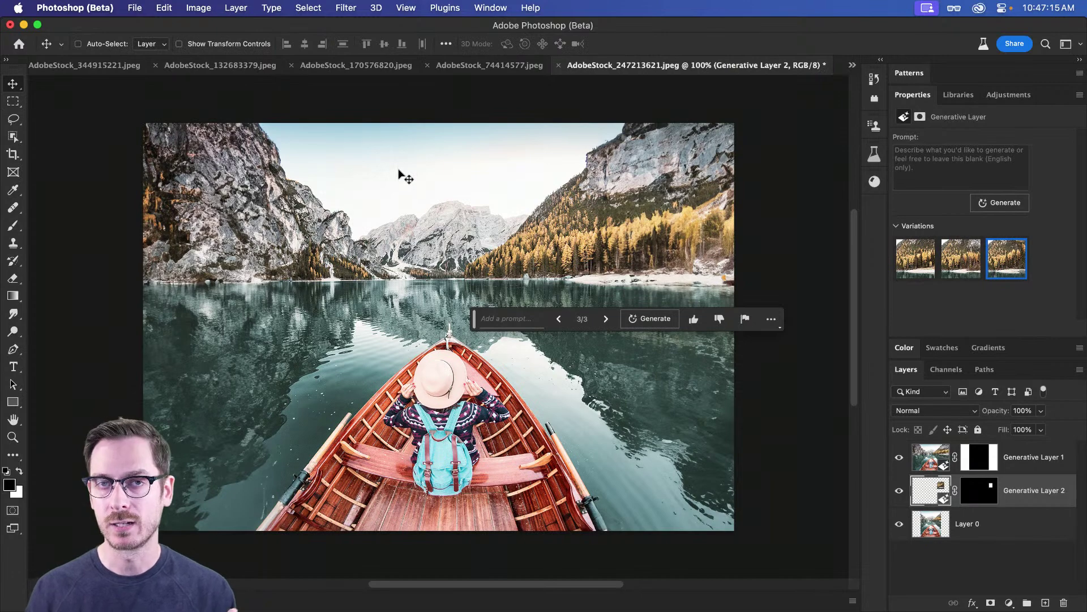
- Open the leopard photo, AdobeStock_275364510.jpeg, and widen its canvas equally on both sides with the Crop tool
left_click(852, 65)
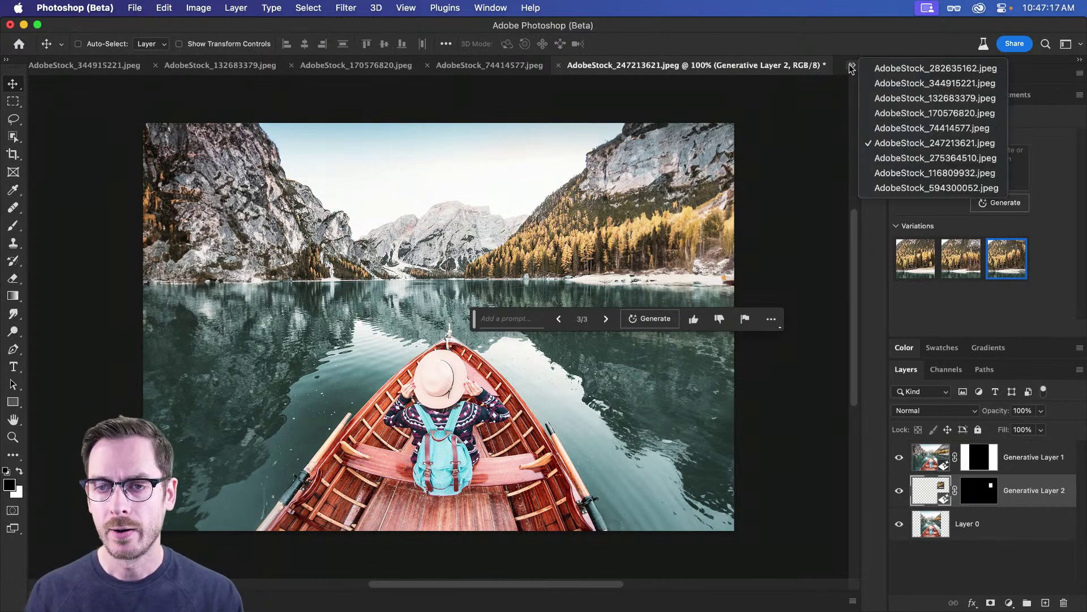
left_click(896, 158)
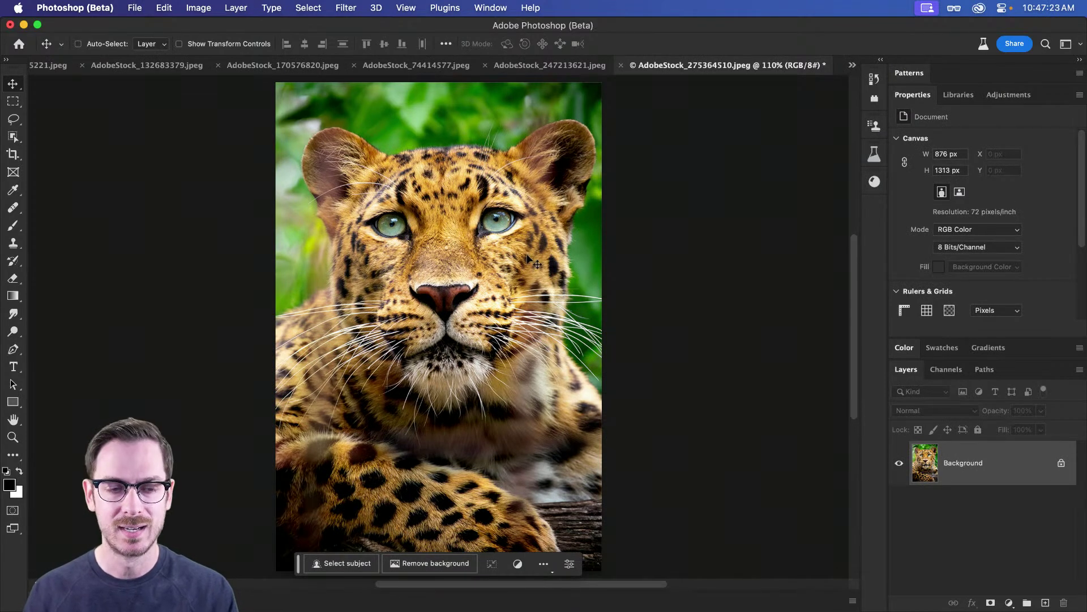
key("c")
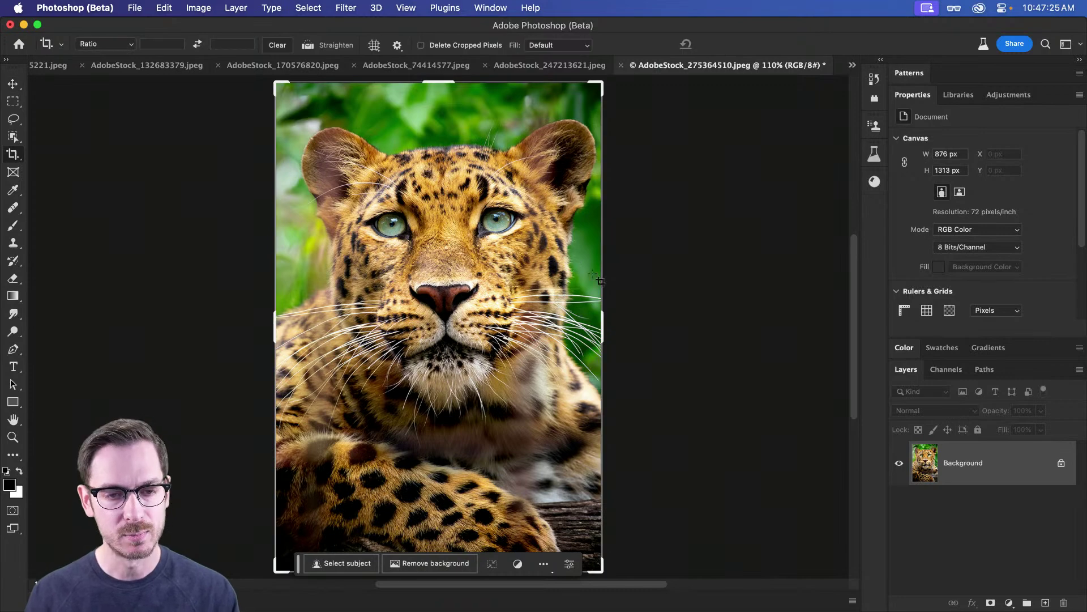
left_click_drag(602, 326, 809, 316)
key("Return")
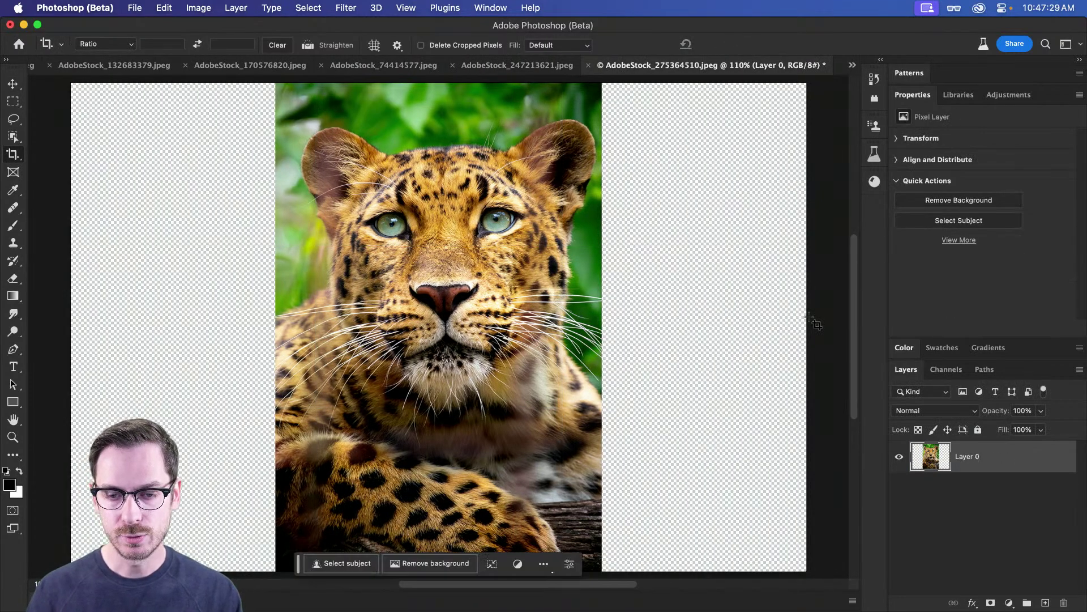
- Select the empty strips on both sides of the leopard, slightly overlapping the photo, and run Generative Fill with a blank prompt
key("m")
key("super+1")
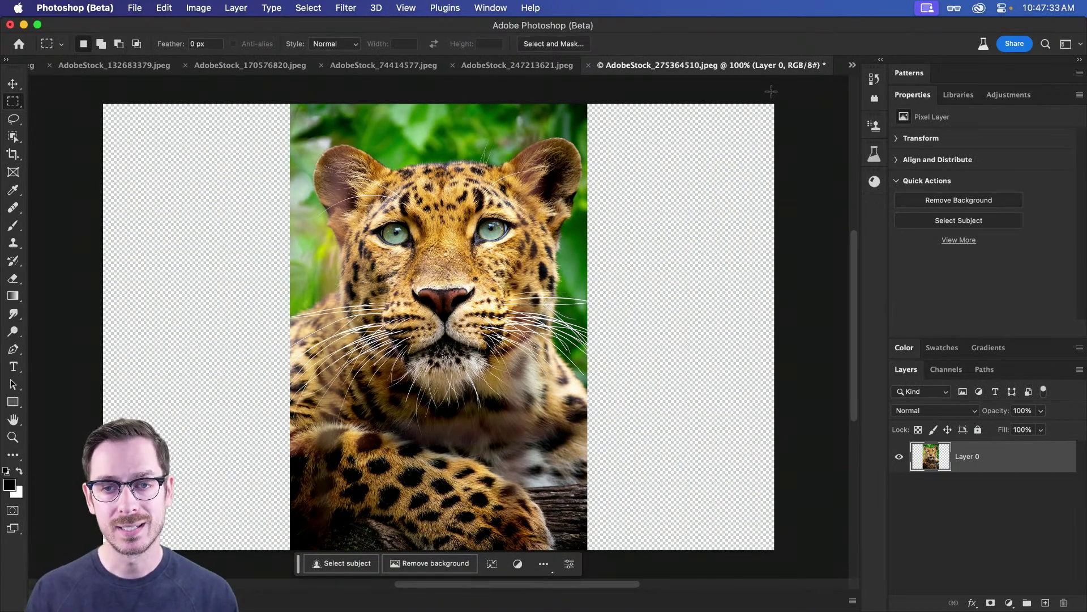
left_click_drag(775, 103, 584, 570)
left_click_drag(88, 90, 294, 551)
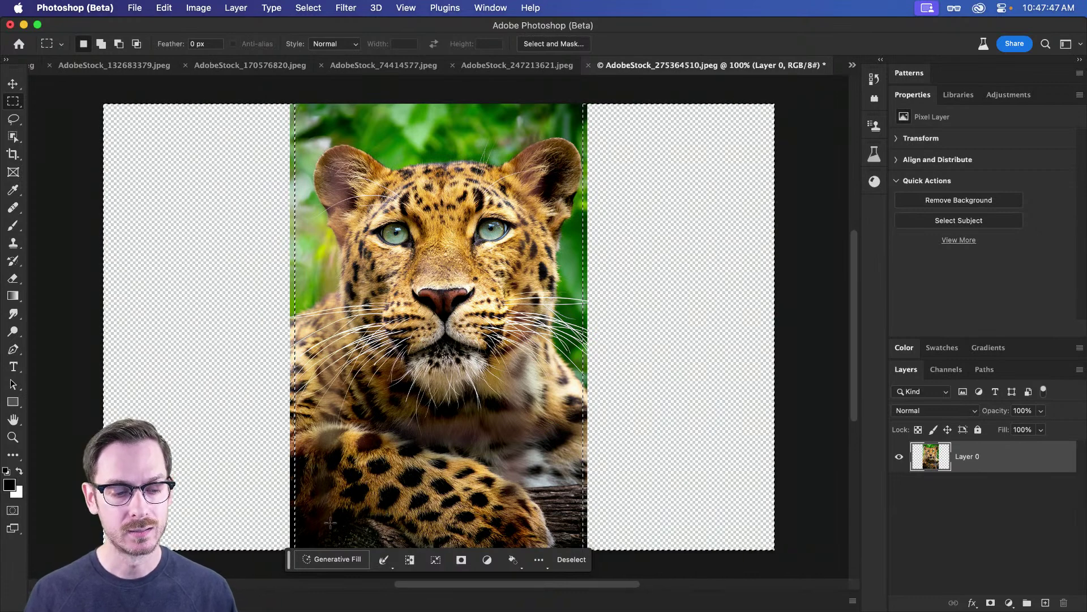
left_click(341, 559)
left_click(521, 560)
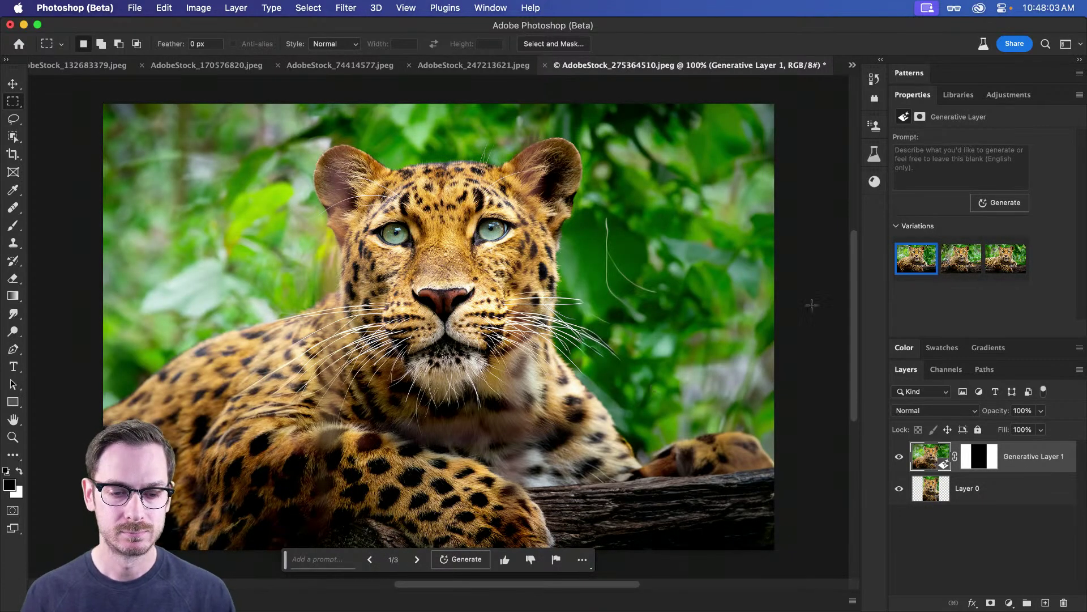
- Compare the generated variations for the leopard's sides and choose the third variation
left_click(950, 265)
left_click(1012, 267)
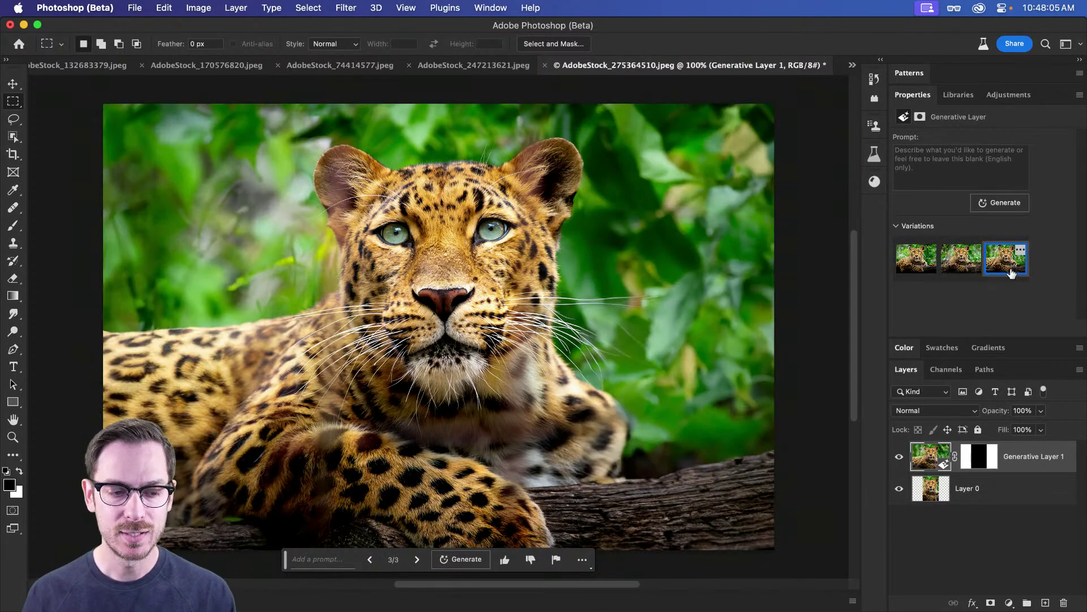
left_click(929, 272)
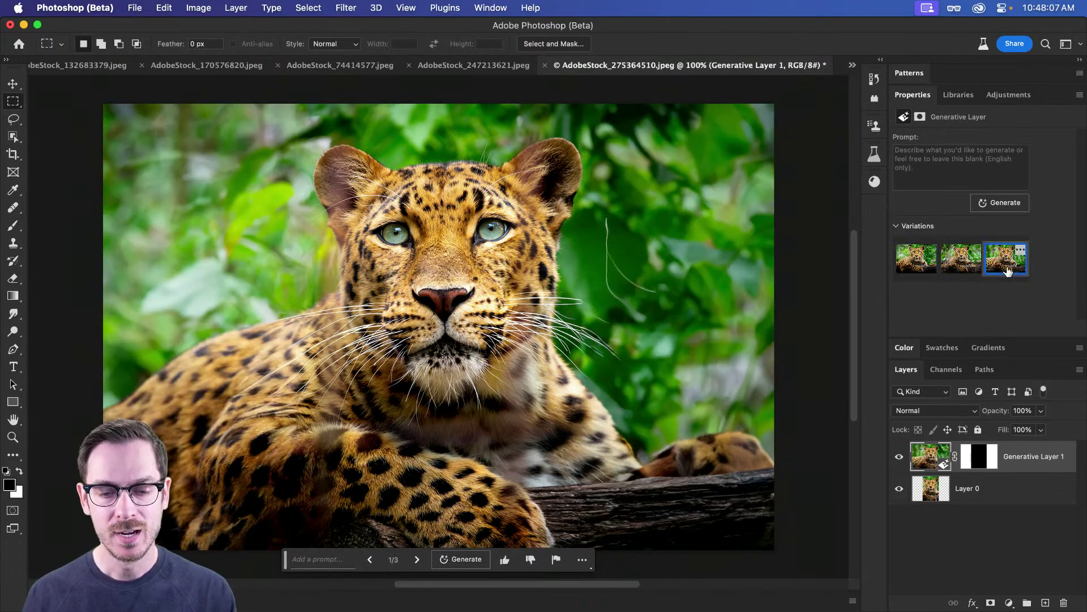
left_click(1008, 271)
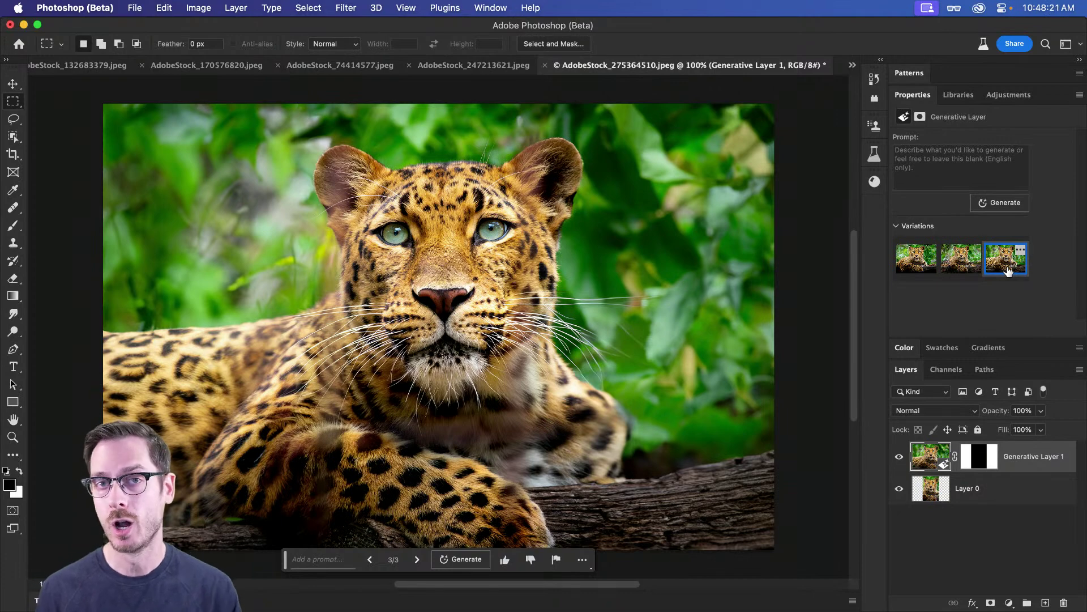
- Hide Generative Layer 1 and select the empty strips on both sides of Layer 0, slightly overlapping the leopard photo
left_click(900, 457)
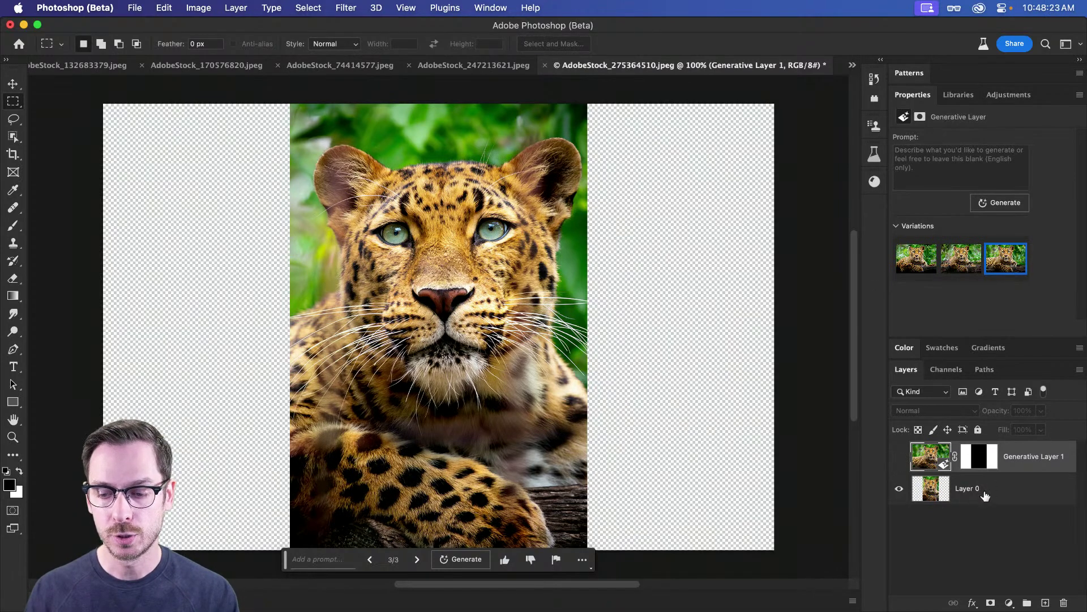
left_click(990, 491)
left_click_drag(810, 102, 583, 551)
left_click_drag(103, 104, 295, 559)
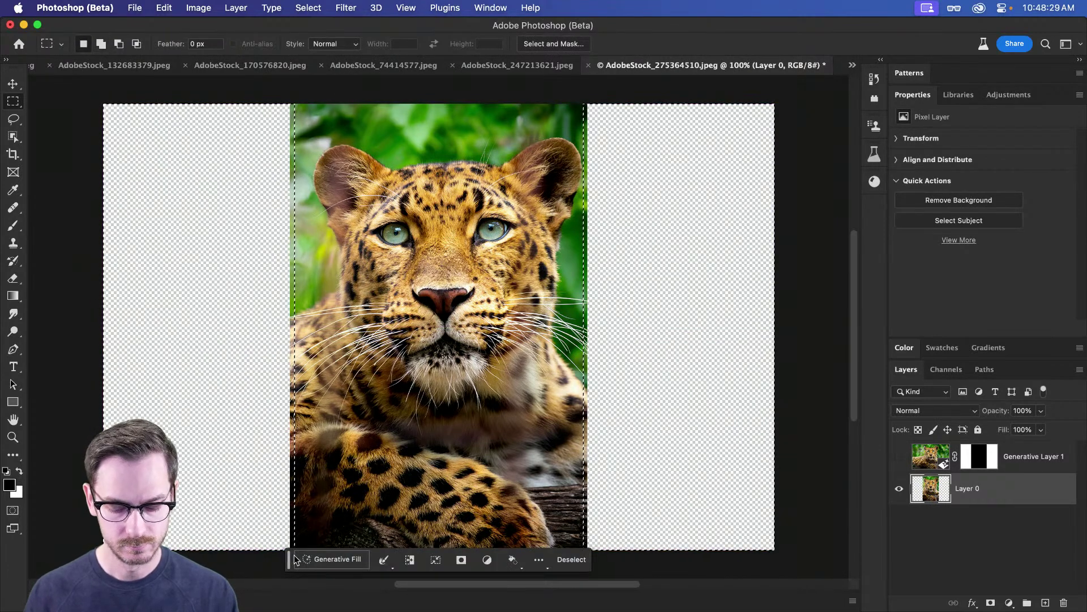
- Fill the selected side strips on Layer 0 with the Fill command and clear the selection
left_click(158, 7)
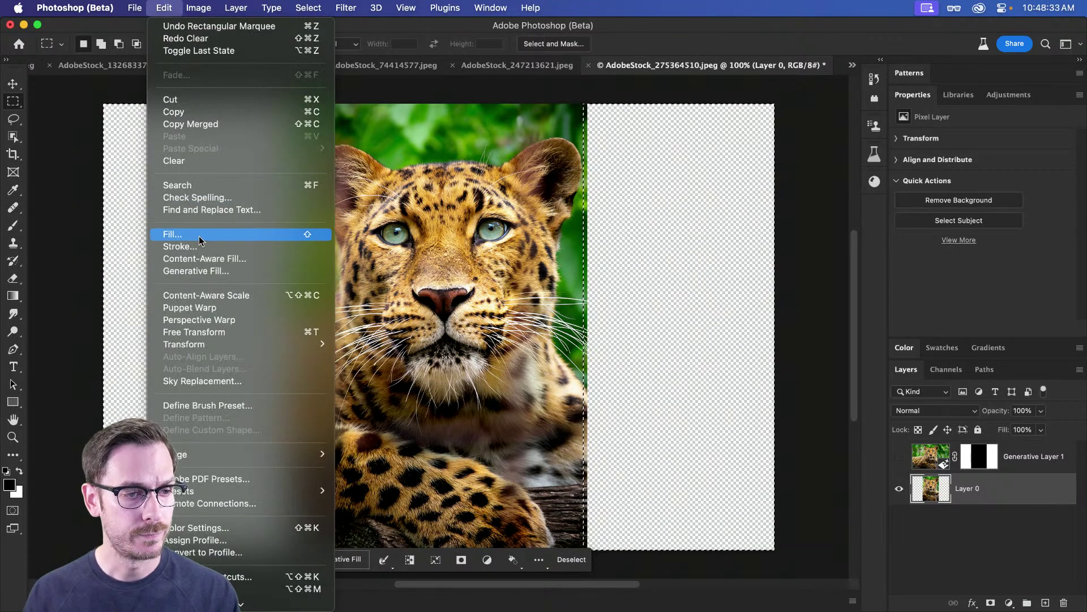
left_click(176, 236)
left_click(808, 211)
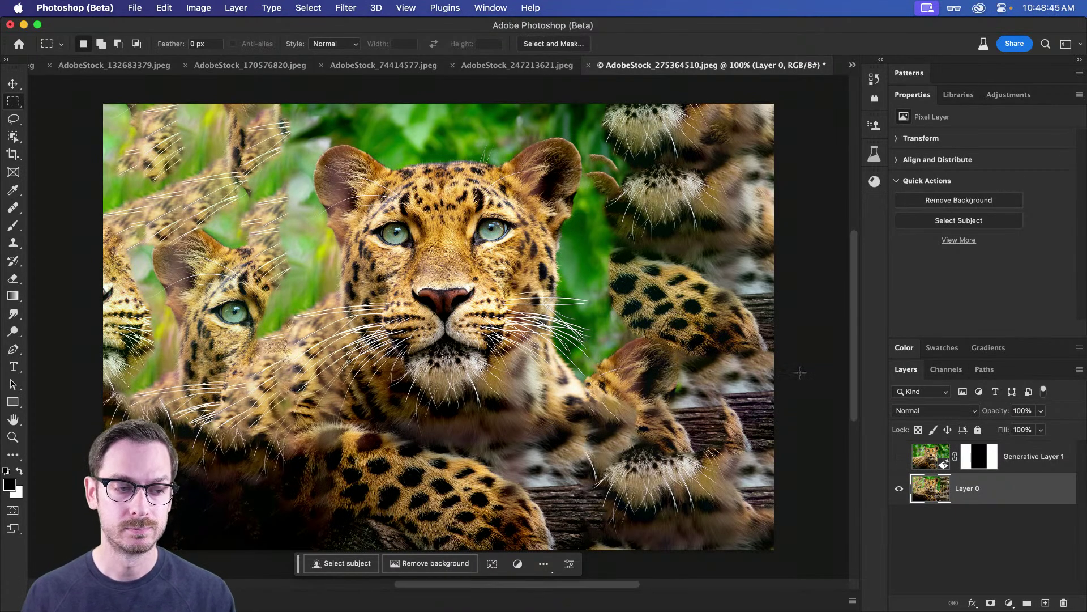
- Compare Generative Layer 1 with the filled Layer 0 by toggling the generative layer's visibility, leaving it shown
left_click(899, 456)
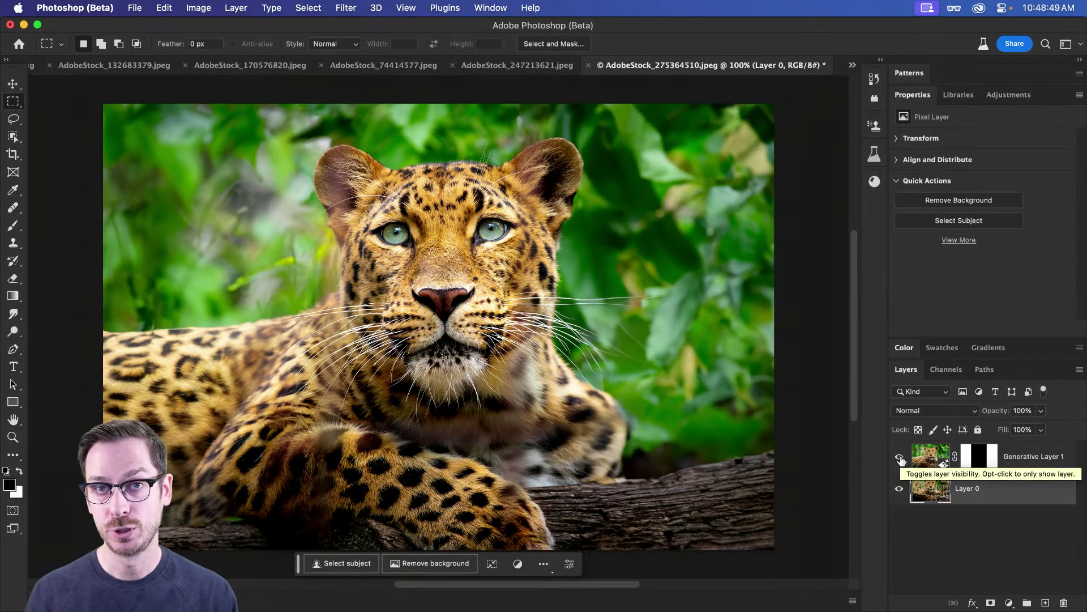
key("v")
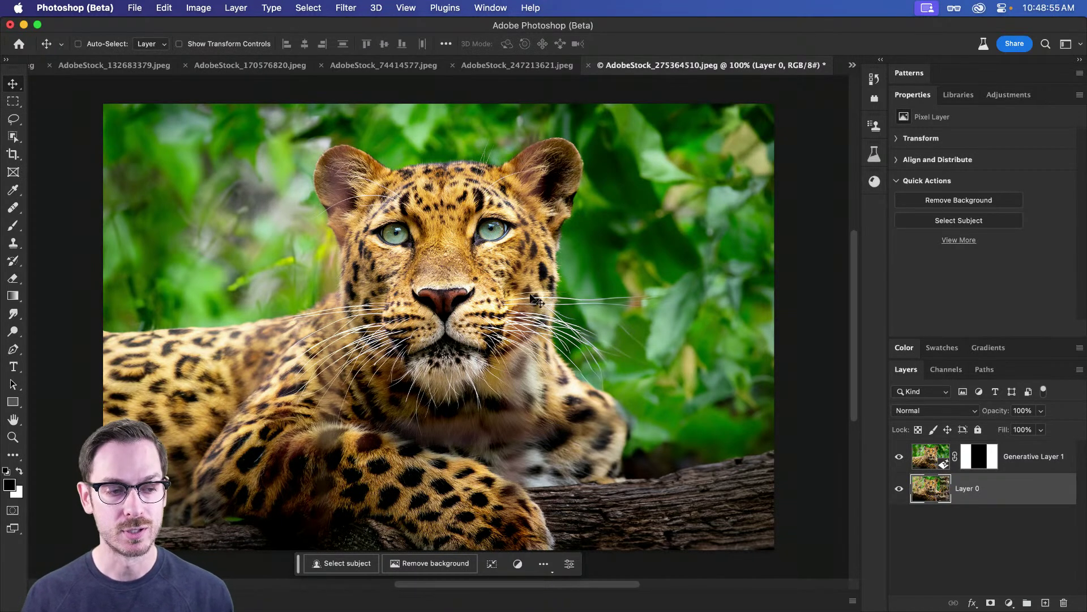
left_click(901, 457)
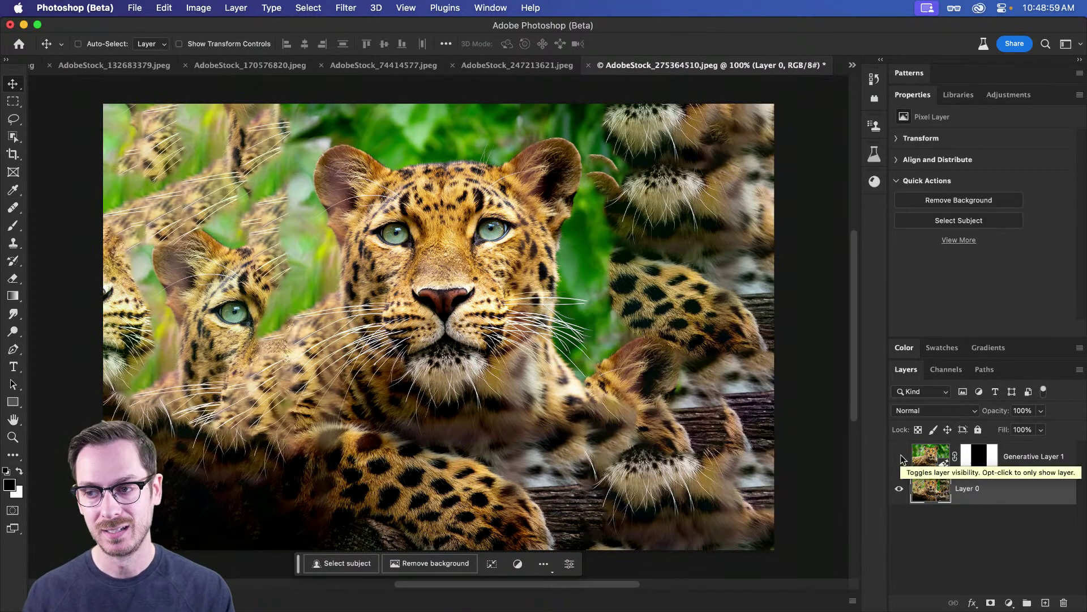
left_click(901, 459)
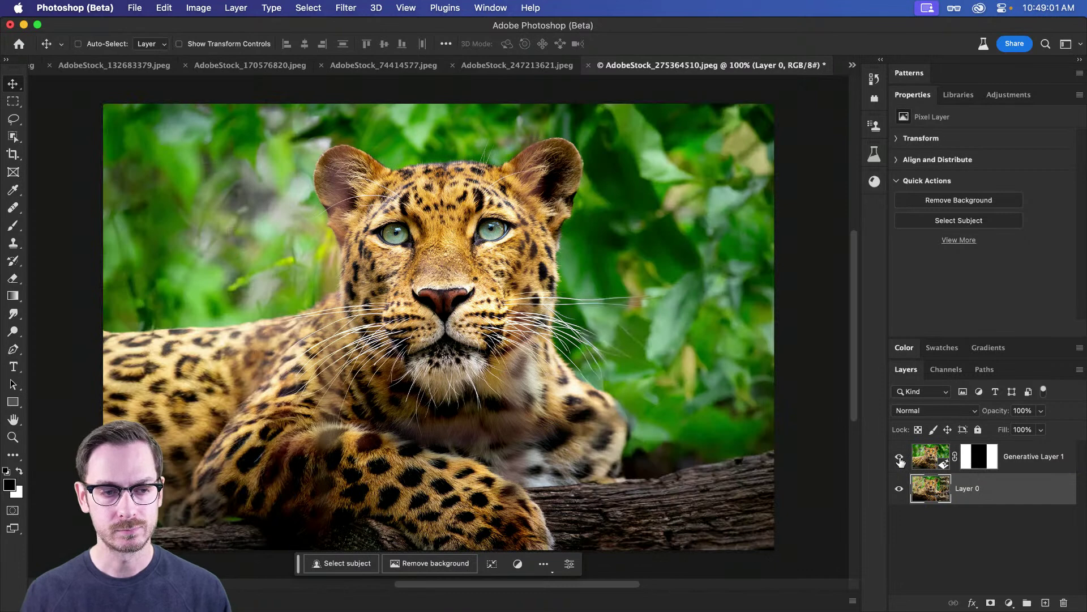
- Open the dog photo, AdobeStock_116809932.jpeg, and extend its canvas downward below the dog's eyes with the Crop tool
left_click(853, 65)
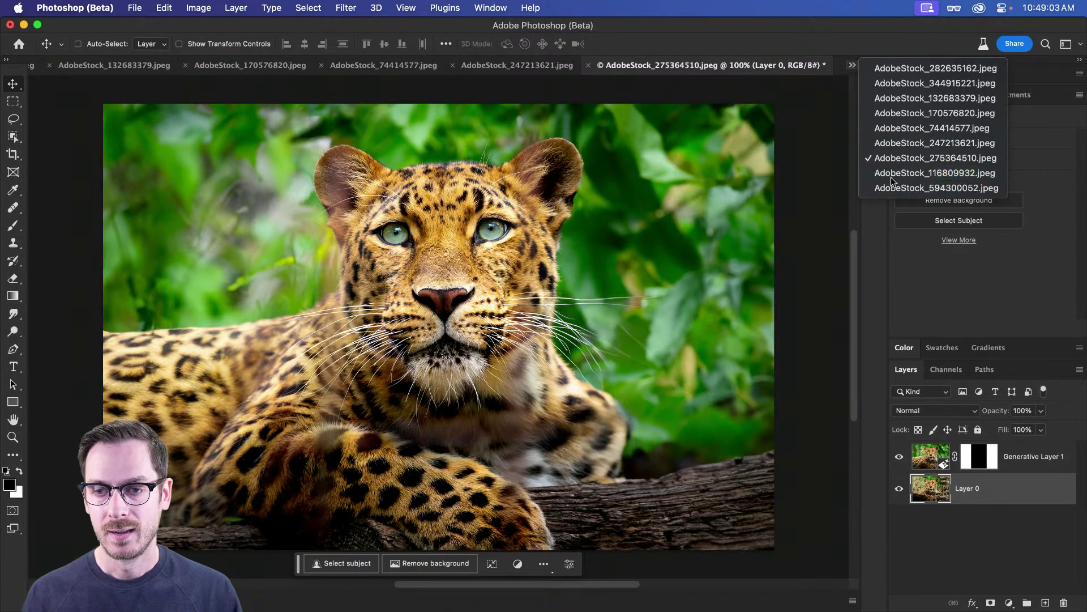
left_click(935, 177)
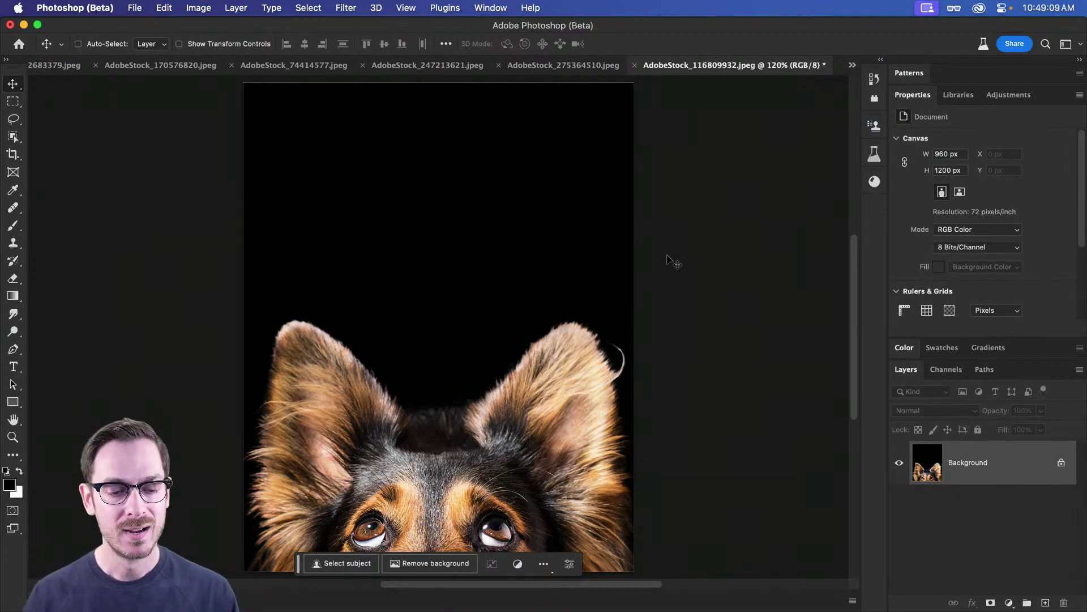
key("super+1")
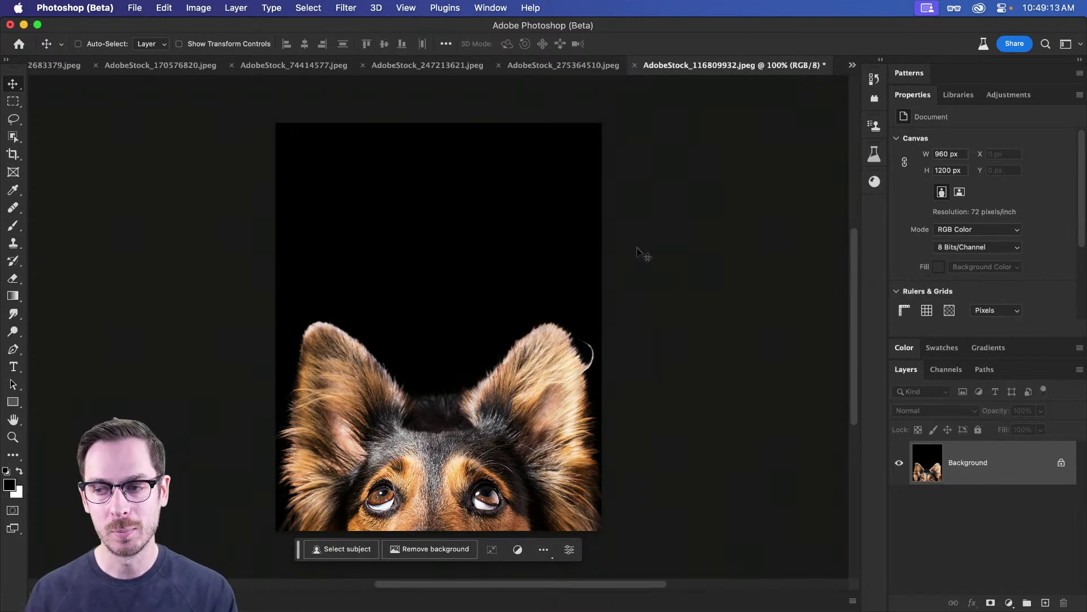
scroll(507, 401, "down", 2)
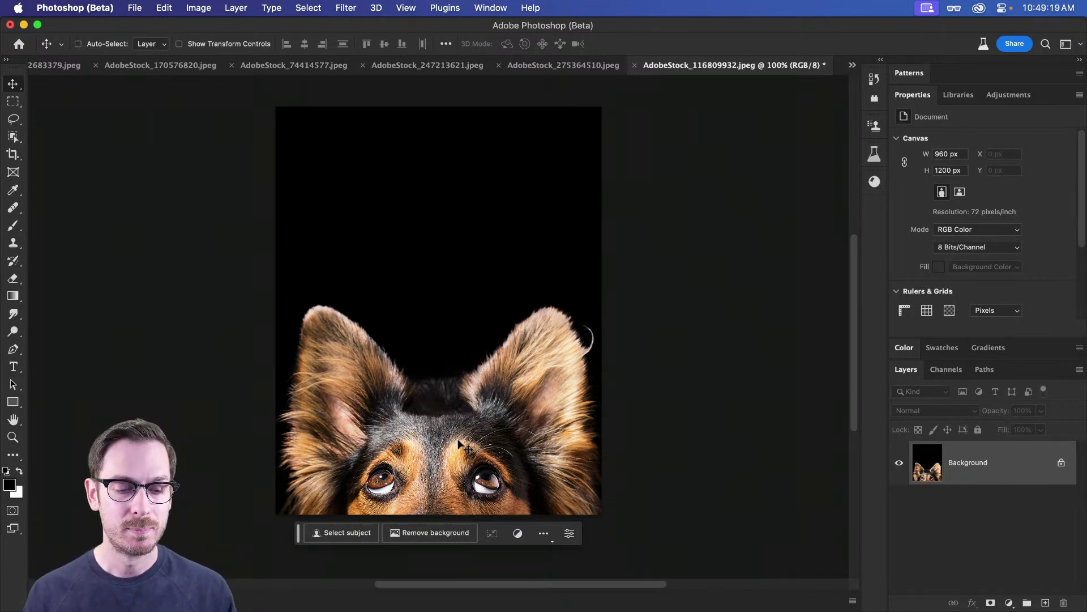
scroll(478, 419, "down", 4)
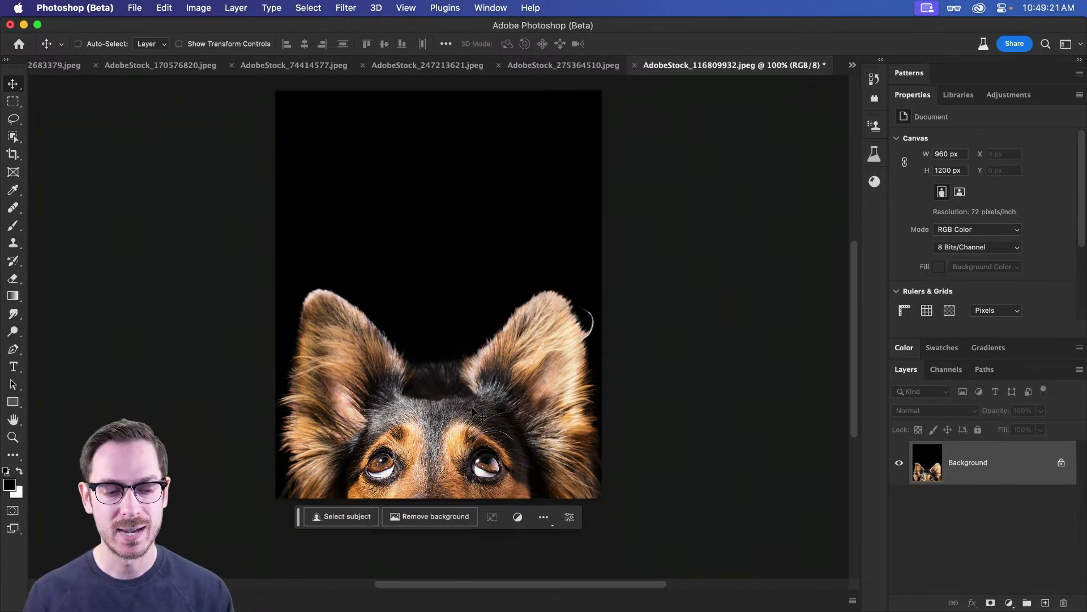
key("c")
left_click_drag(443, 481, 446, 564)
key("Return")
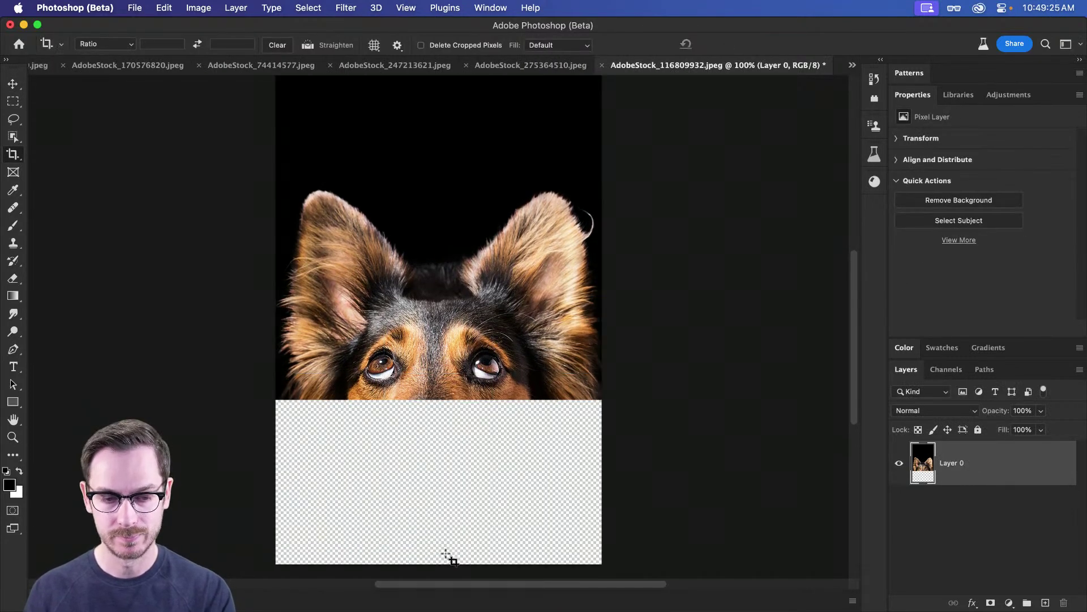
- Fill the empty area below the dog's eyes using Generative Fill with a blank prompt, and choose the third variation
key("m")
left_click_drag(265, 395, 606, 574)
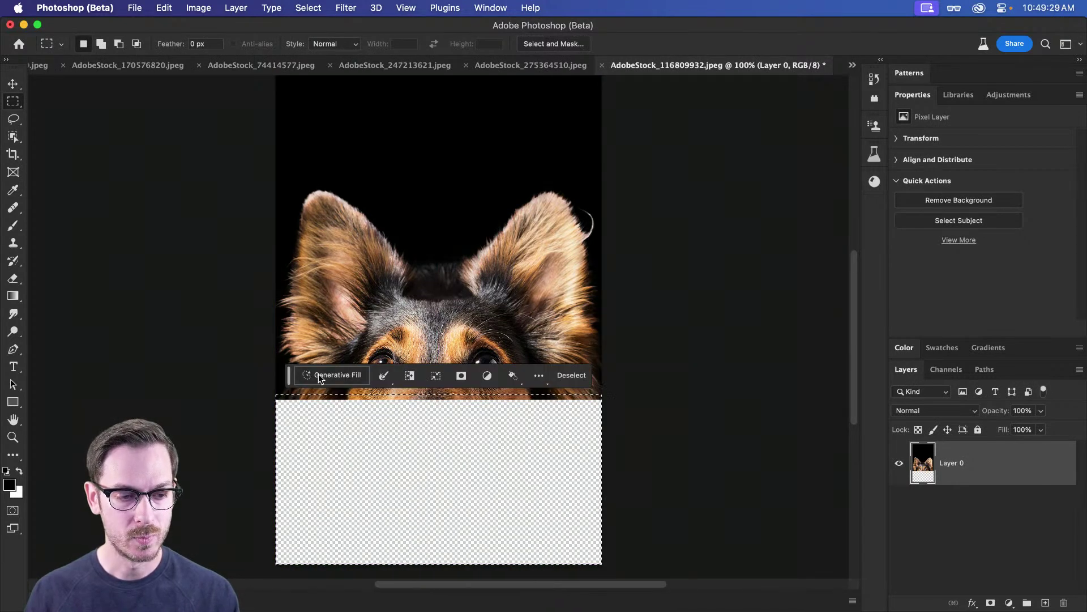
left_click(338, 375)
left_click(511, 381)
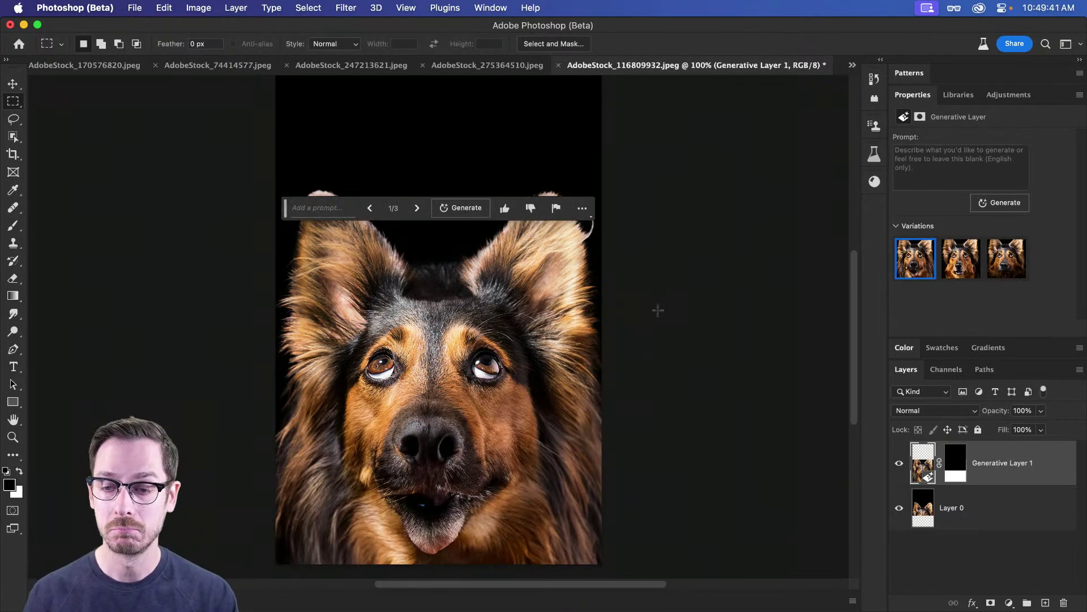
left_click(959, 269)
left_click(1004, 266)
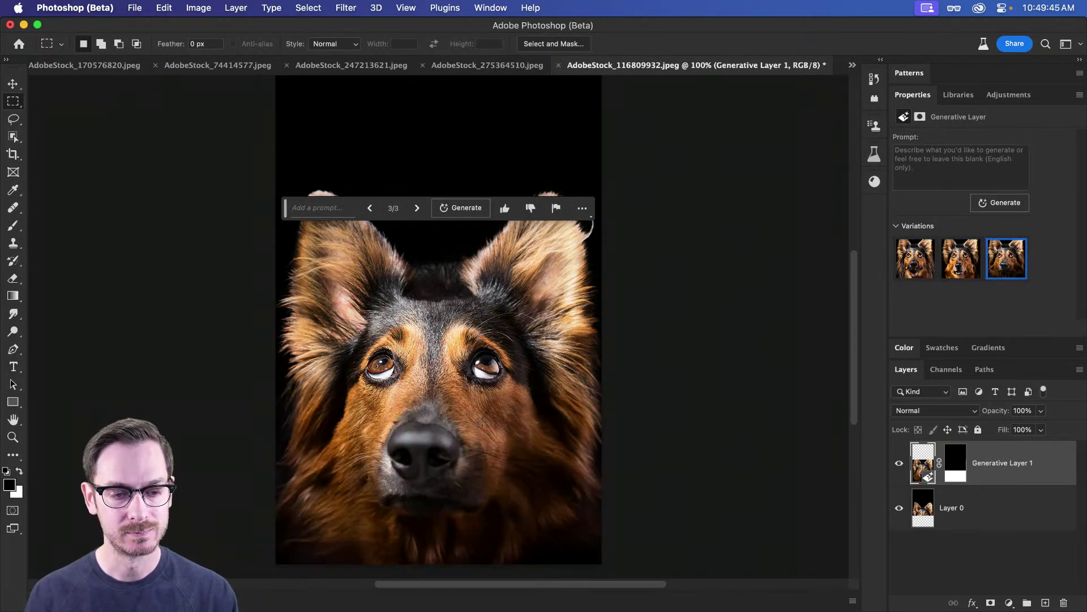
- Extend the dog photo's canvas farther downward below the generated muzzle with the Crop tool
key("super+minus")
key("c")
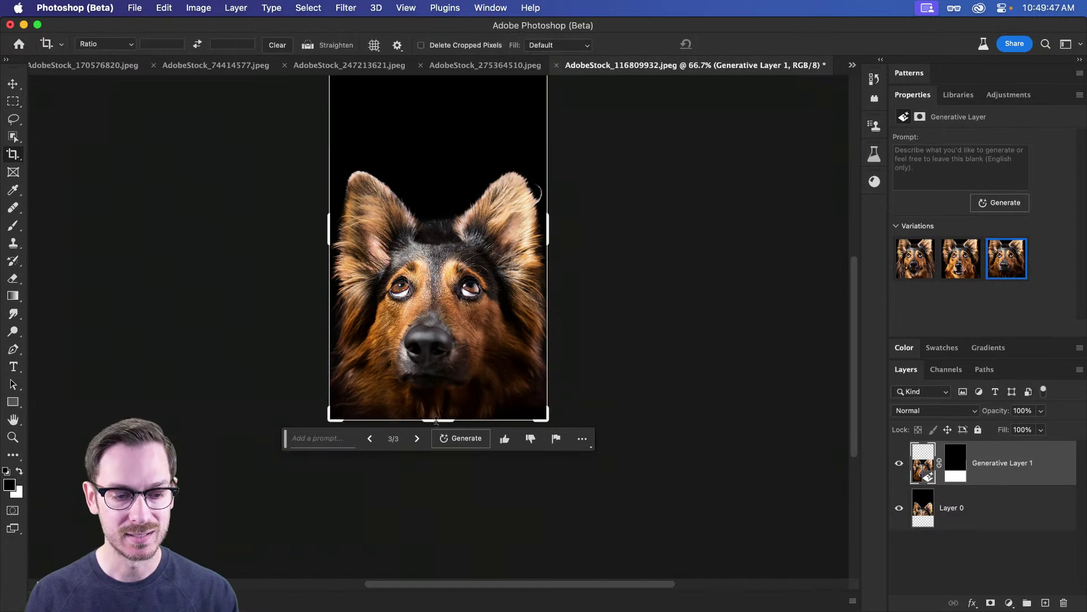
left_click_drag(436, 420, 442, 511)
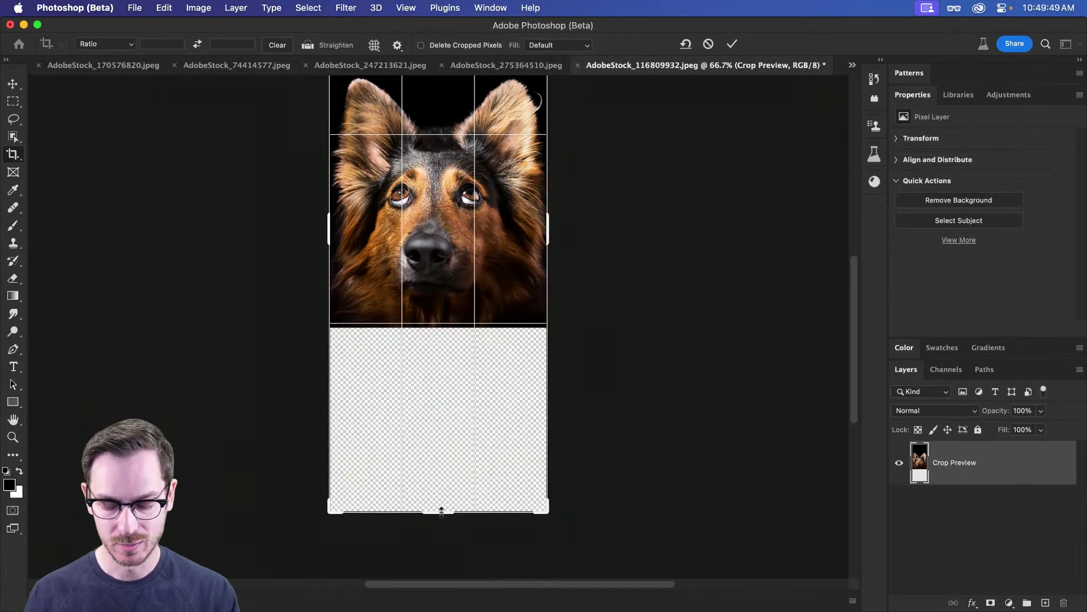
key("Return")
- Fill the new empty area below the dog's head using Generative Fill with a blank prompt, and choose the third variation
key("m")
left_click_drag(318, 319, 567, 526)
left_click(326, 529)
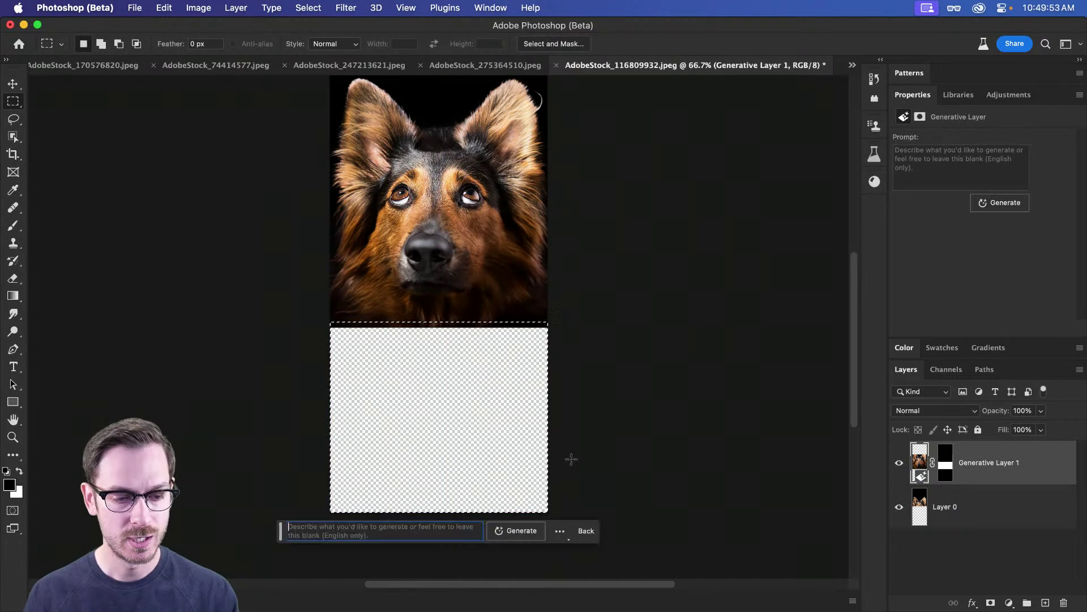
left_click(515, 530)
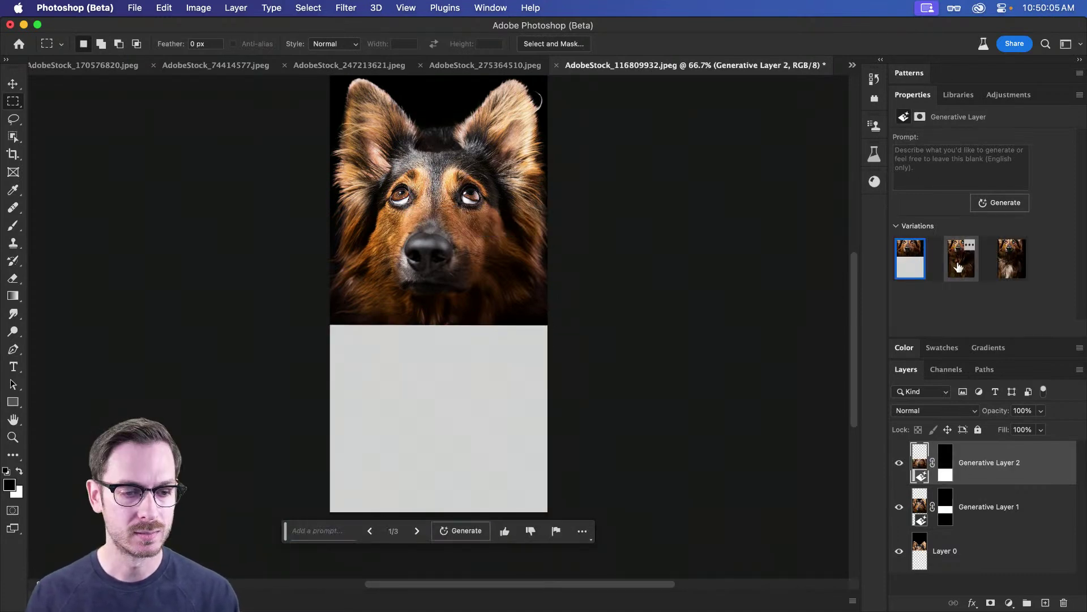
left_click(960, 266)
left_click(1011, 264)
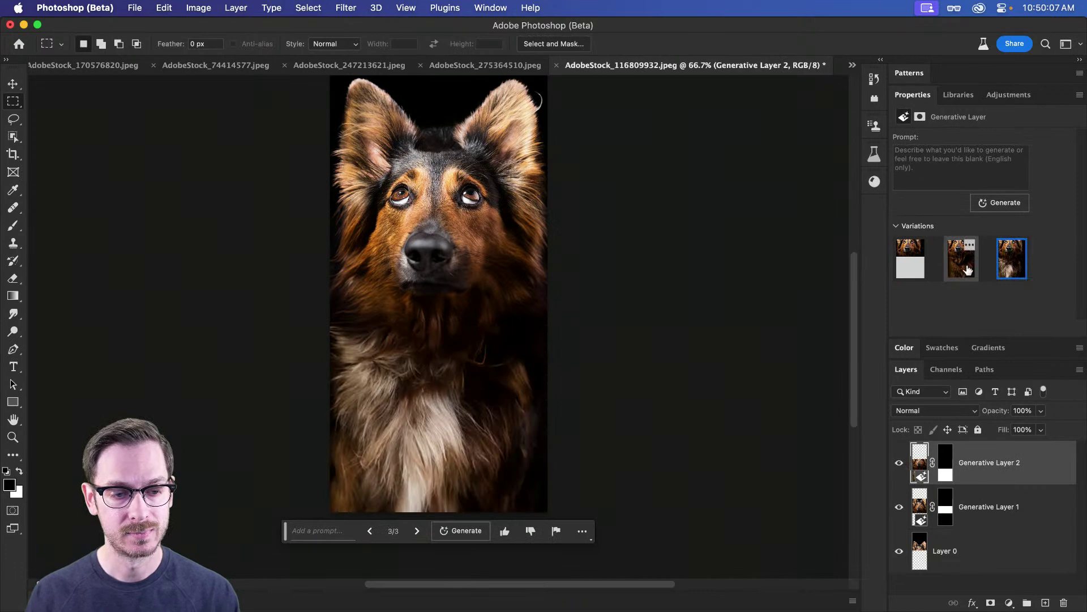
- Compare the extended dog with the original photo by toggling Generative Layers 1 and 2 off and on
scroll(591, 270, "down", 2)
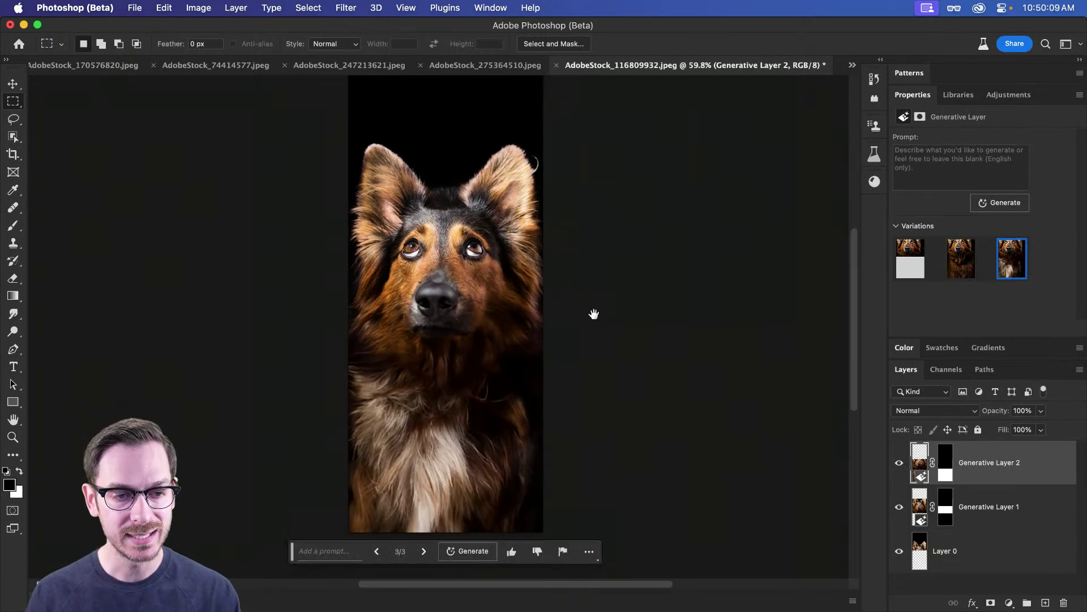
left_click(900, 507)
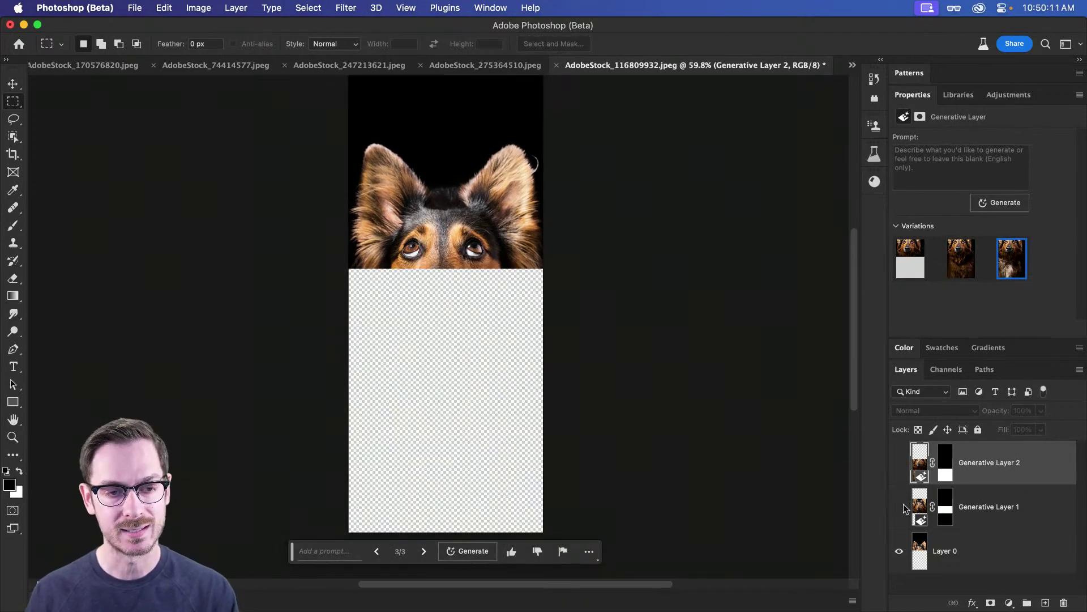
left_click_drag(902, 510, 906, 458)
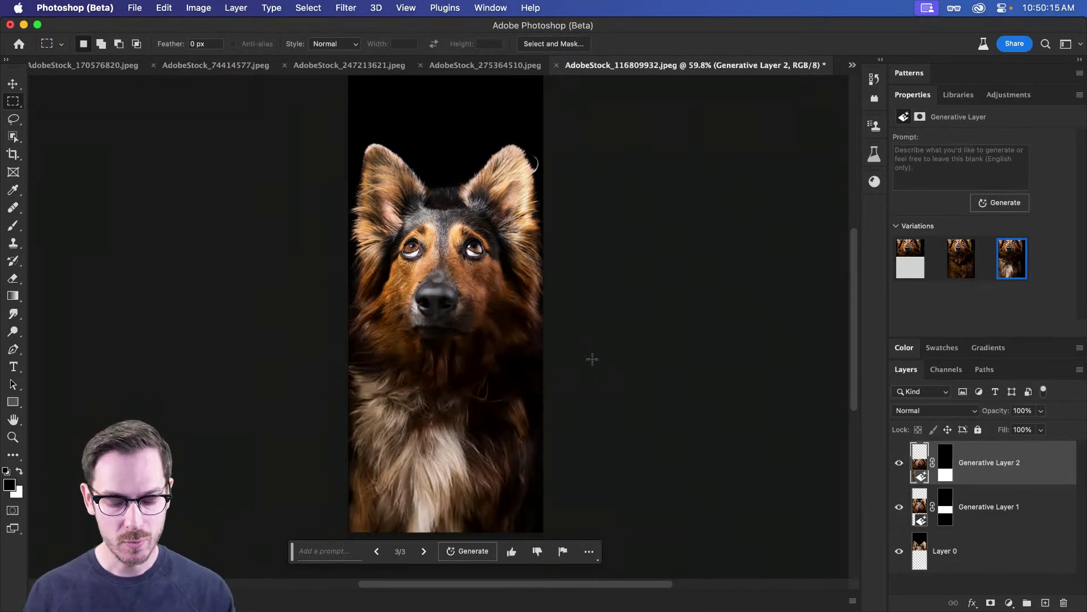
- Widen the dog photo's canvas equally on both sides with the Crop tool
key("c")
left_click_drag(544, 285, 657, 284)
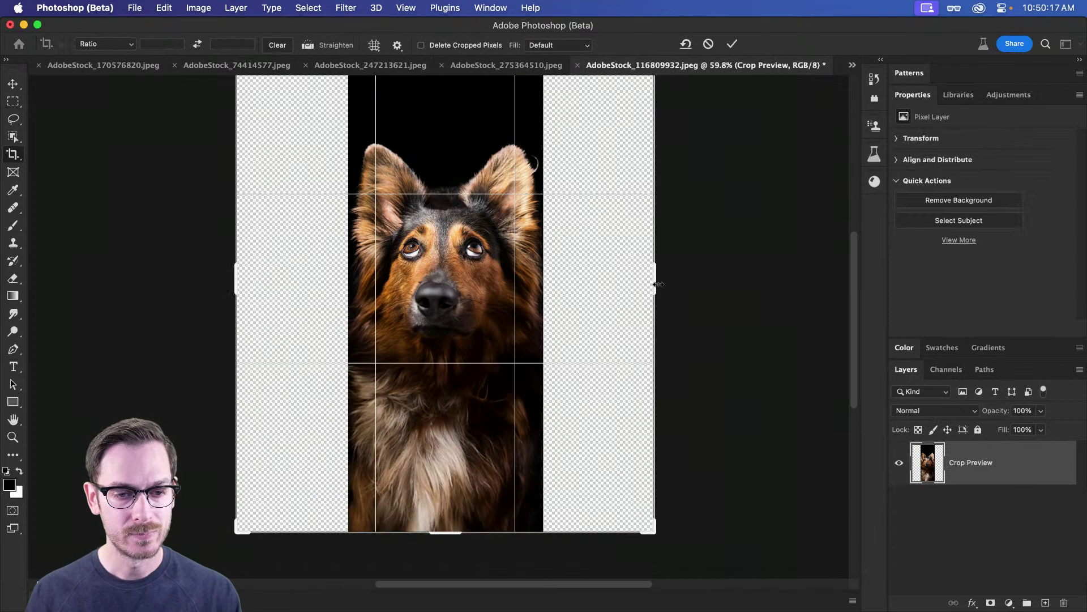
key("Return")
- Select the empty strips on both sides of the dog, slightly overlapping the image, and run Generative Fill with a blank prompt
key("m")
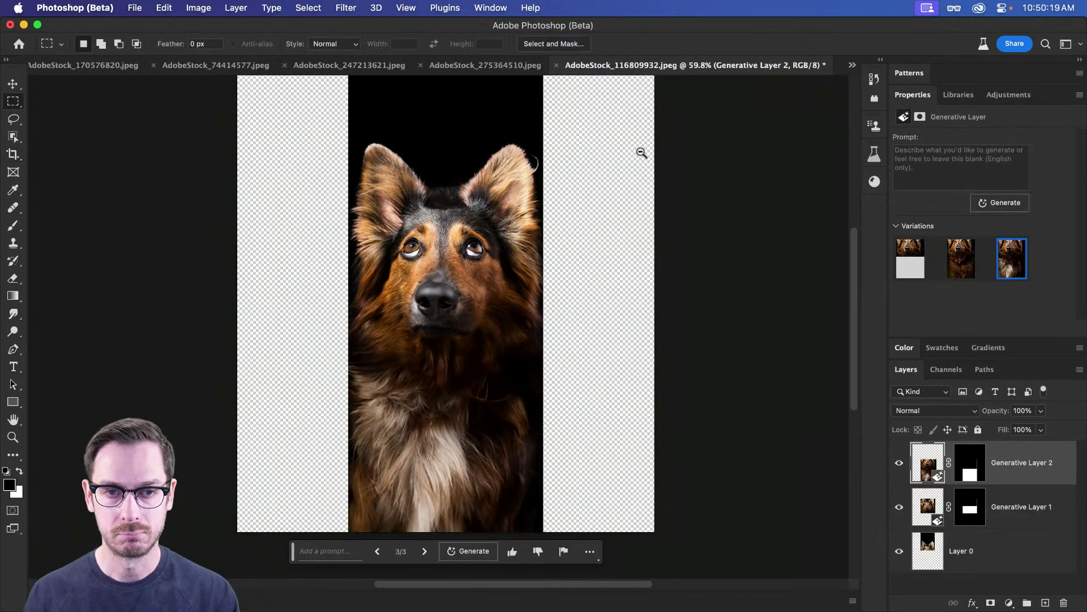
scroll(642, 153, "down", 3)
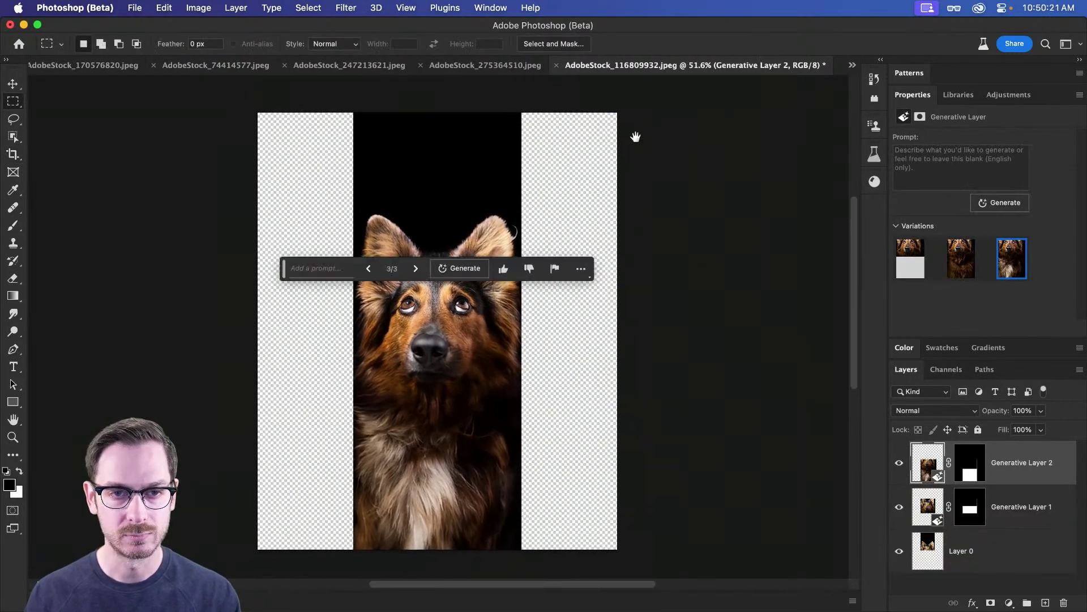
left_click_drag(639, 100, 518, 563)
left_click_drag(245, 104, 357, 563)
left_click(391, 92)
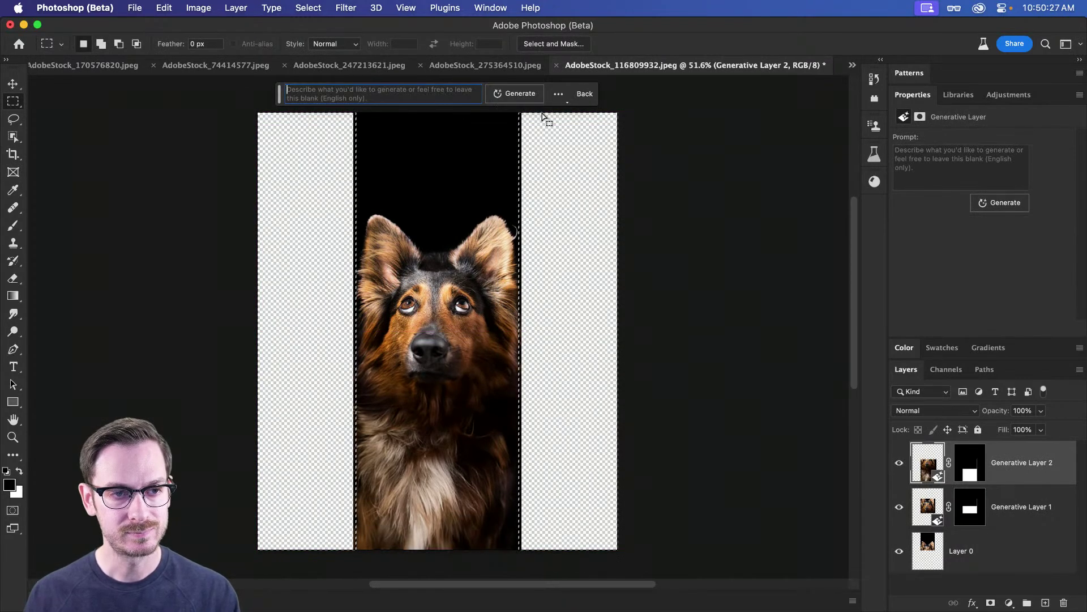
left_click(515, 95)
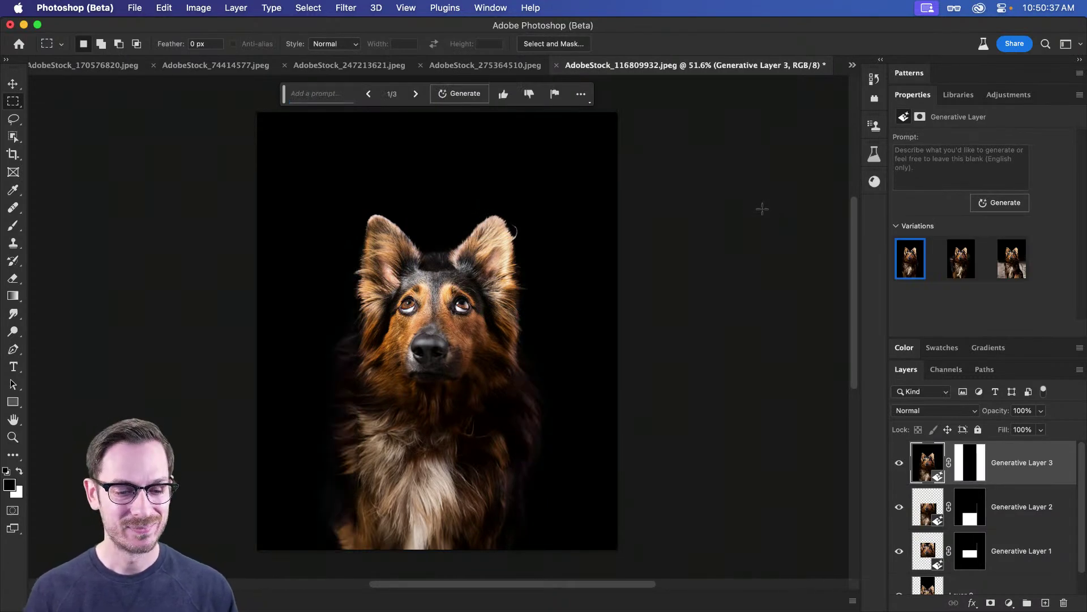
- Compare the second and third variations of the dog photo's side extensions, and return to the first variation
left_click(961, 258)
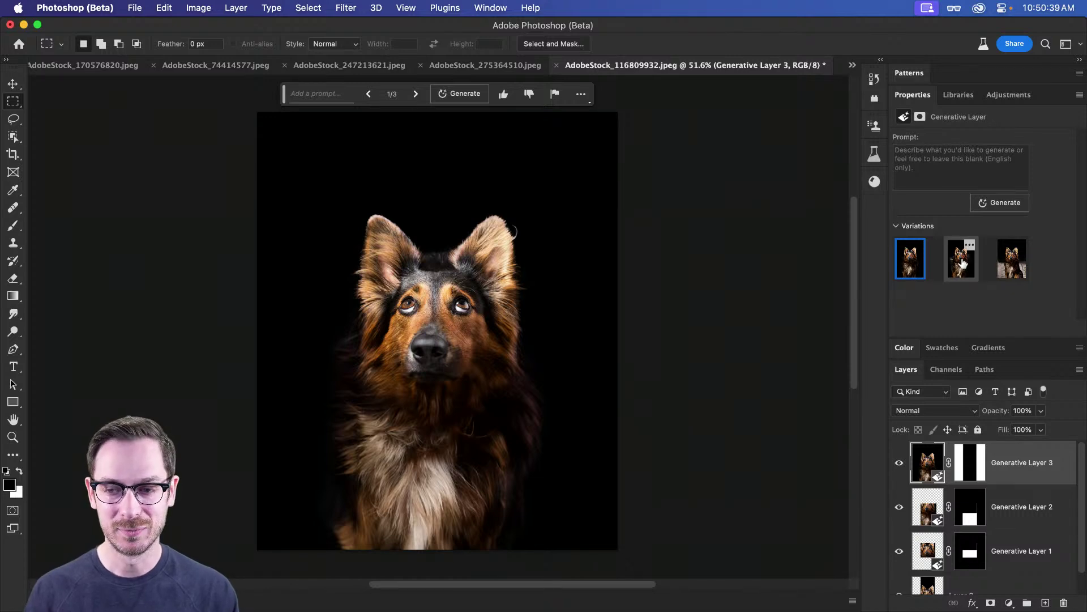
left_click(1011, 274)
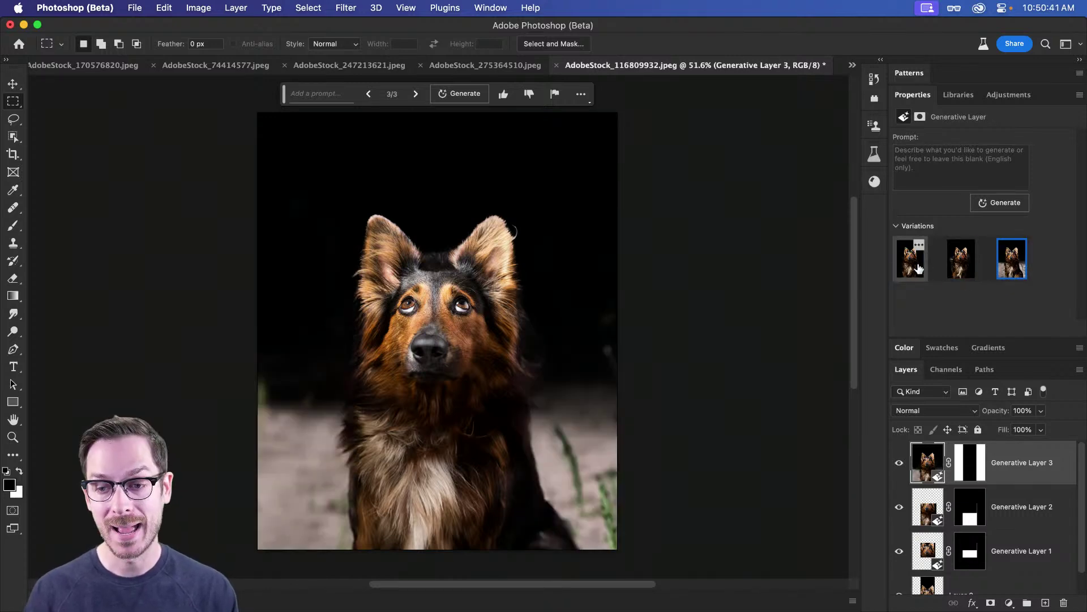
left_click(919, 270)
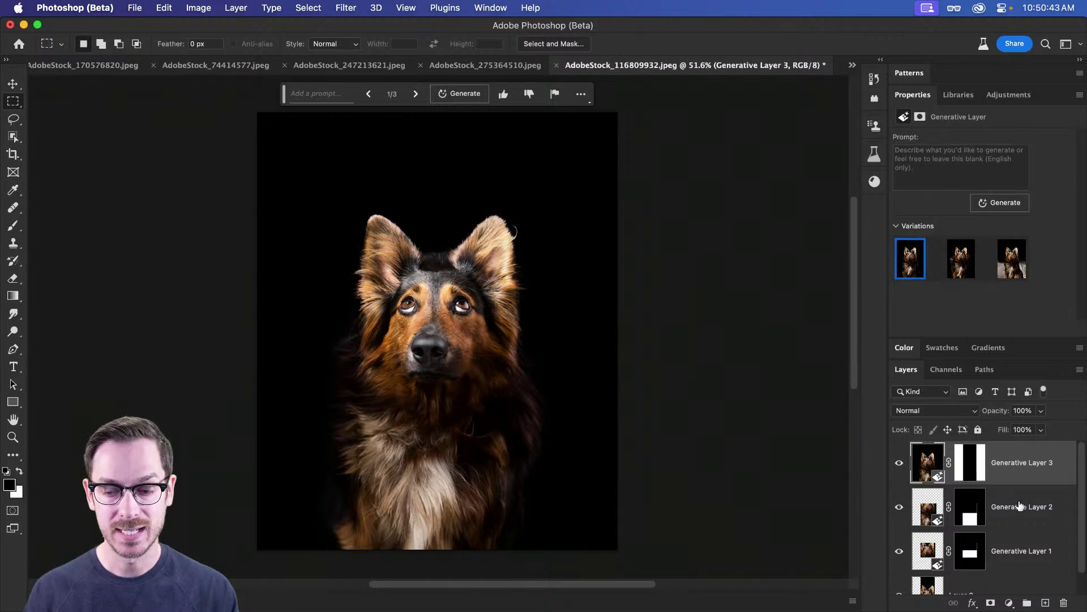
- Combine all layers of the dog photo, from Generative Layer 3 down to Layer 0, into one smart object
scroll(1018, 538, "down", 2)
left_click(1010, 576, "shift")
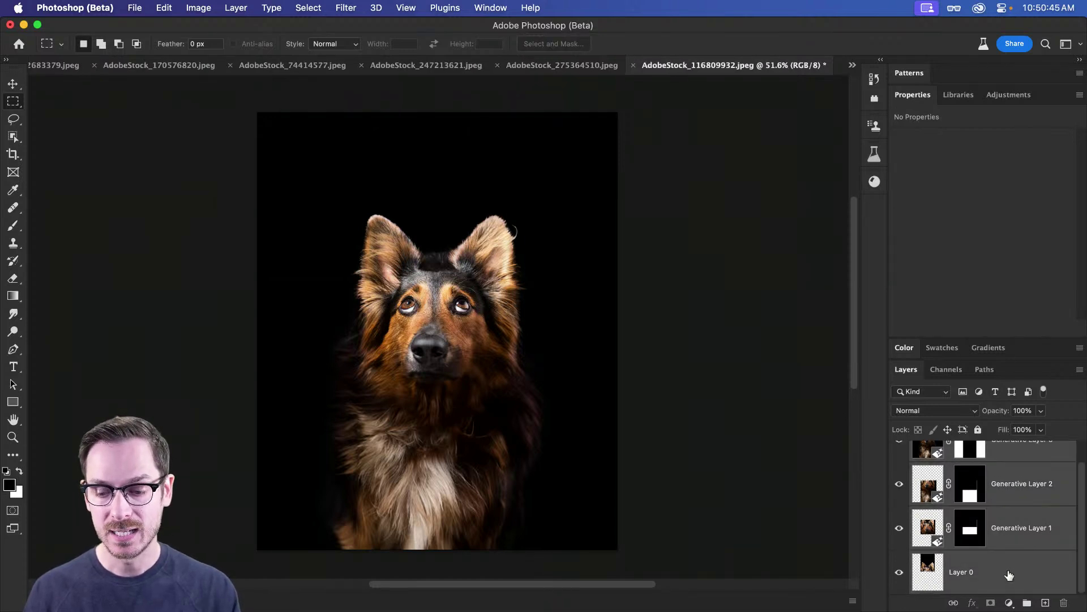
right_click(1009, 574)
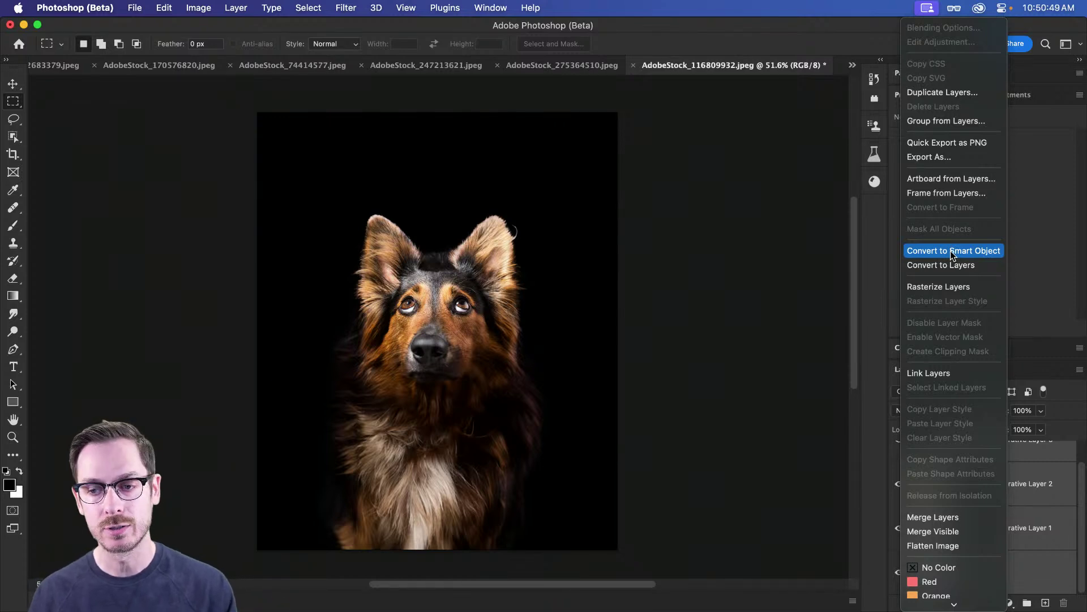
left_click(952, 250)
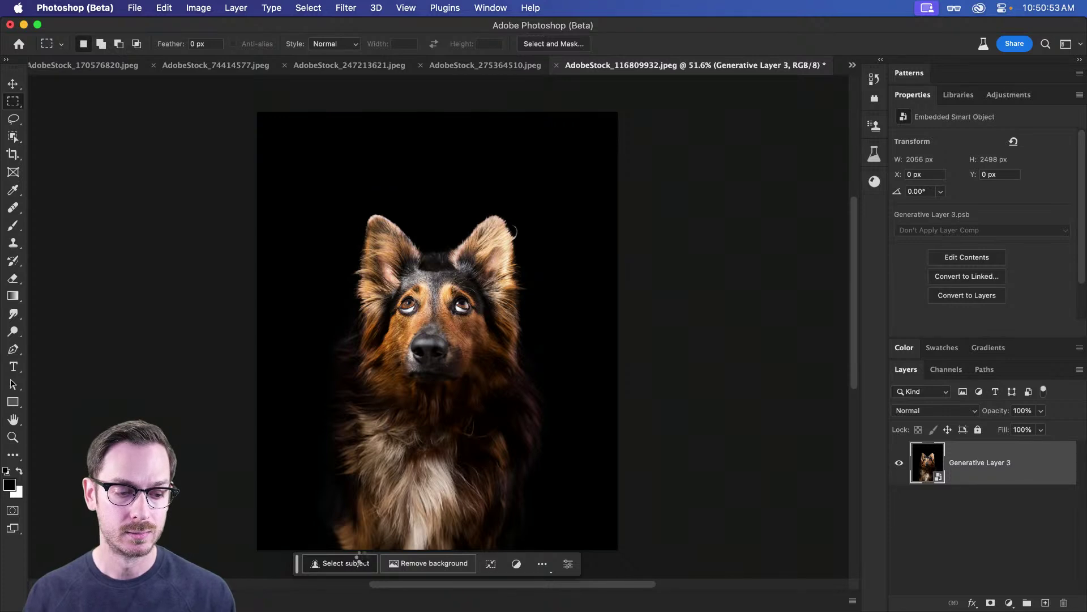
- Select the dog as the subject, invert the selection, and replace the background using Generative Fill with the prompt "A blurred dog park"
left_click(358, 562)
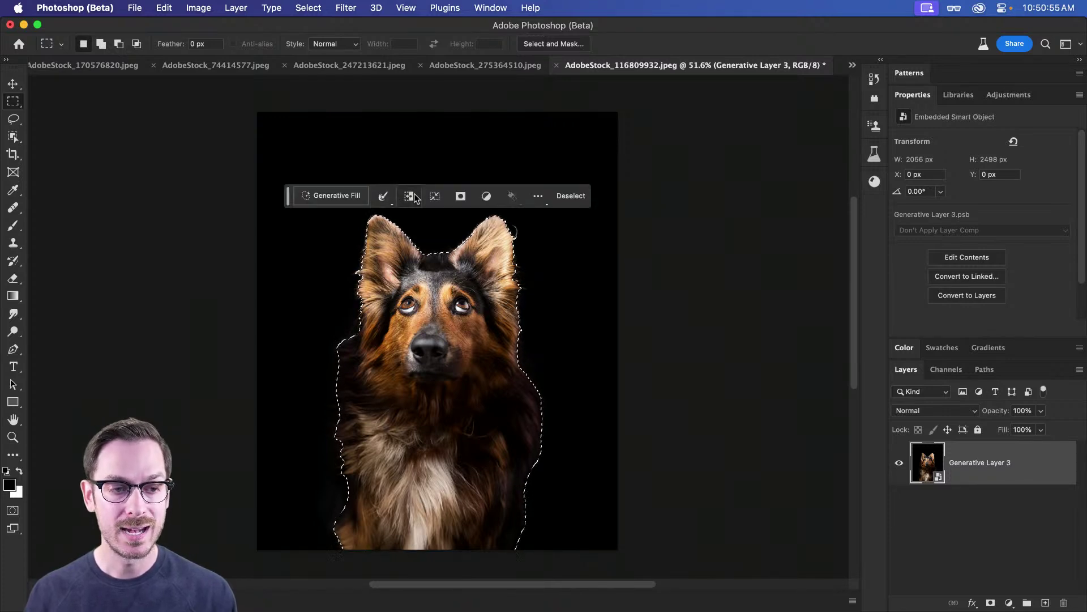
left_click(410, 196)
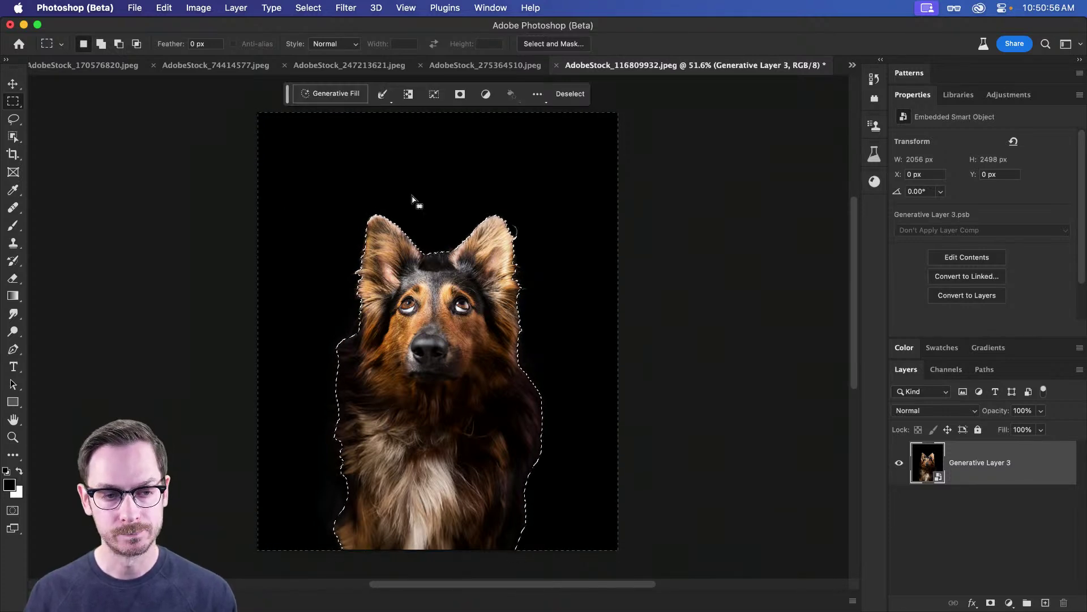
left_click(332, 93)
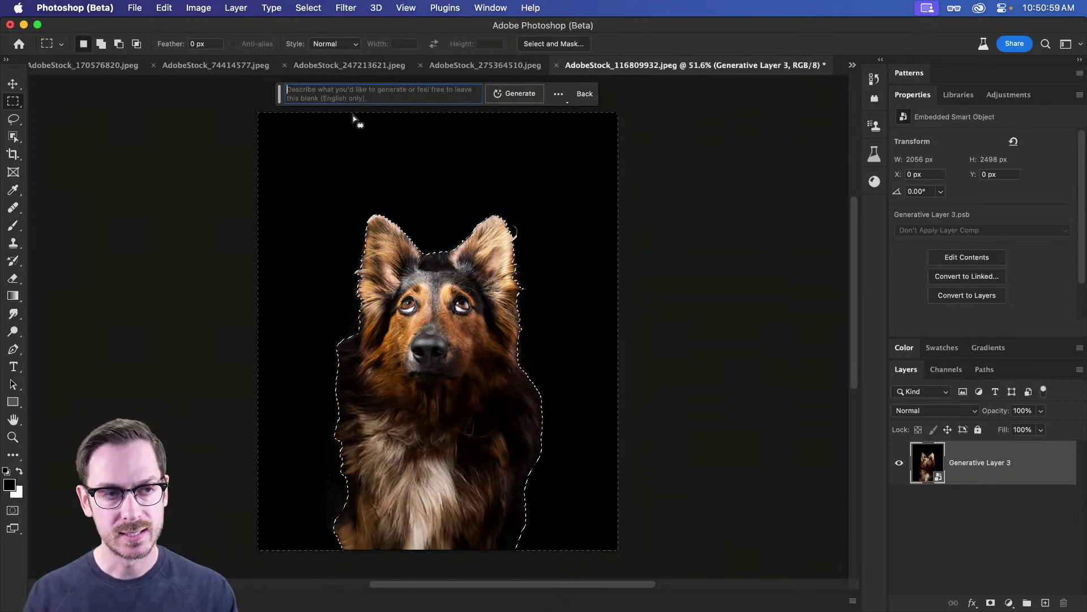
type("A blurr")
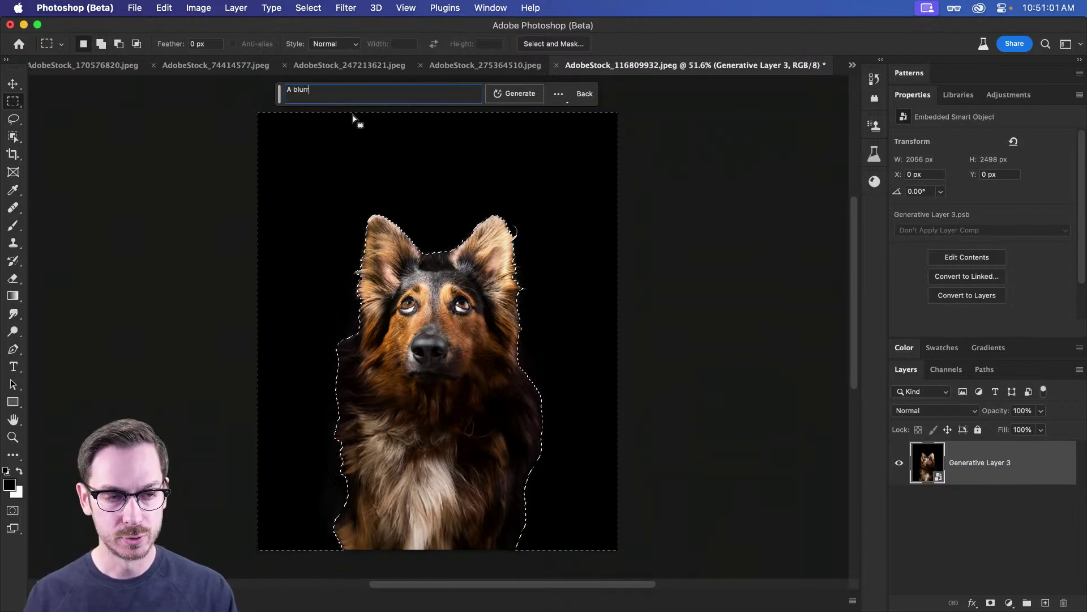
type("ed dog pa")
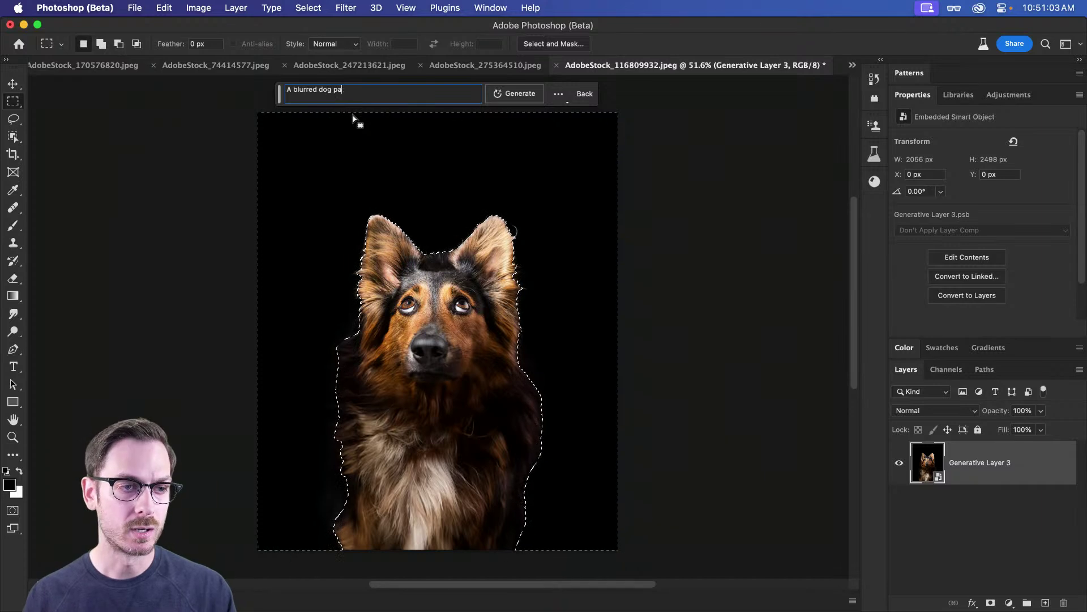
type("rk")
key("Return")
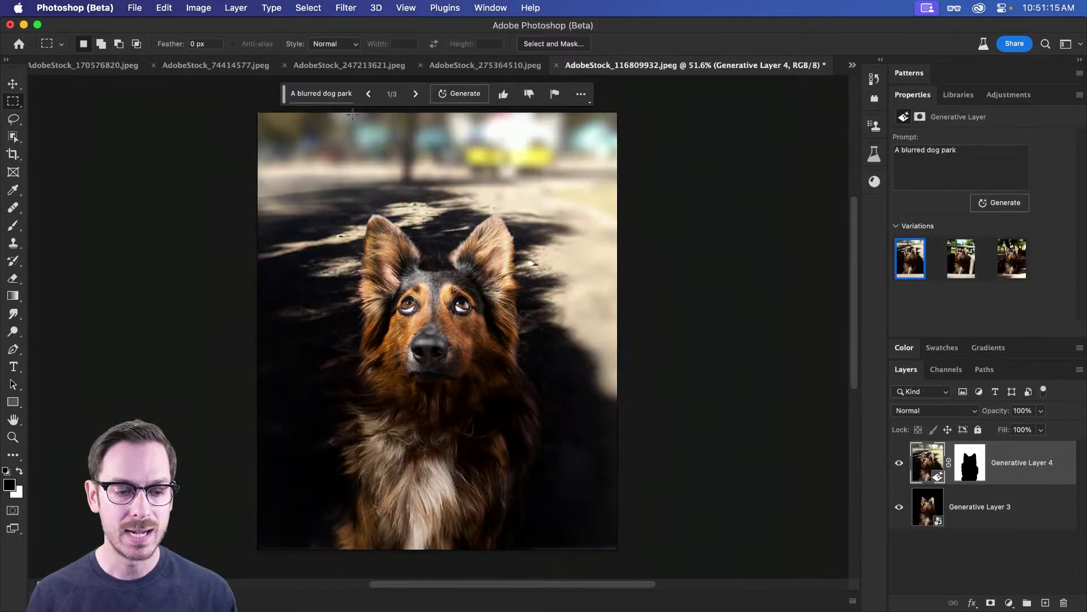
- Review the dog park background variations, choose the third, and hide Generative Layer 4 to compare it with the black background
left_click(965, 266)
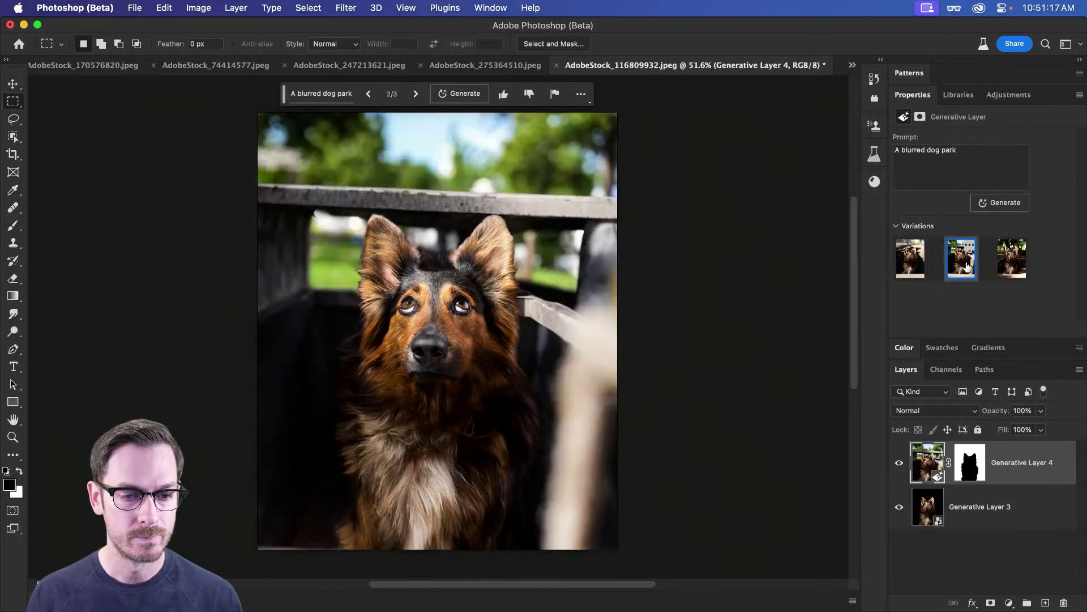
left_click(1006, 266)
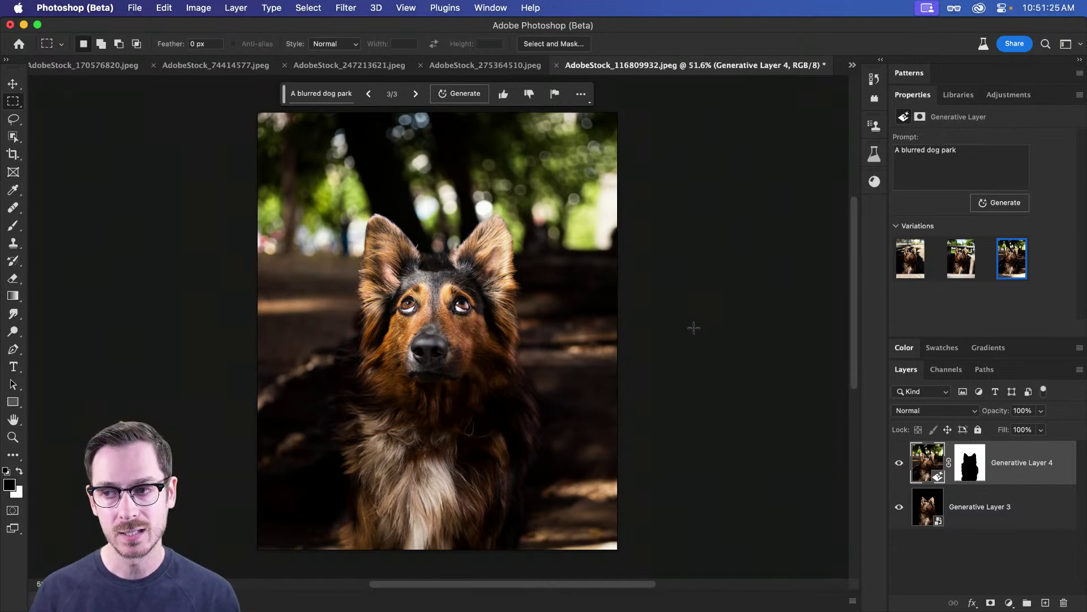
left_click(899, 462)
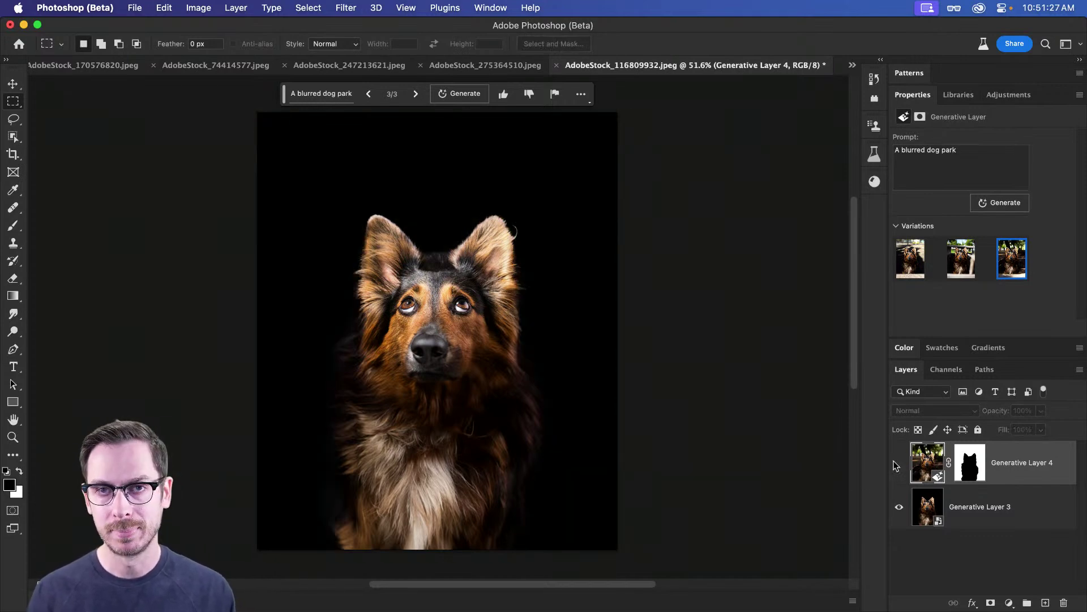
- Switch to the AdobeStock_594300052.jpeg document with the woman in the red skirt, and activate the Move tool
left_click(851, 66)
left_click(917, 189)
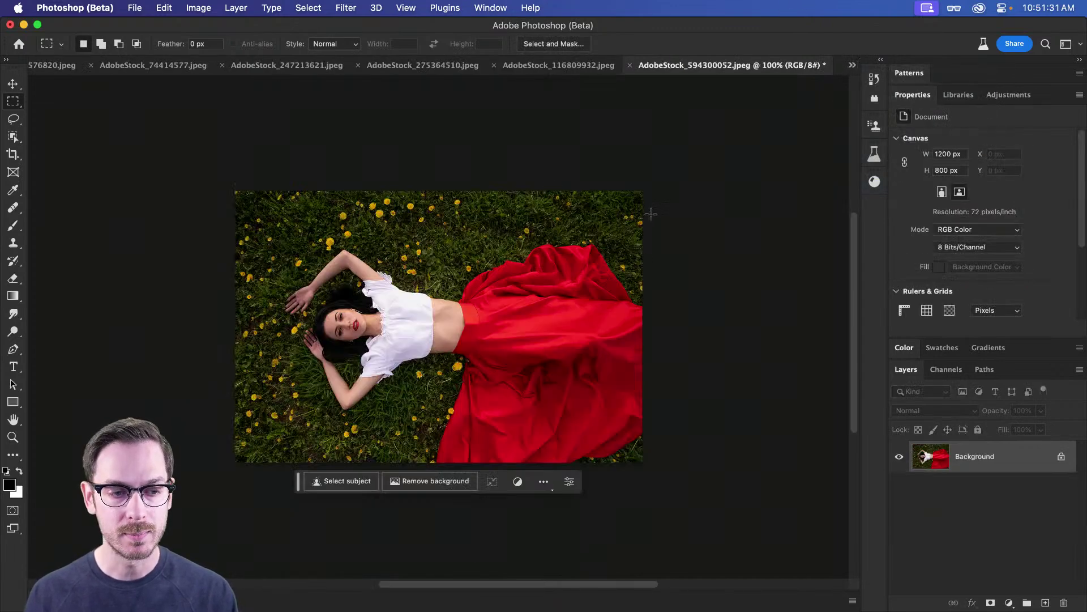
key("v")
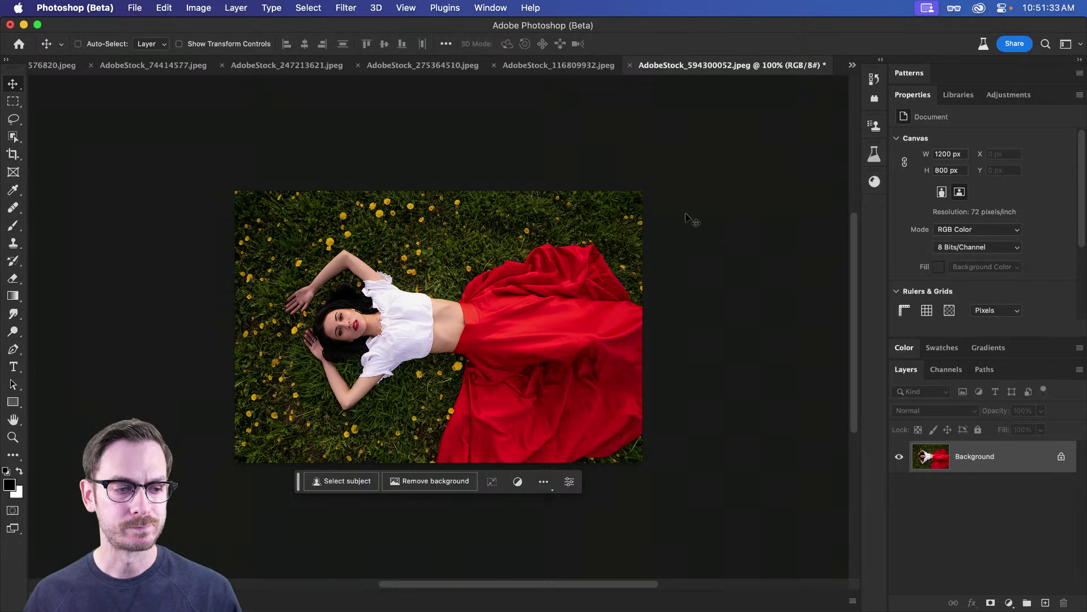
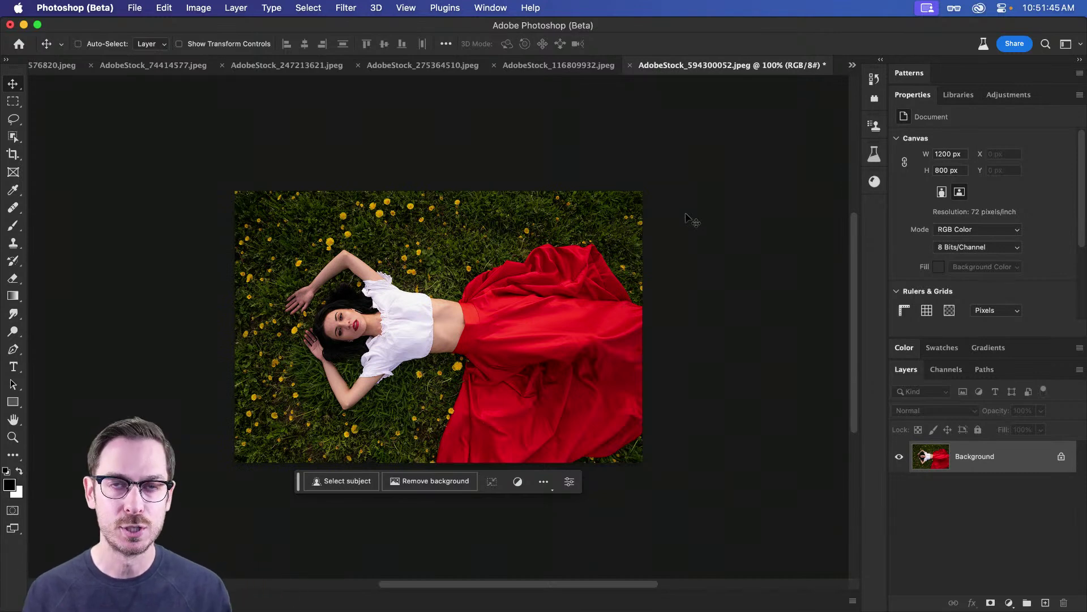
- Enlarge the canvas proportionally on all sides around the photo of the woman in the red skirt with the Crop tool
key("c")
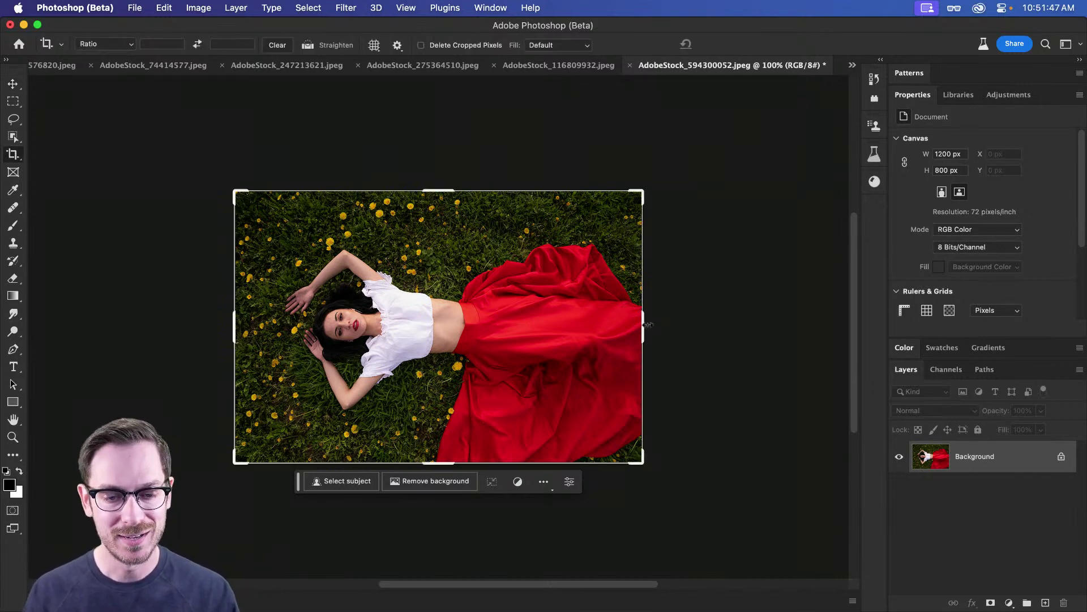
mouse_move(647, 325)
left_mouse_down()
mouse_move(694, 323)
mouse_move(641, 331)
left_mouse_up()
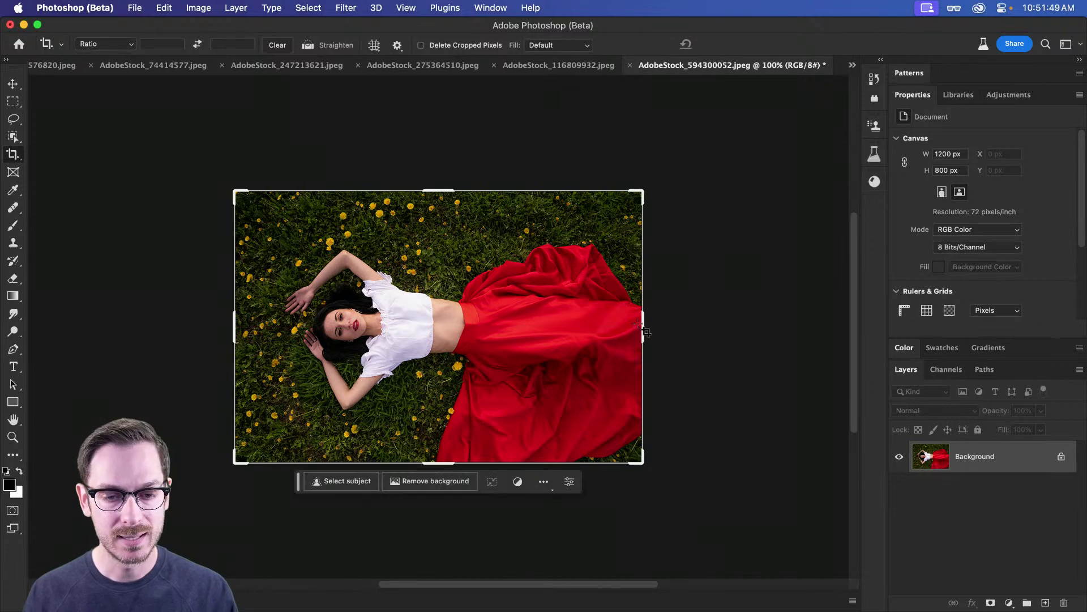
key("Escape")
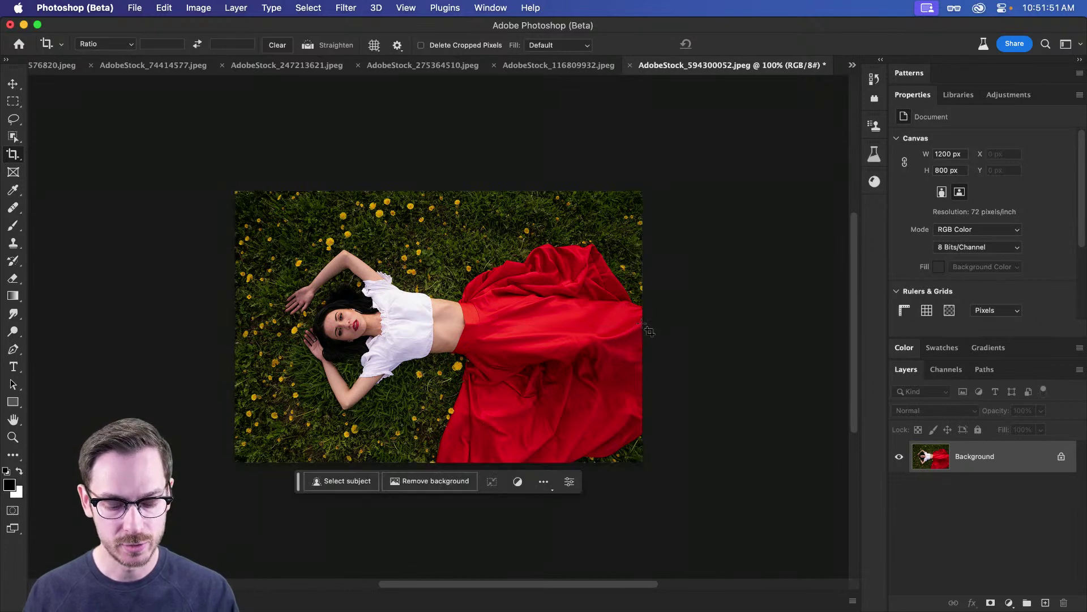
left_click(620, 331)
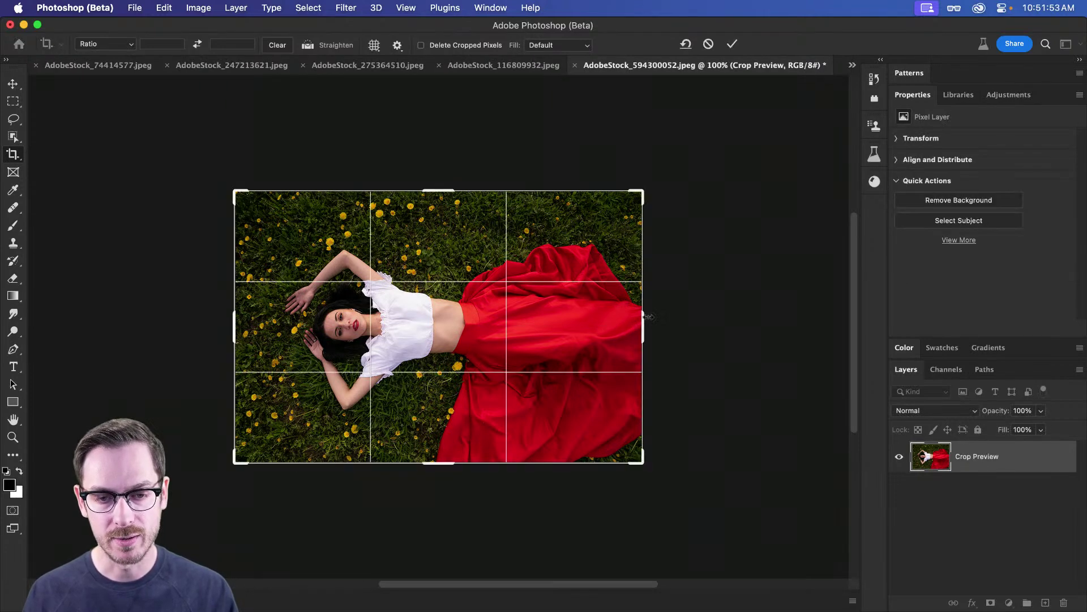
left_click_drag(645, 322, 721, 311)
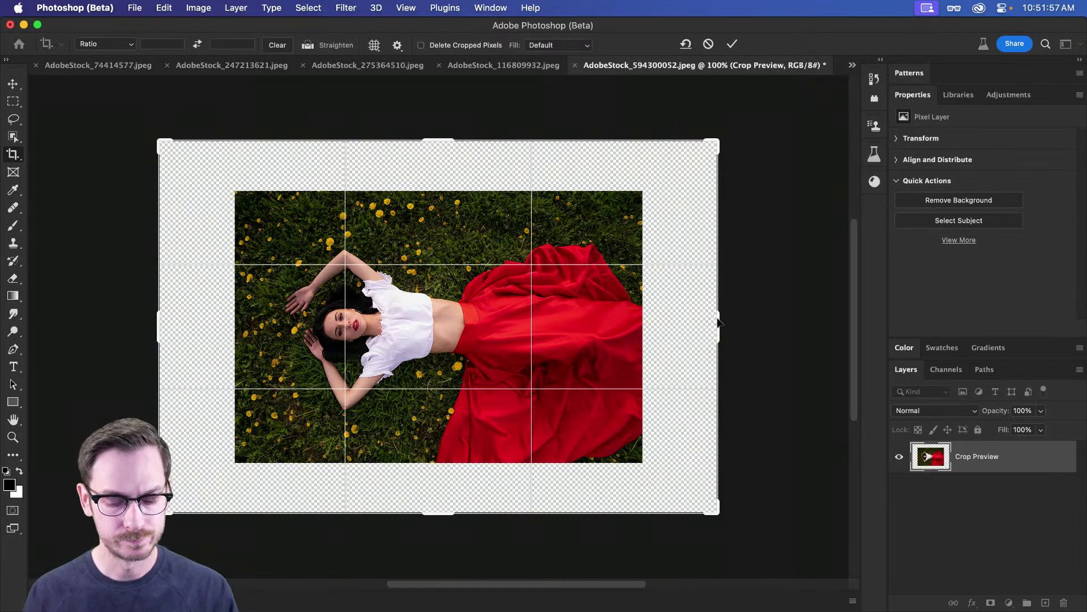
key("Return")
- Load Layer 0's pixels as a selection and contract it by 3 pixels
key("m")
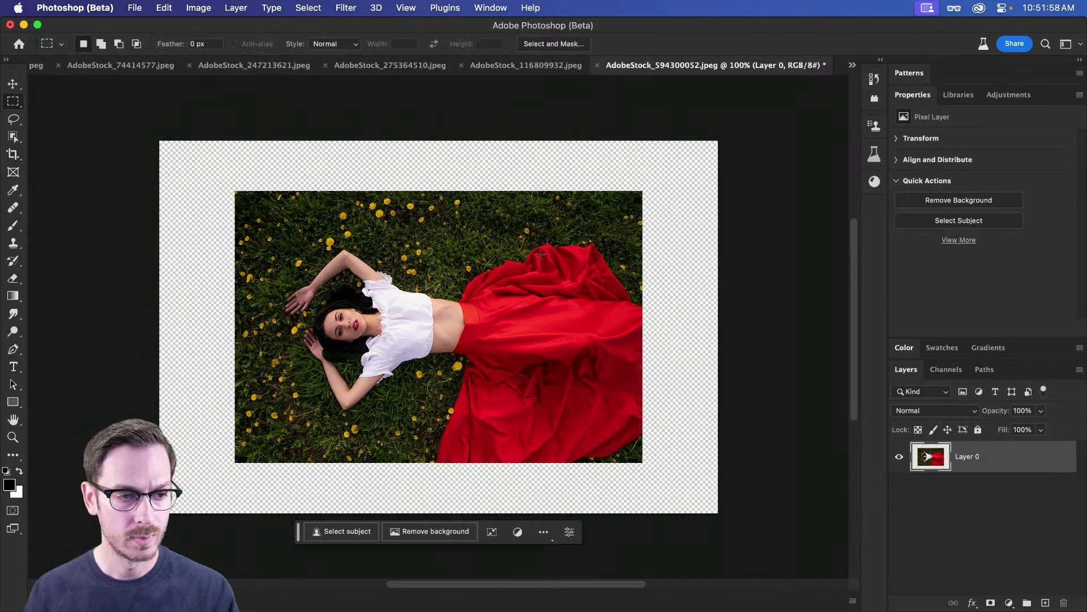
left_click(934, 462, "super")
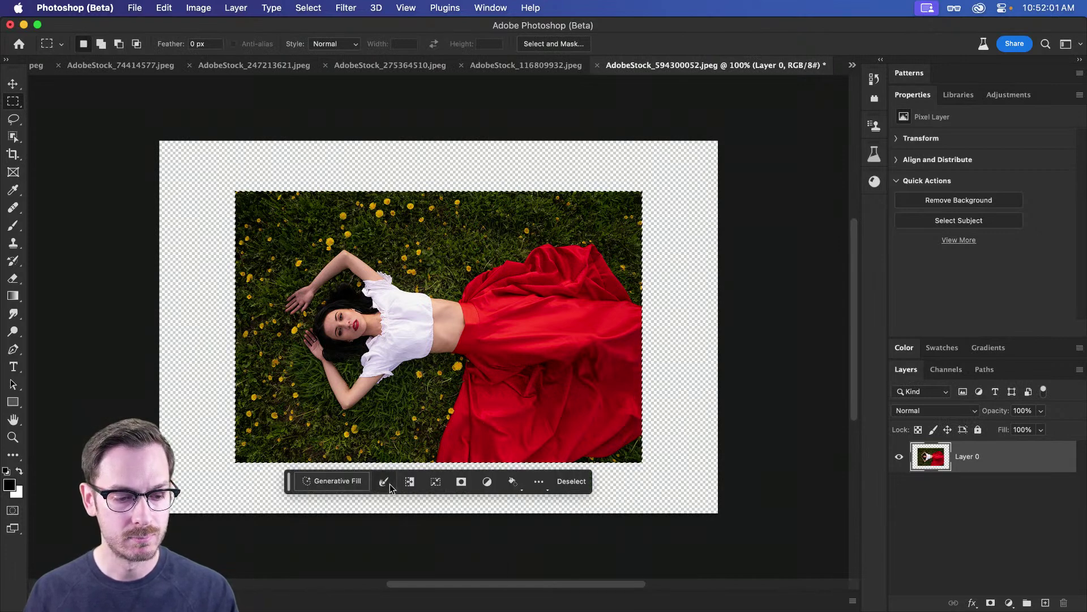
left_click(387, 483)
left_click(419, 537)
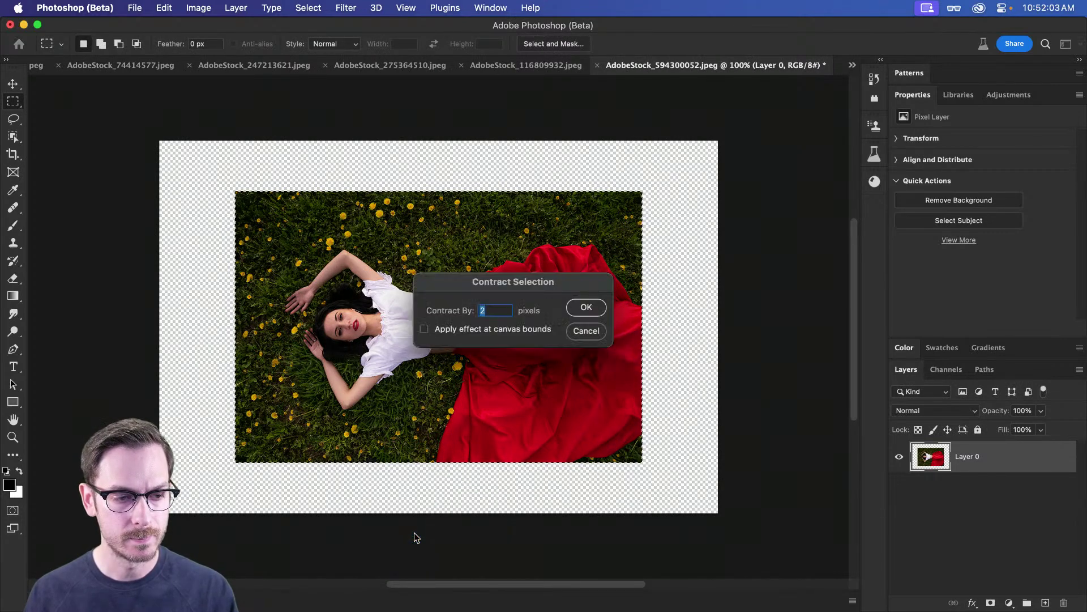
type("3")
key("Return")
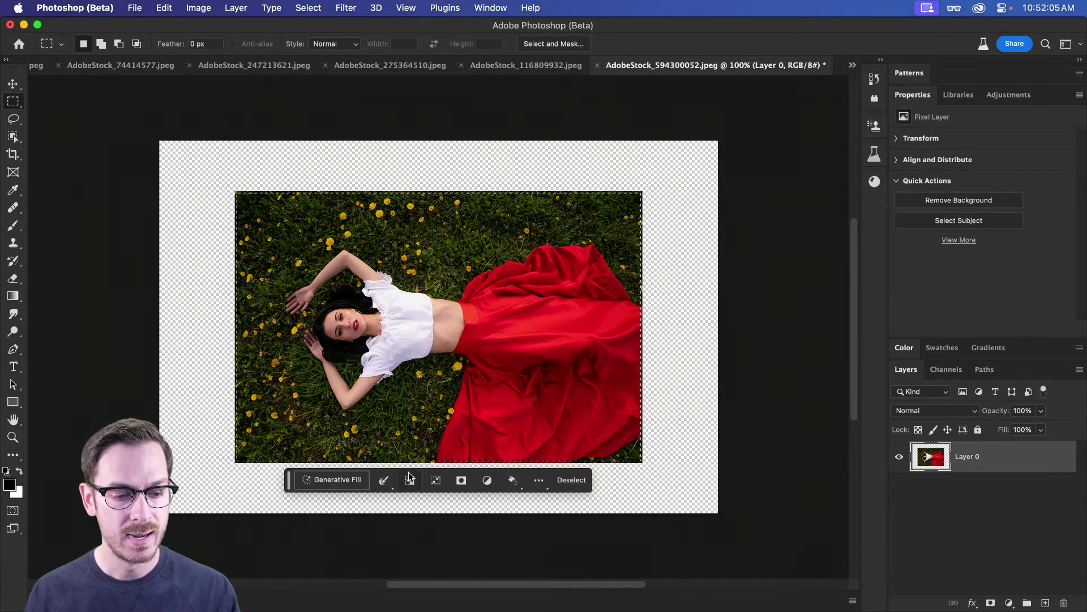
- Invert the selection to the empty border around the photo and run Generative Fill with a blank prompt
left_click(410, 480)
left_click(333, 532)
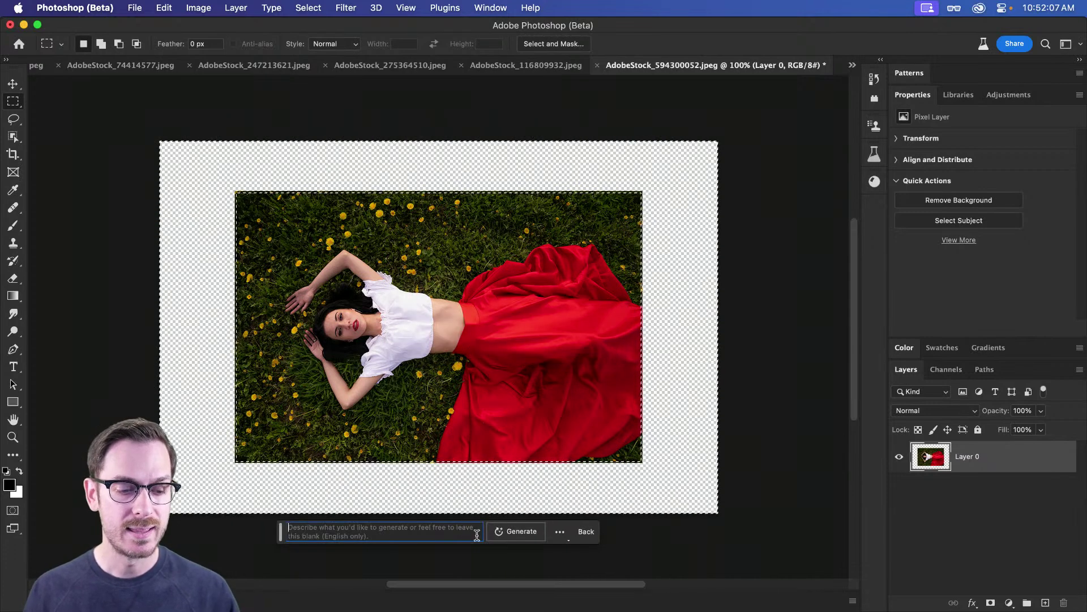
left_click(521, 532)
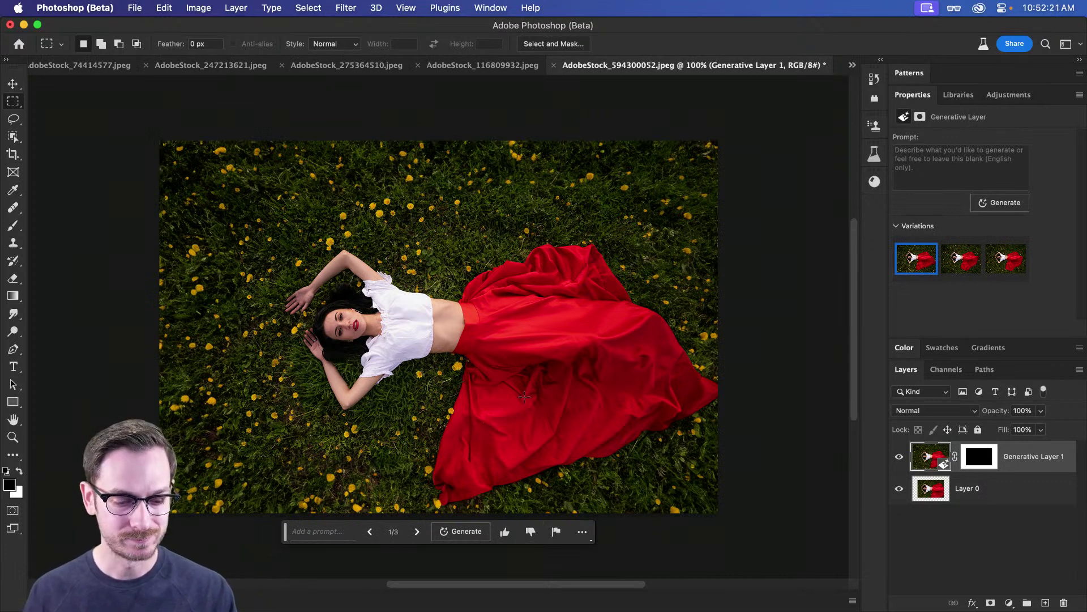
- Enlarge the extended photo's canvas again proportionally on all sides, to about 2144 by 1430 px, with the Crop tool
key("c")
left_click_drag(718, 326, 803, 319)
key("Return")
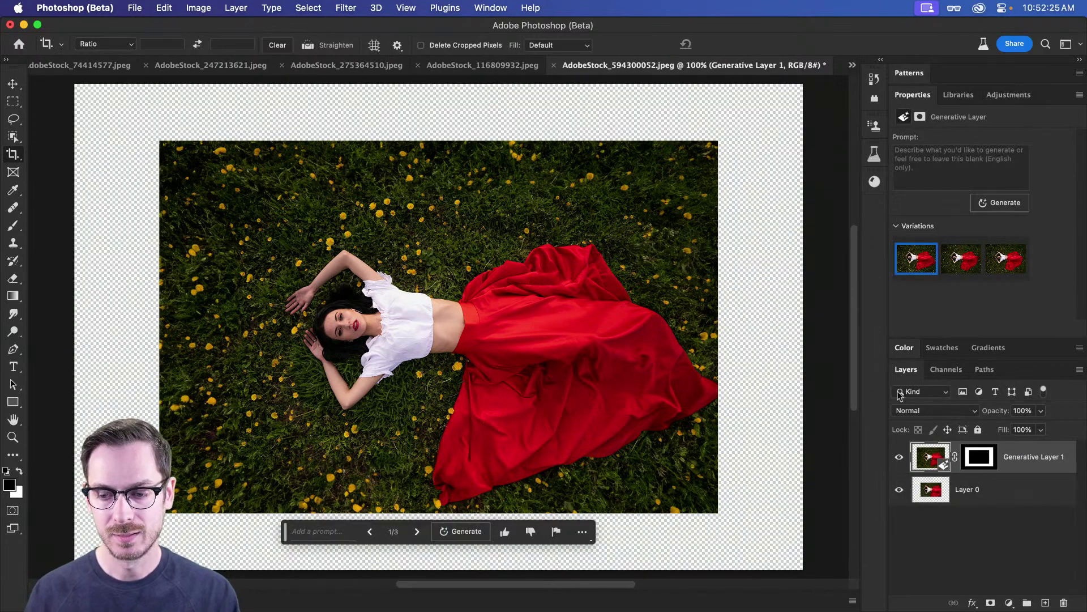
left_click_drag(631, 386, 583, 357)
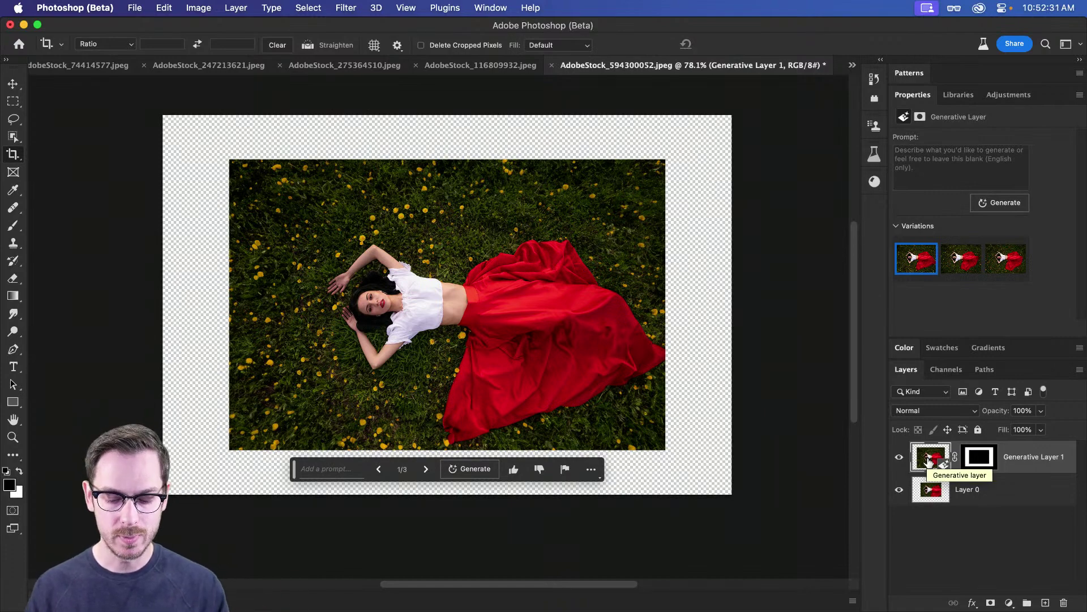
- Check the enlarged document's pixel dimensions in the Image Size dialog, and close it without changes
key("super+alt+i")
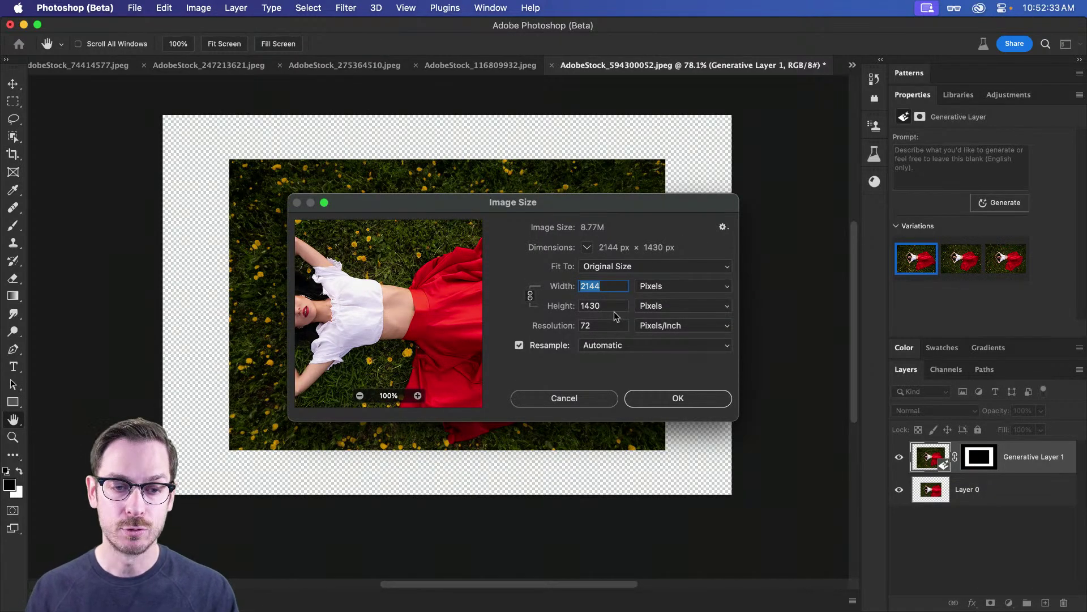
key("Escape")
key("c")
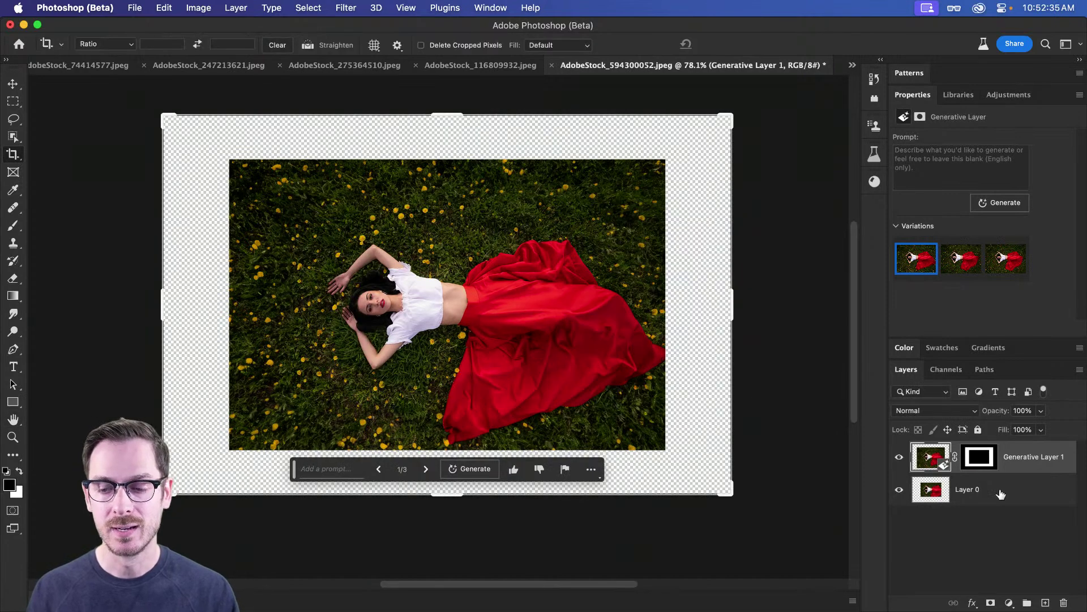
- Select the extended photo just inside its edges with the Rectangular Marquee and invert the selection to the empty border
left_click(914, 464, "super")
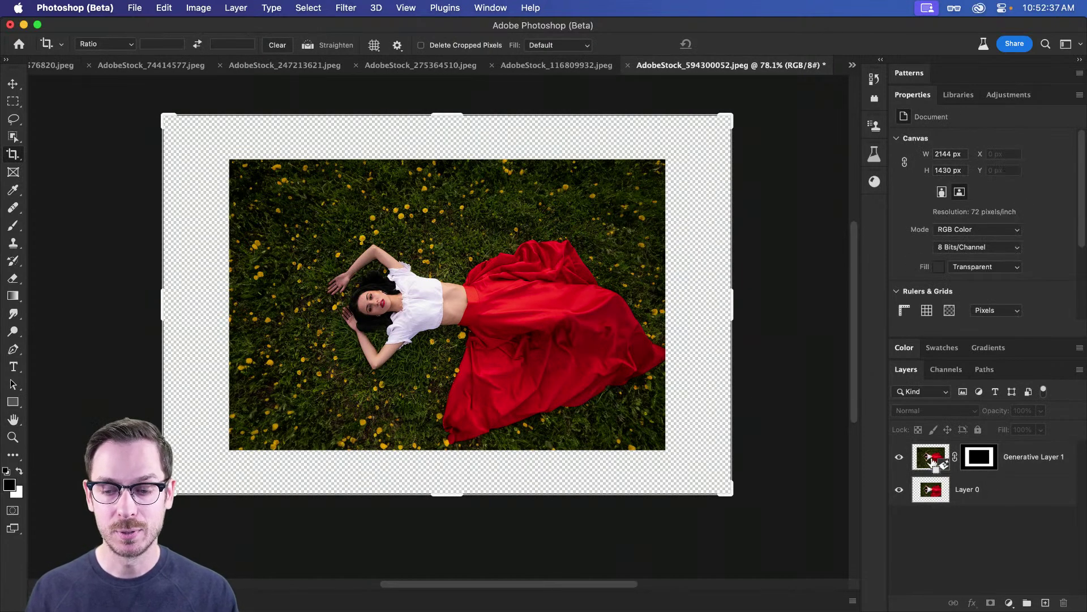
left_click(931, 462, "super")
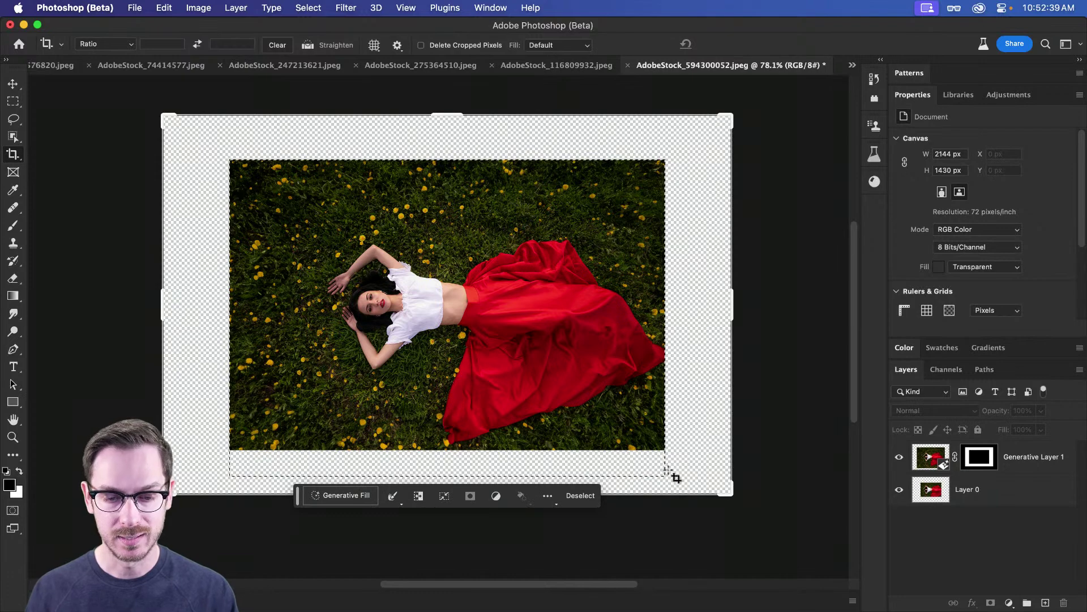
key("m")
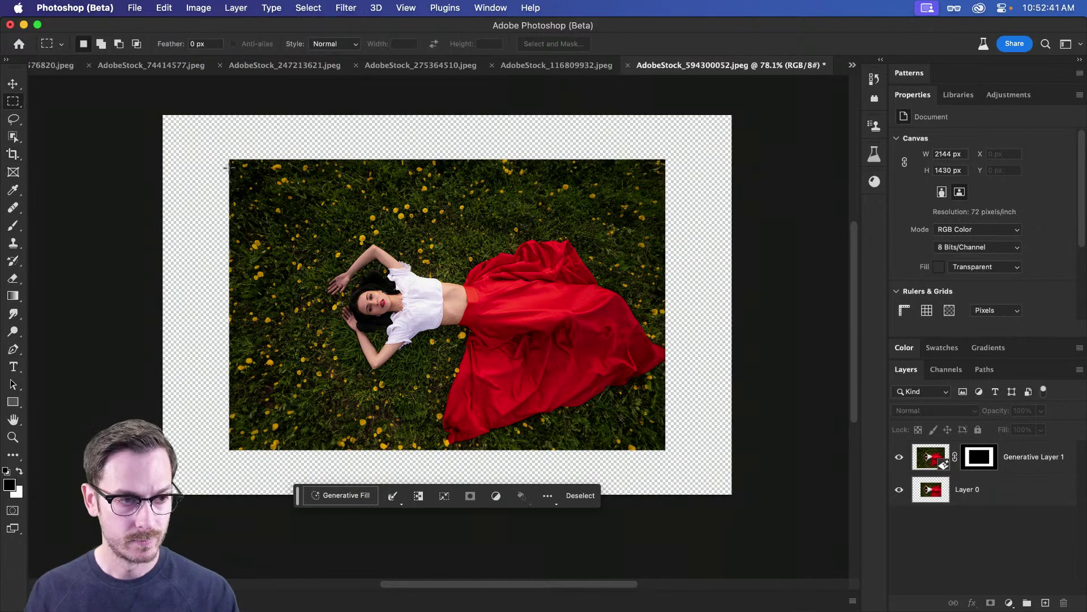
left_click_drag(231, 163, 665, 448)
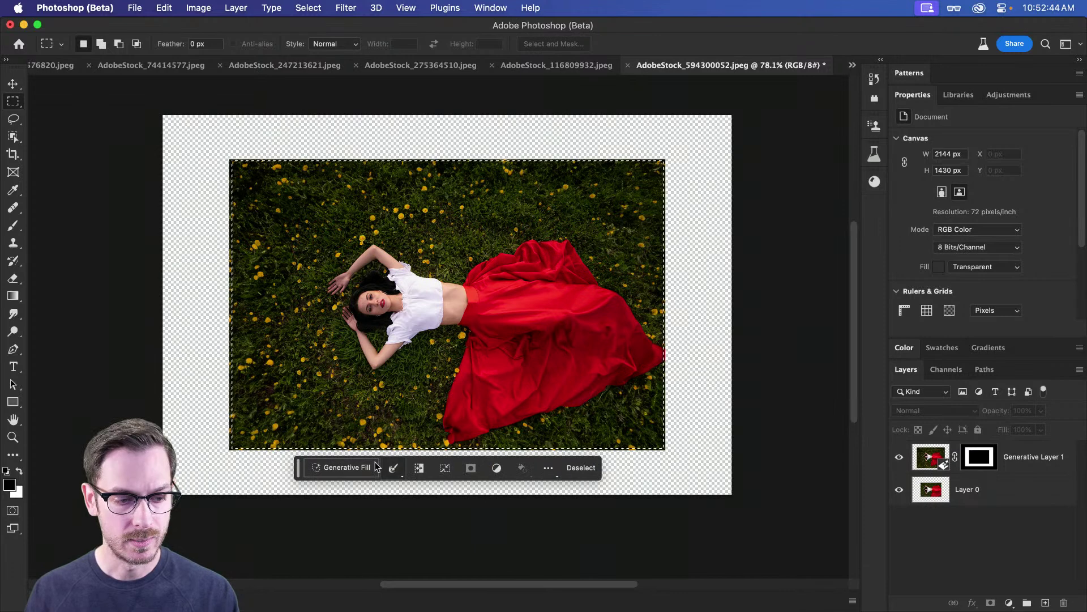
left_click(412, 470)
- Run Generative Fill on the border with the prompt "A cobblestone path" and choose the third variation
left_click(351, 515)
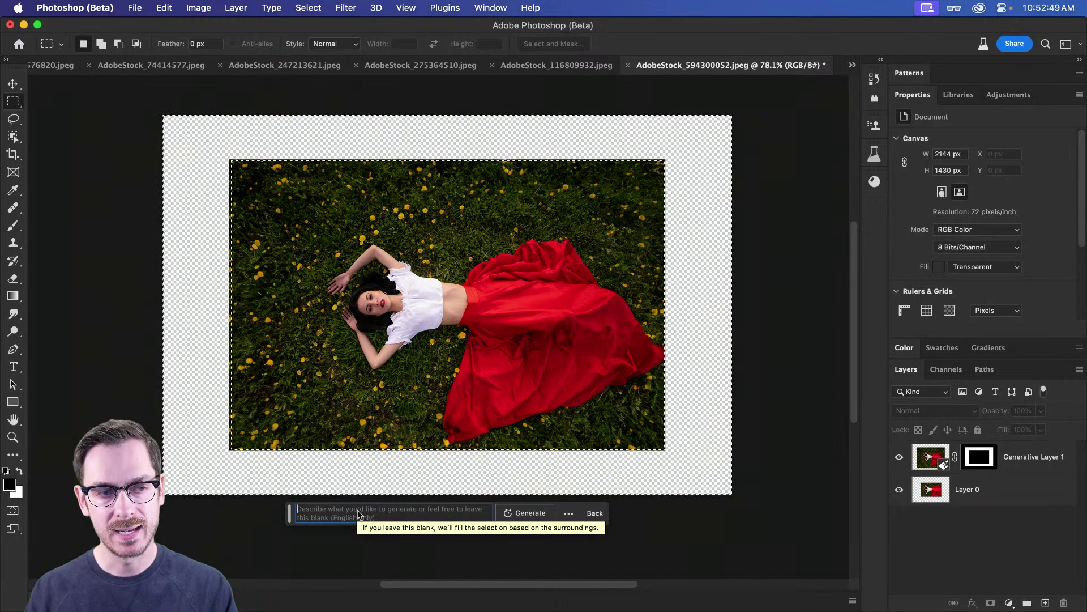
type("A c")
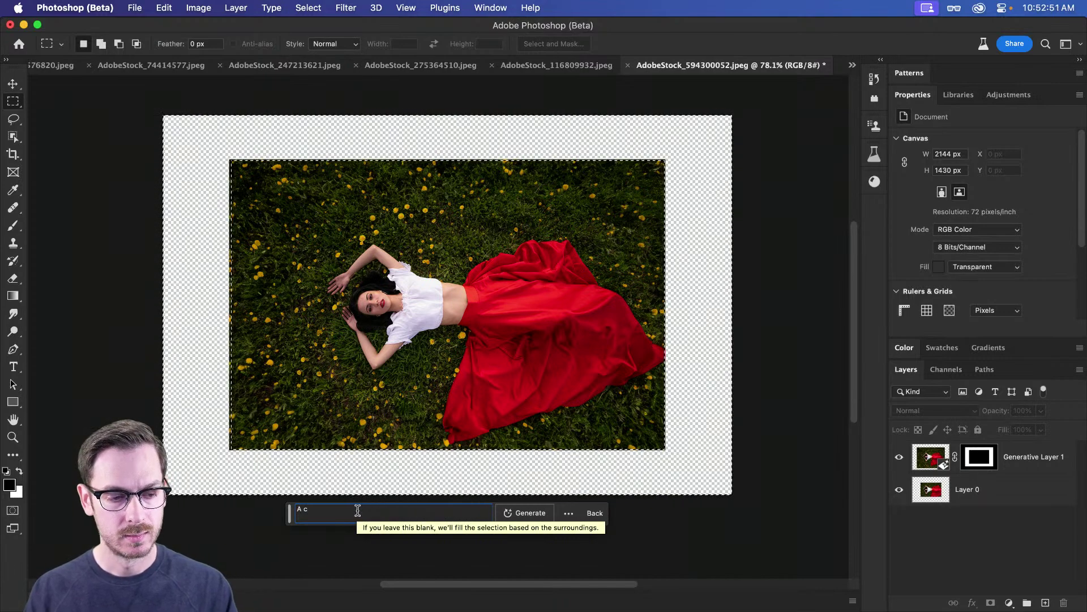
type("obblestone pa")
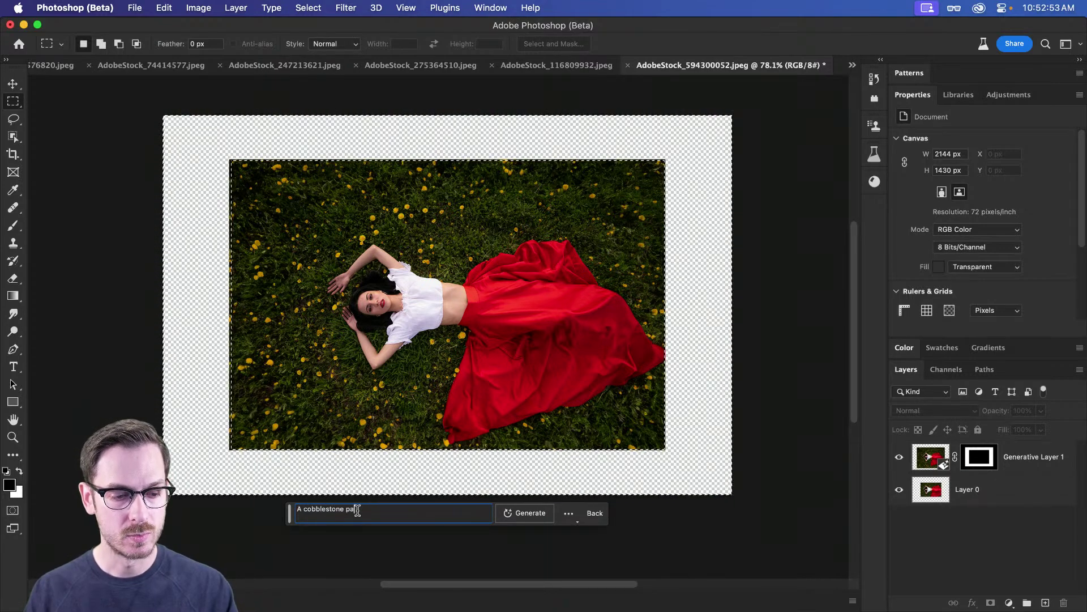
type("th")
key("Return")
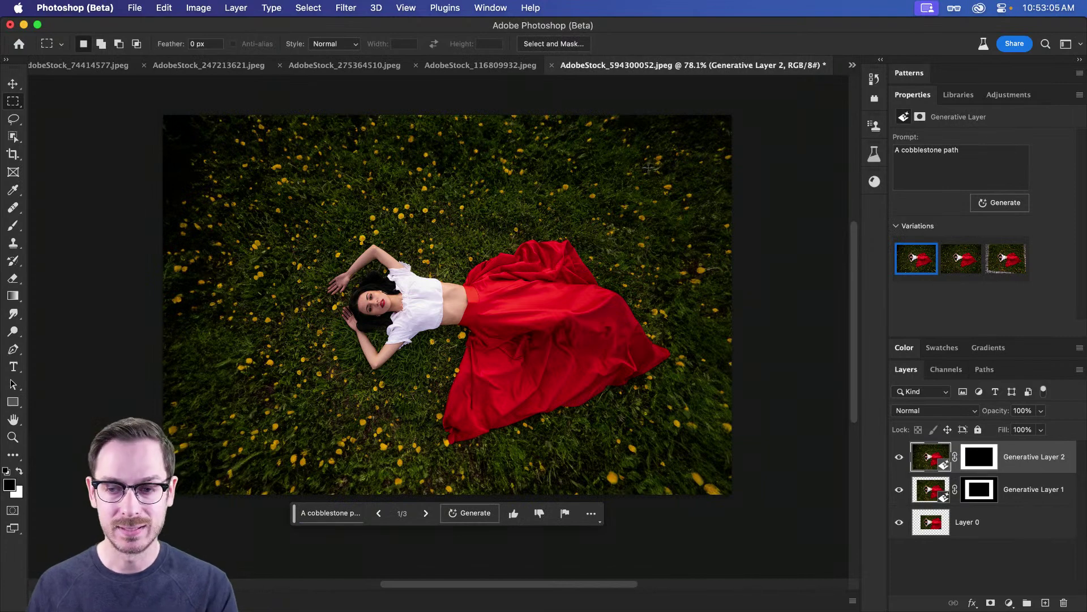
left_click(1003, 267)
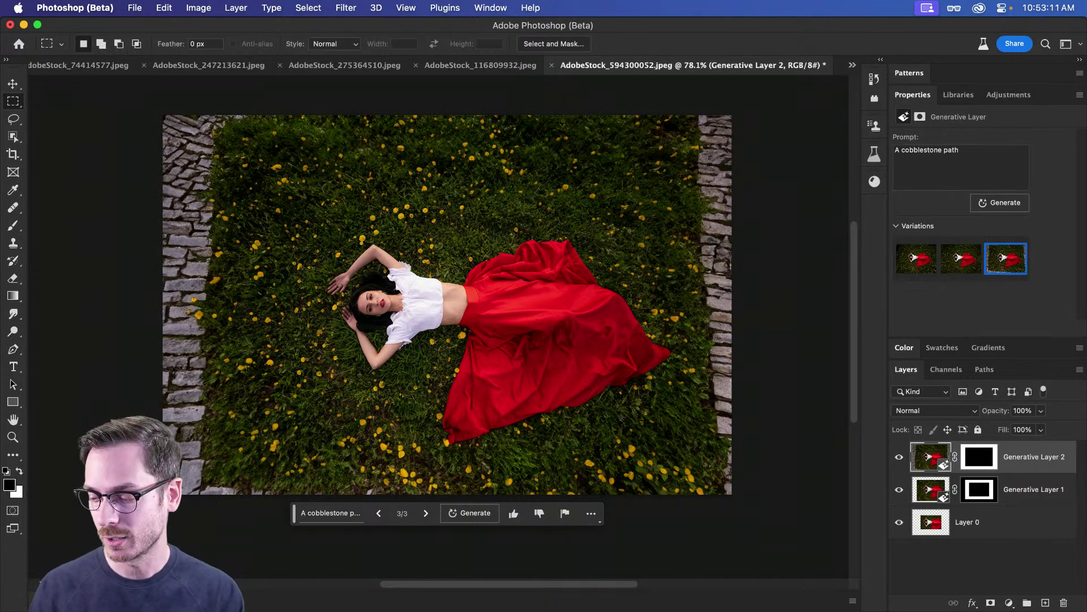
- Switch to Illustrator, quit its open documents without saving the changes, and return to Photoshop
key("super+Tab")
key("super+w")
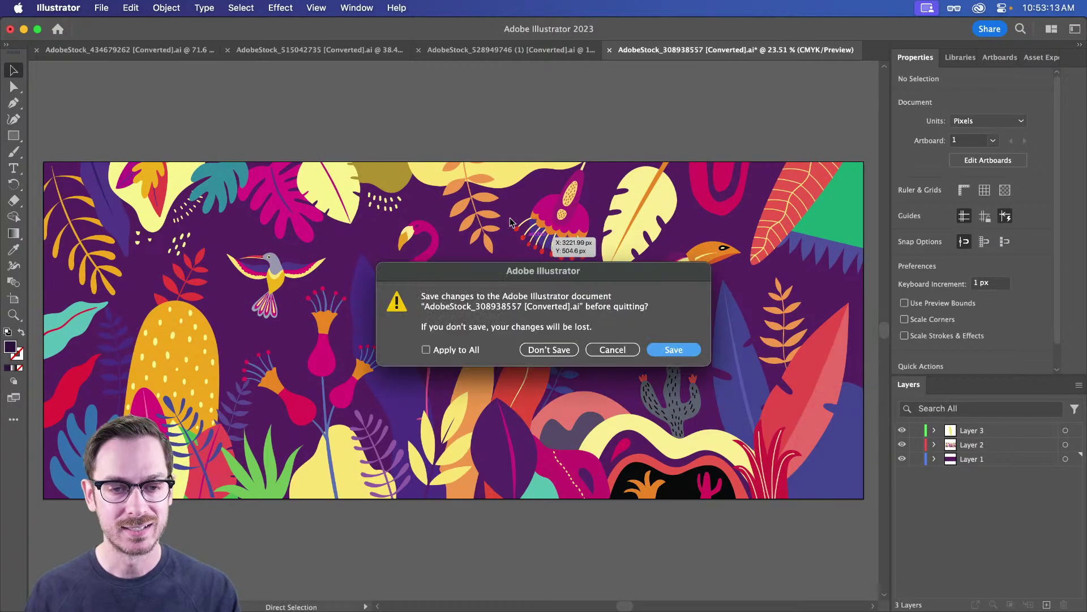
left_click(556, 348)
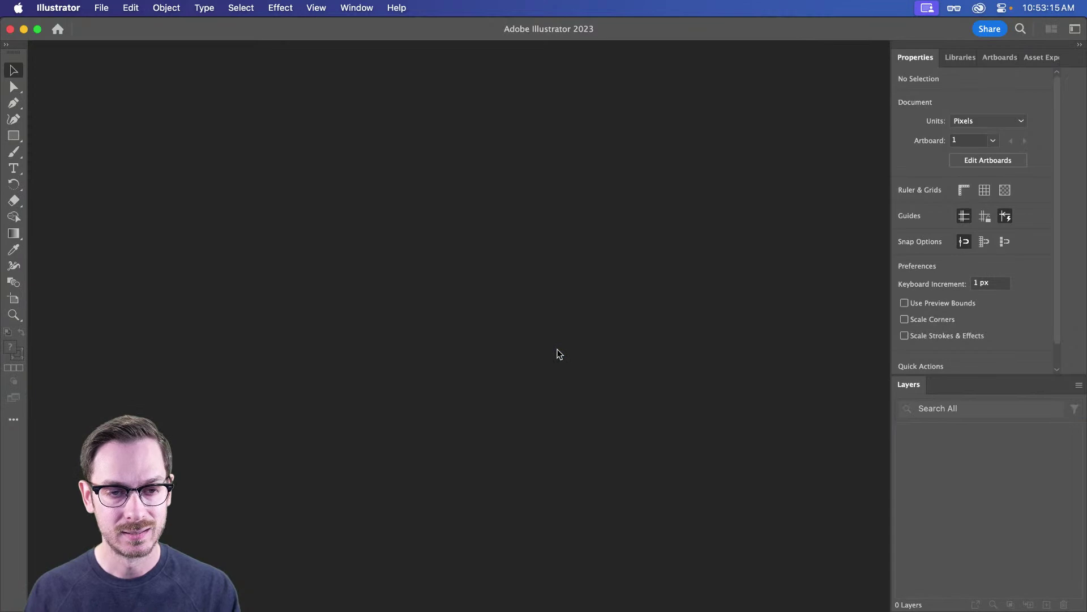
key("super+Tab")
- Enlarge the canvas of the cobblestone-edged photo by roughly a third, proportionally on all sides, with the Crop tool
key("c")
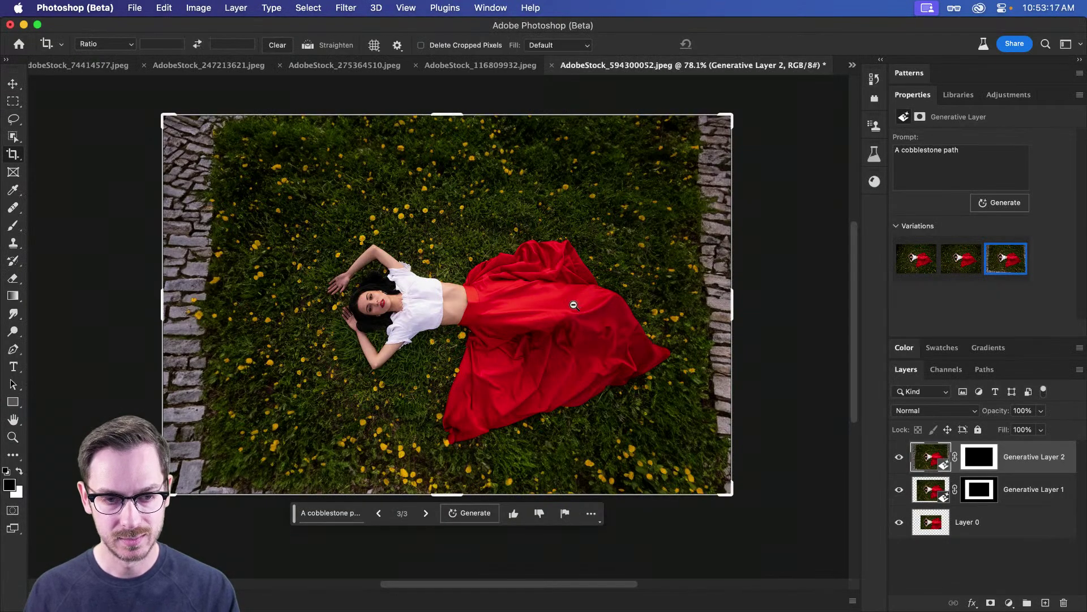
left_click(573, 305, "alt")
left_click_drag(674, 306, 735, 309)
key("Escape")
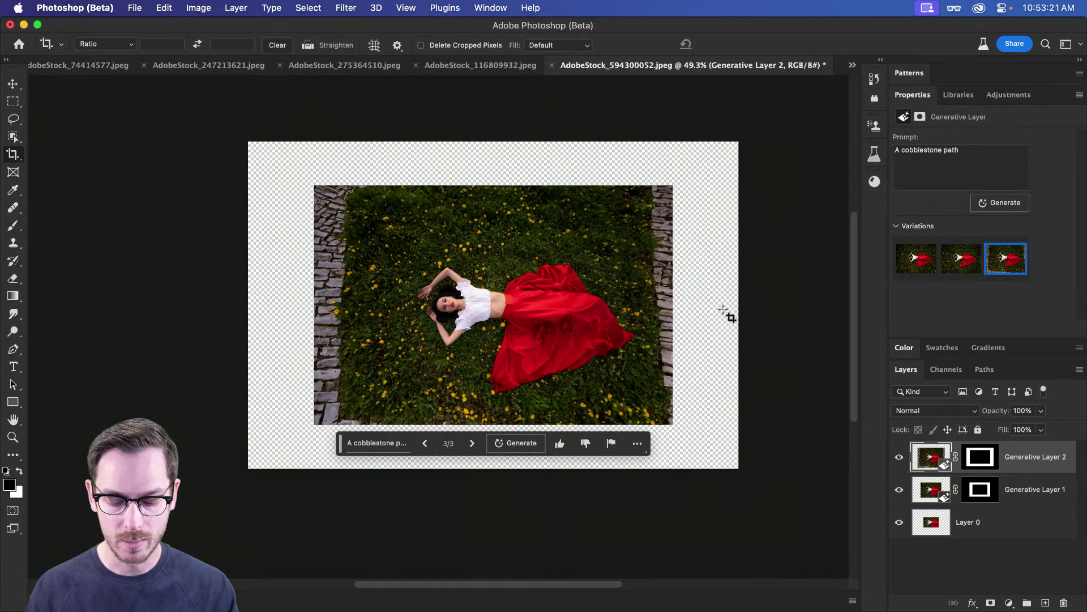
- Marquee-select the cobblestone-edged photo just inside its edges, invert the selection and run Generative Fill with a blank prompt
key("m")
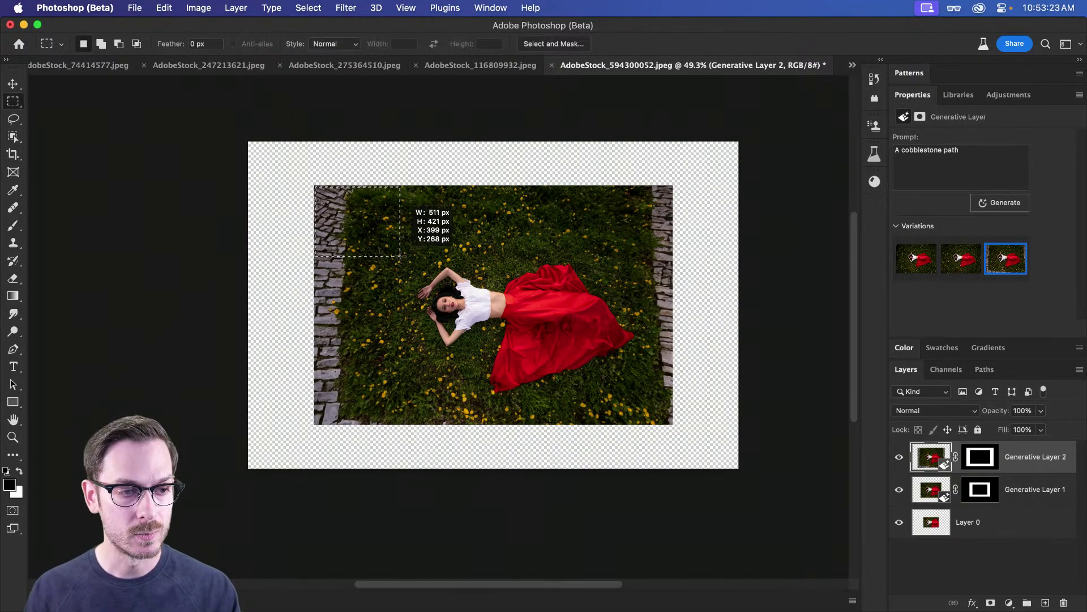
left_click_drag(414, 261, 671, 422)
key("super+shift+i")
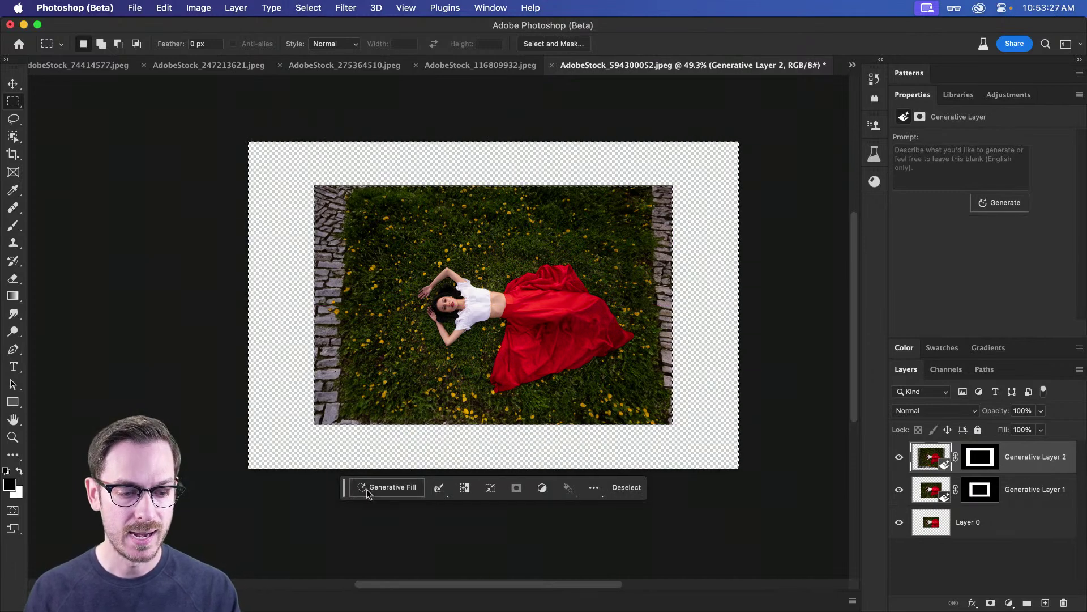
left_click(374, 487)
left_click(560, 487)
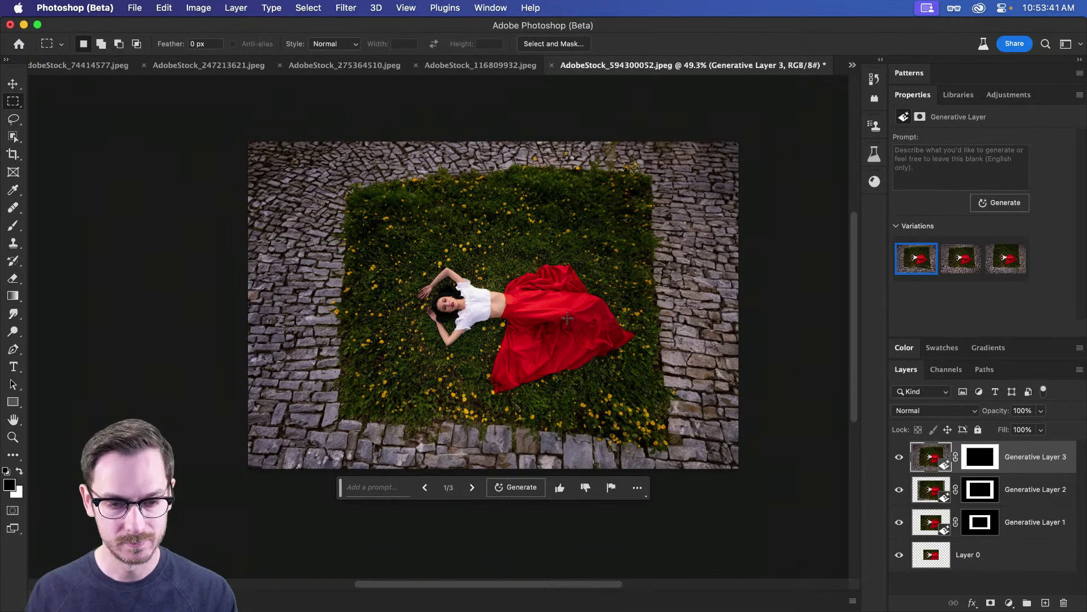
- Enlarge the canvas around the cobblestone-framed lawn to almost twice its width, proportionally on all sides, with the Crop tool
key("c")
scroll(659, 316, "down", 5)
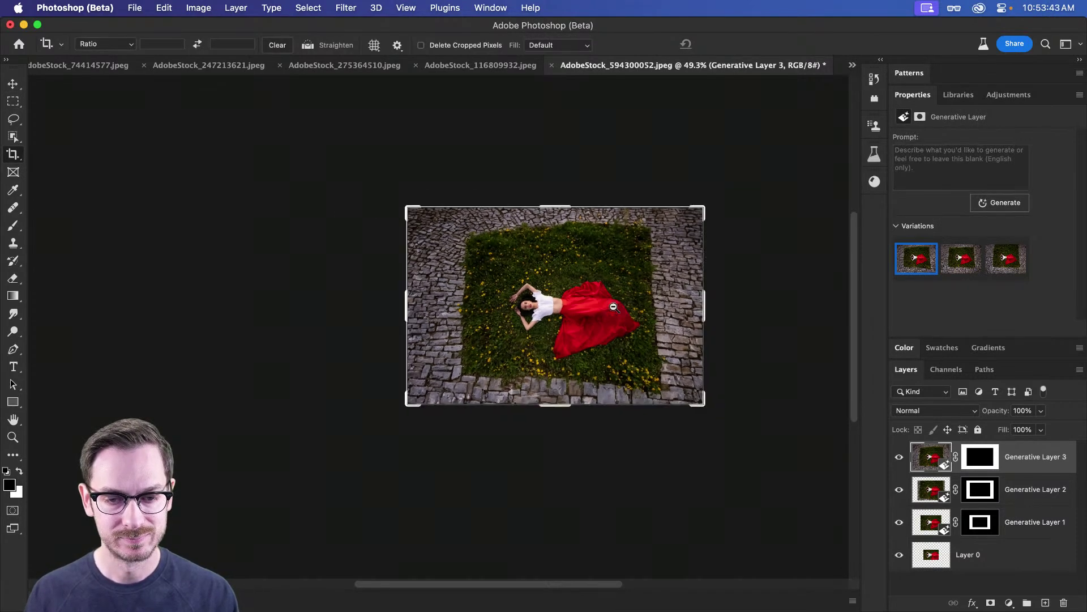
left_click_drag(636, 298, 753, 309)
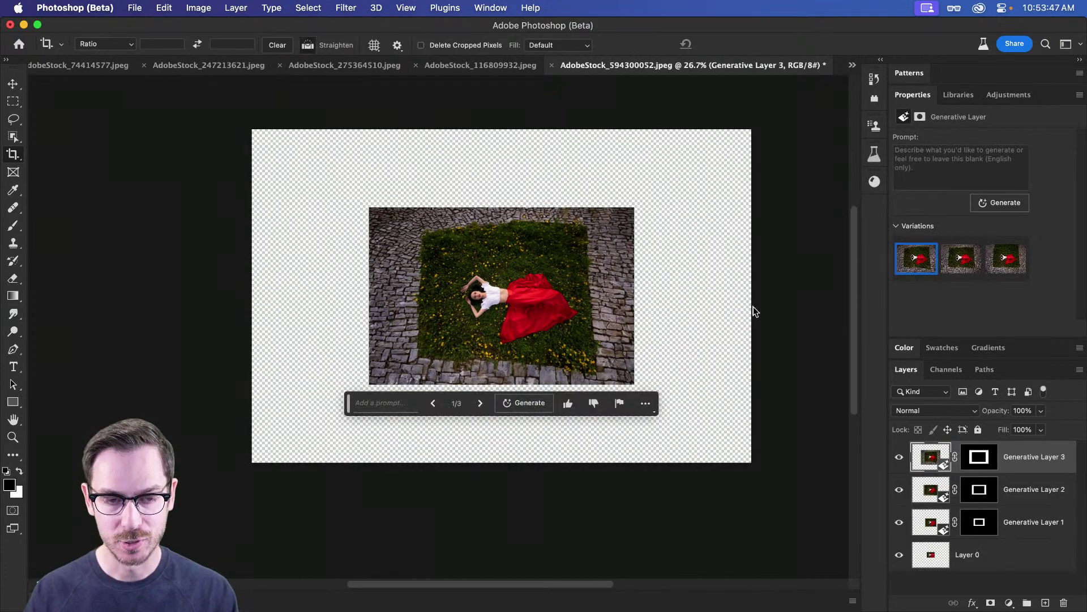
key("super+alt+i")
key("Escape")
key("c")
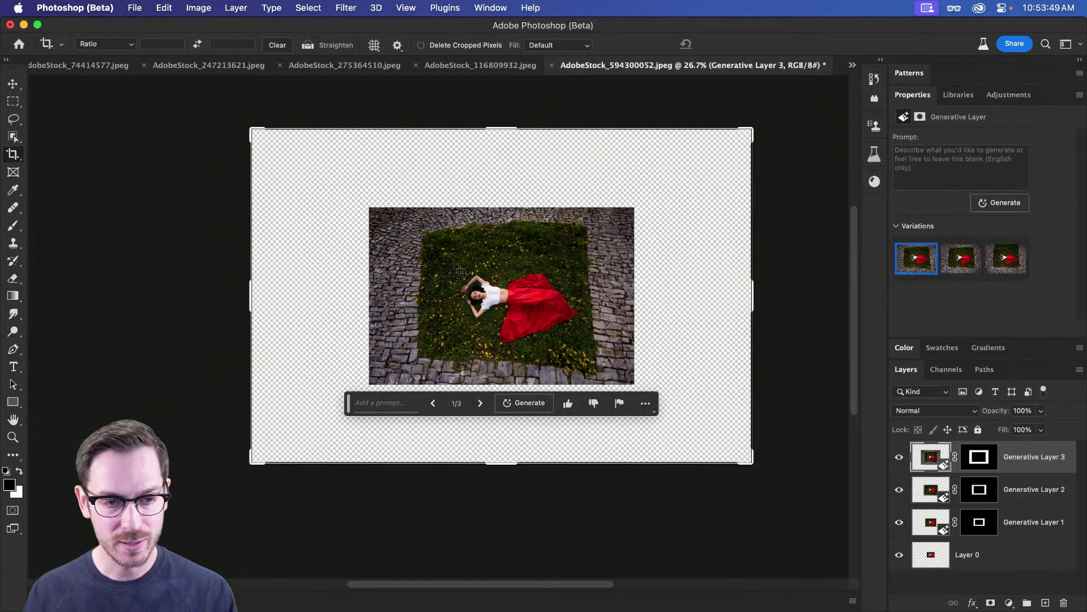
- Select the area just inside the cobblestone scene's edges, invert the selection and fill the empty border with a blank-prompt Generative Fill
key("m")
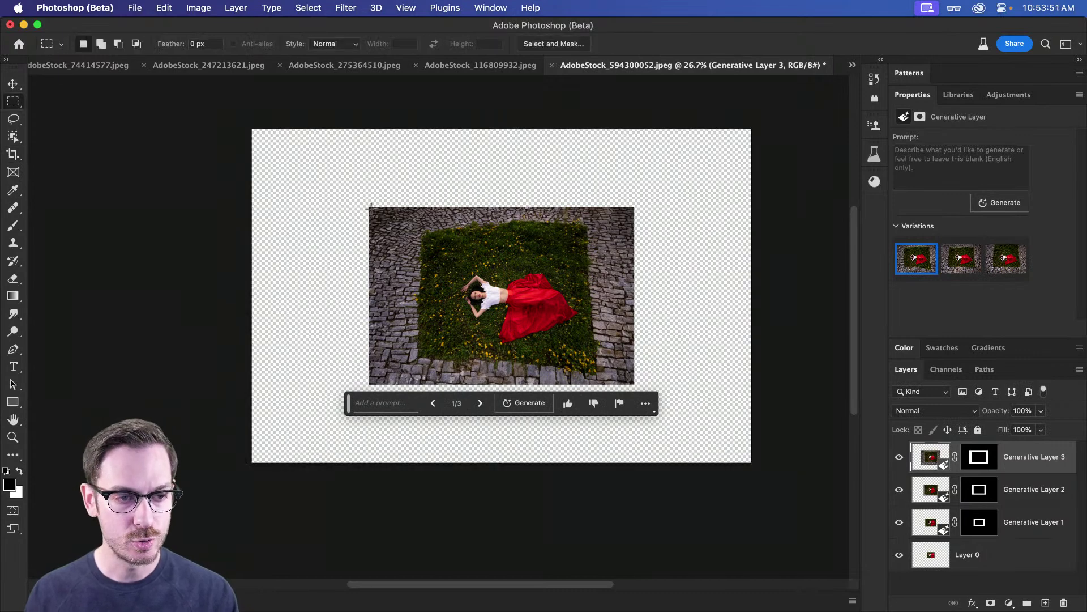
left_click_drag(370, 208, 633, 383)
left_click(473, 400)
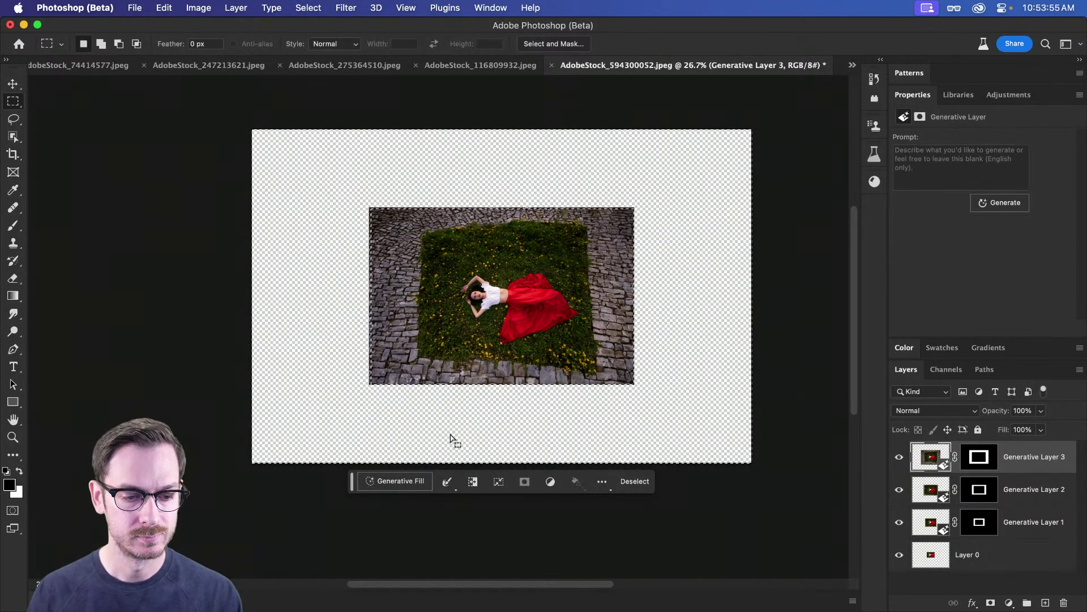
left_click(379, 488)
left_click(577, 482)
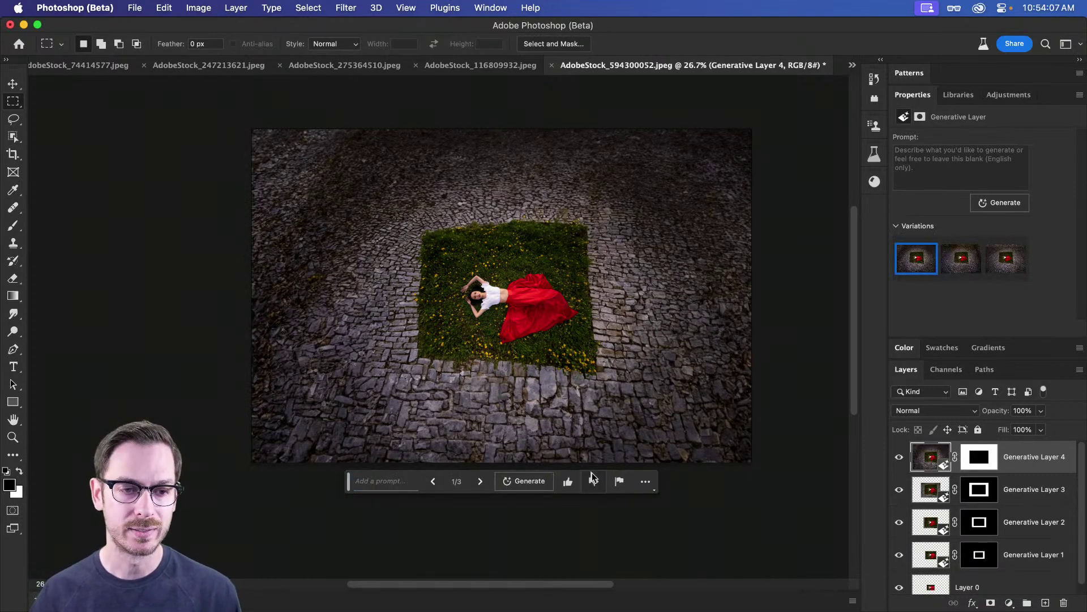
- Compare the second and third variations of the widened cobblestone fill, ending on the second
left_click(966, 273)
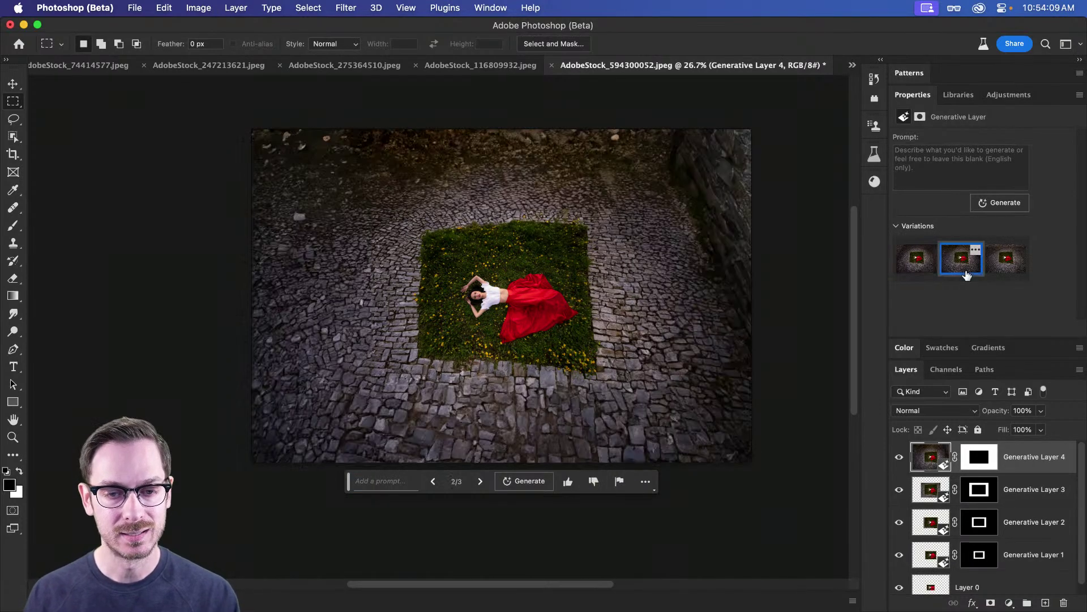
left_click(990, 268)
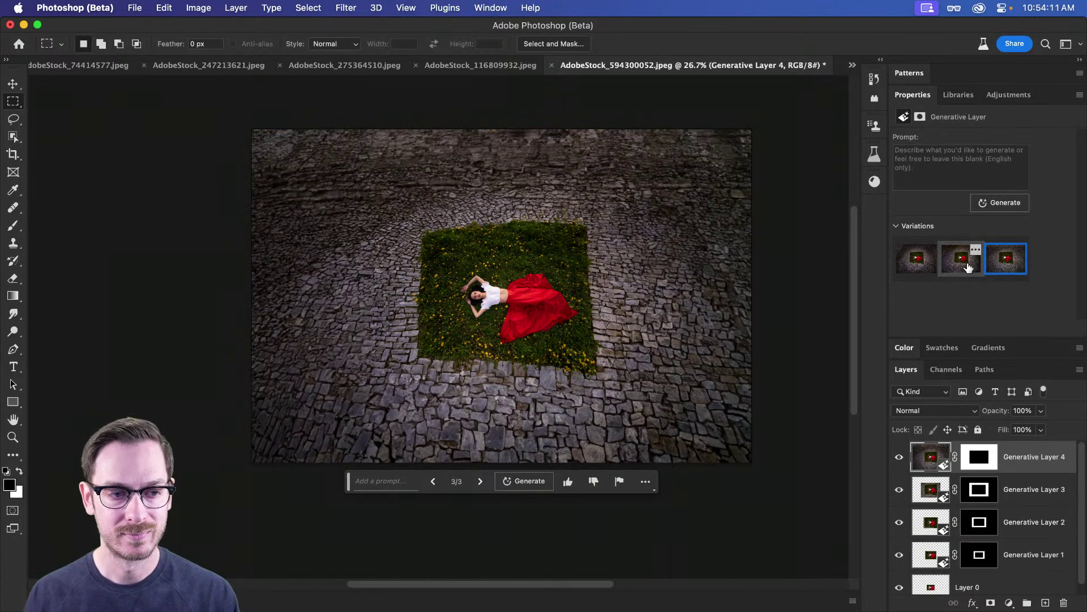
left_click(968, 267)
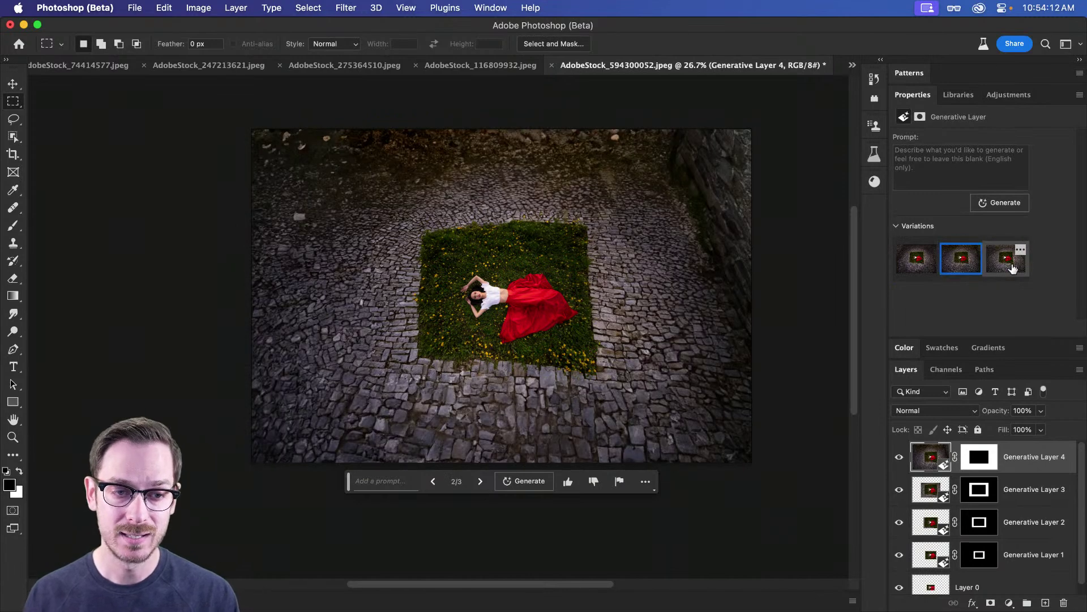
- Regenerate Generative Layer 4 with the prompt "A castle" and choose the third variation
left_click(946, 184)
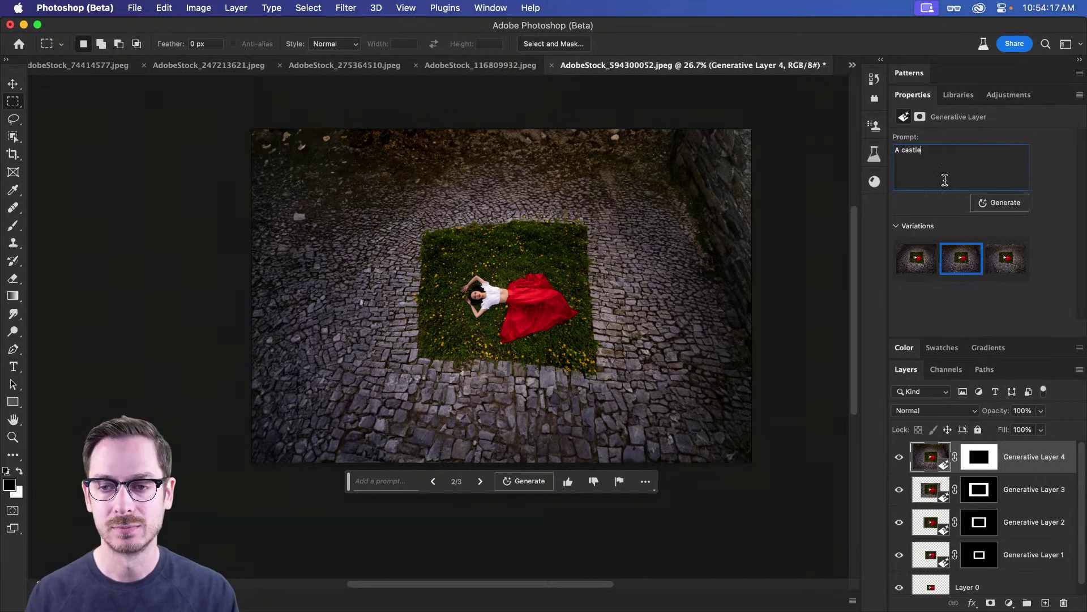
left_click(1014, 205)
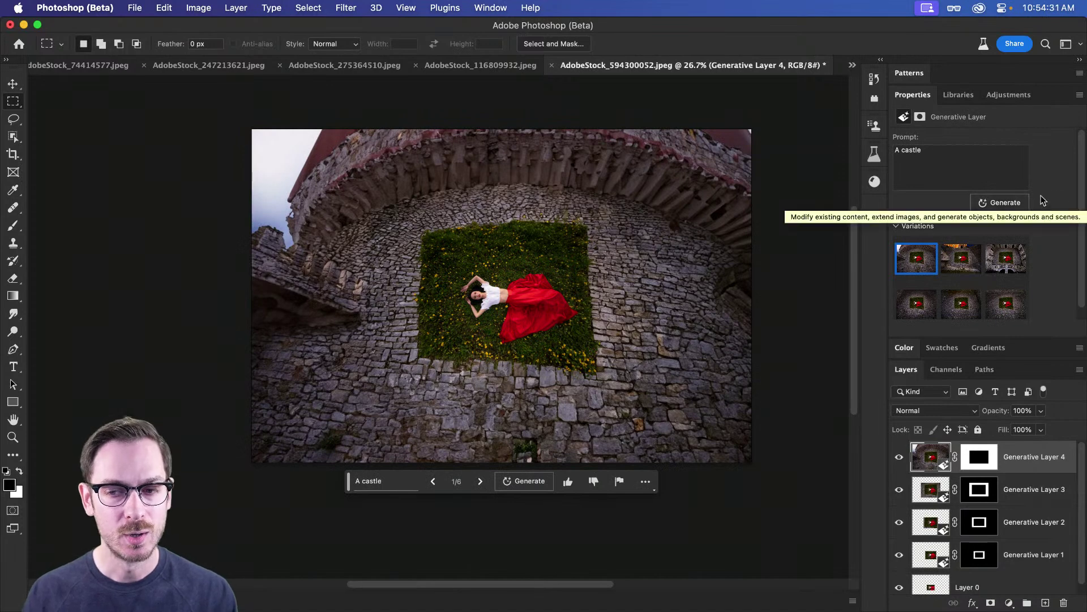
left_click(961, 258)
left_click(1007, 274)
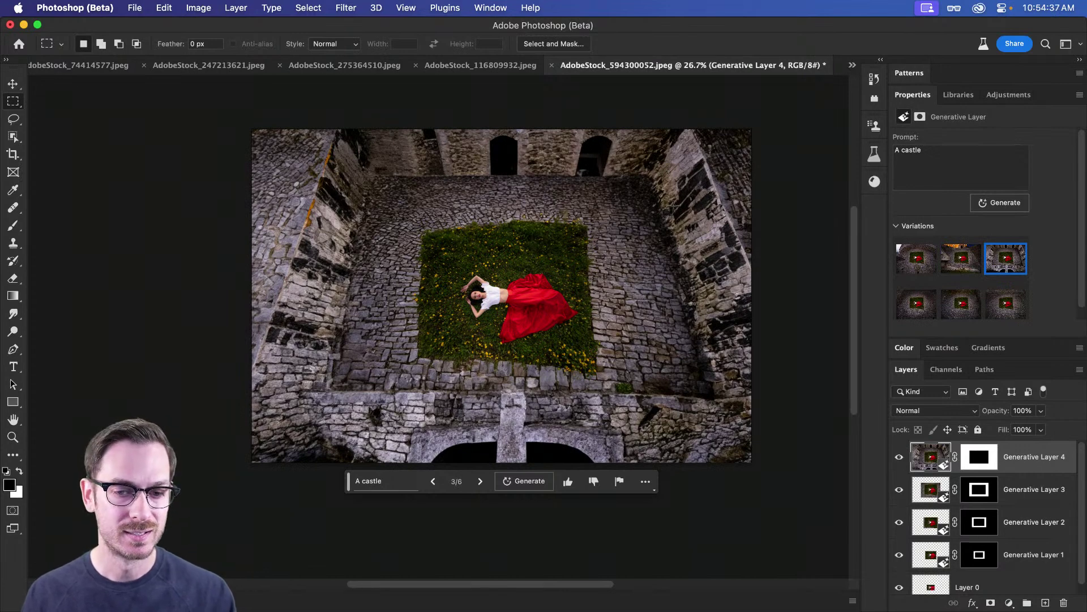
- Enlarge the castle scene's canvas to more than twice its width, proportionally on all sides, with the Crop tool
key("v")
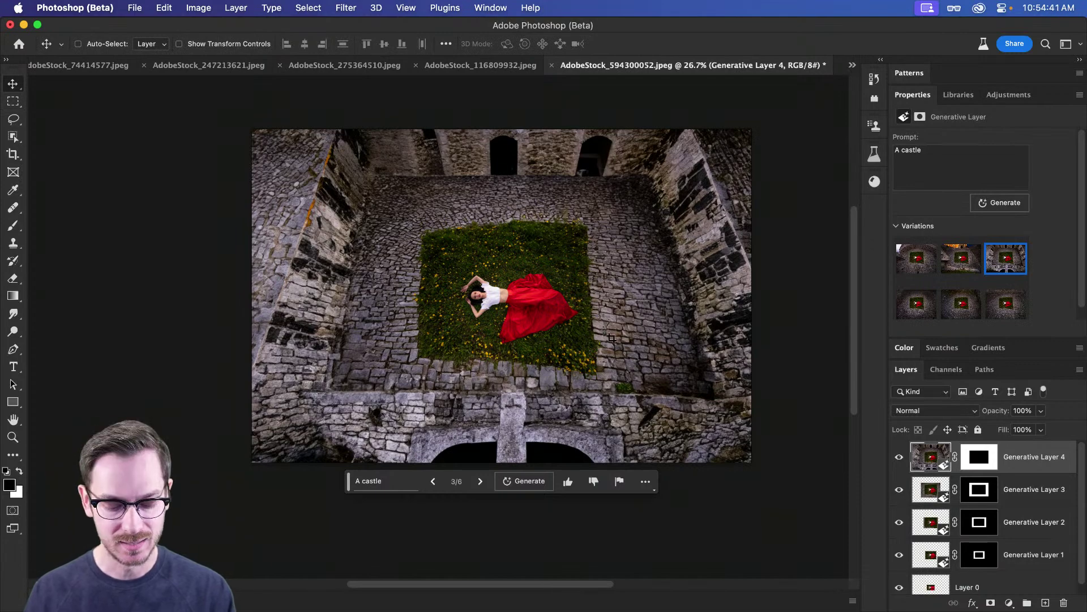
key("c")
scroll(682, 296, "down", 3)
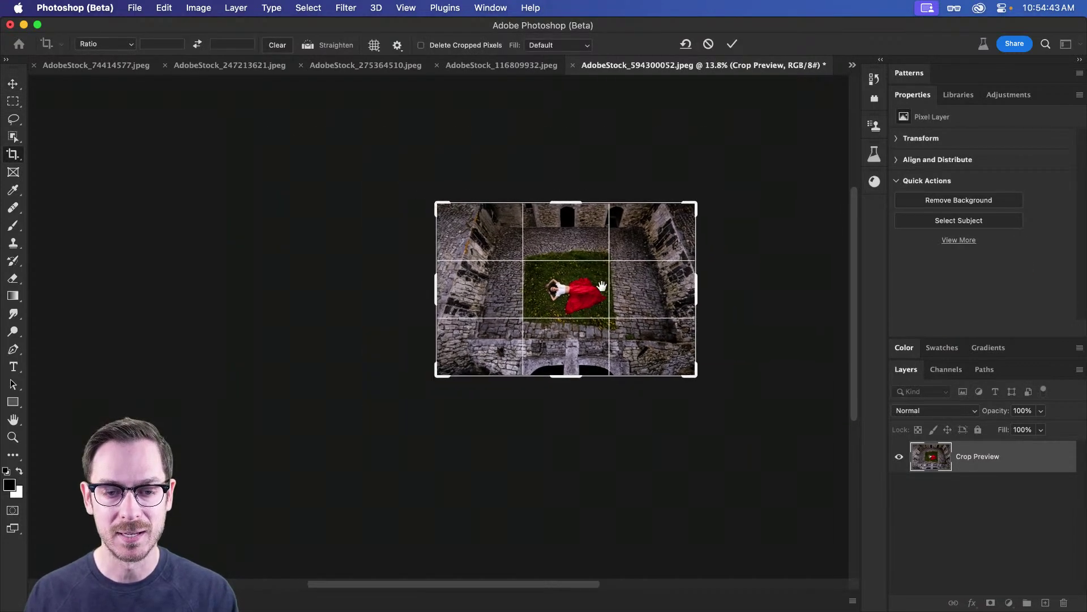
scroll(601, 286, "left", 5)
scroll(666, 289, "right", 7)
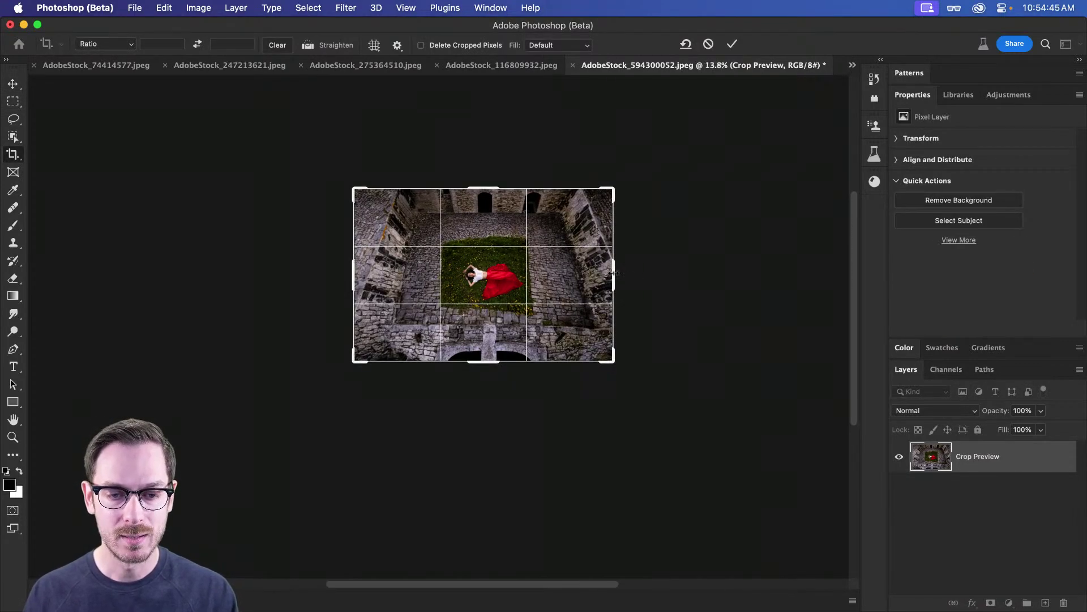
left_click_drag(613, 273, 763, 275)
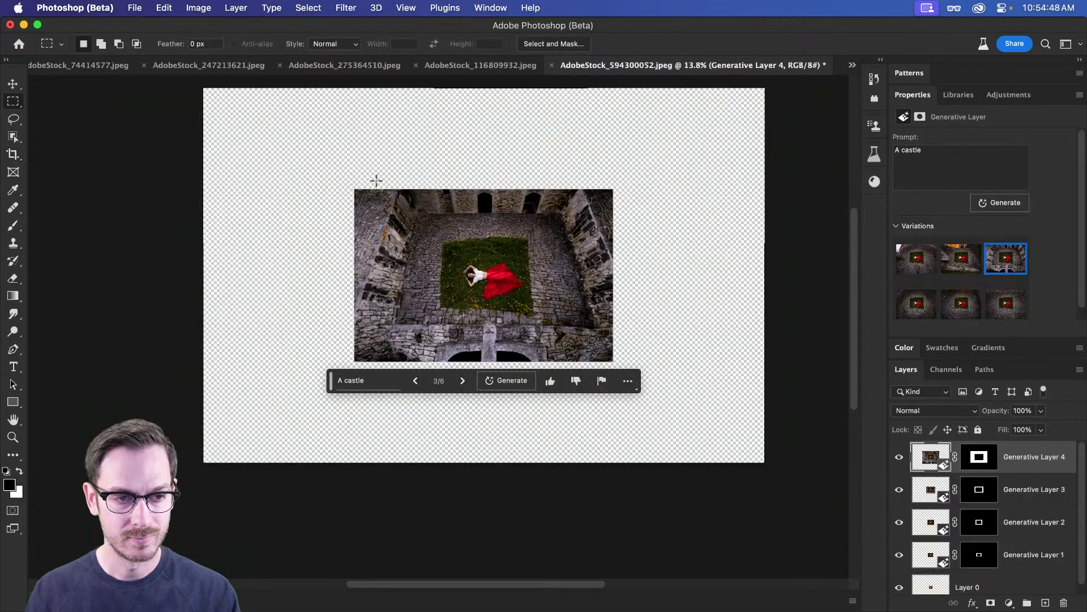
- Marquee-select the castle scene just inside its edges, invert the selection and run Generative Fill with a blank prompt
left_click_drag(356, 191, 610, 360)
key("super+shift+i")
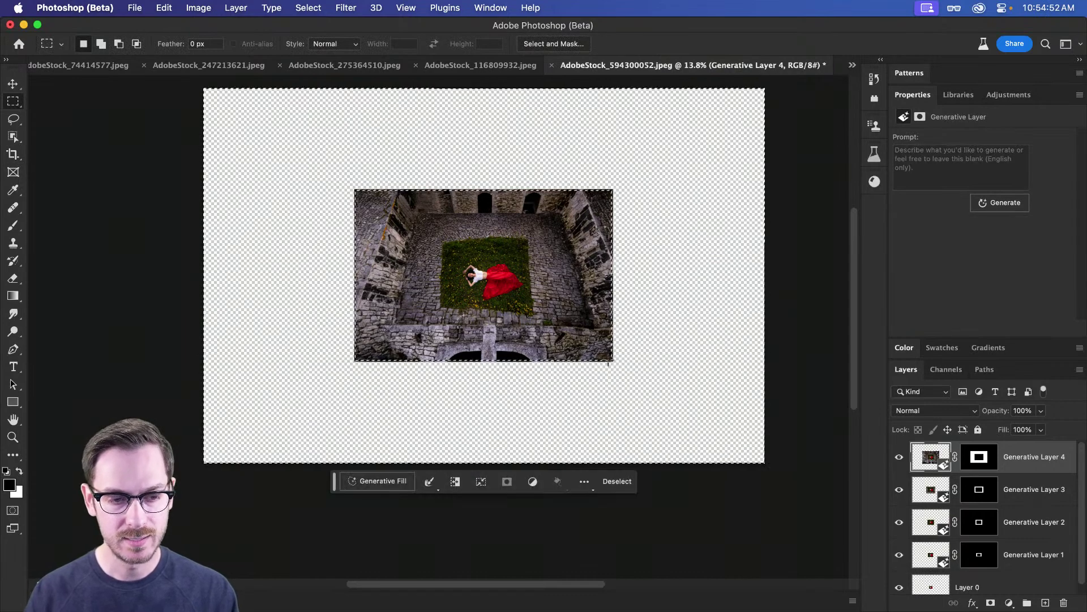
left_click(399, 481)
key("Return")
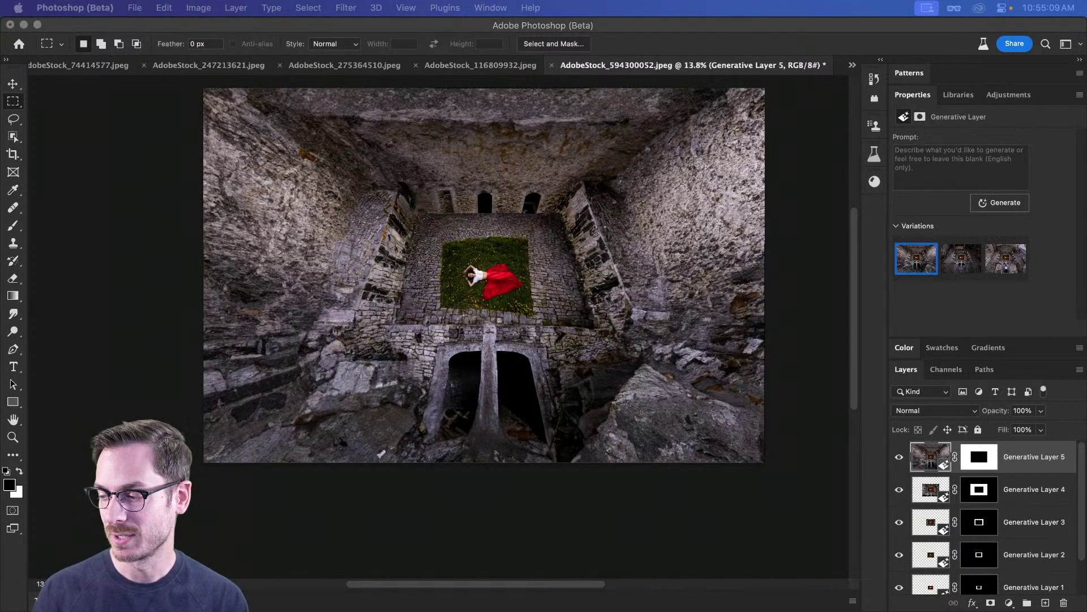
- Compare the new variations of the castle's surroundings, choose the third, and inspect the woman in the red skirt up close
left_click(571, 259)
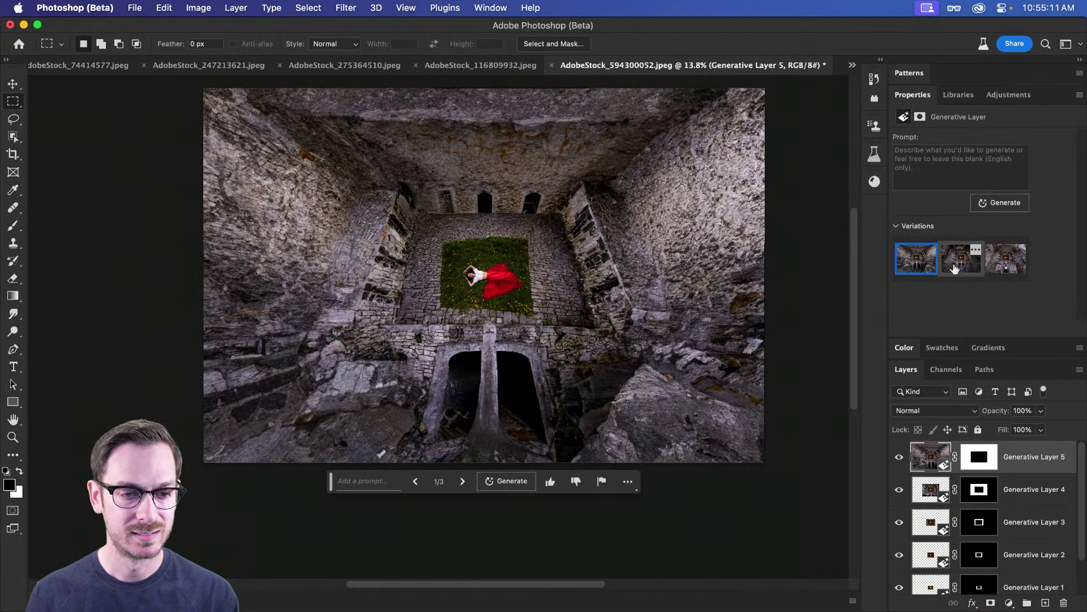
left_click(973, 273)
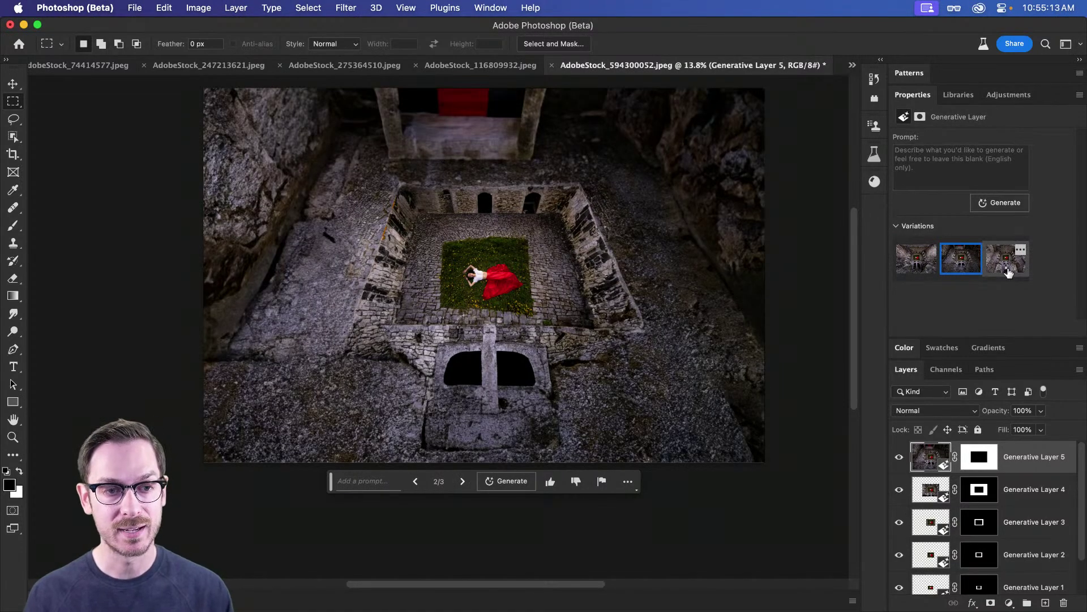
left_click(1009, 271)
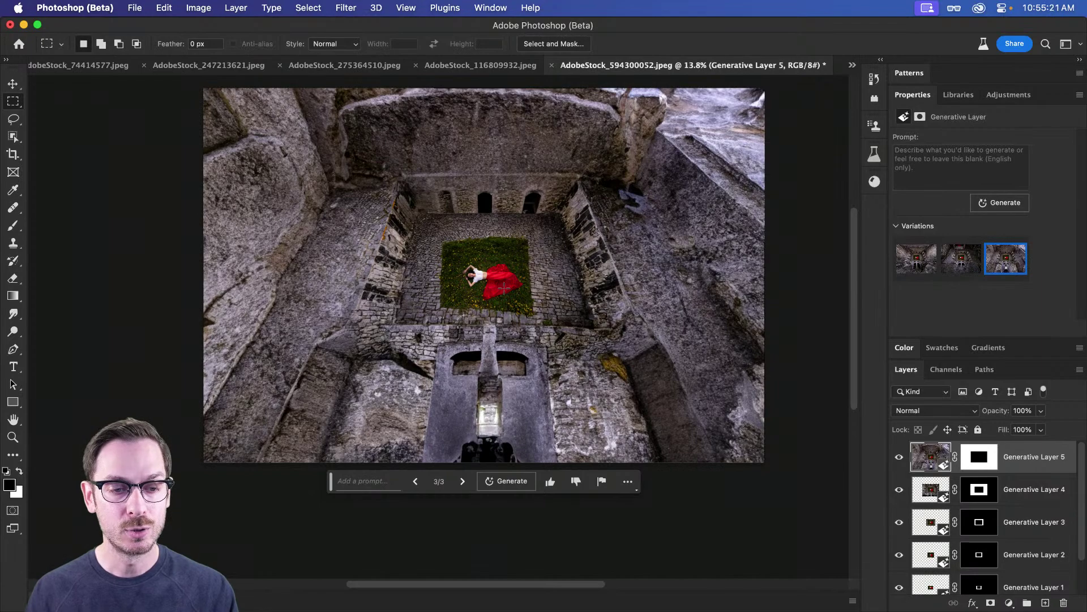
left_click_drag(504, 288, 586, 280)
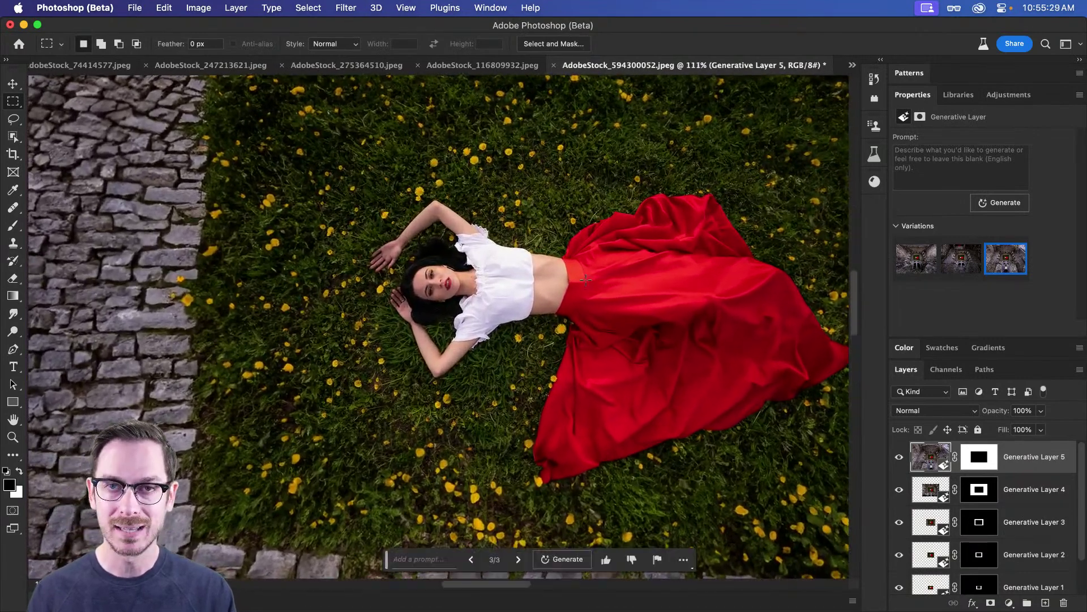